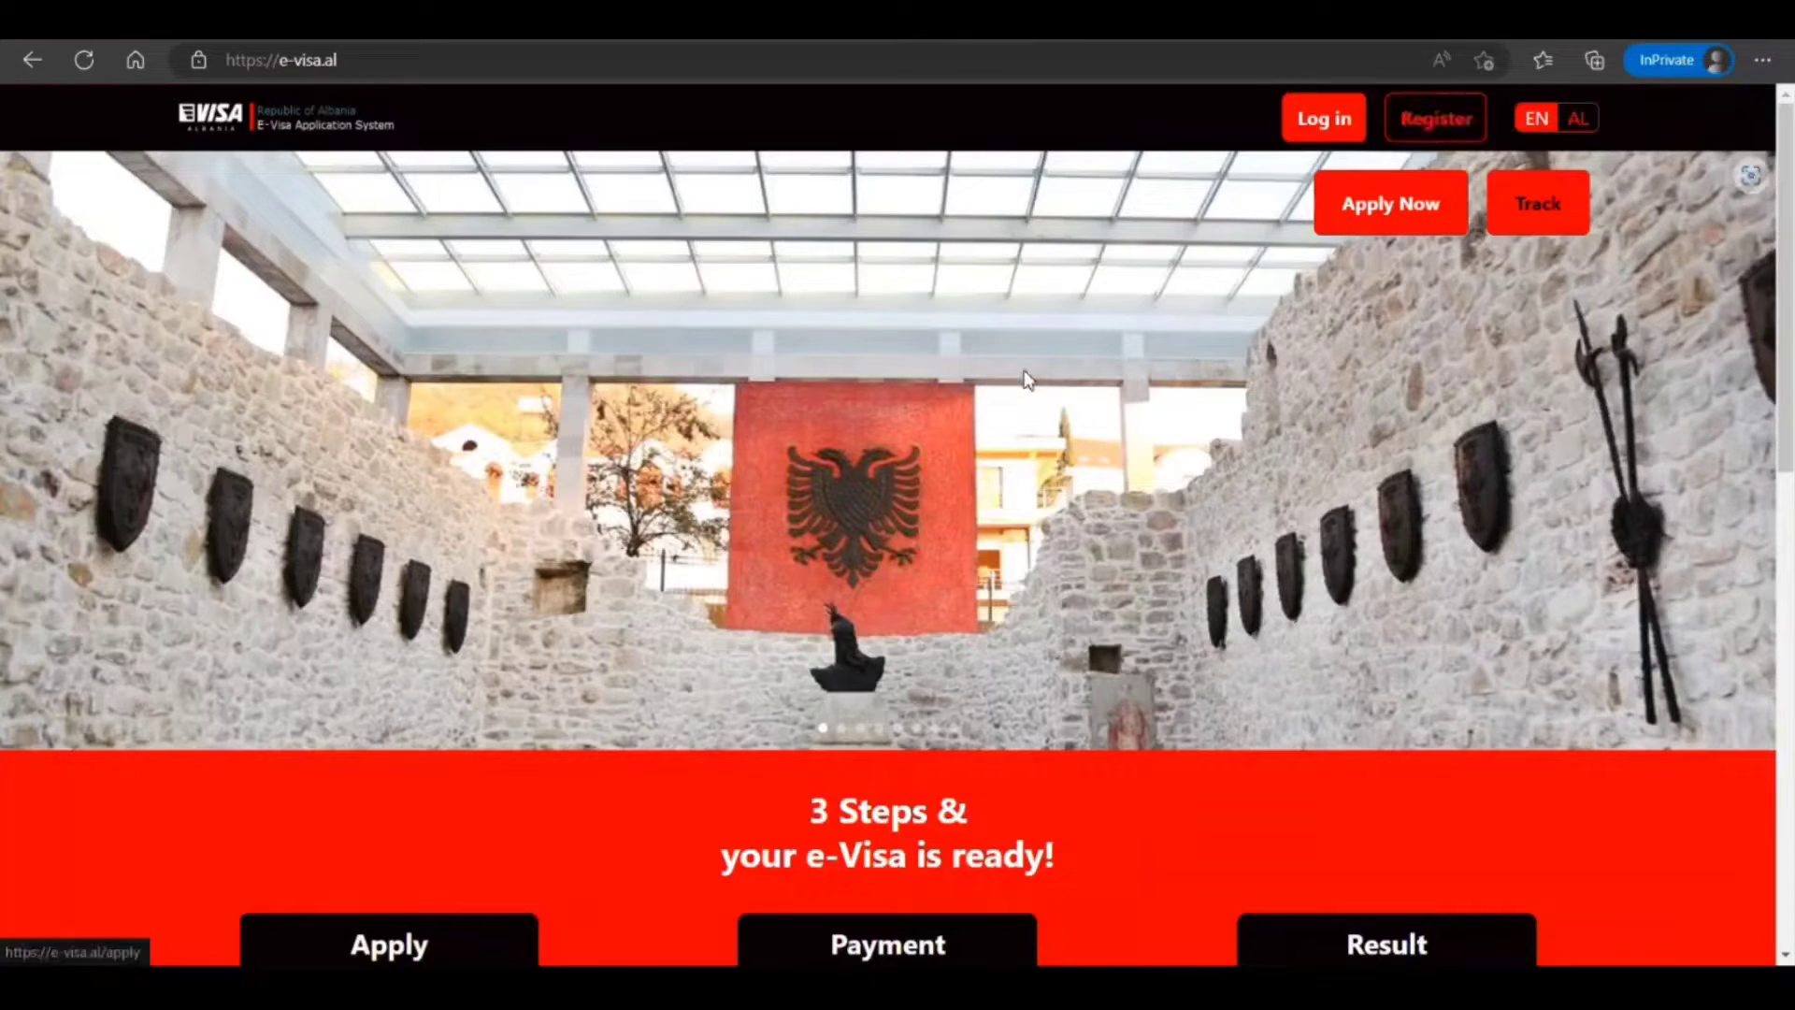
Open the account registration page and look over the form without filling it in
left_click(1411, 130)
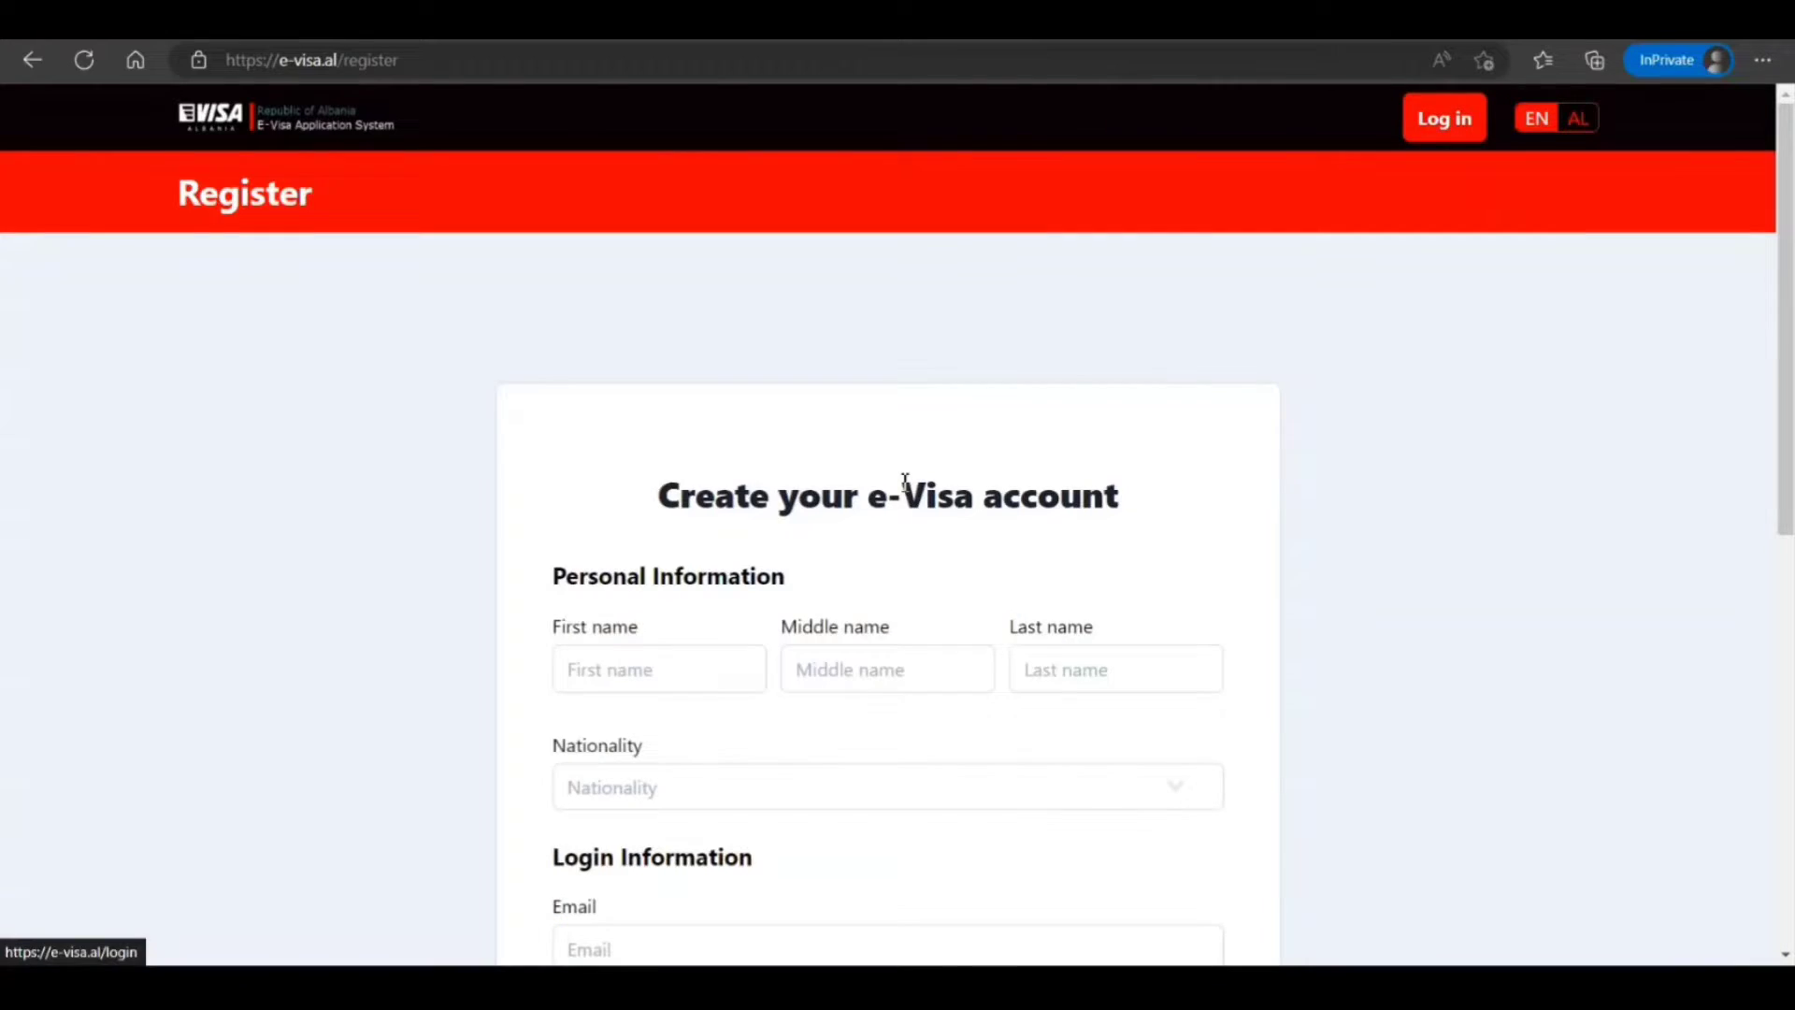
scroll(629, 645, "down", 3)
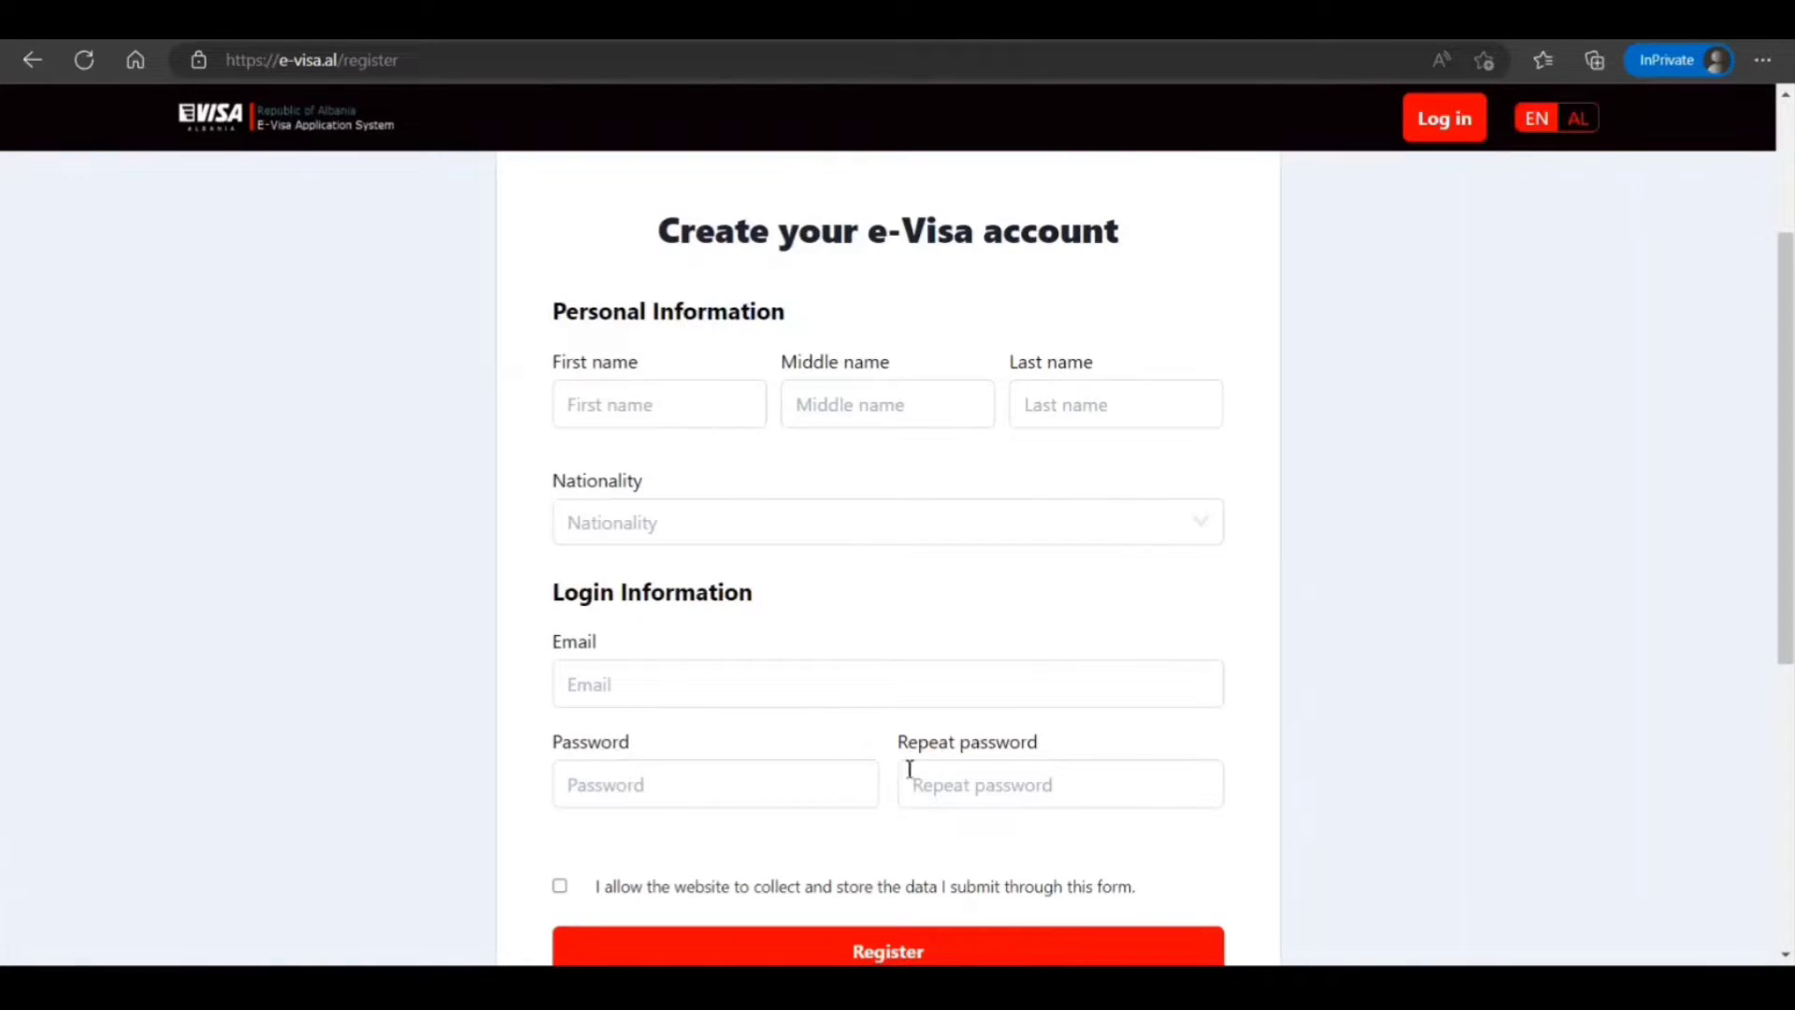
scroll(968, 755, "up", 3)
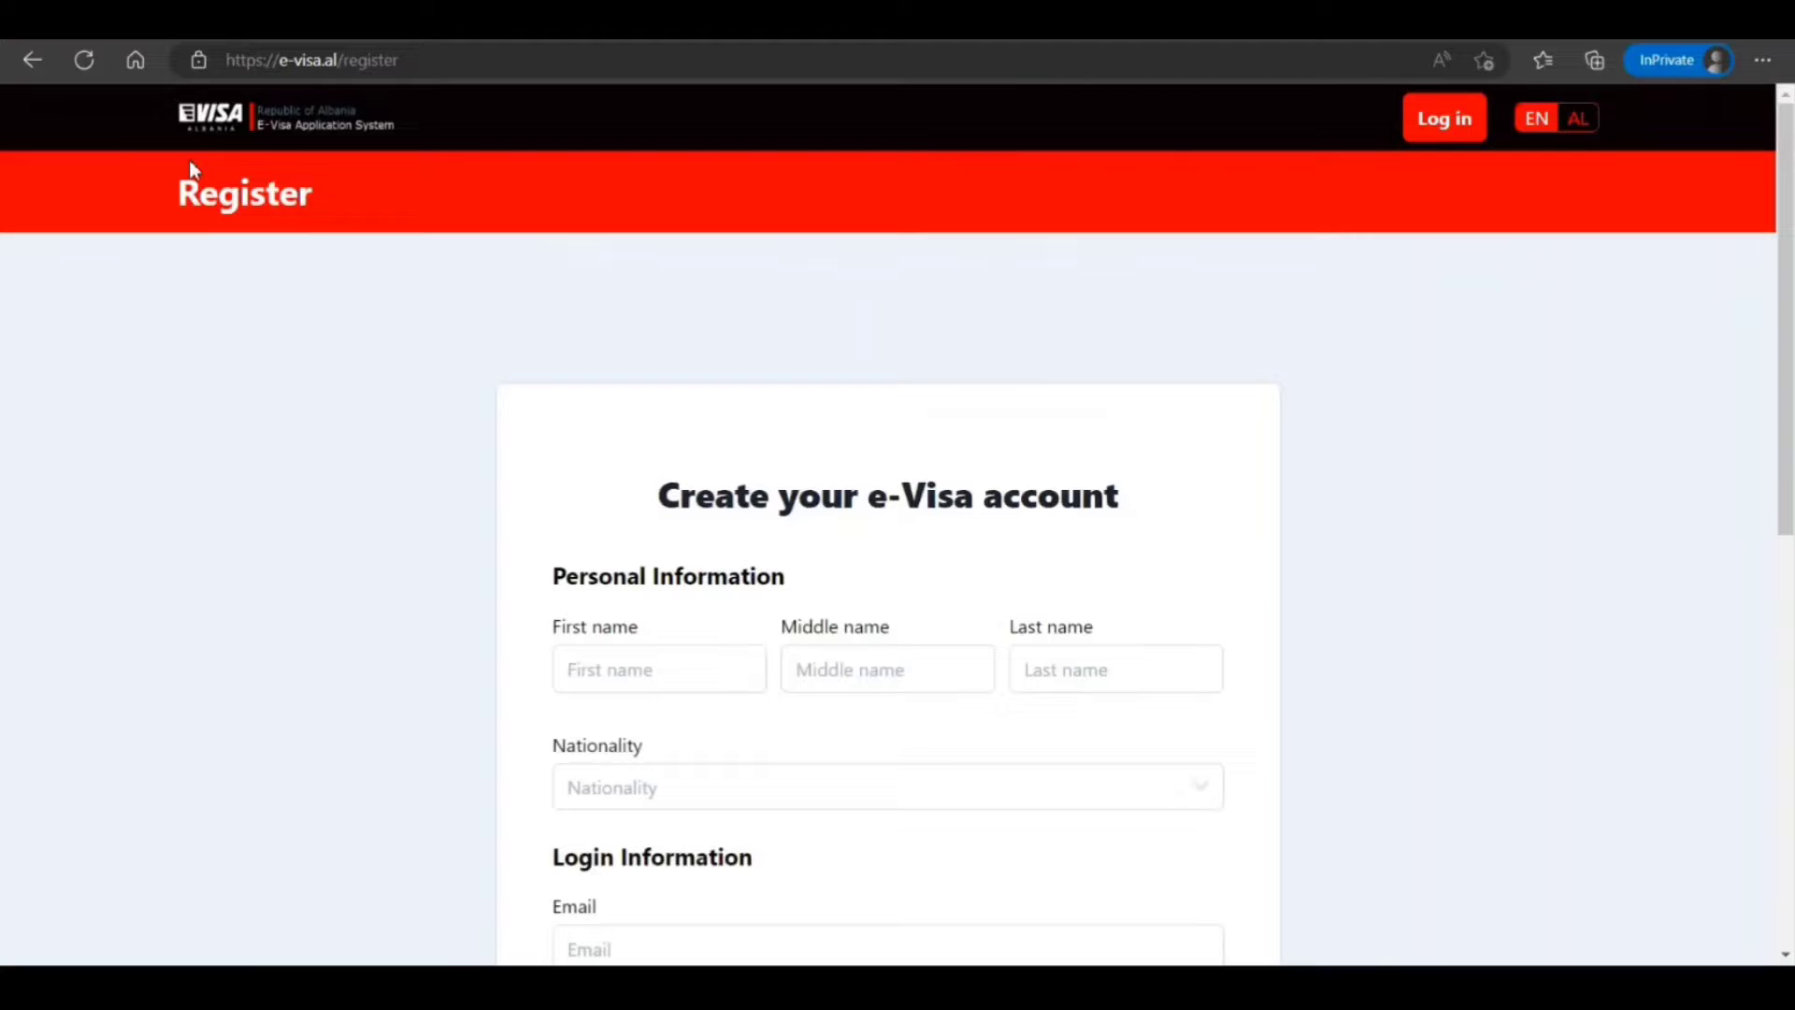
Return to the home page and scroll through its Apply, Payment, Result and Why e-Visa sections
left_click(36, 59)
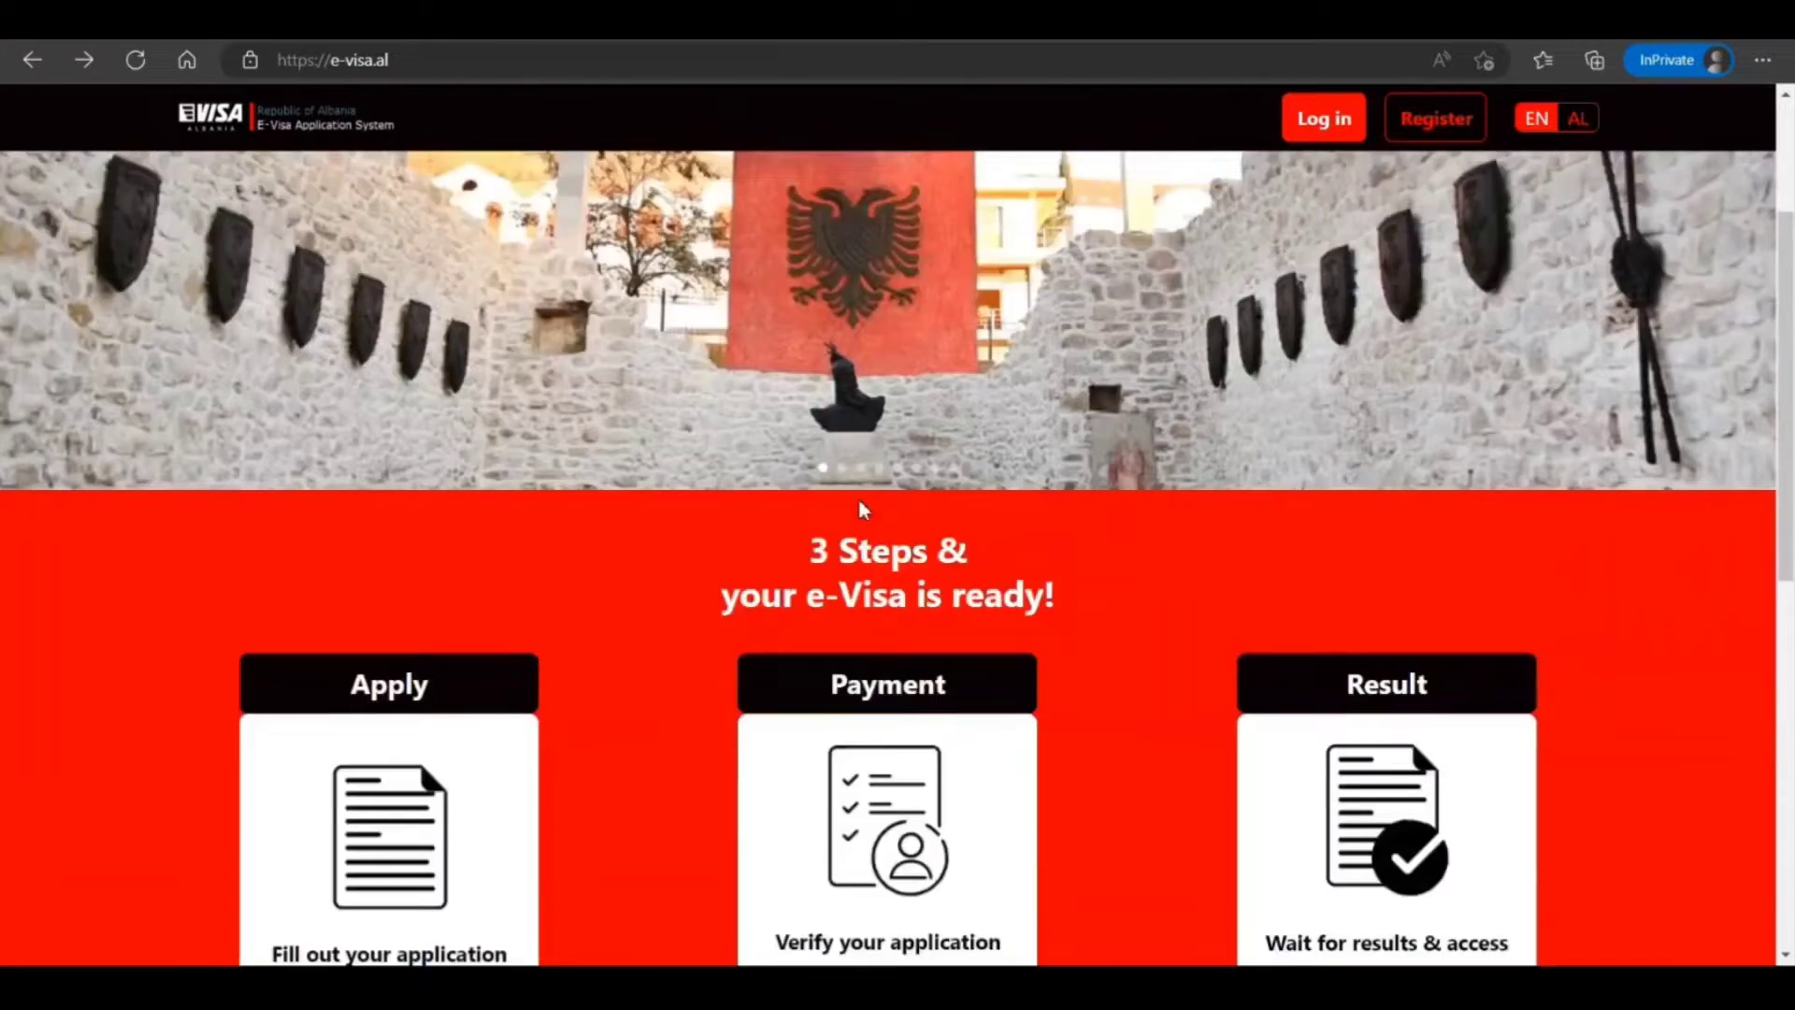
scroll(858, 497, "down", 4)
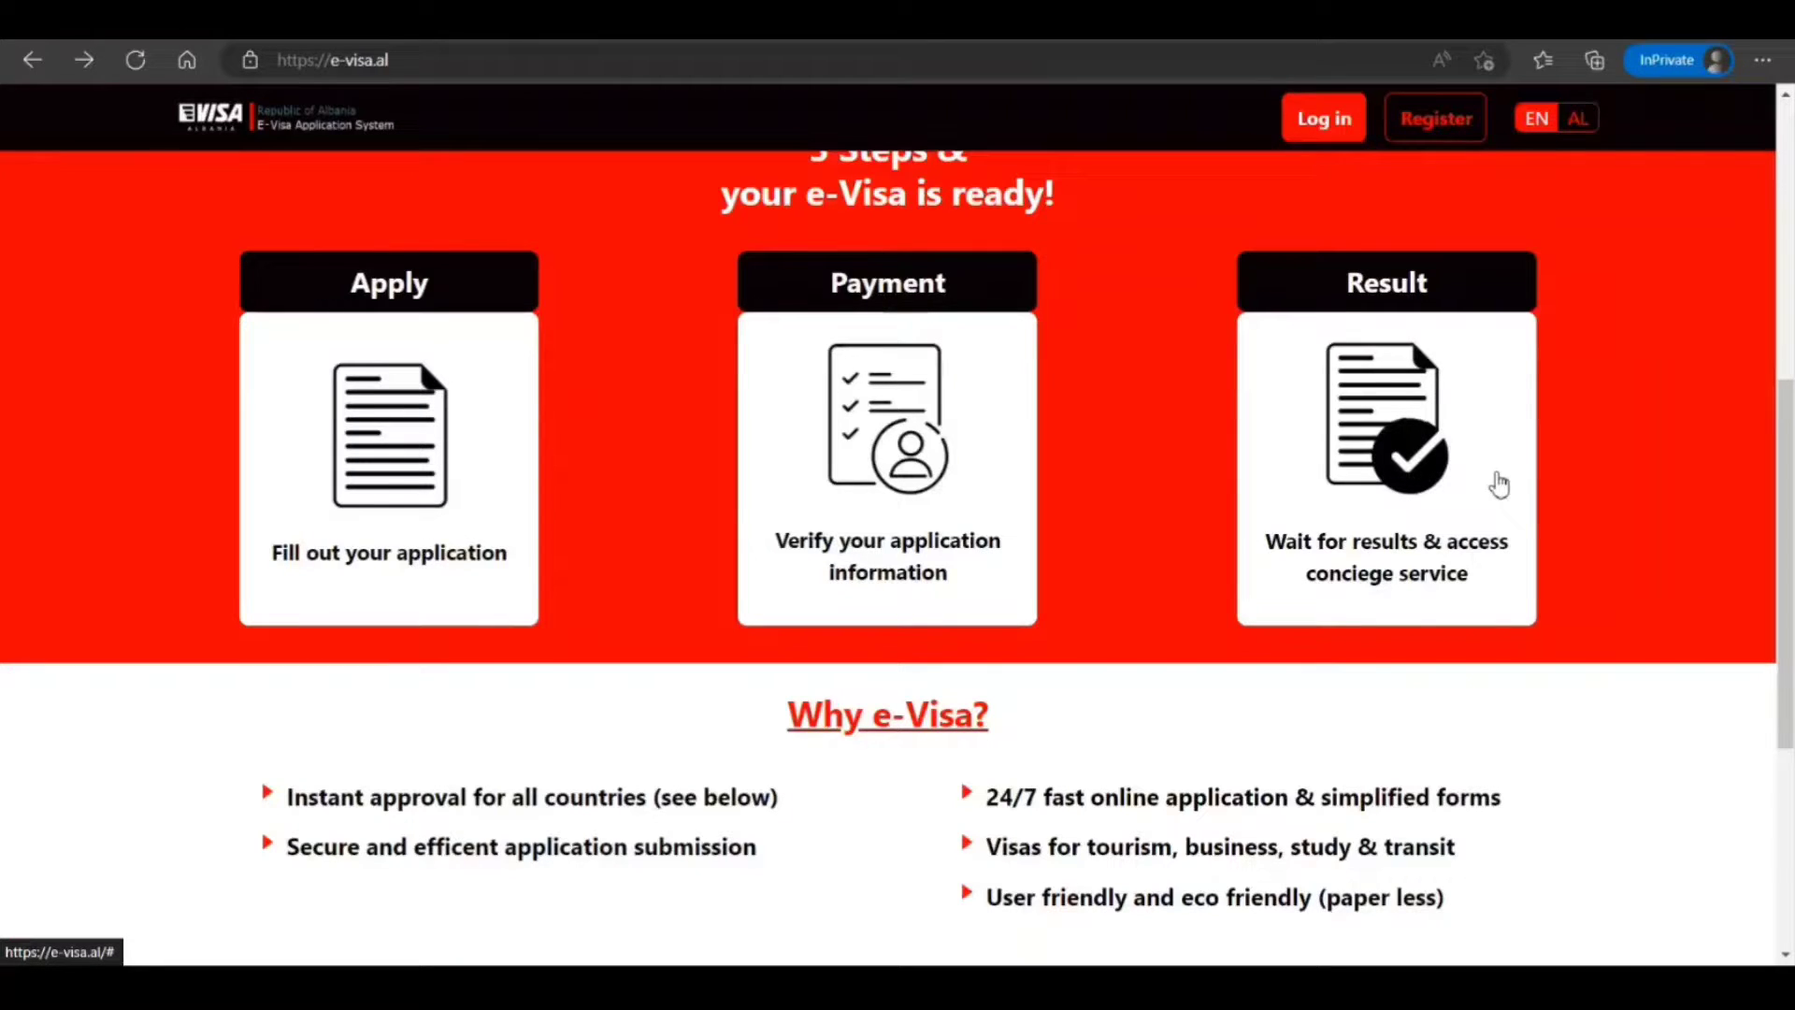
scroll(1494, 479, "down", 3)
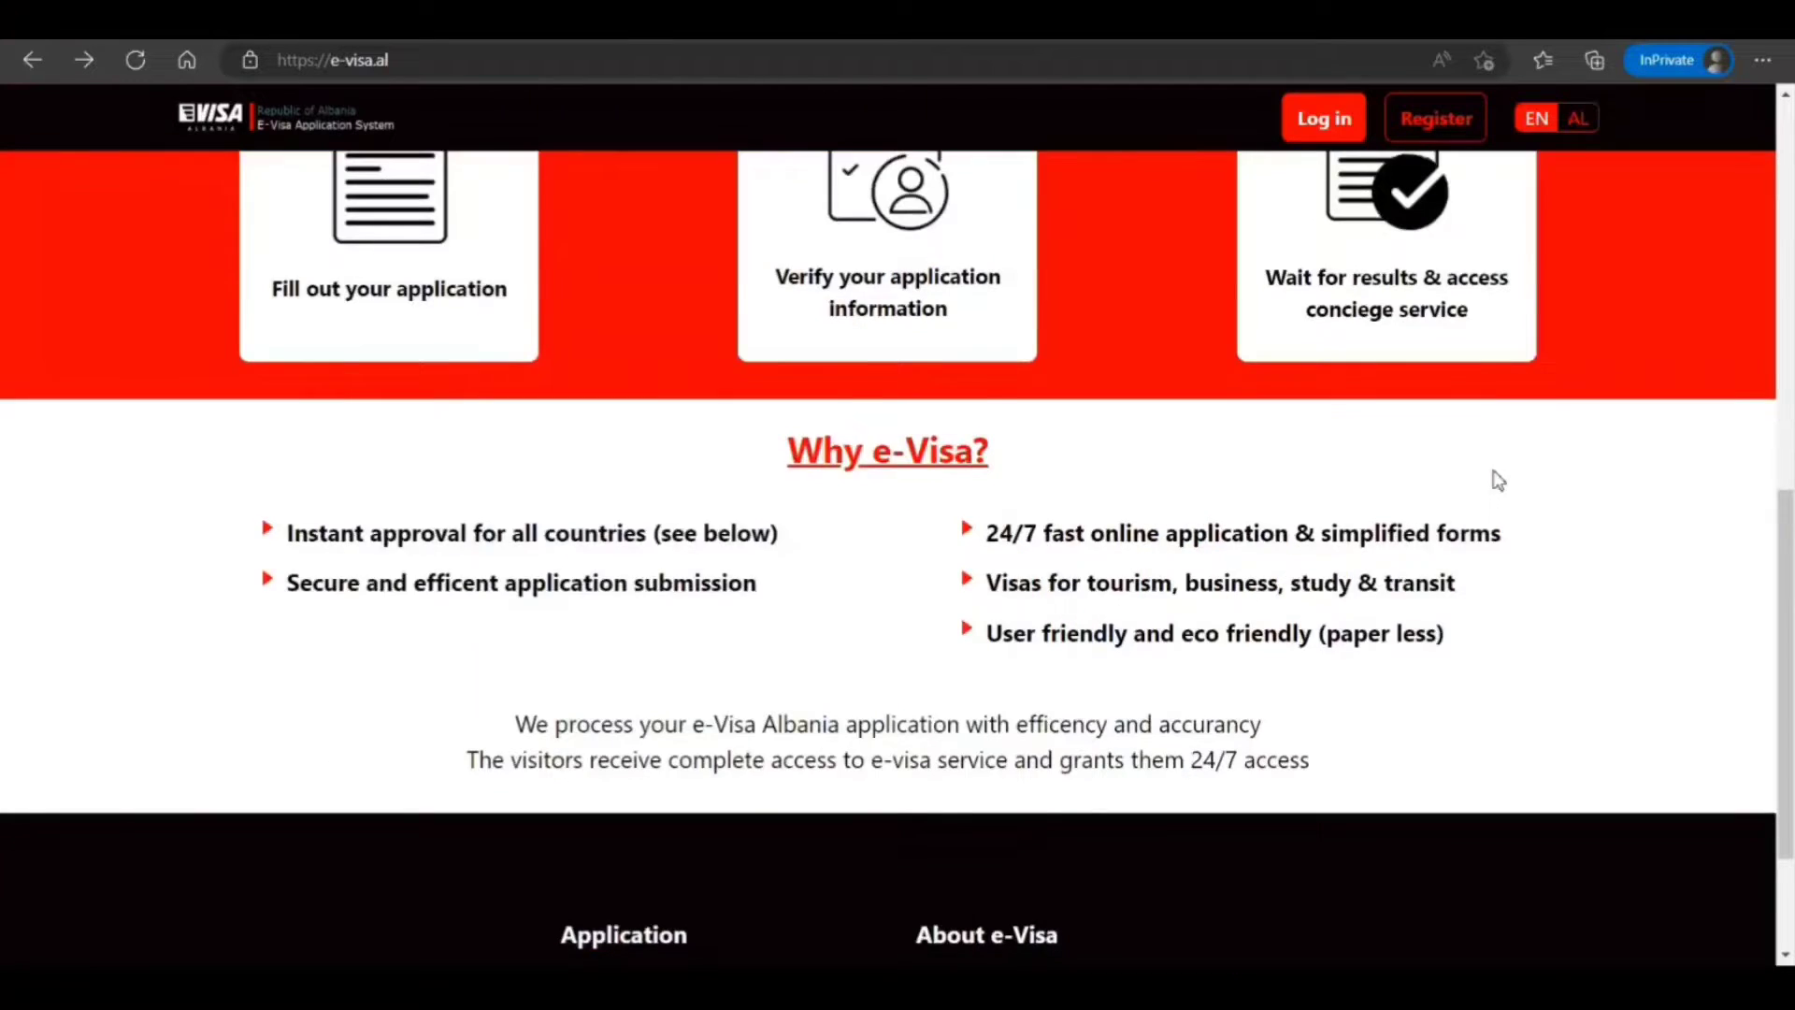
scroll(1493, 479, "up", 3)
scroll(1497, 482, "up", 7)
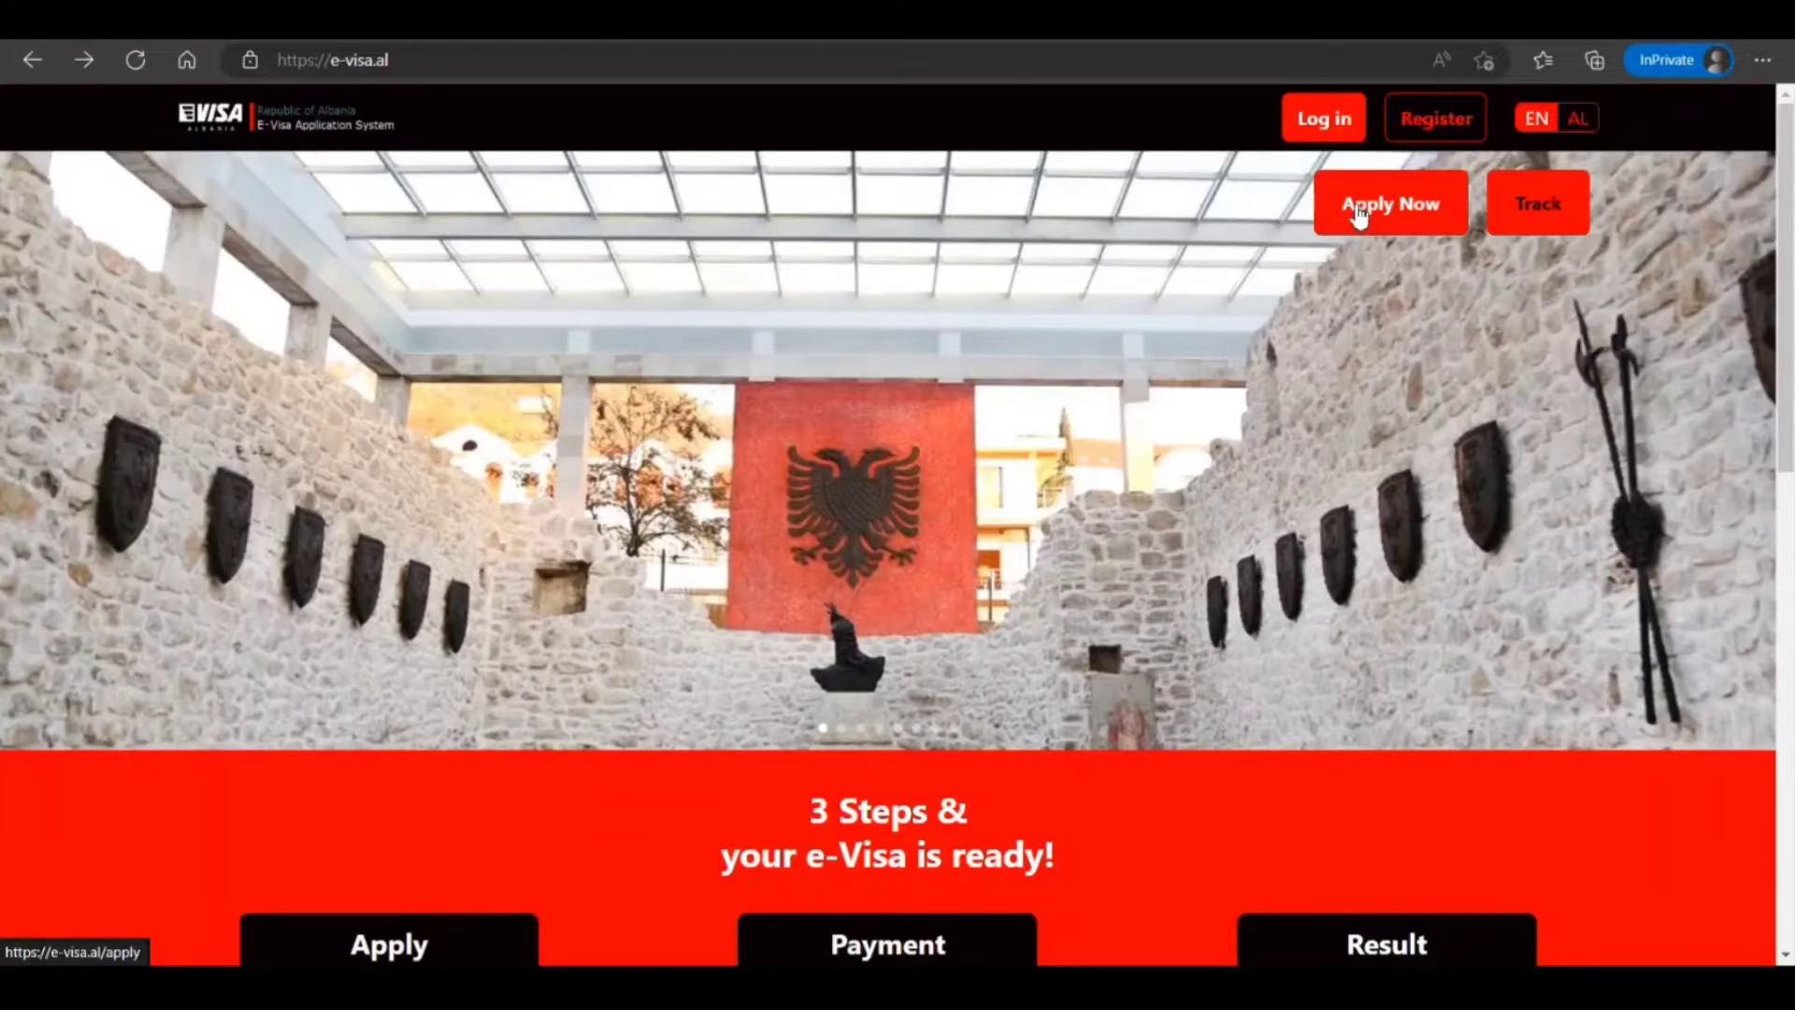
Start a new Electronic Visa application and scroll down to the type C visas
left_click(1359, 214)
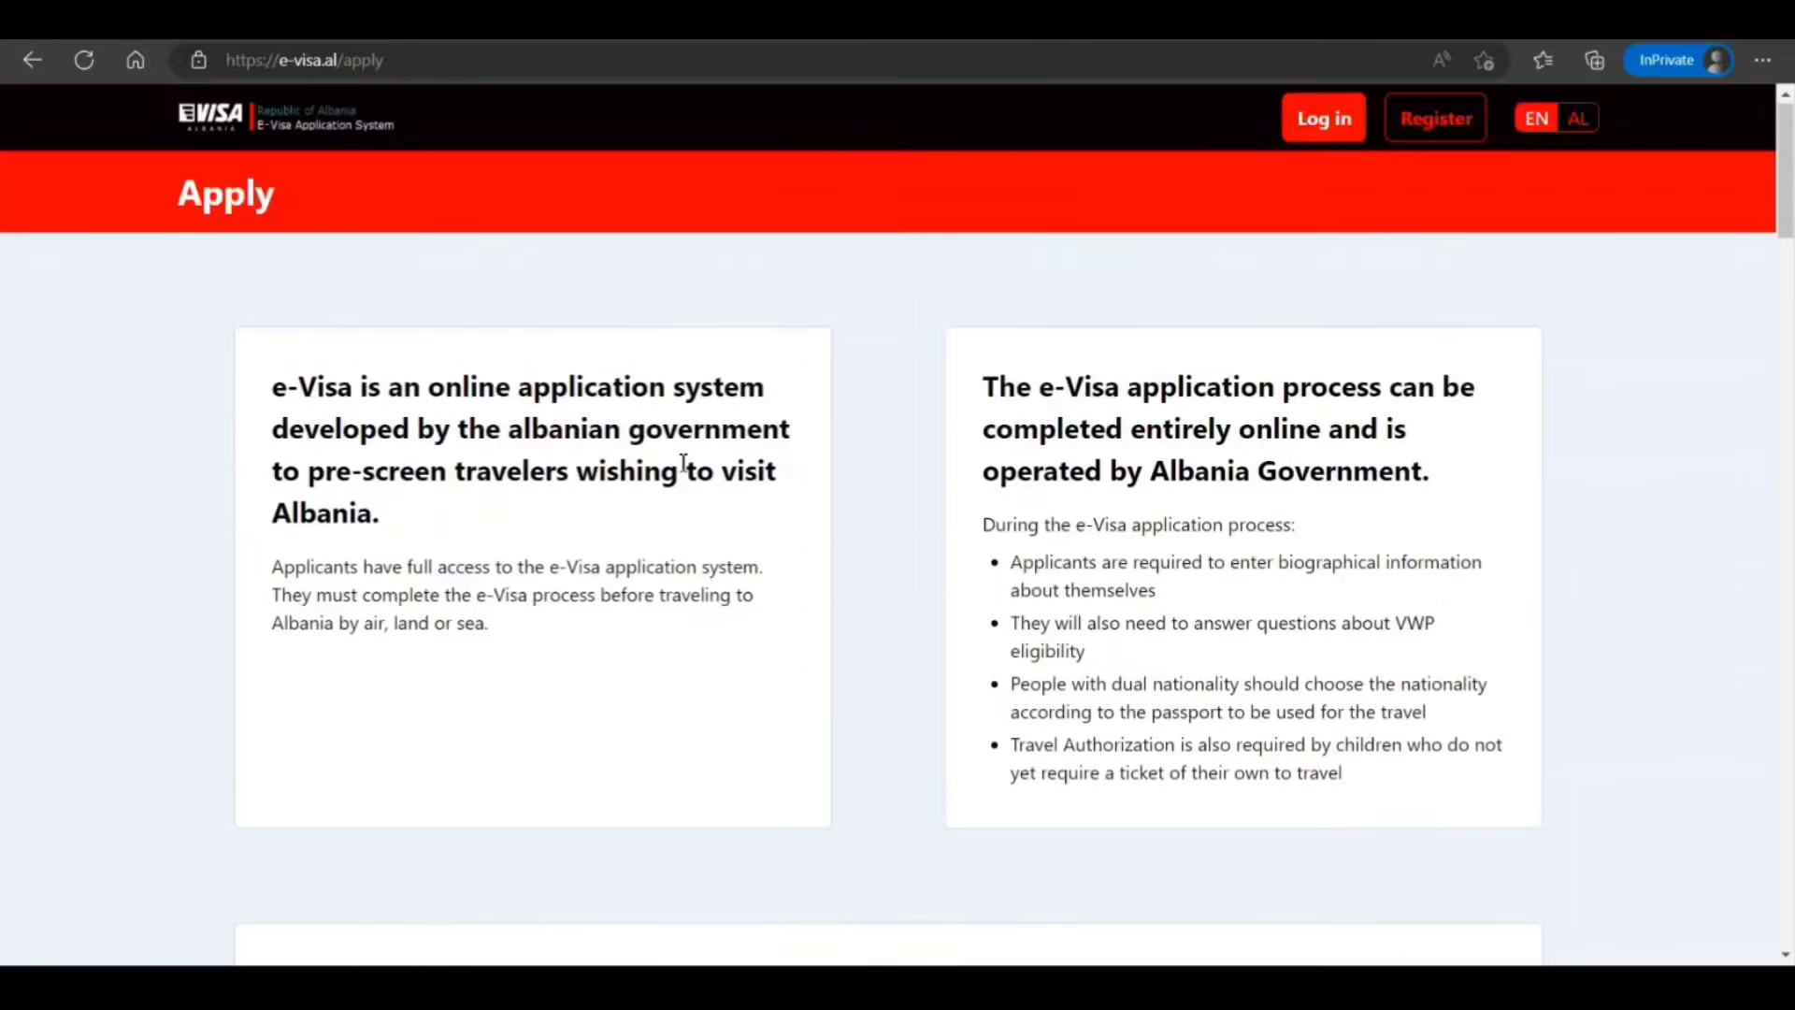
scroll(683, 463, "down", 10)
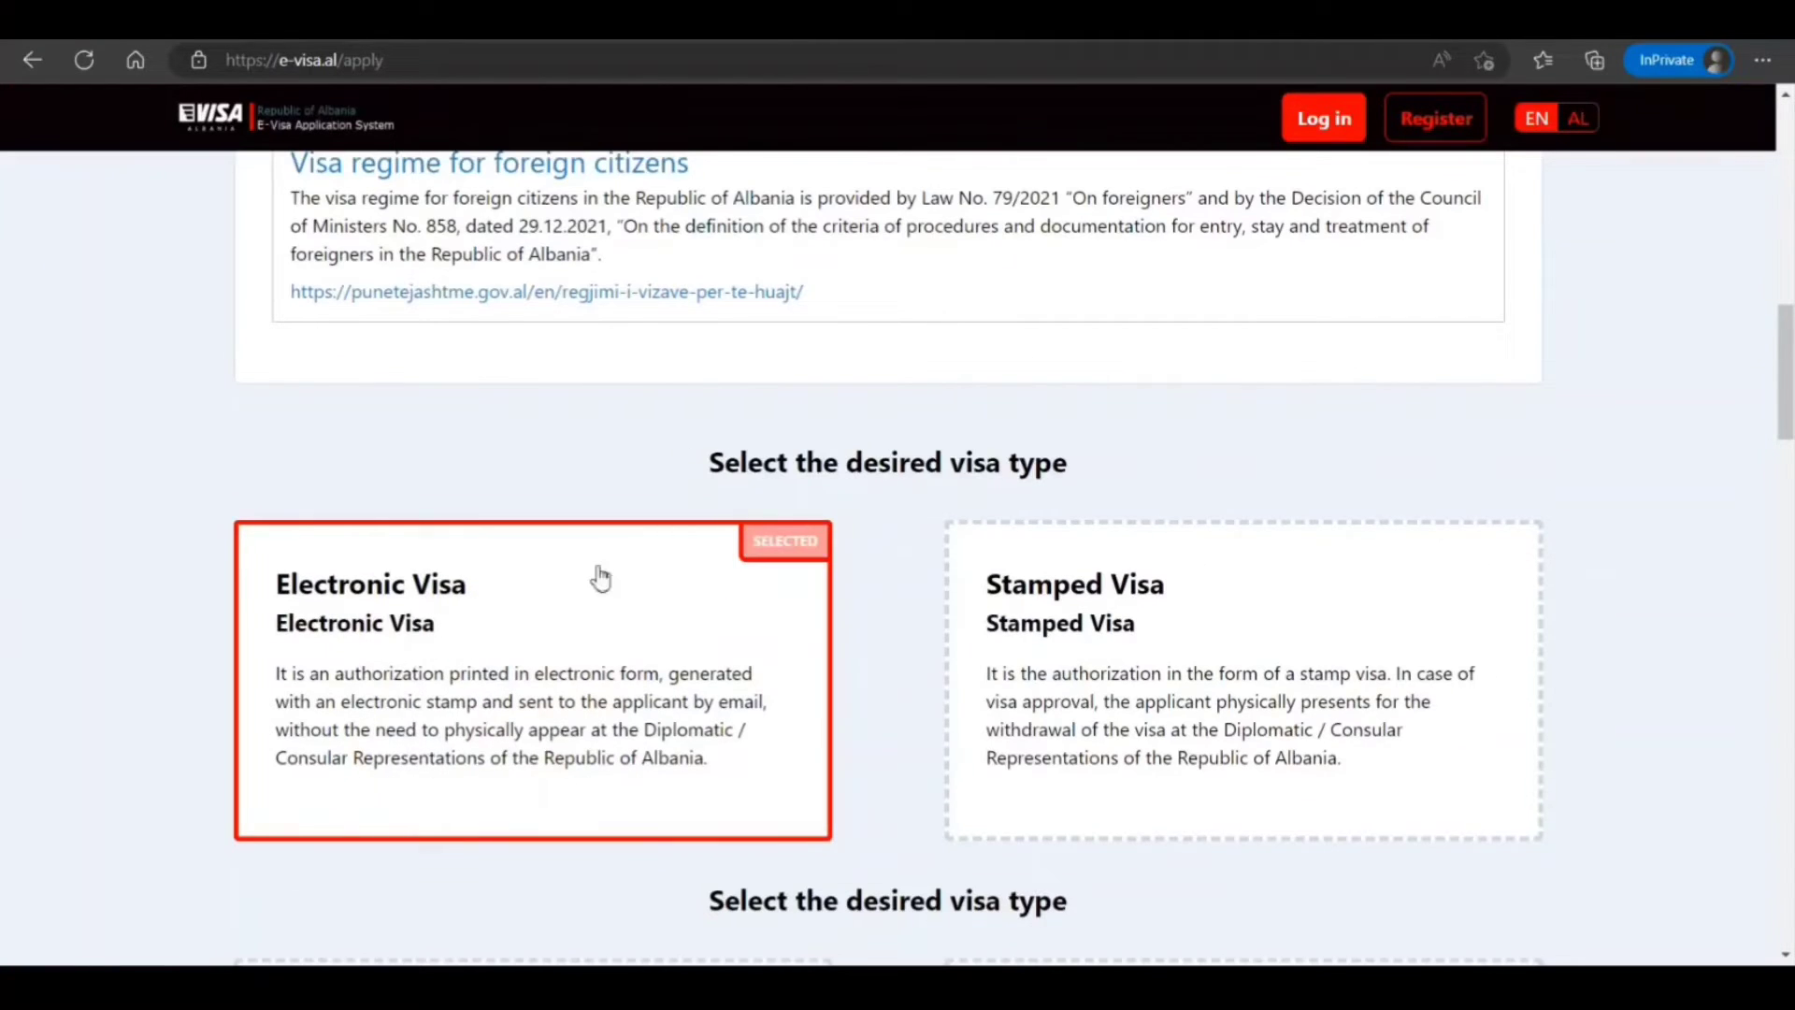
scroll(755, 591, "down", 4)
scroll(898, 445, "up", 3)
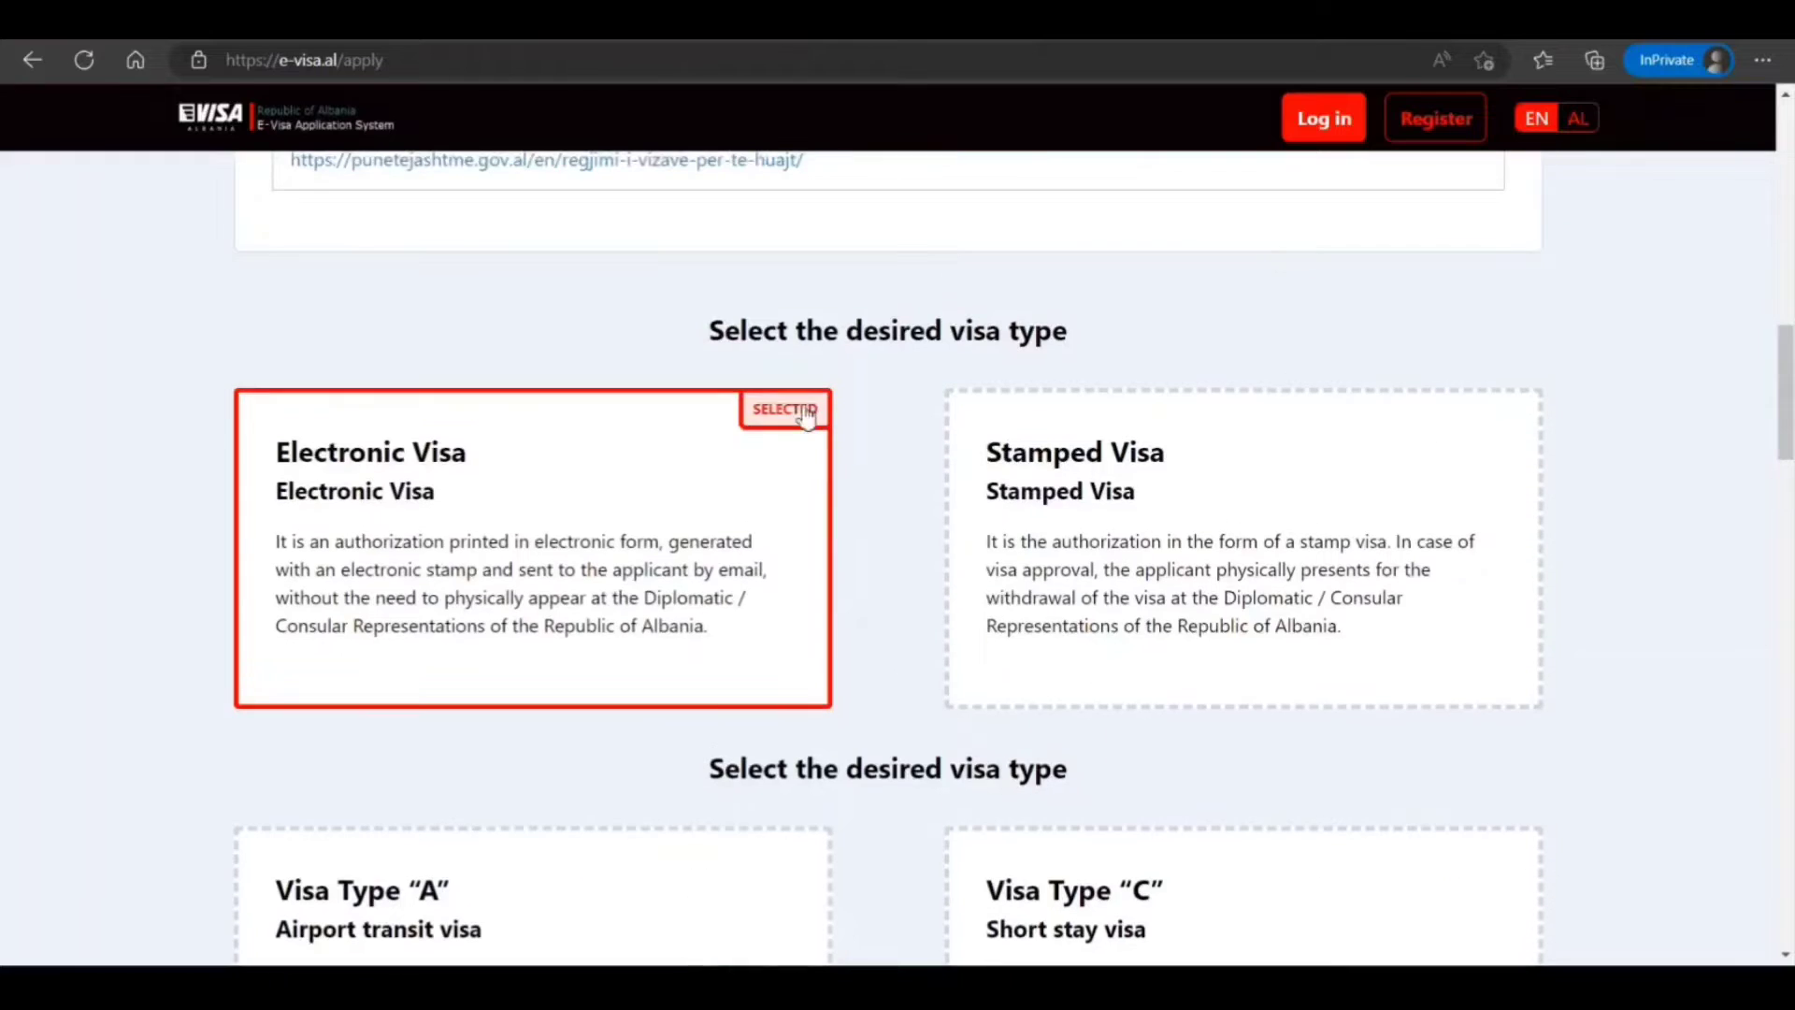
scroll(832, 557, "down", 3)
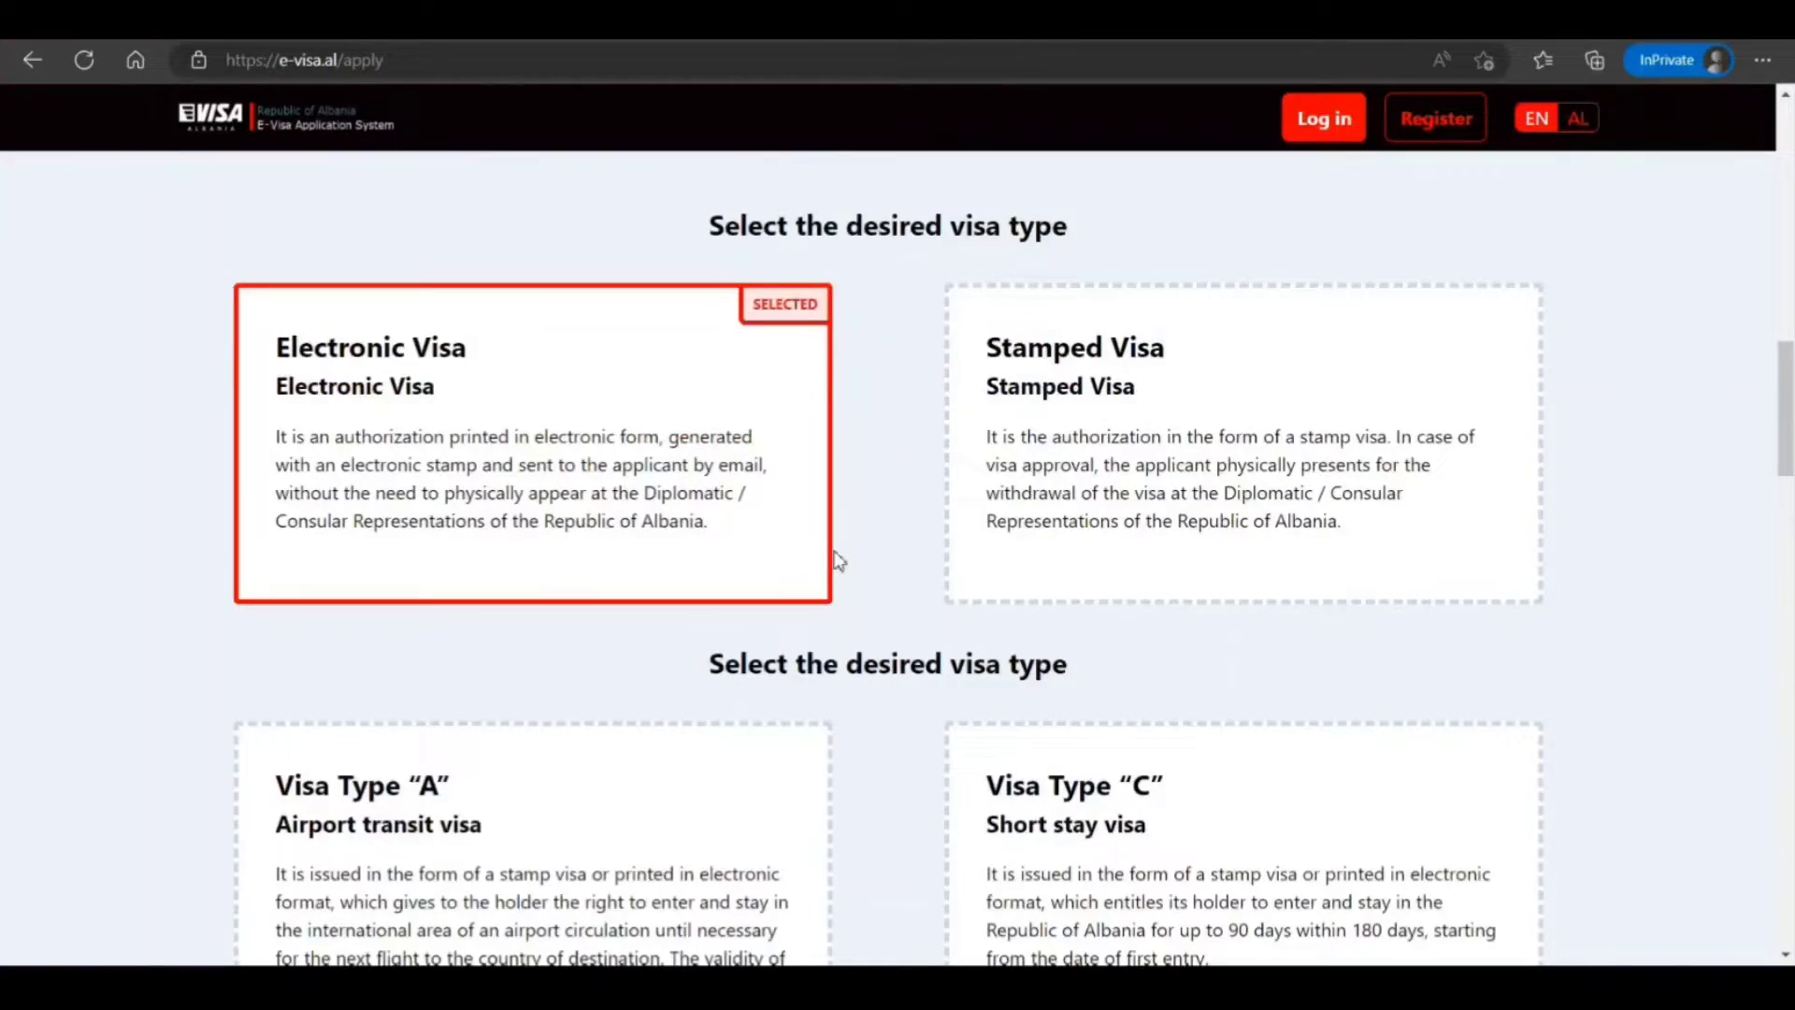
scroll(837, 561, "down", 4)
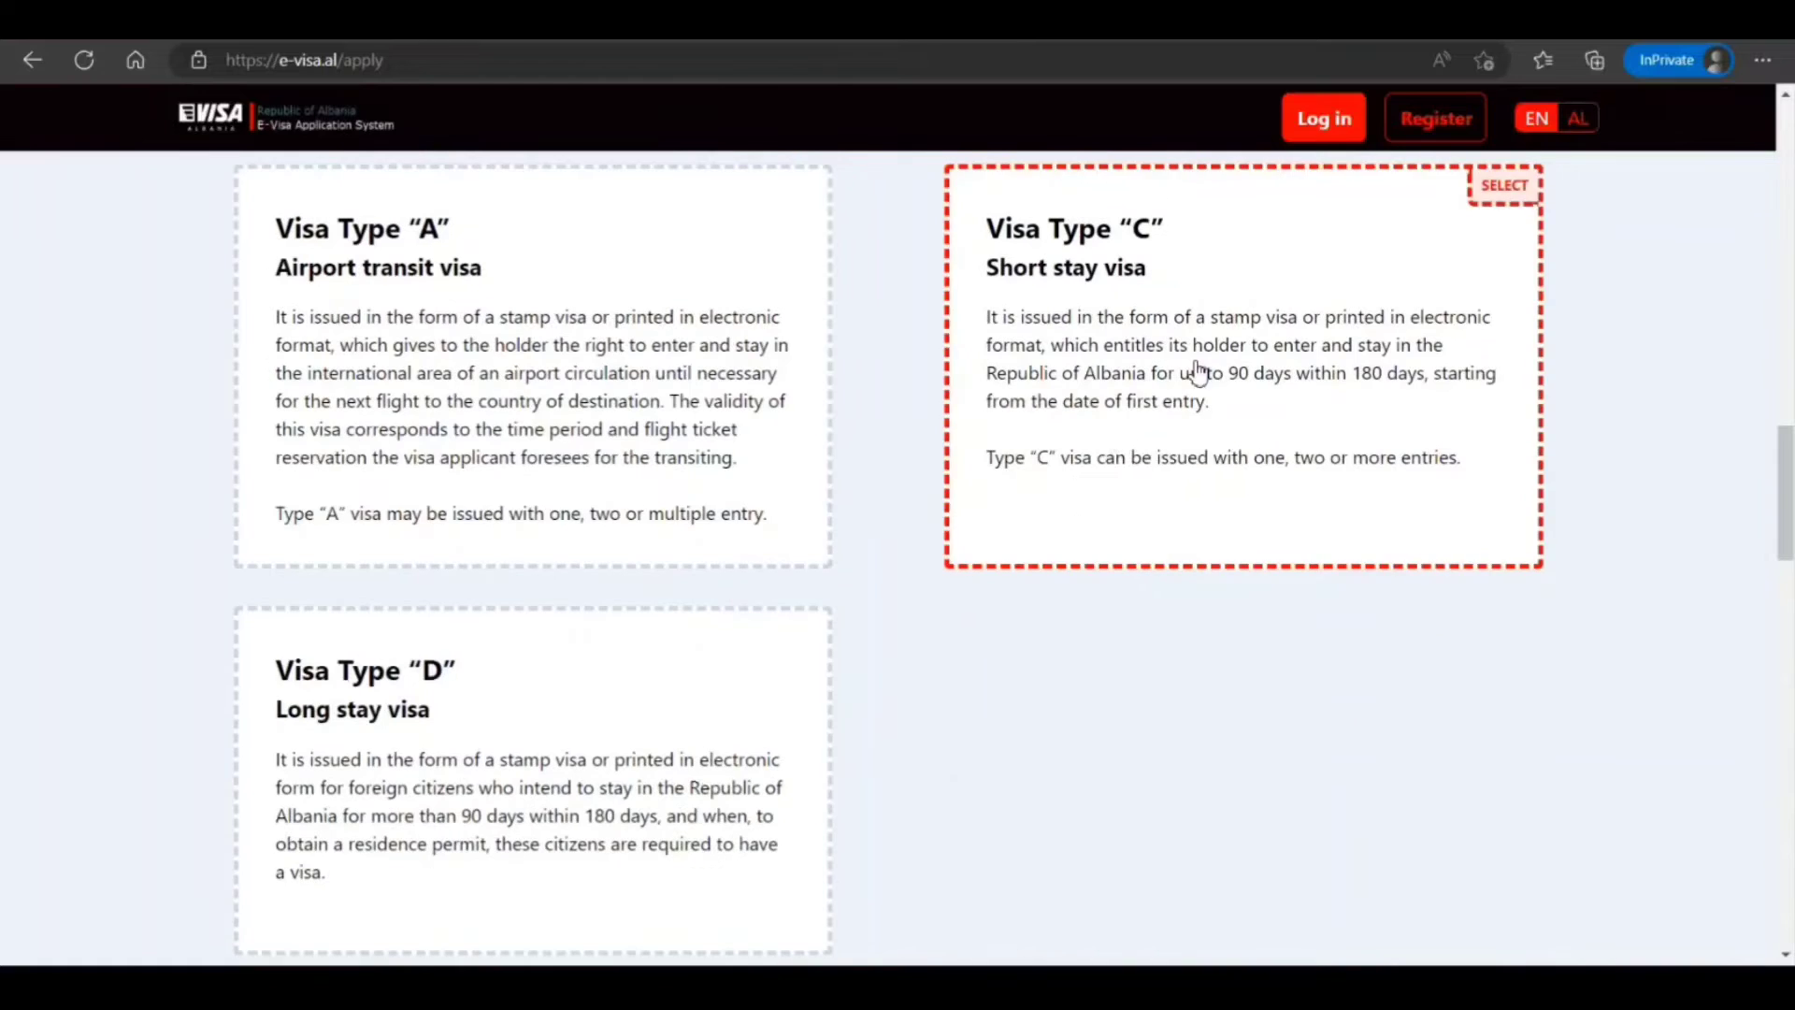
scroll(1197, 372, "down", 7)
scroll(945, 425, "up", 4)
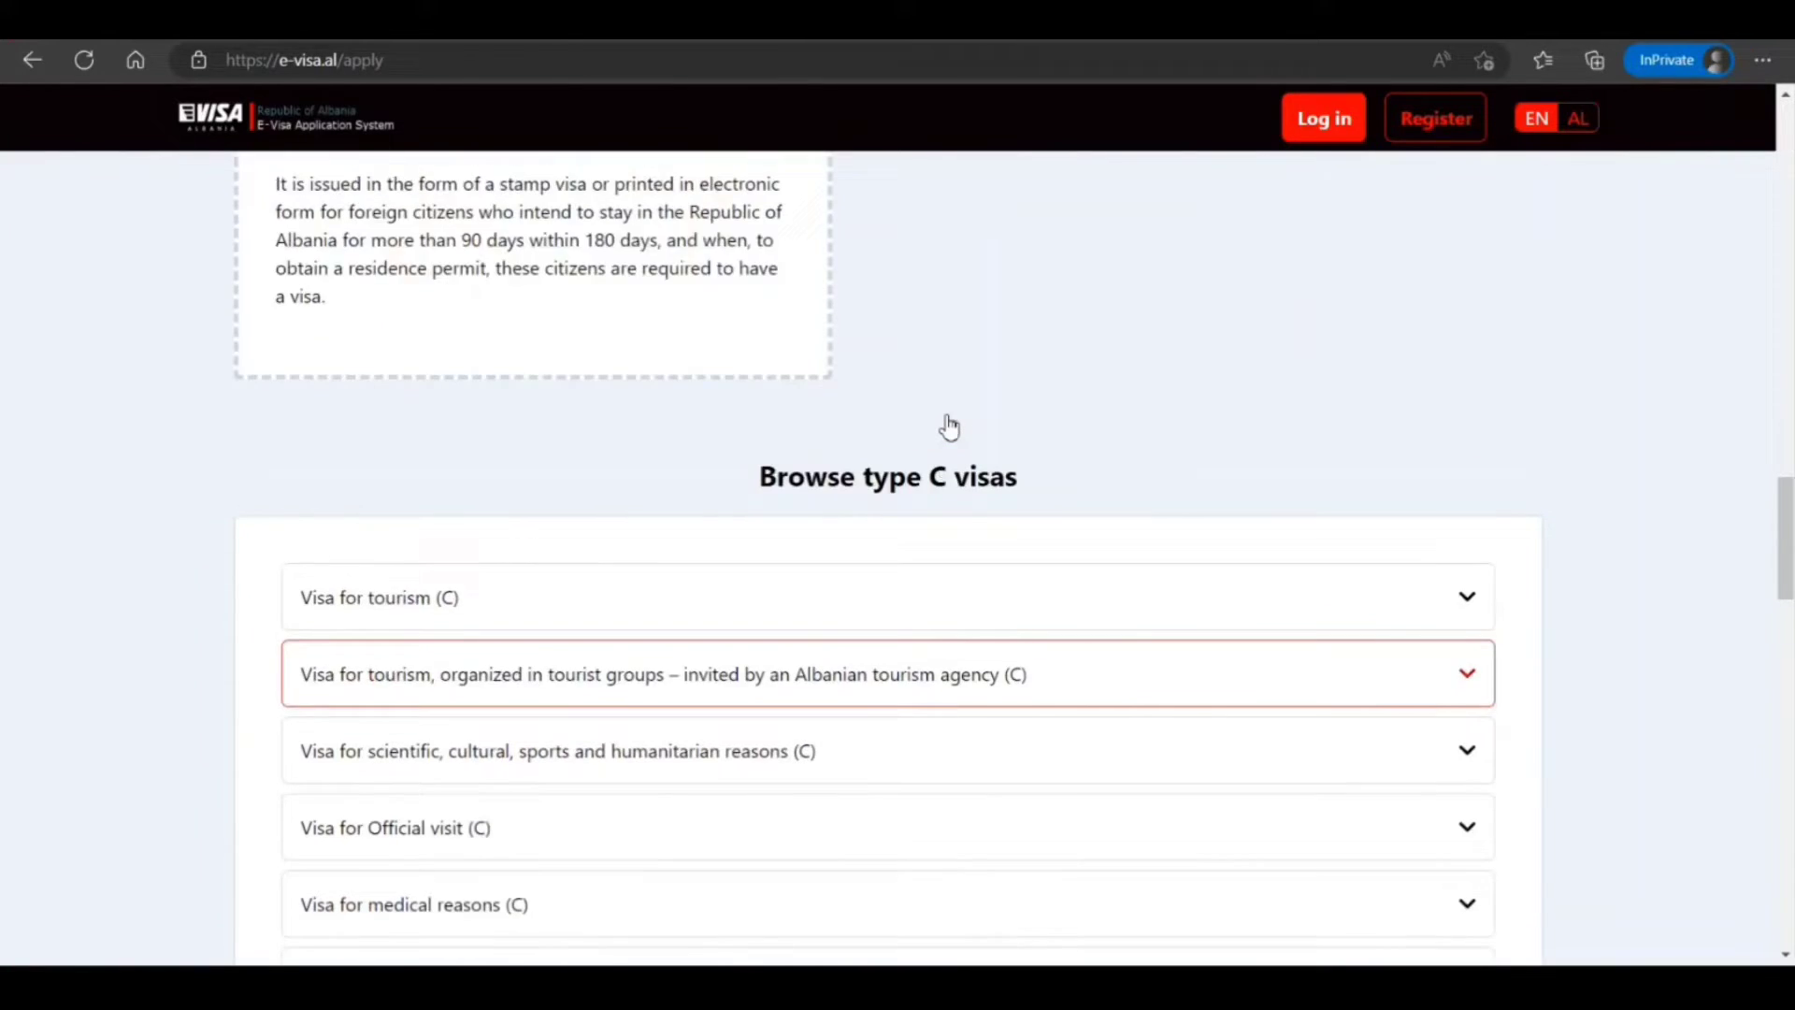
scroll(949, 427, "down", 4)
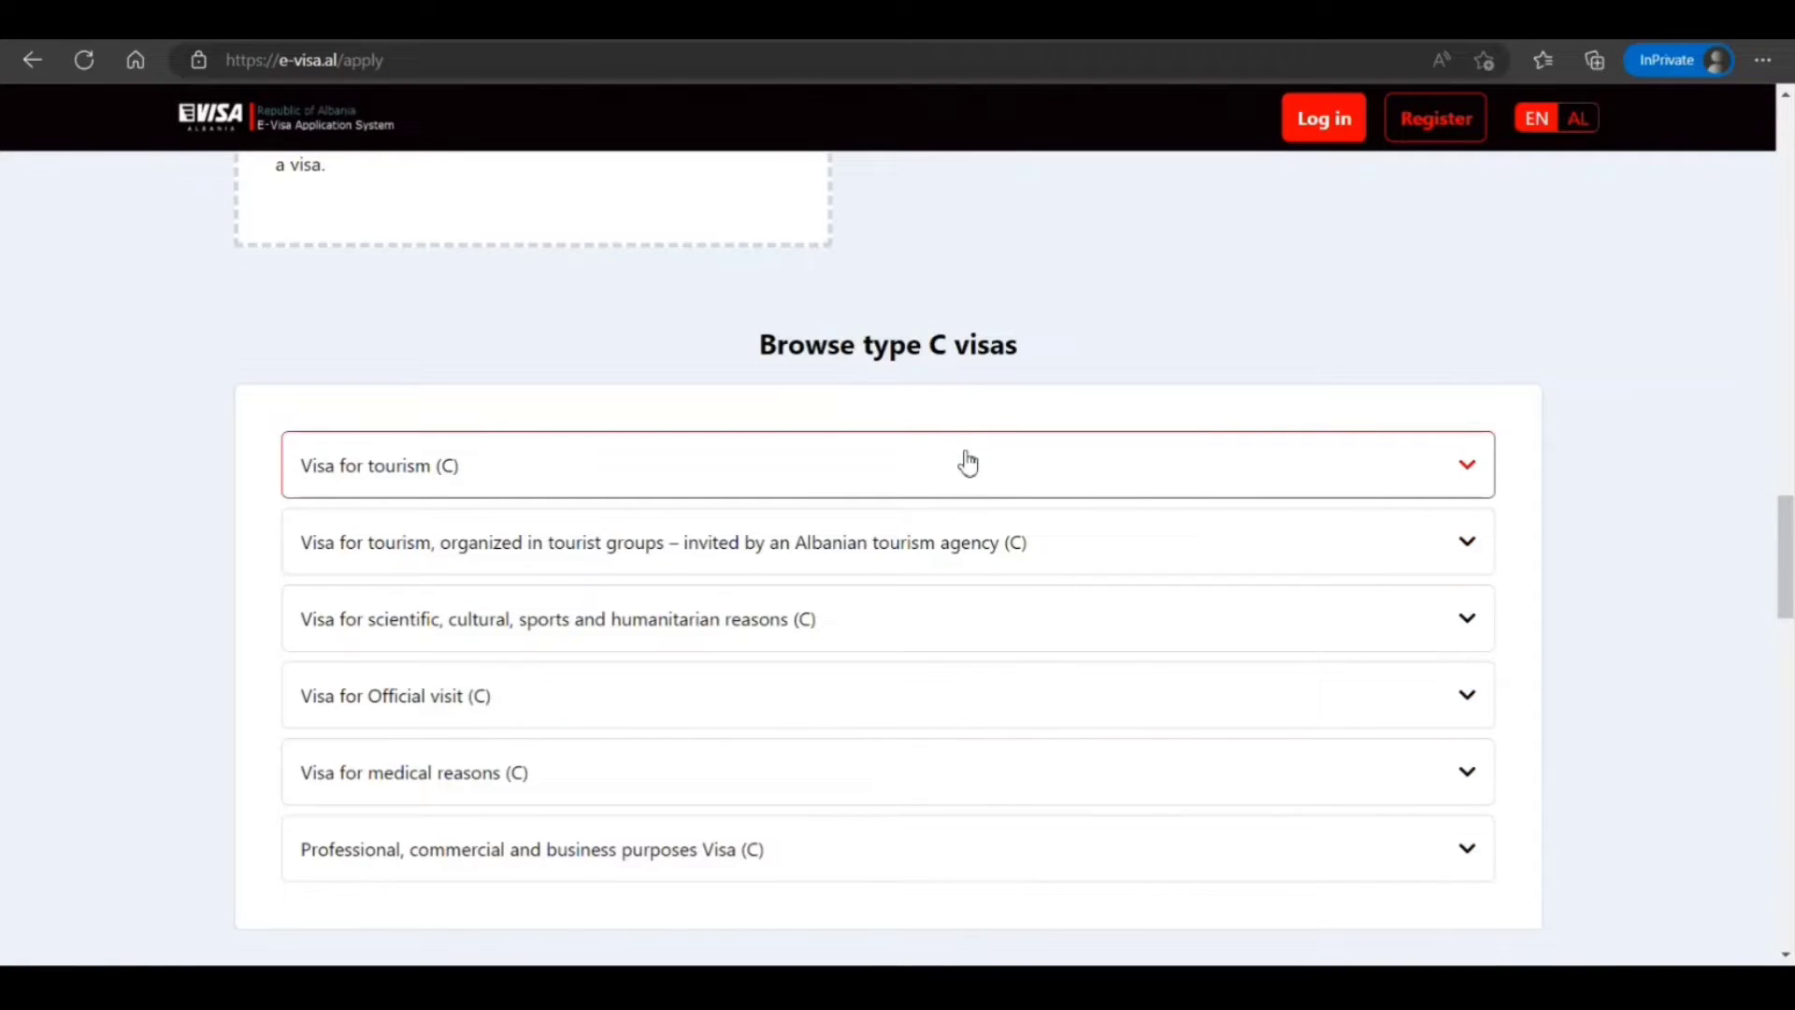
Expand Visa for tourism (C) and highlight its bank statement and travel document photocopy requirements
left_click(959, 467)
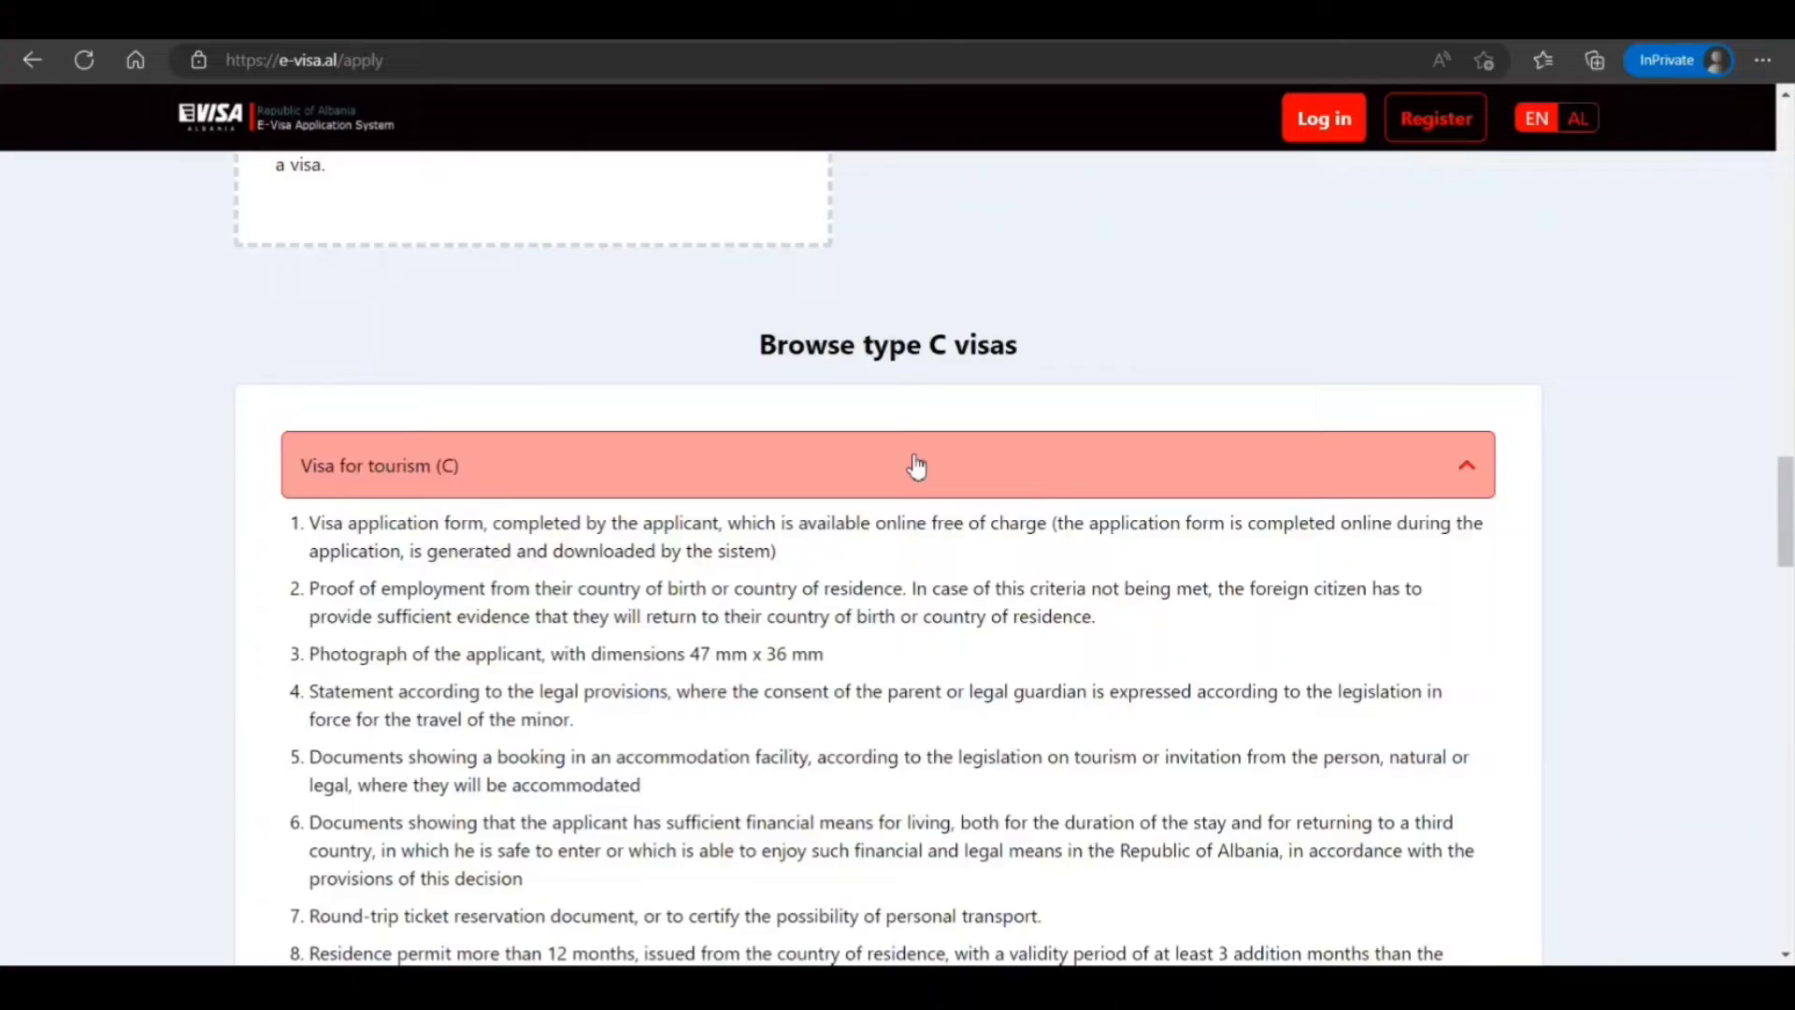
scroll(917, 465, "down", 10)
scroll(913, 452, "up", 4)
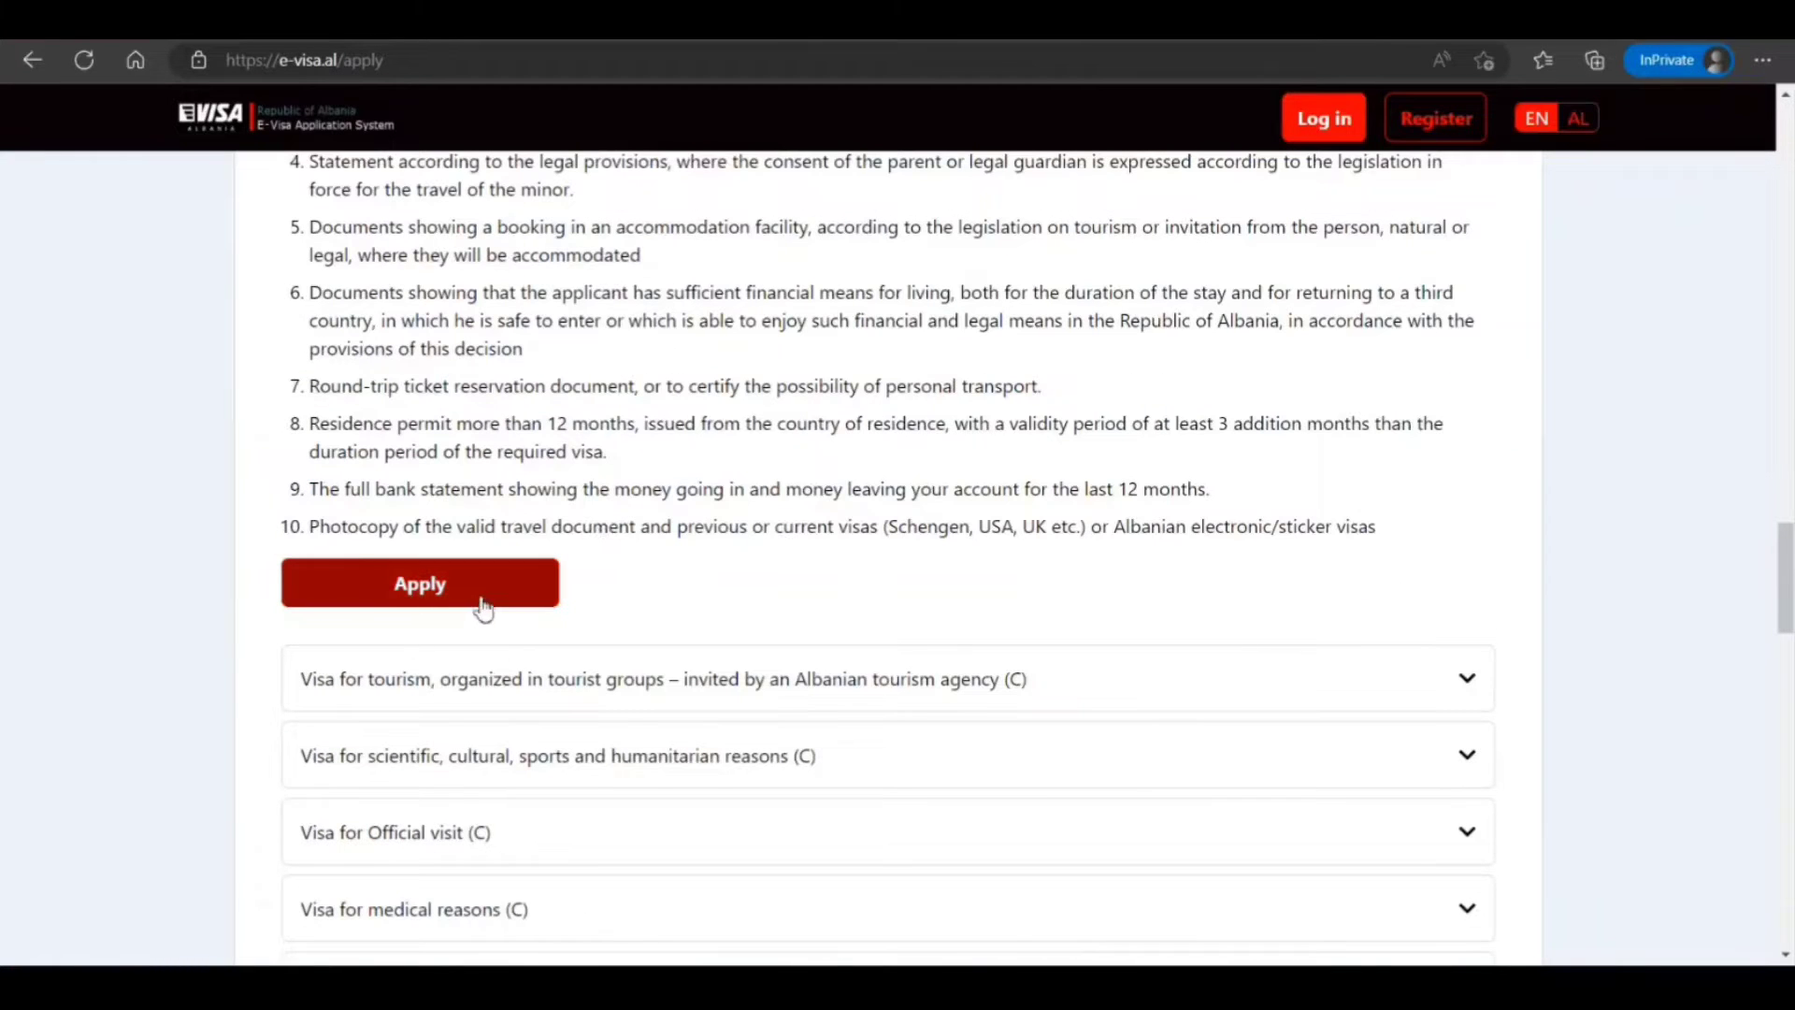
left_click_drag(454, 487, 593, 486)
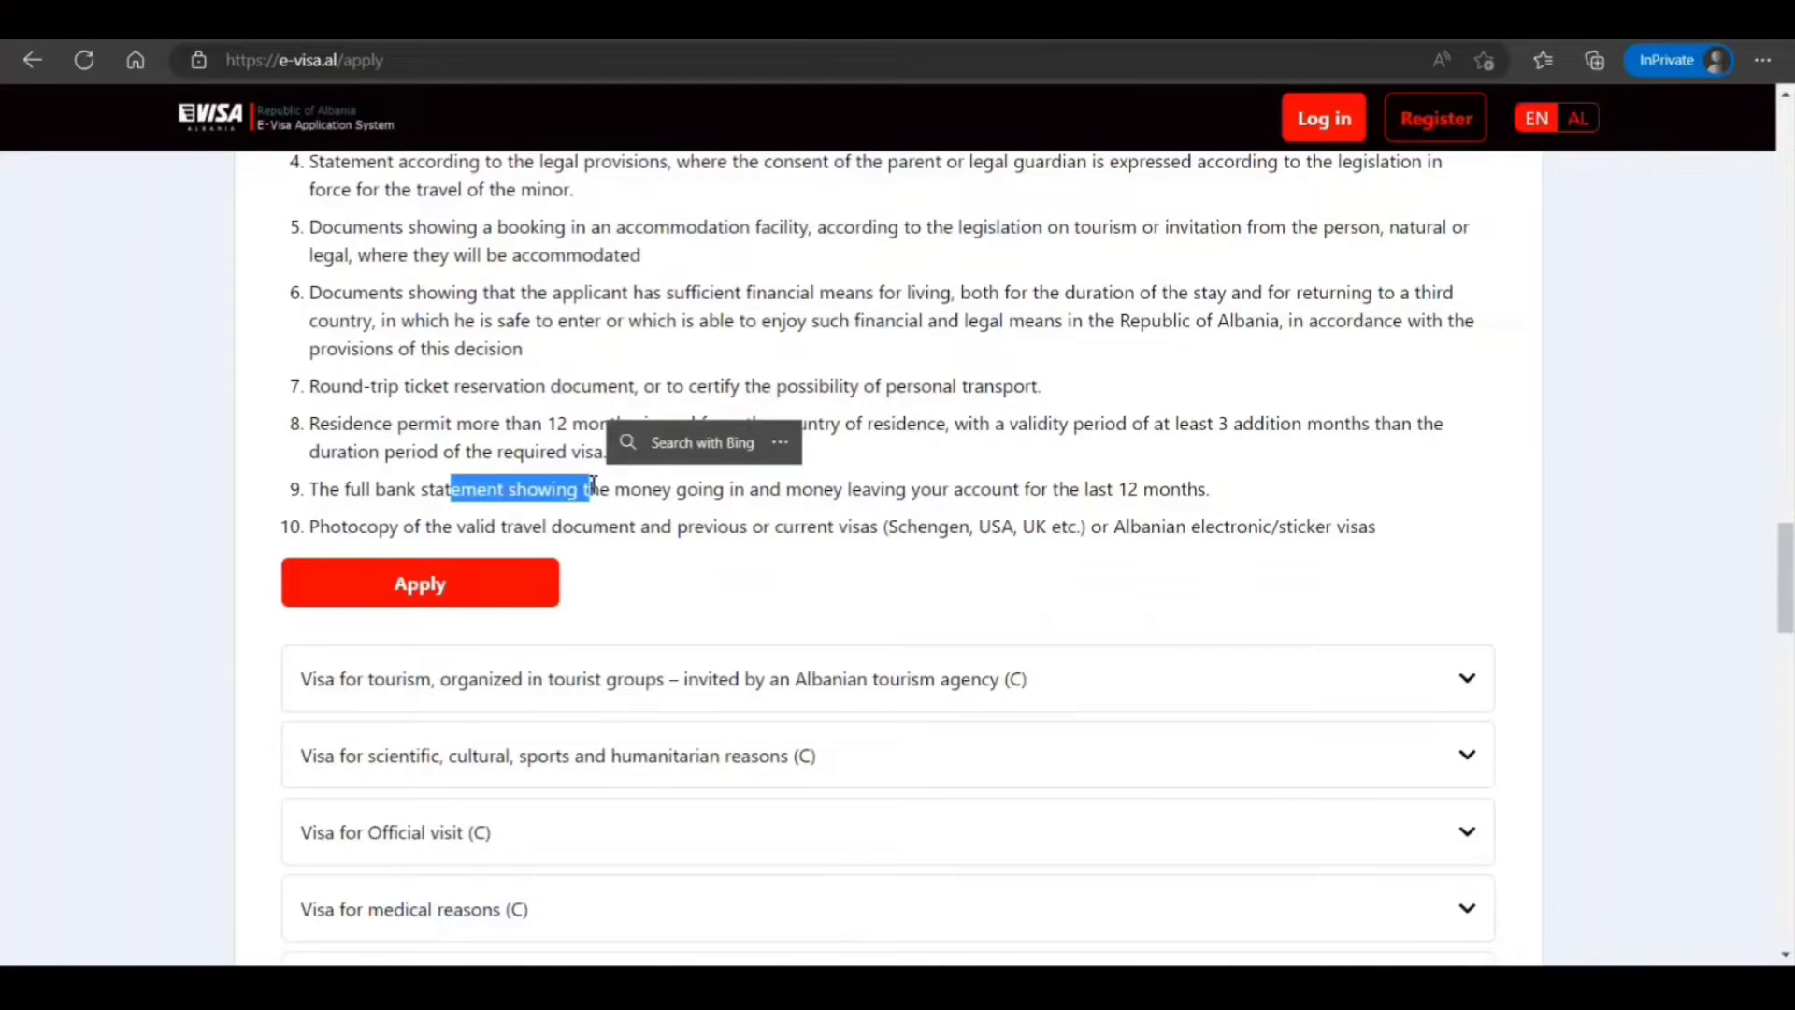
scroll(592, 483, "up", 4)
left_click_drag(382, 458, 561, 745)
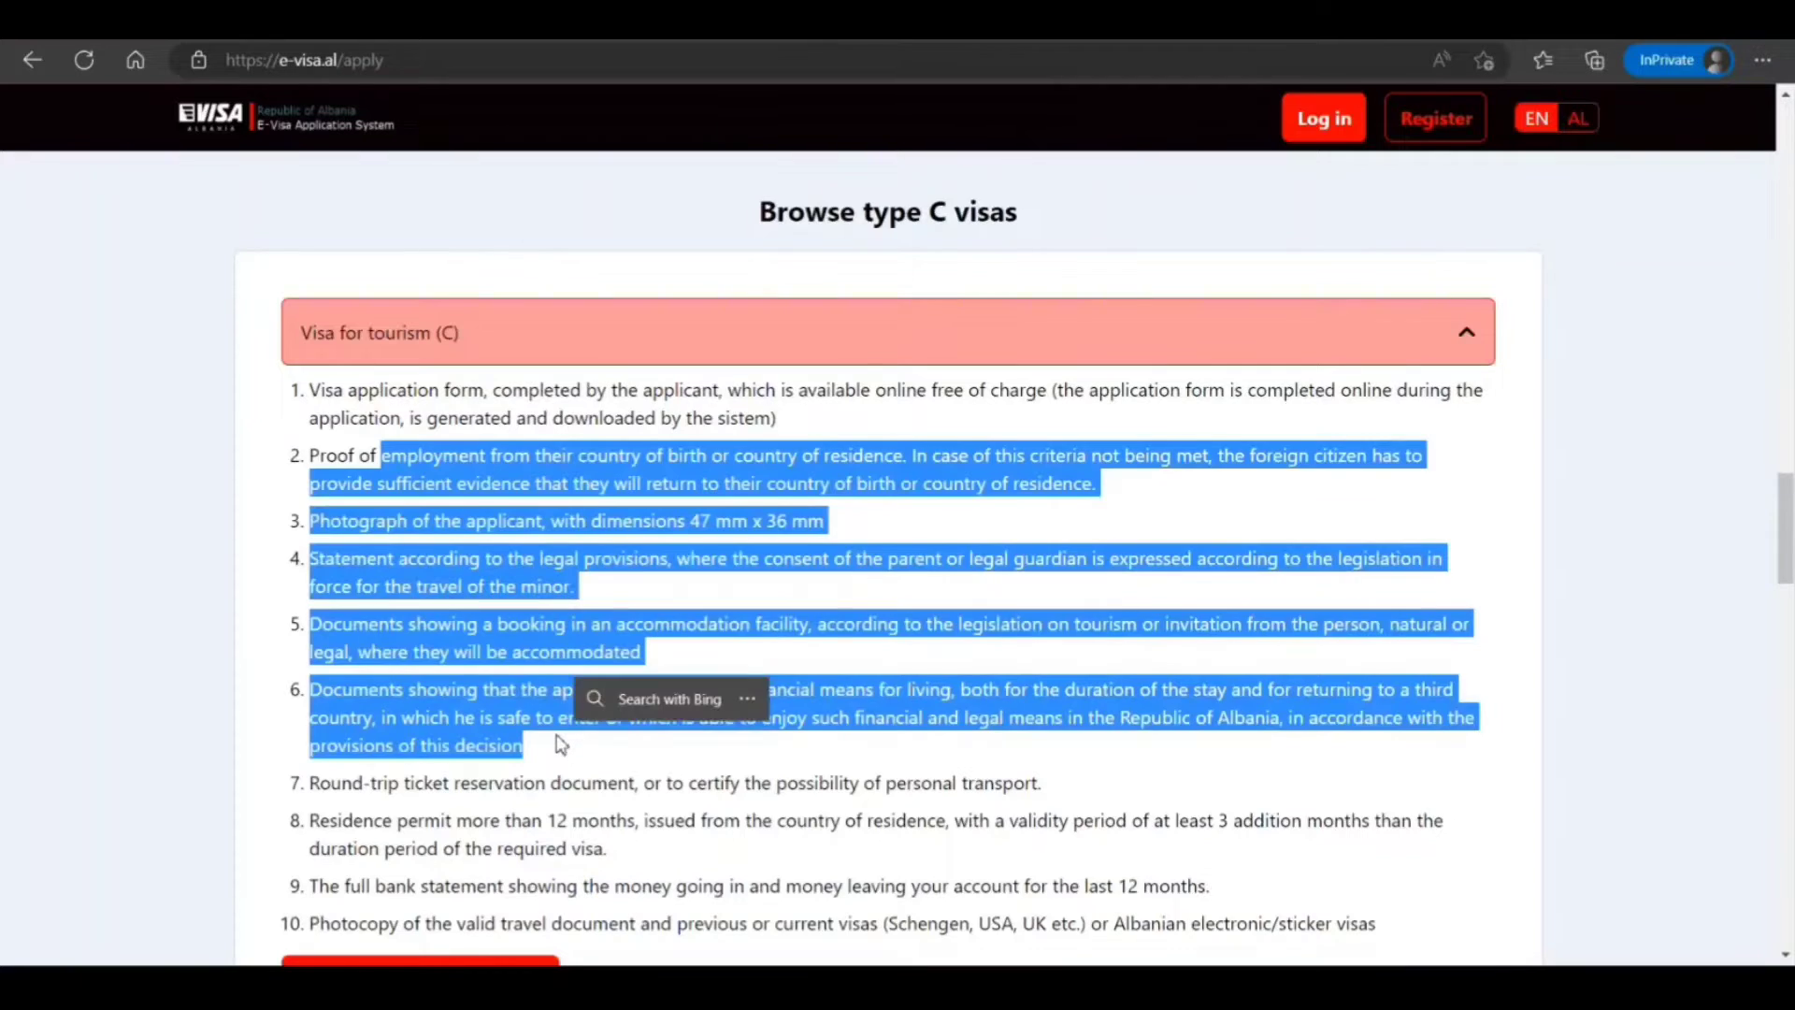
scroll(560, 745, "down", 4)
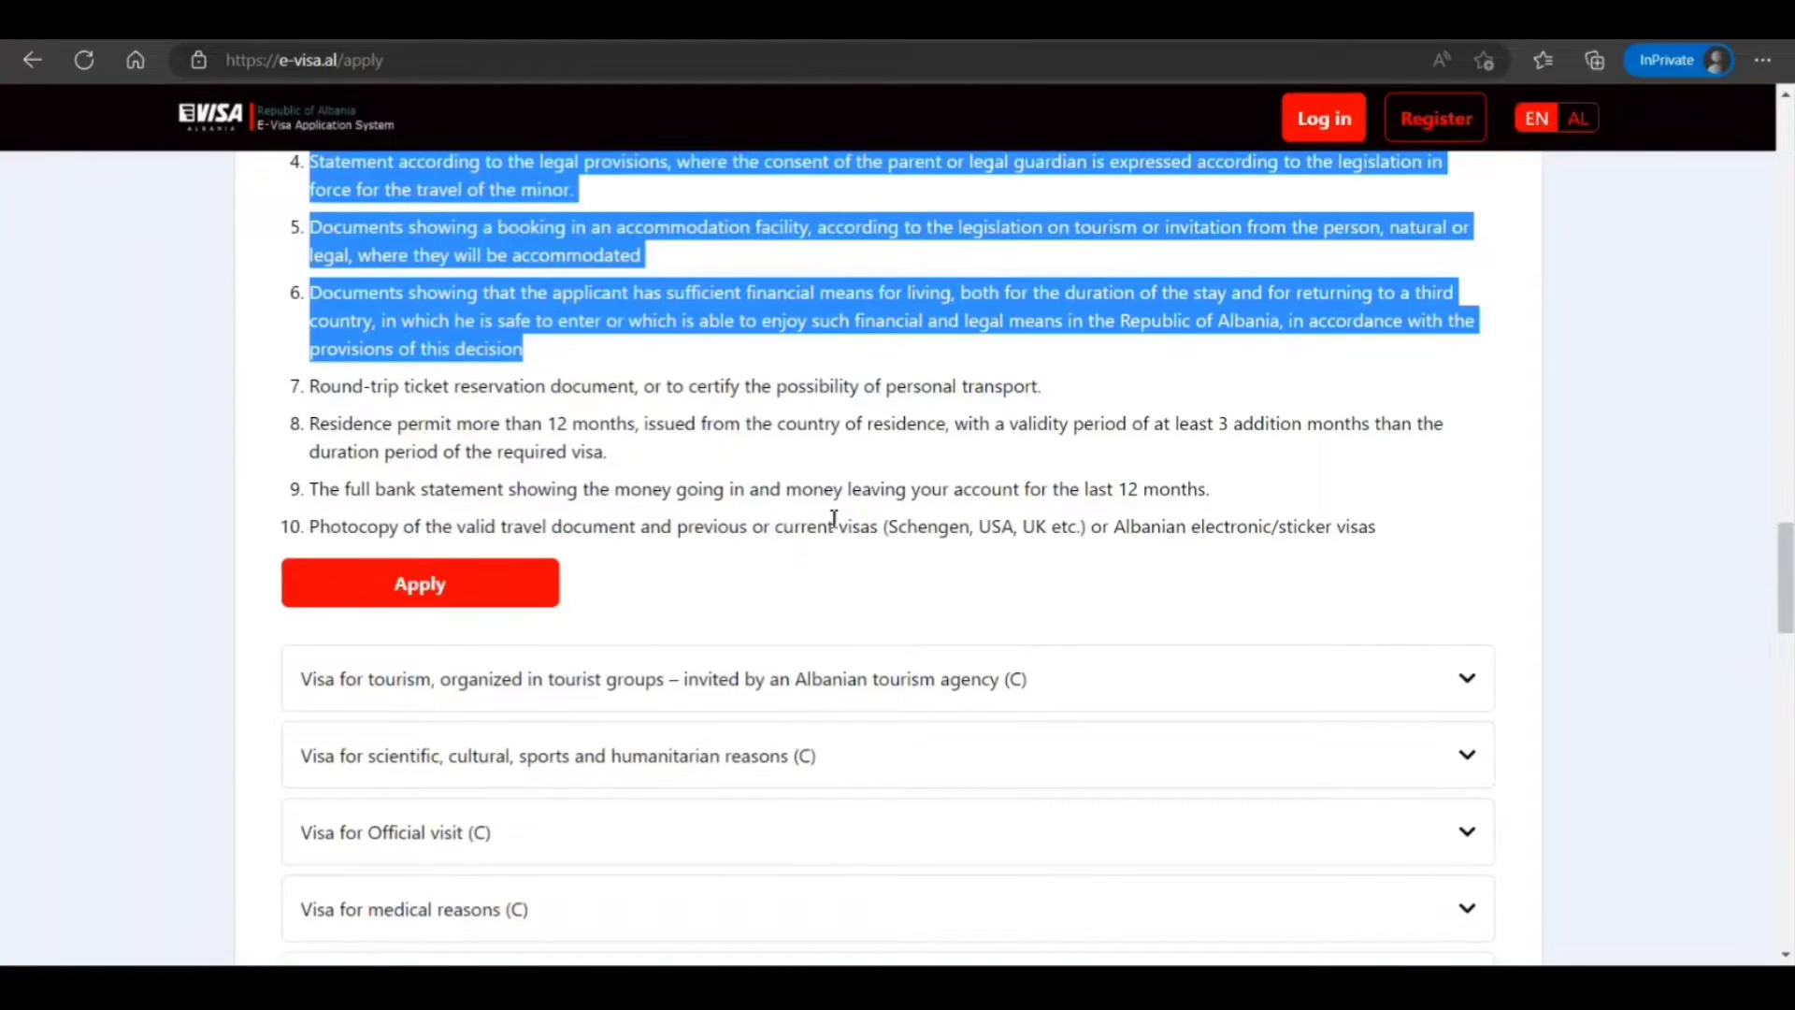
left_click_drag(367, 525, 813, 557)
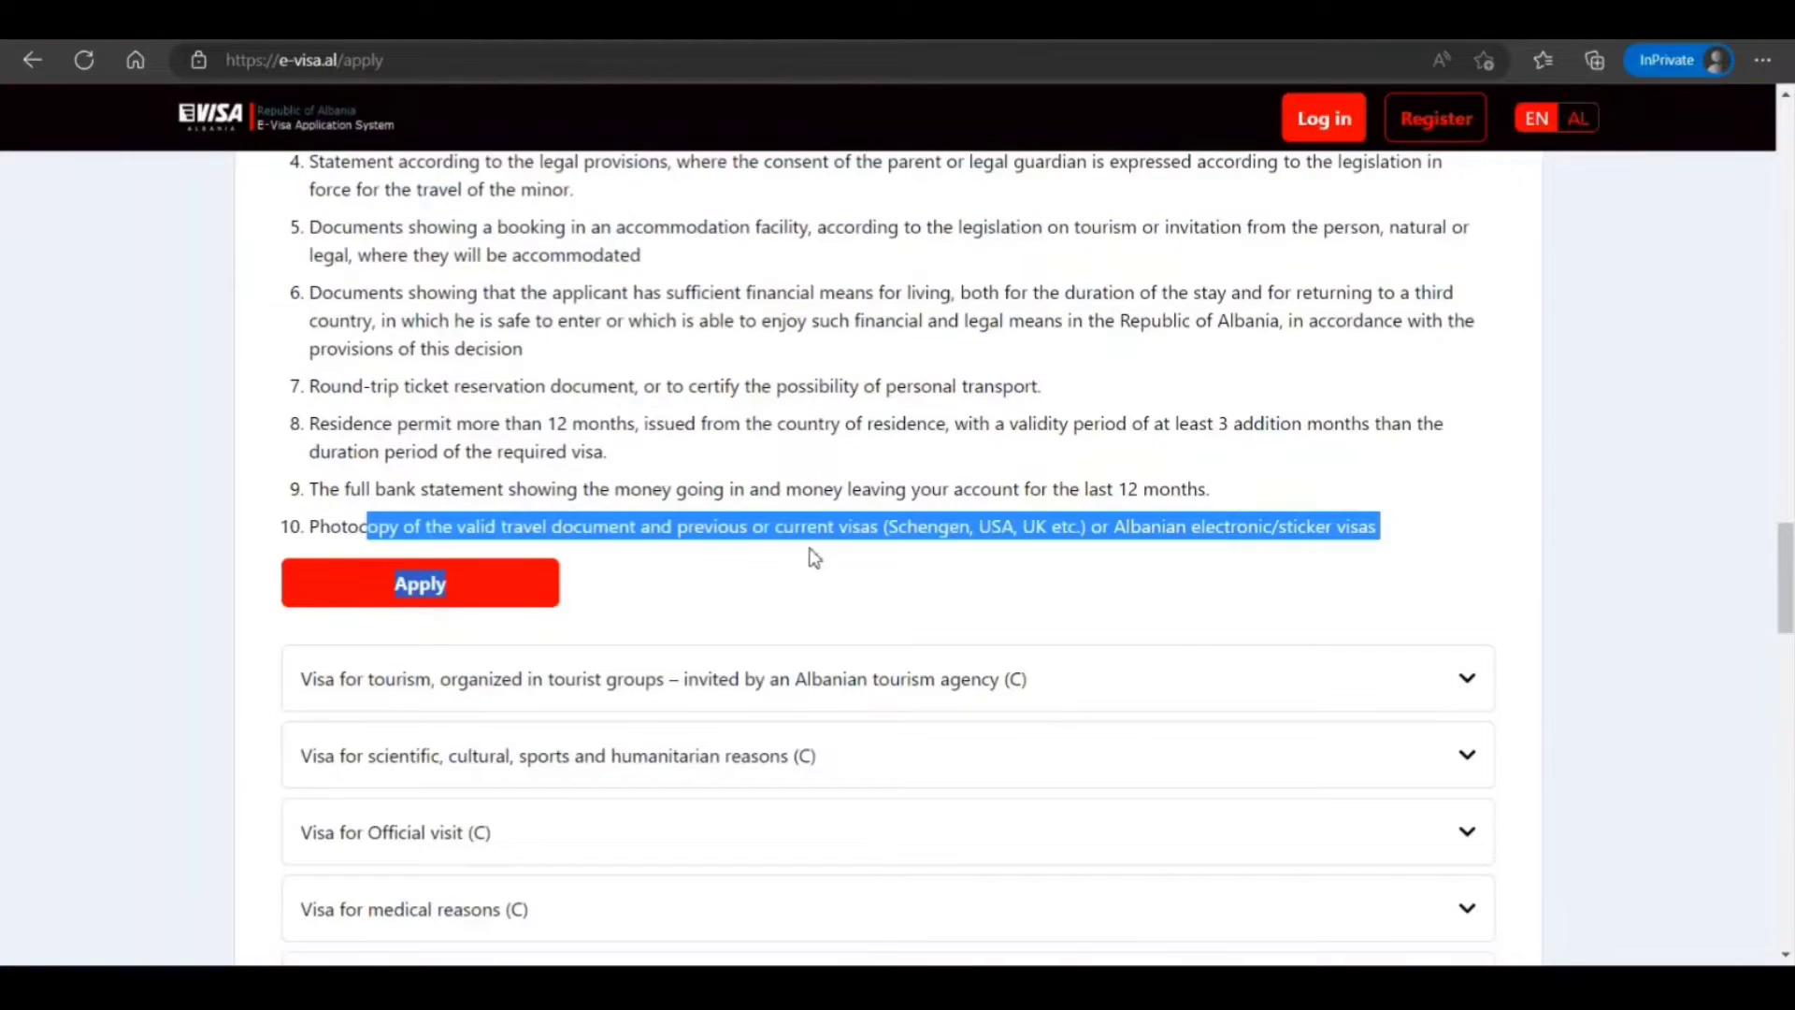
scroll(596, 487, "up", 20)
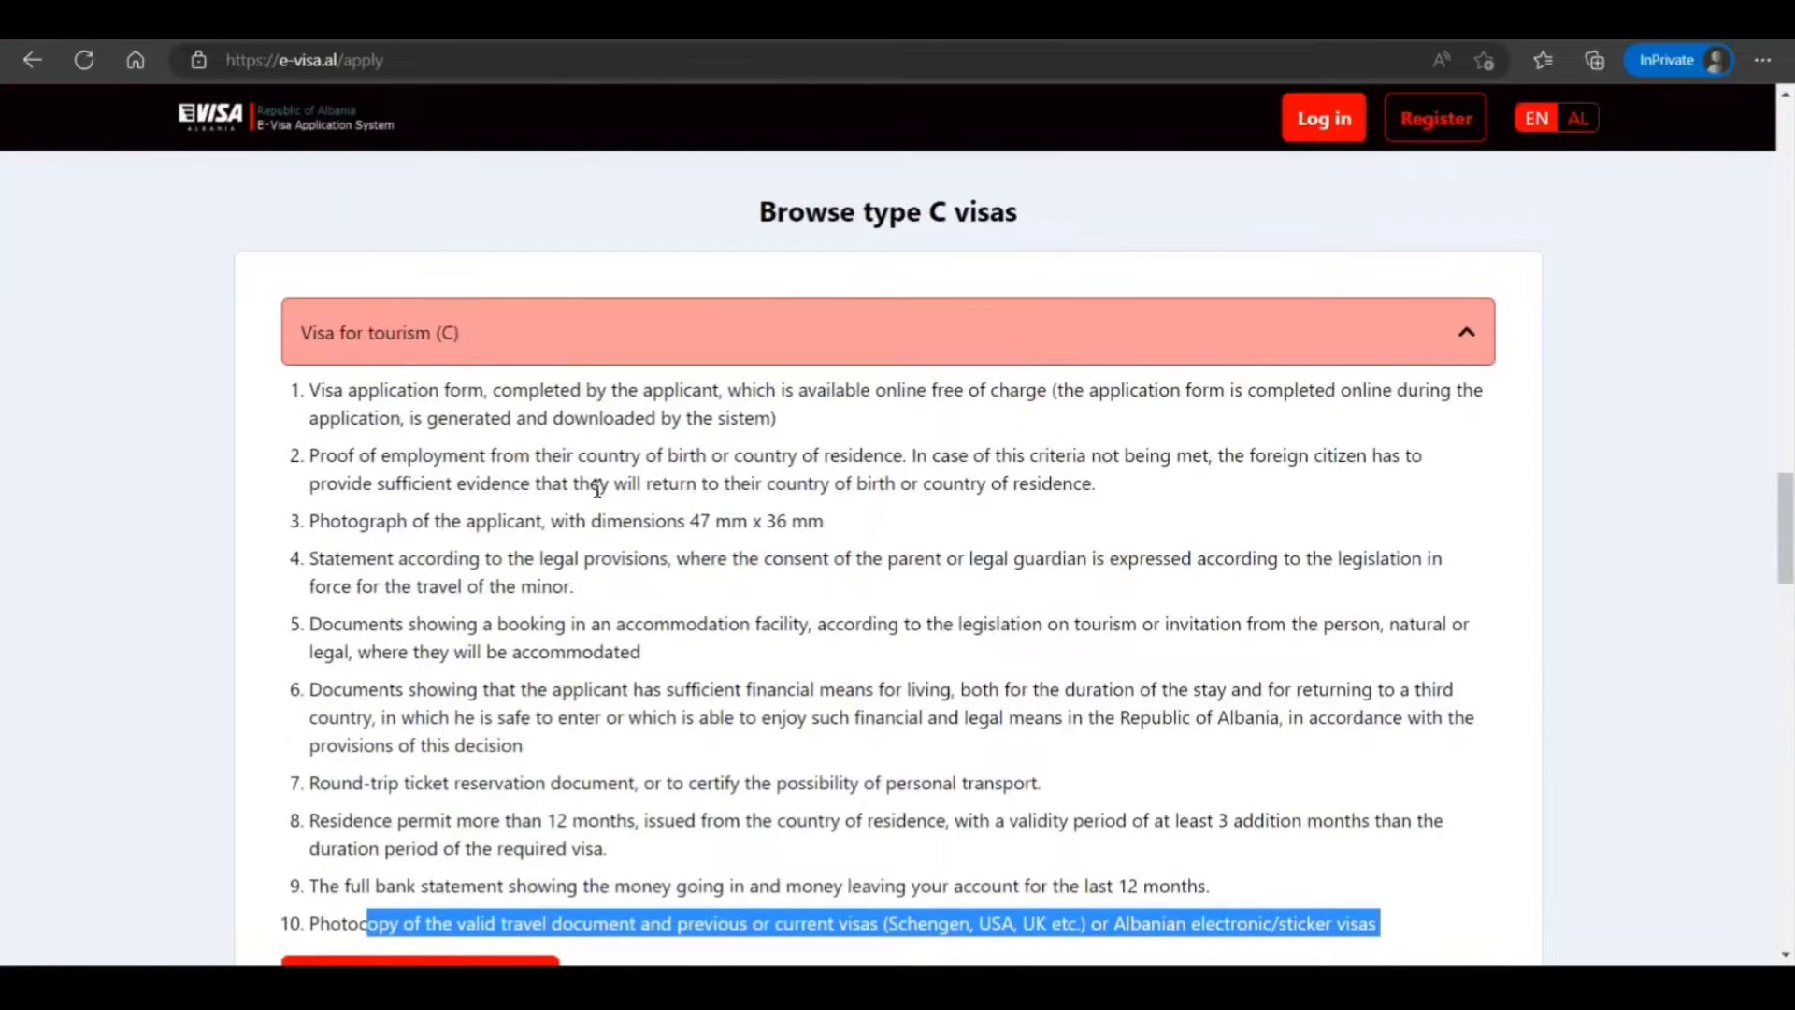
scroll(597, 495, "down", 8)
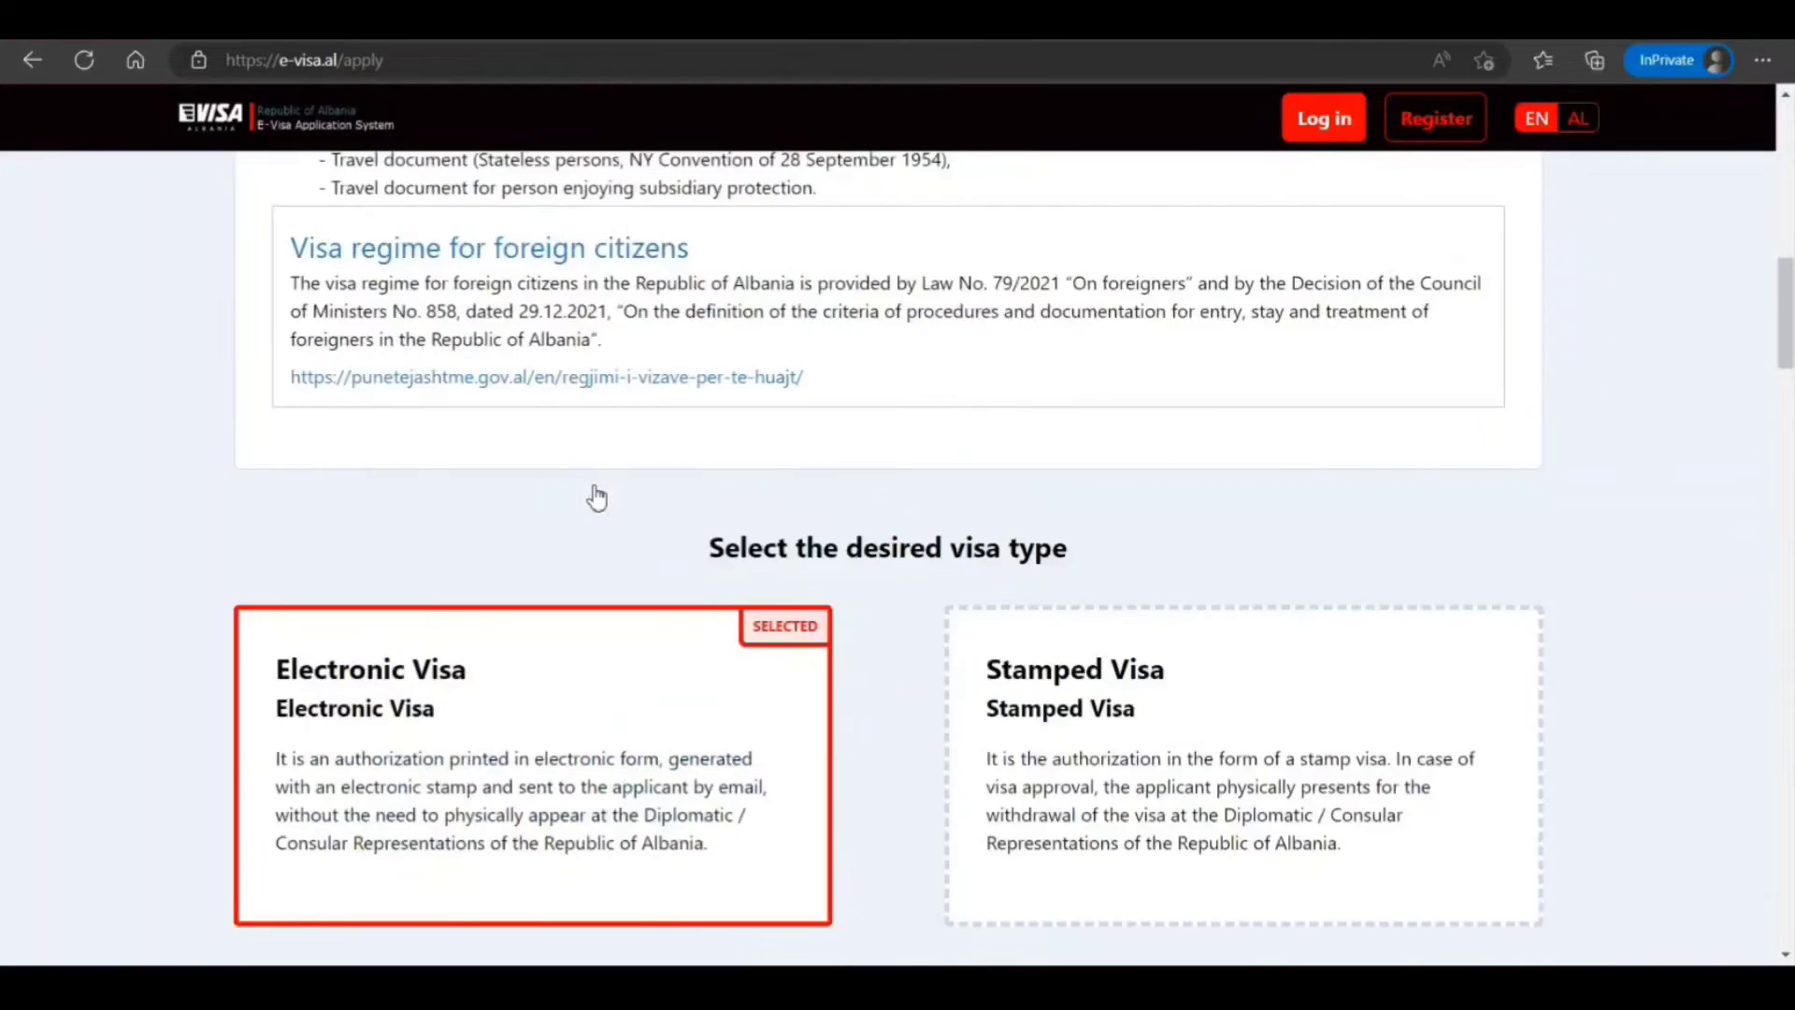
scroll(596, 495, "up", 16)
scroll(597, 495, "down", 3)
scroll(598, 495, "down", 2)
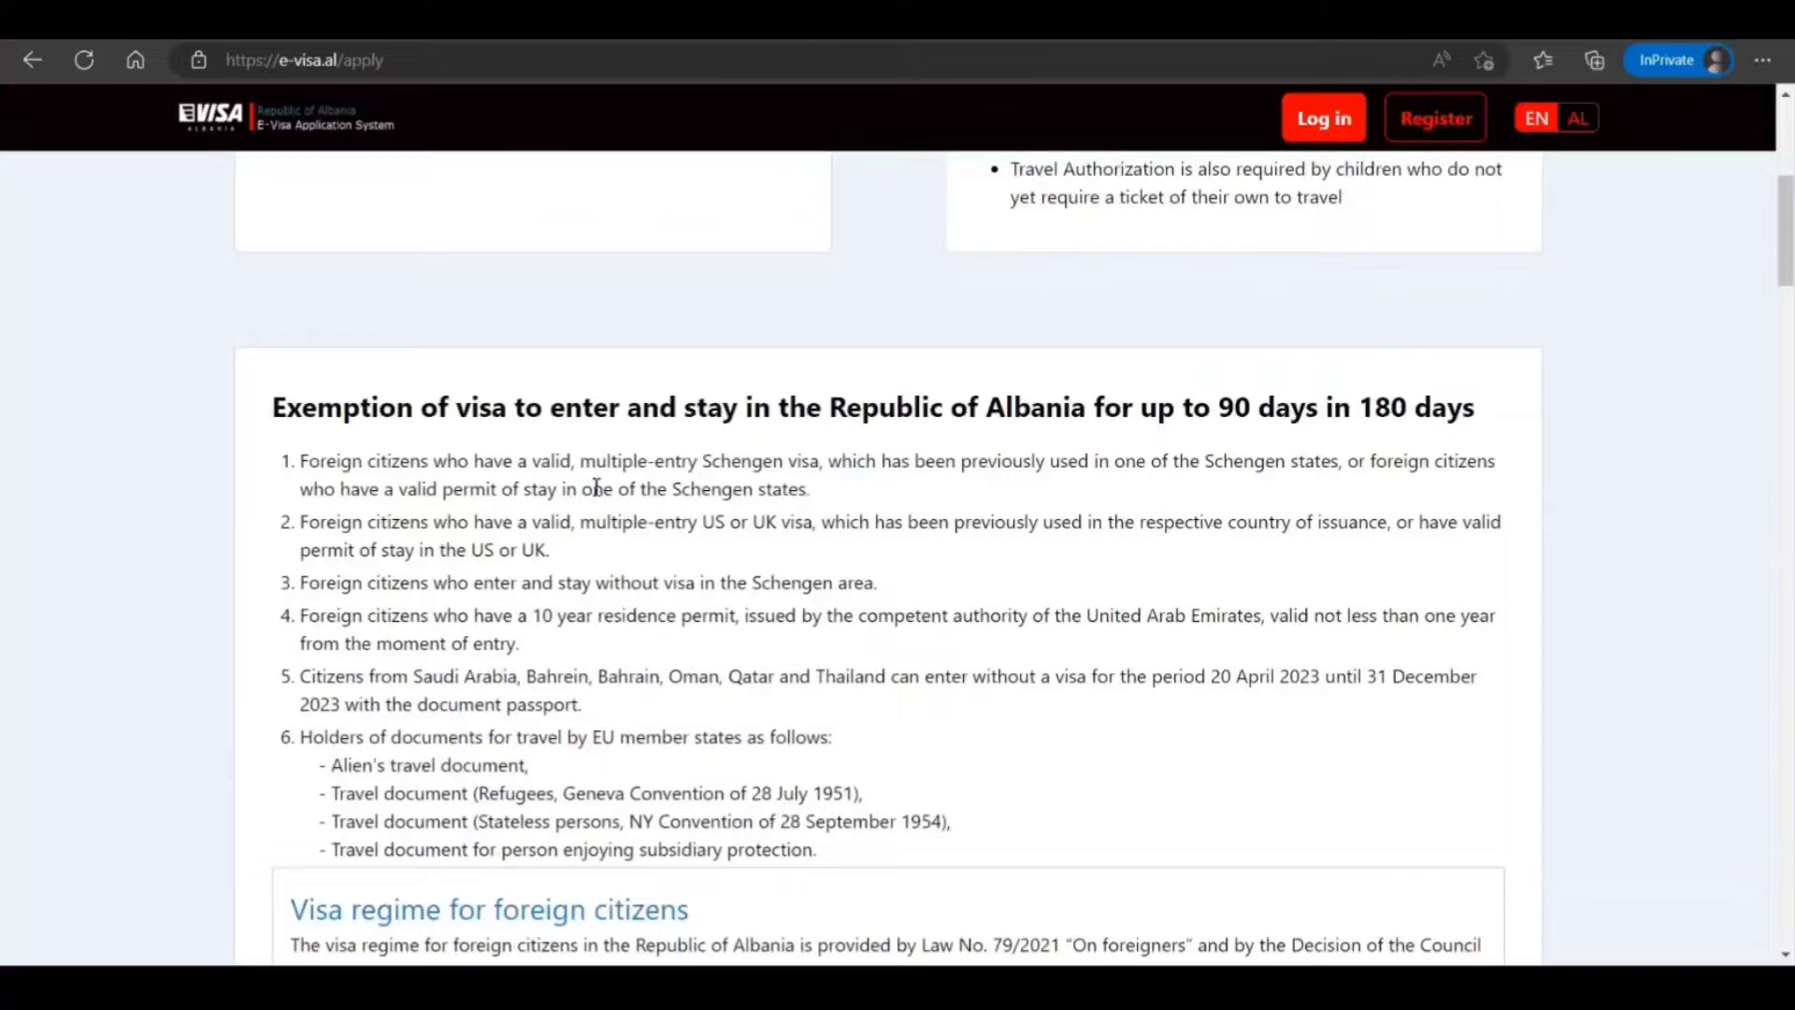
left_click_drag(300, 460, 914, 846)
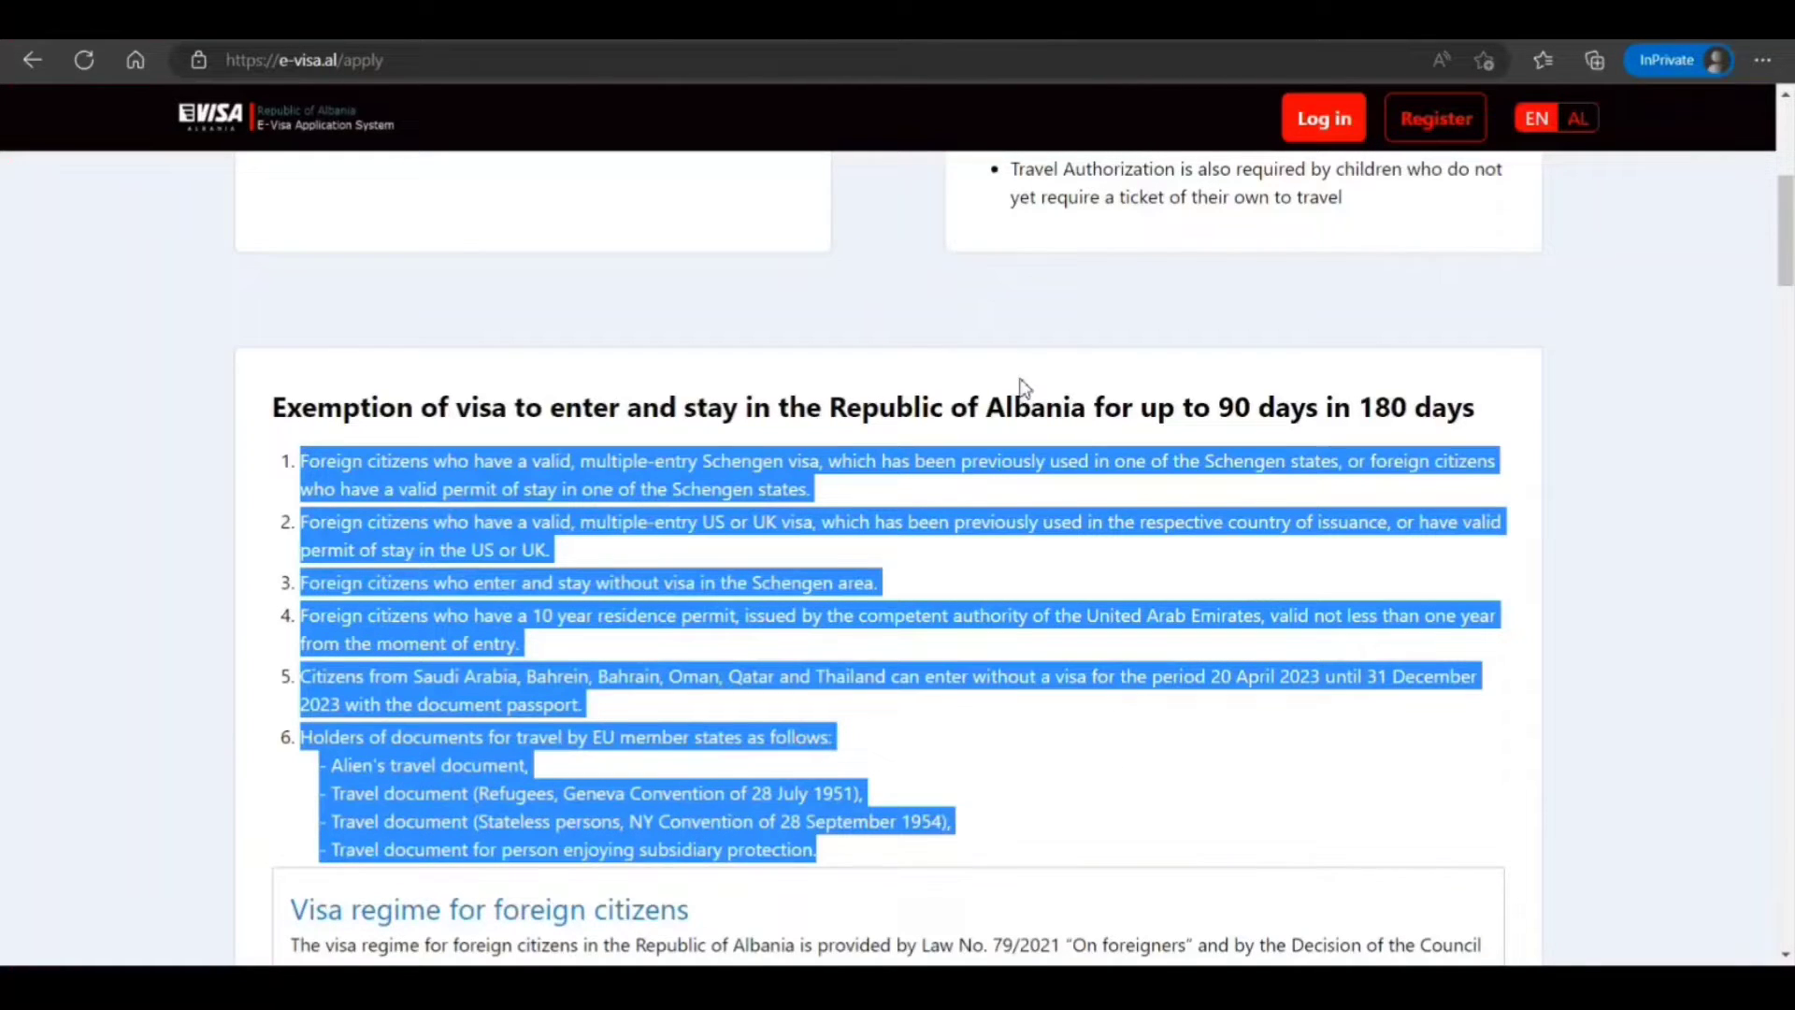
left_click(972, 418)
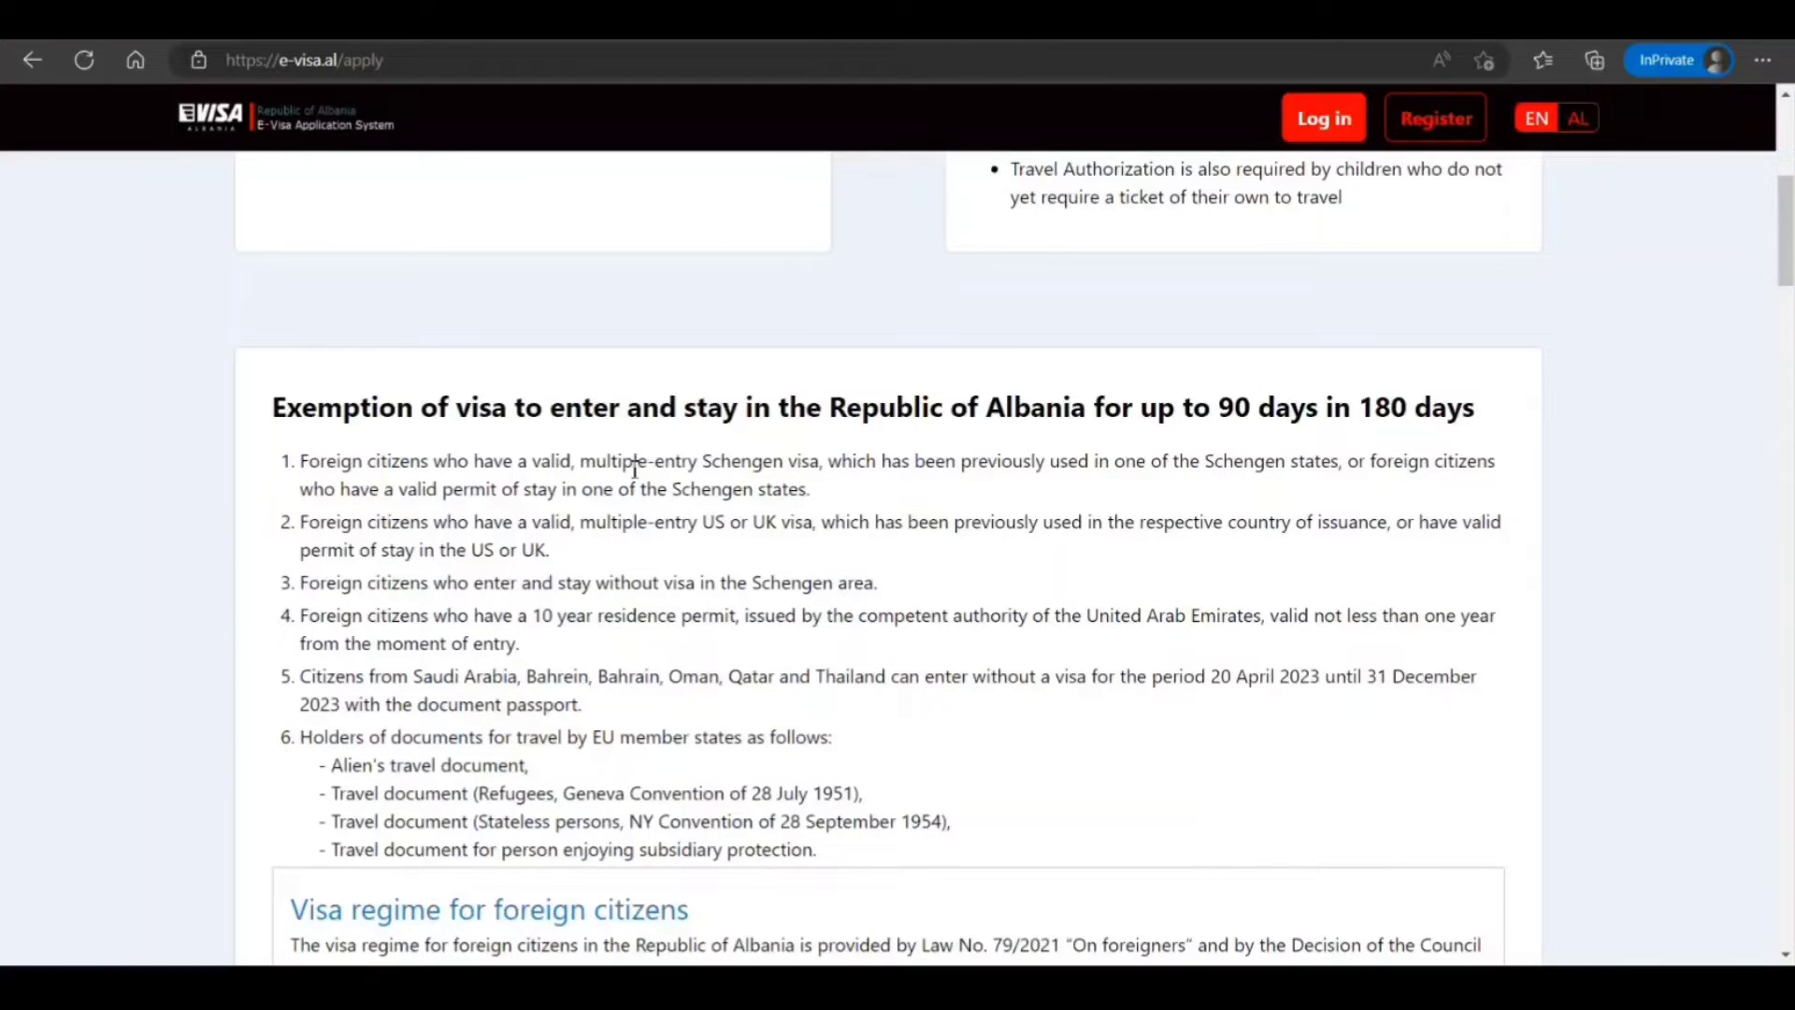
left_click_drag(514, 465, 809, 468)
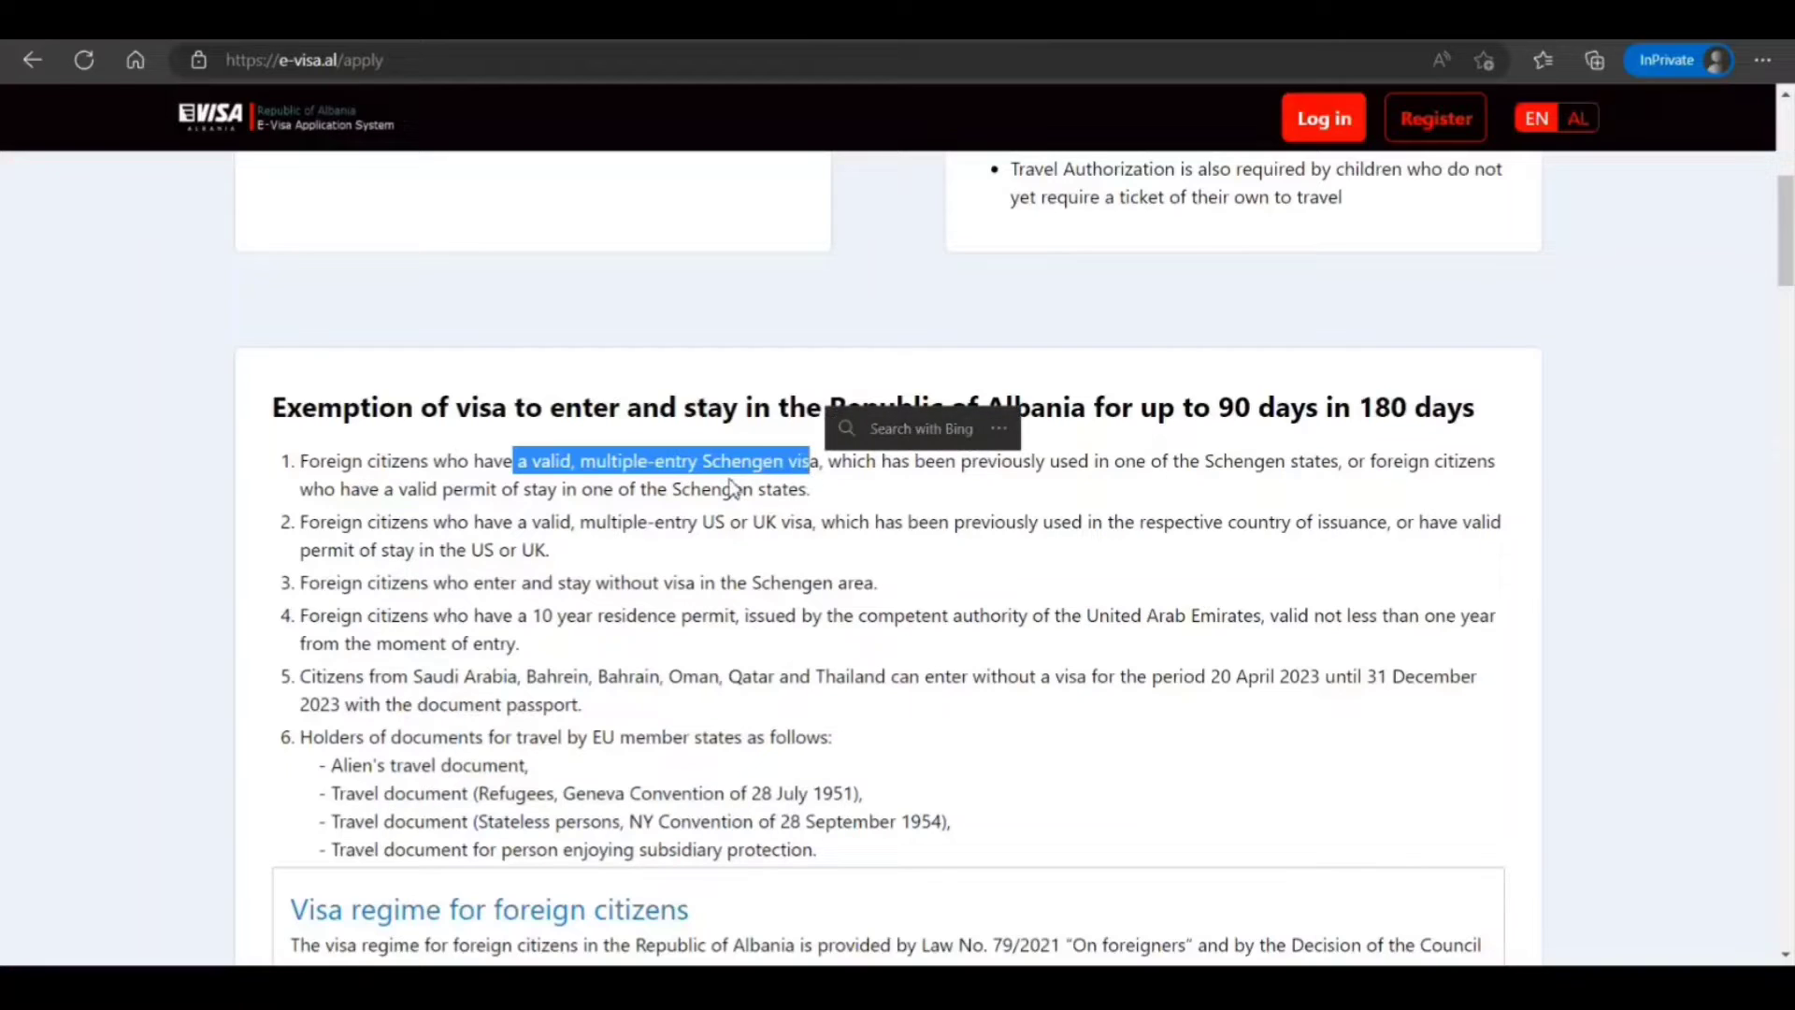
left_click_drag(1174, 465, 1310, 463)
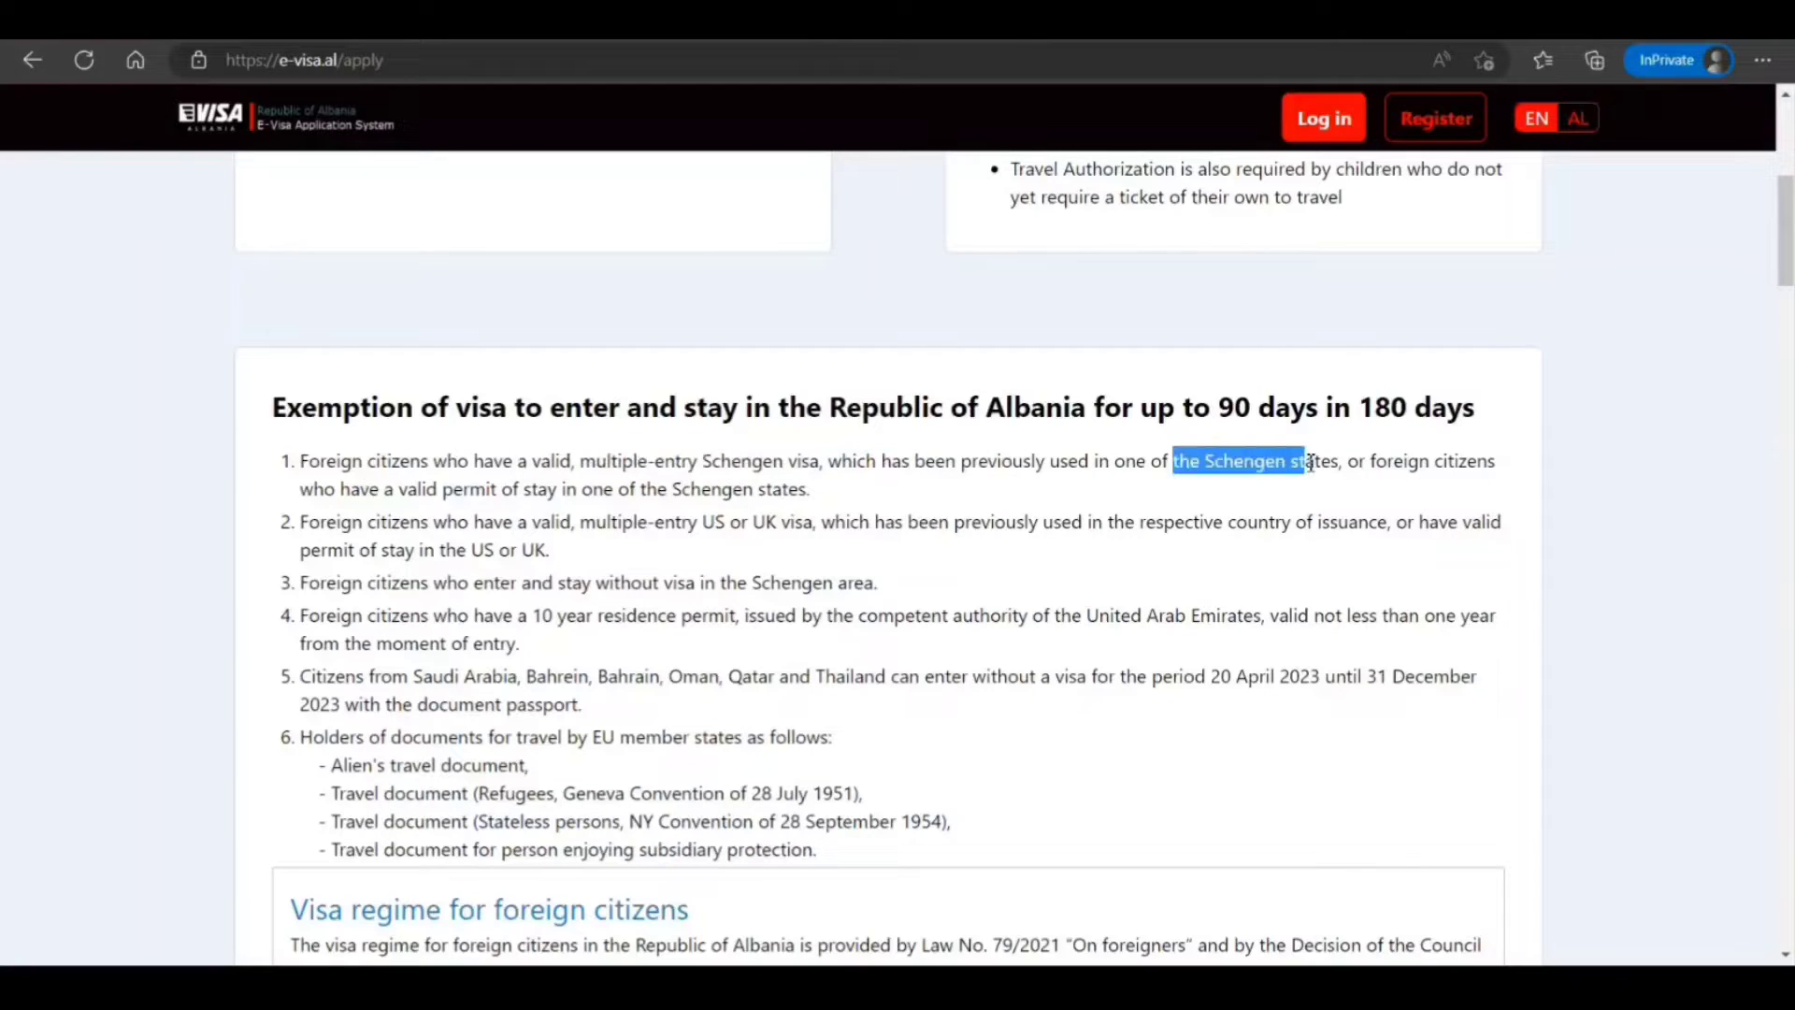
left_click_drag(394, 489, 791, 489)
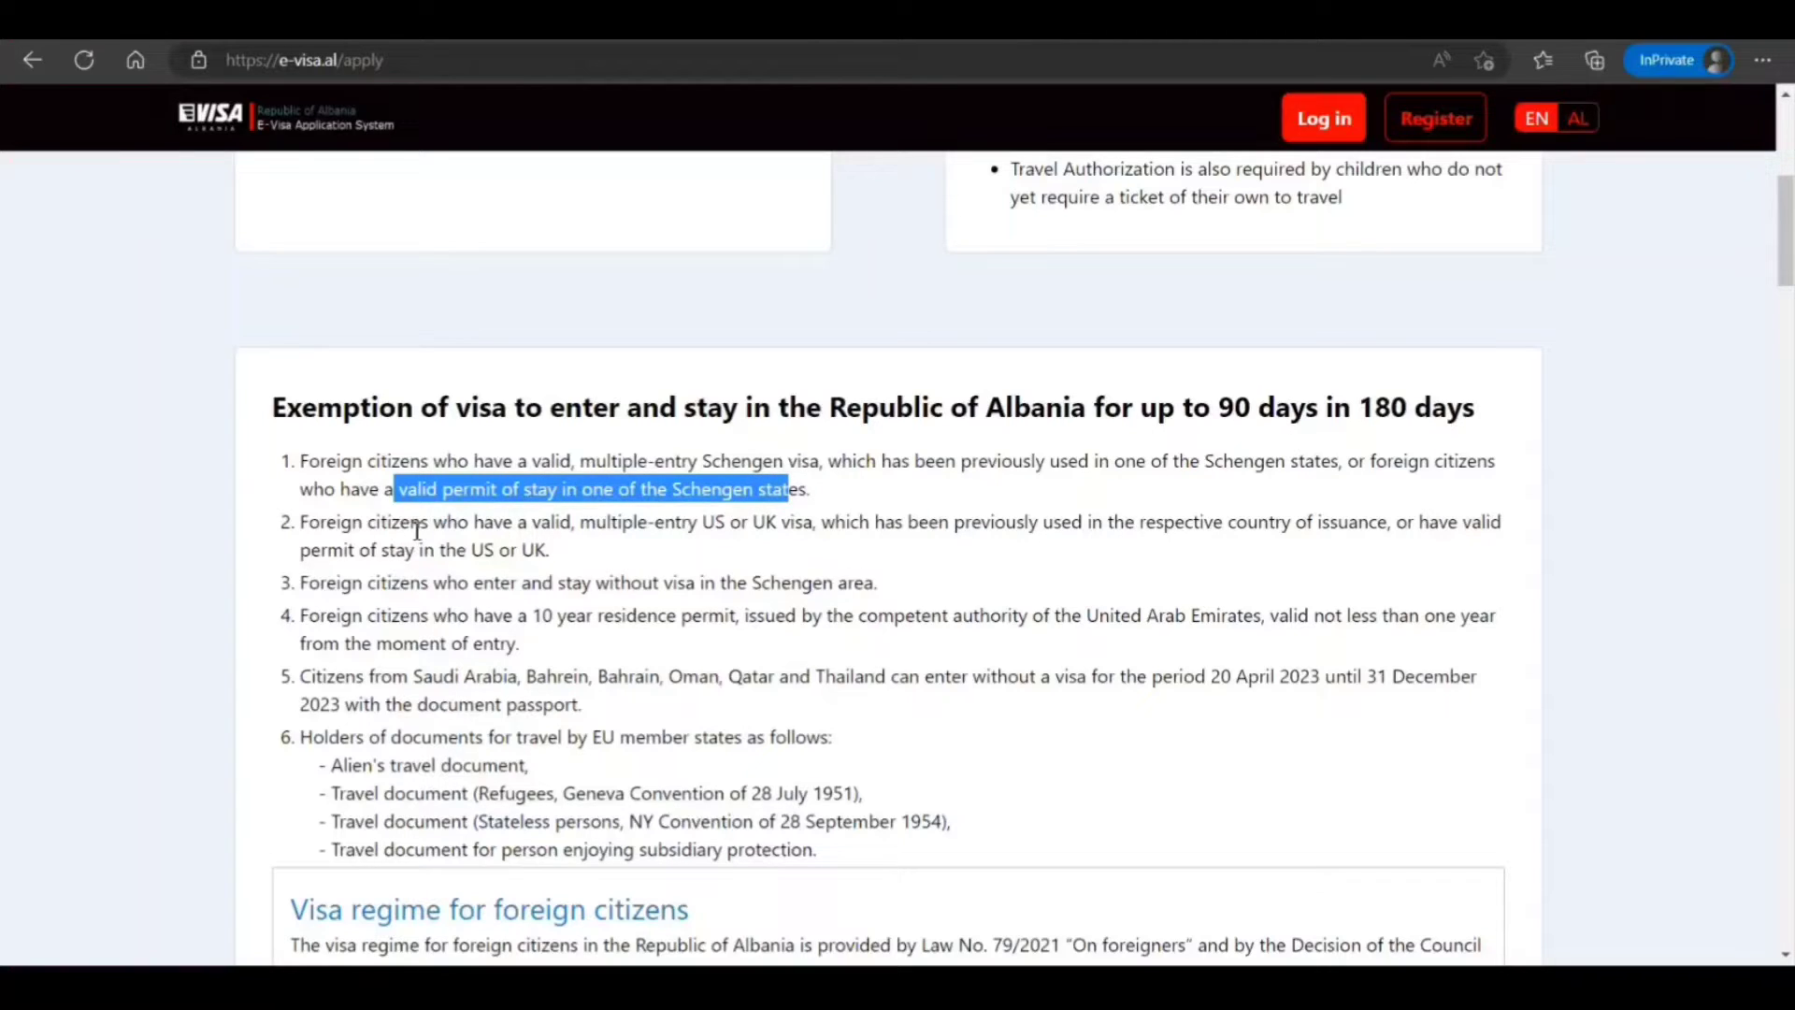
left_click_drag(898, 408, 1306, 409)
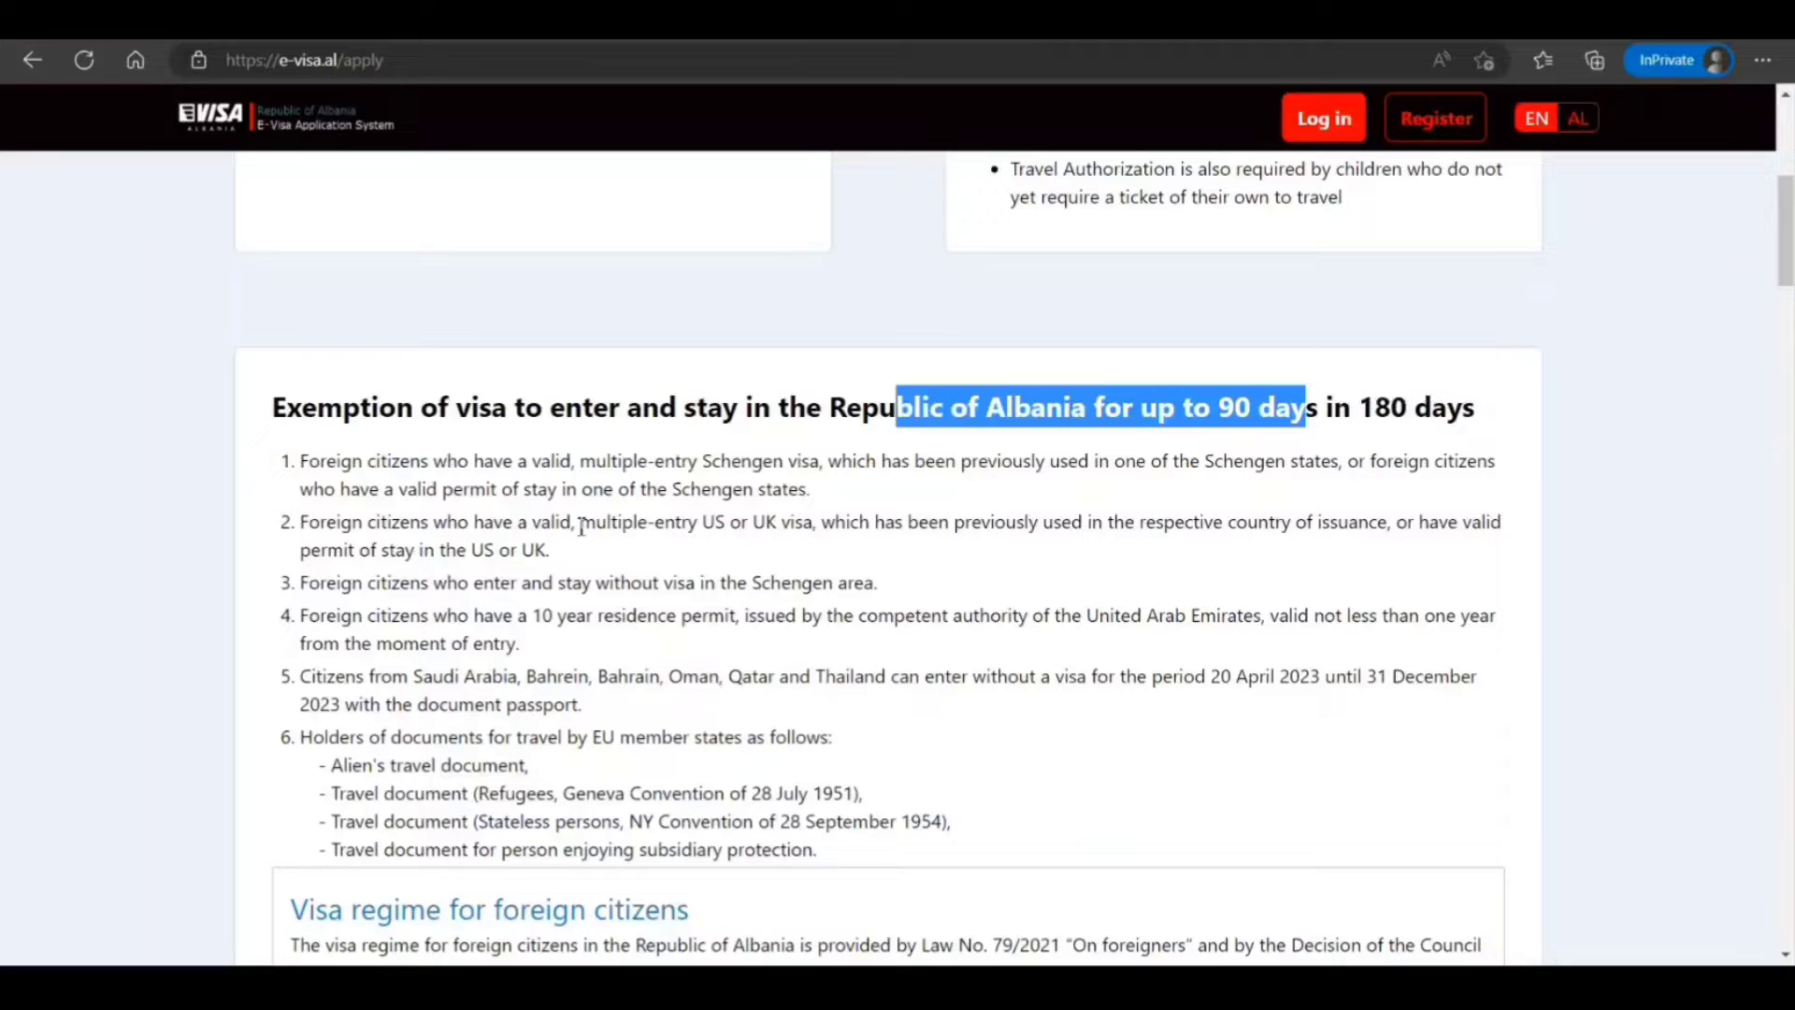
left_click_drag(579, 522, 946, 522)
left_click_drag(388, 550, 550, 550)
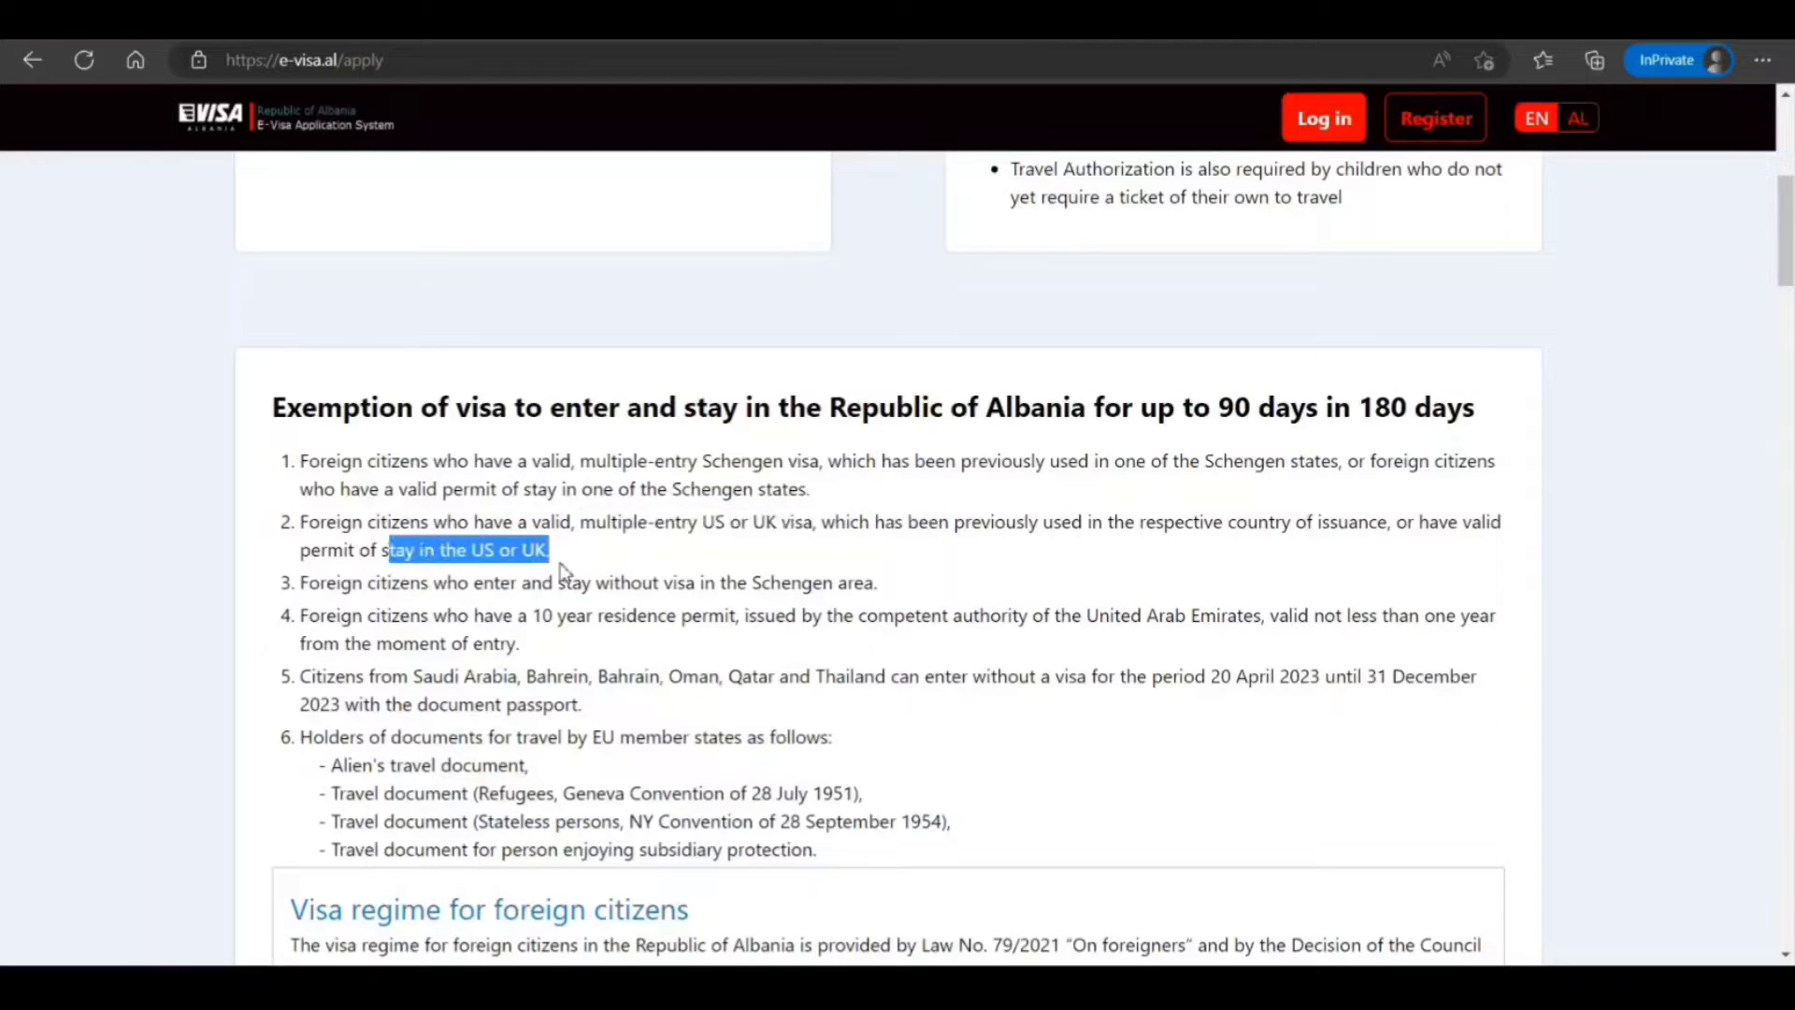
left_click(498, 657)
left_click_drag(377, 582, 663, 582)
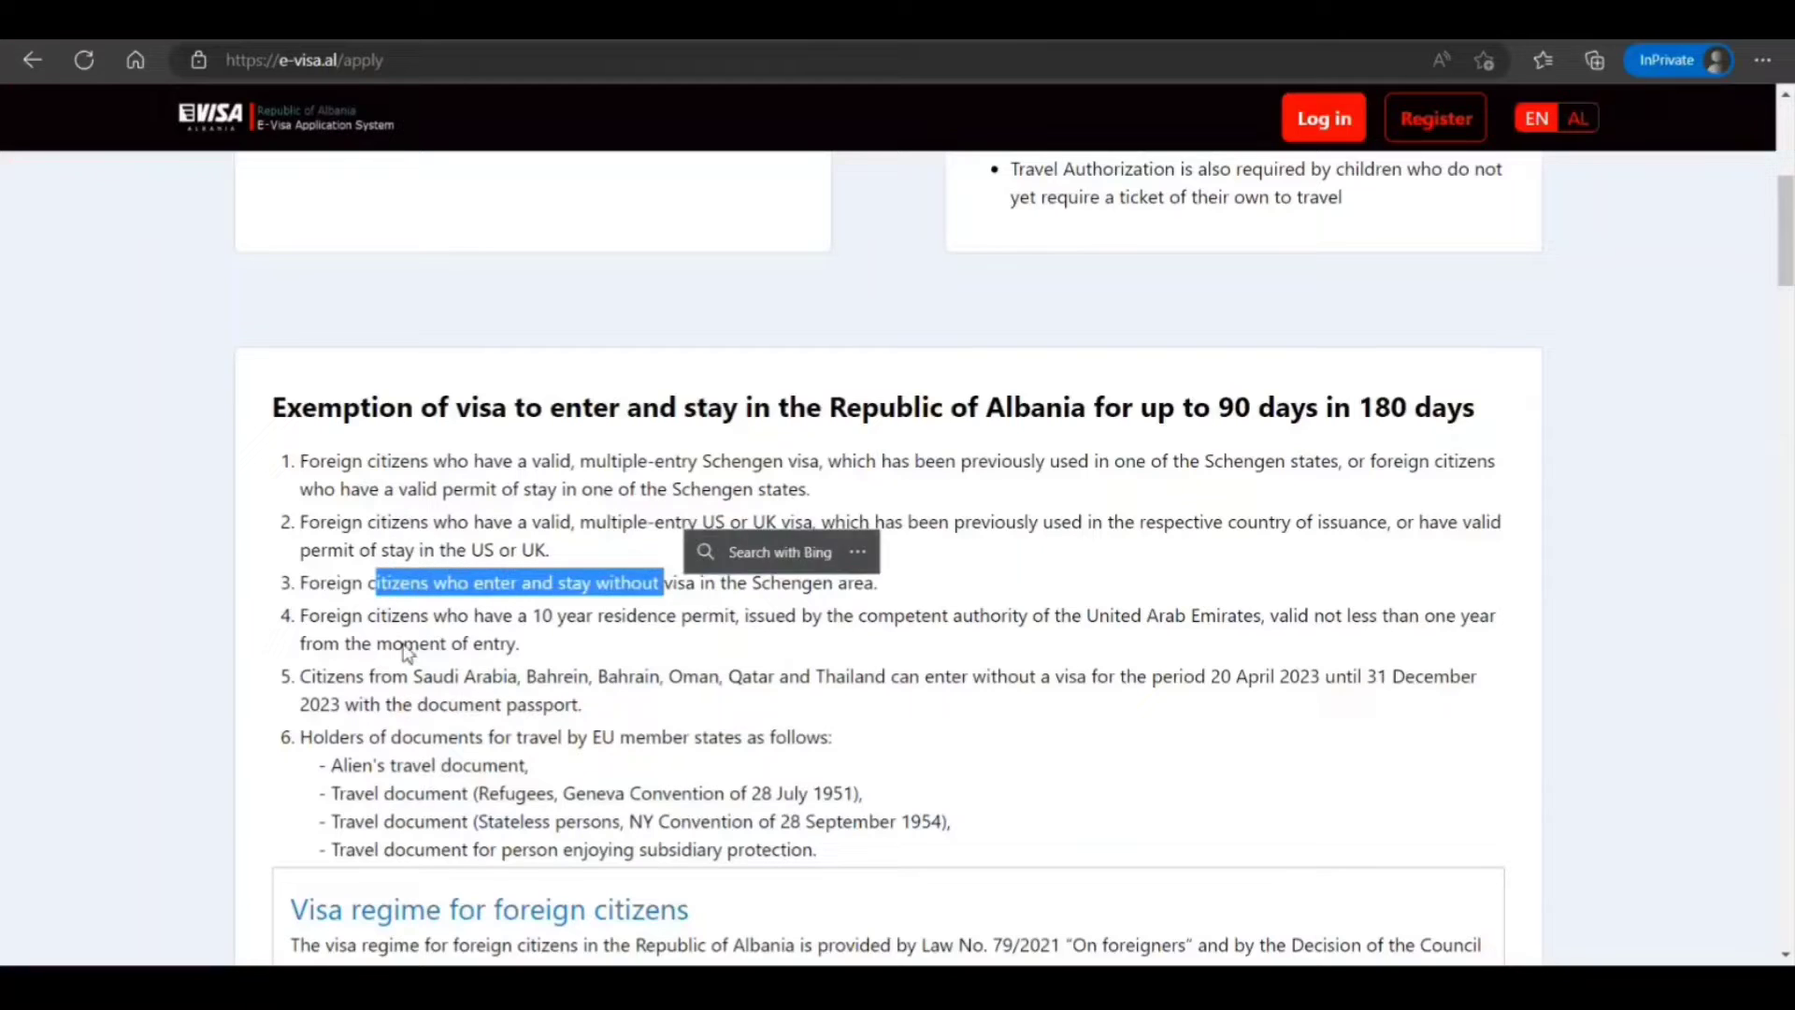
left_click_drag(407, 653, 383, 645)
left_click_drag(595, 624, 846, 637)
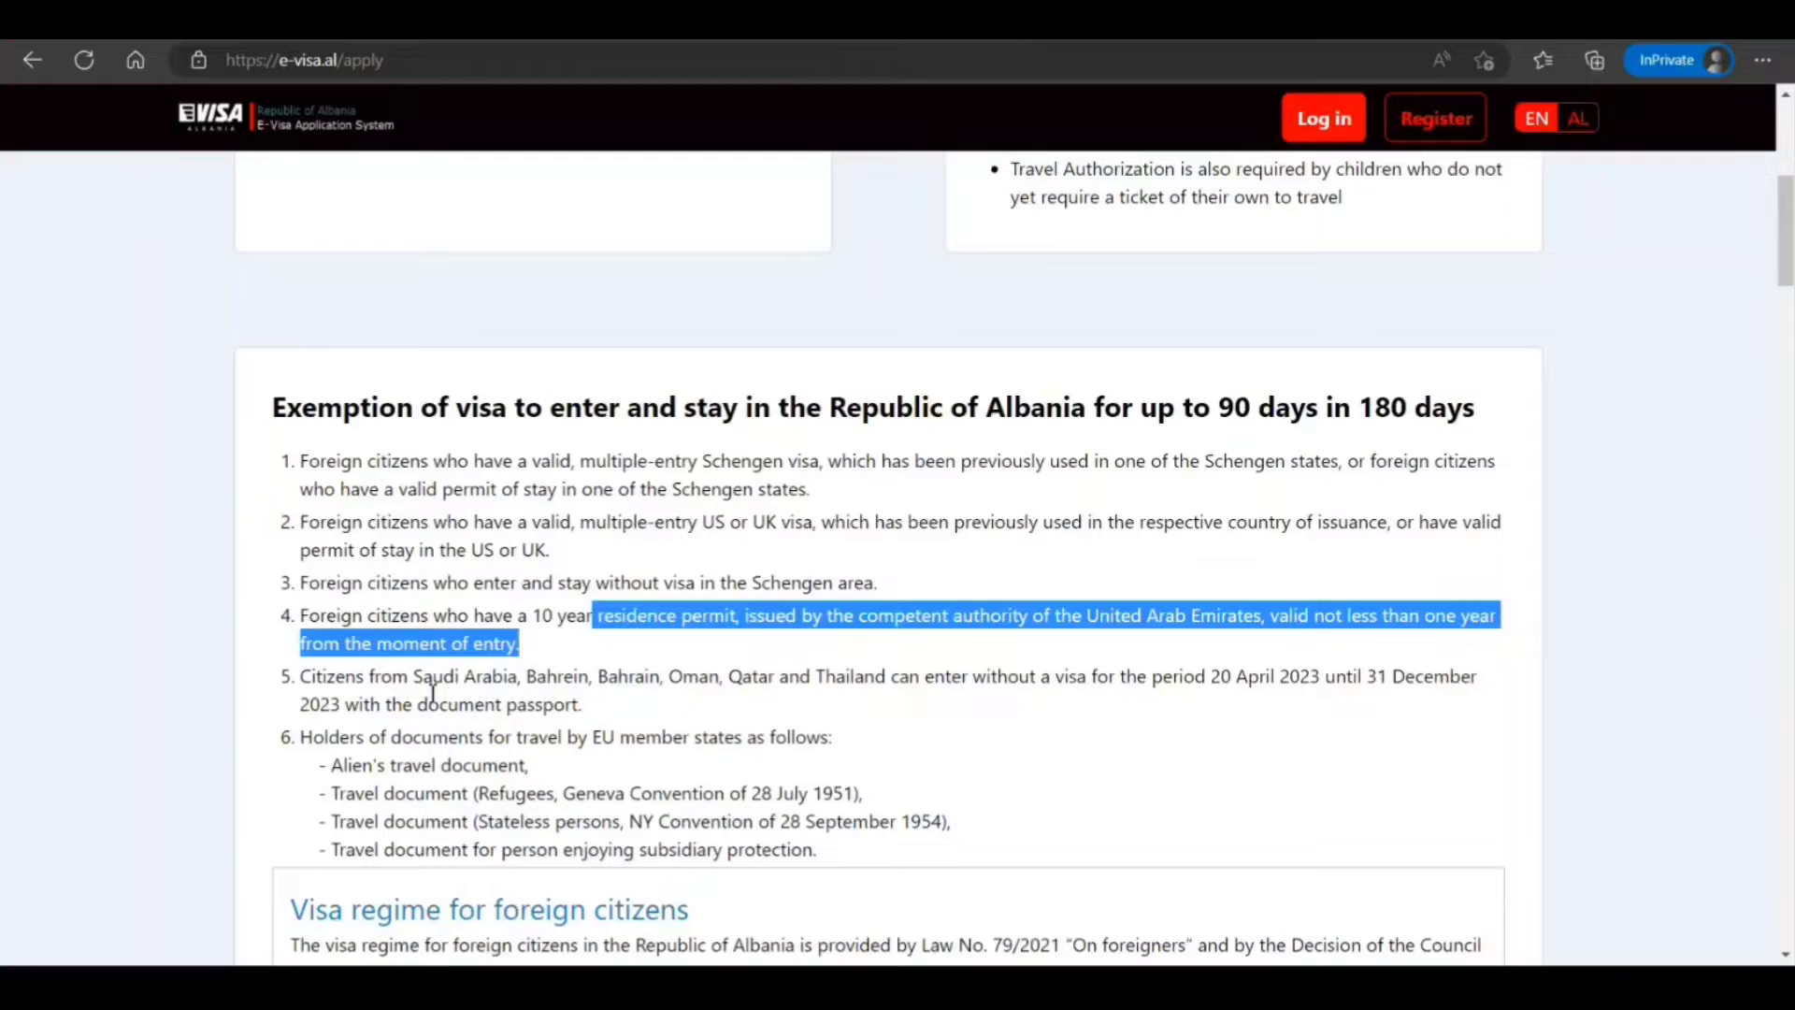
left_click_drag(432, 690, 628, 678)
Apply for the type C tourism visa, reaching the empty Applicant's personal information form
scroll(493, 687, "down", 3)
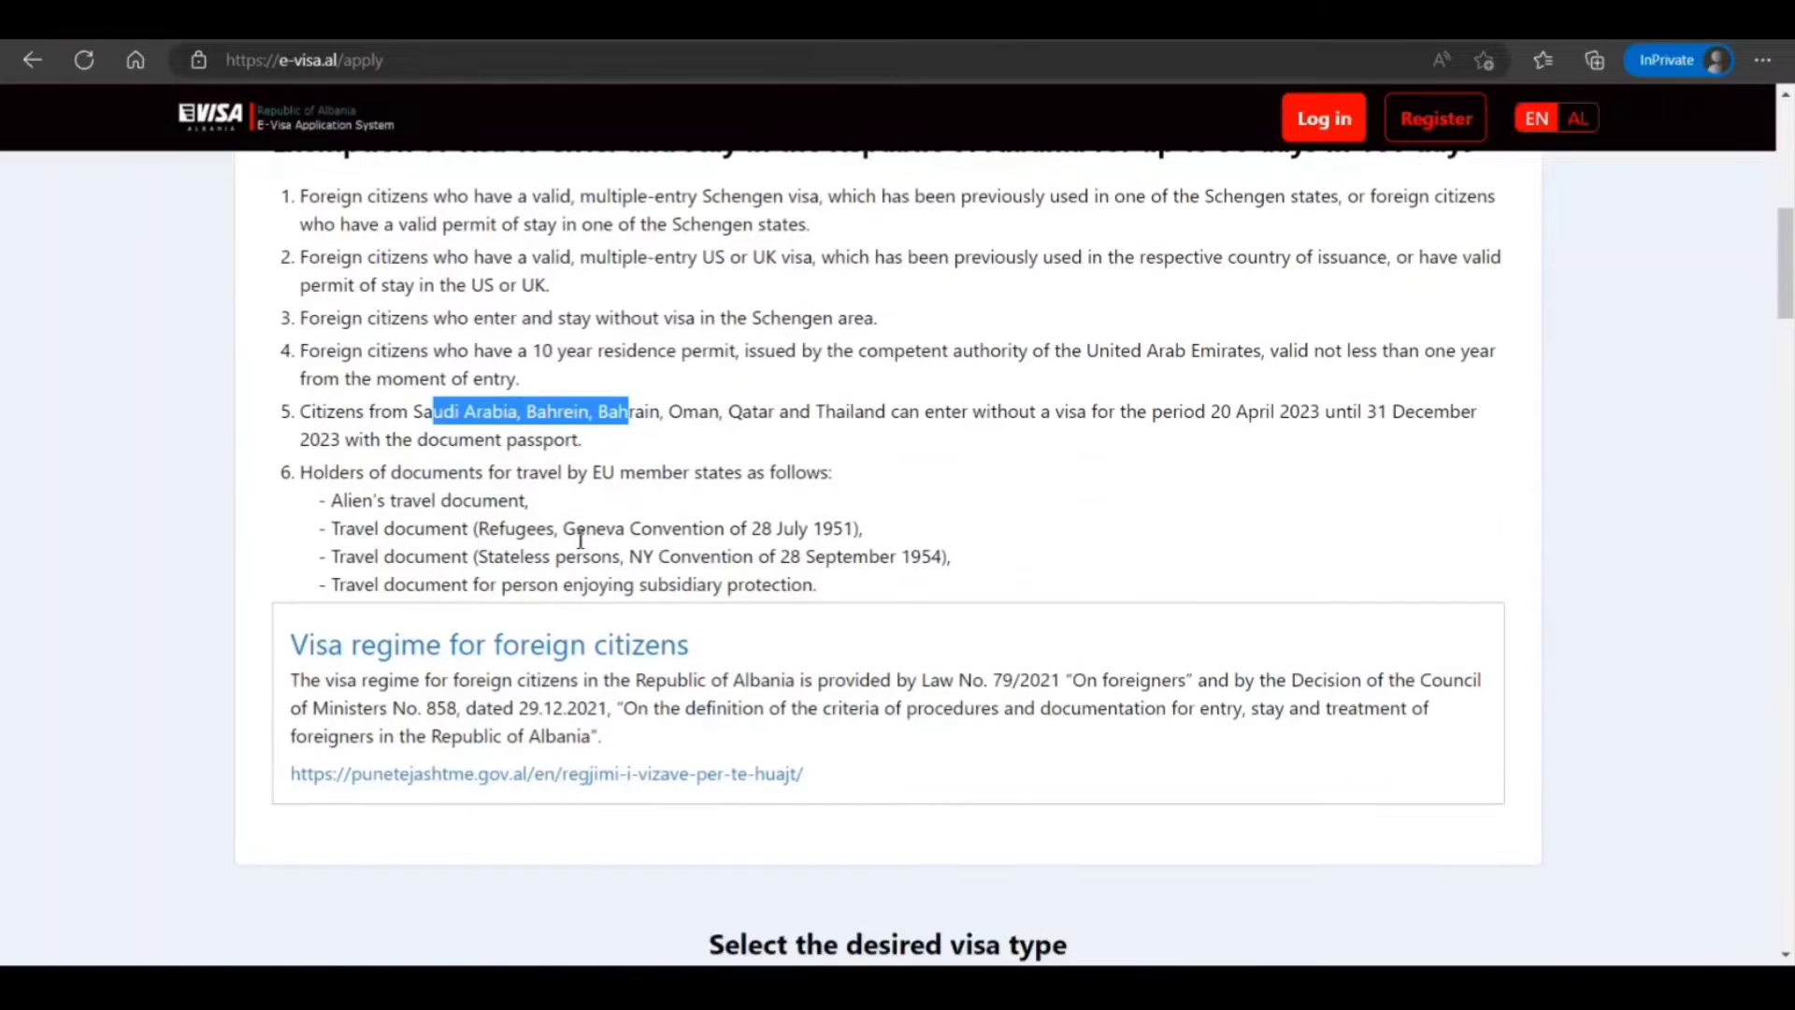
scroll(820, 566, "down", 1)
scroll(819, 566, "down", 2)
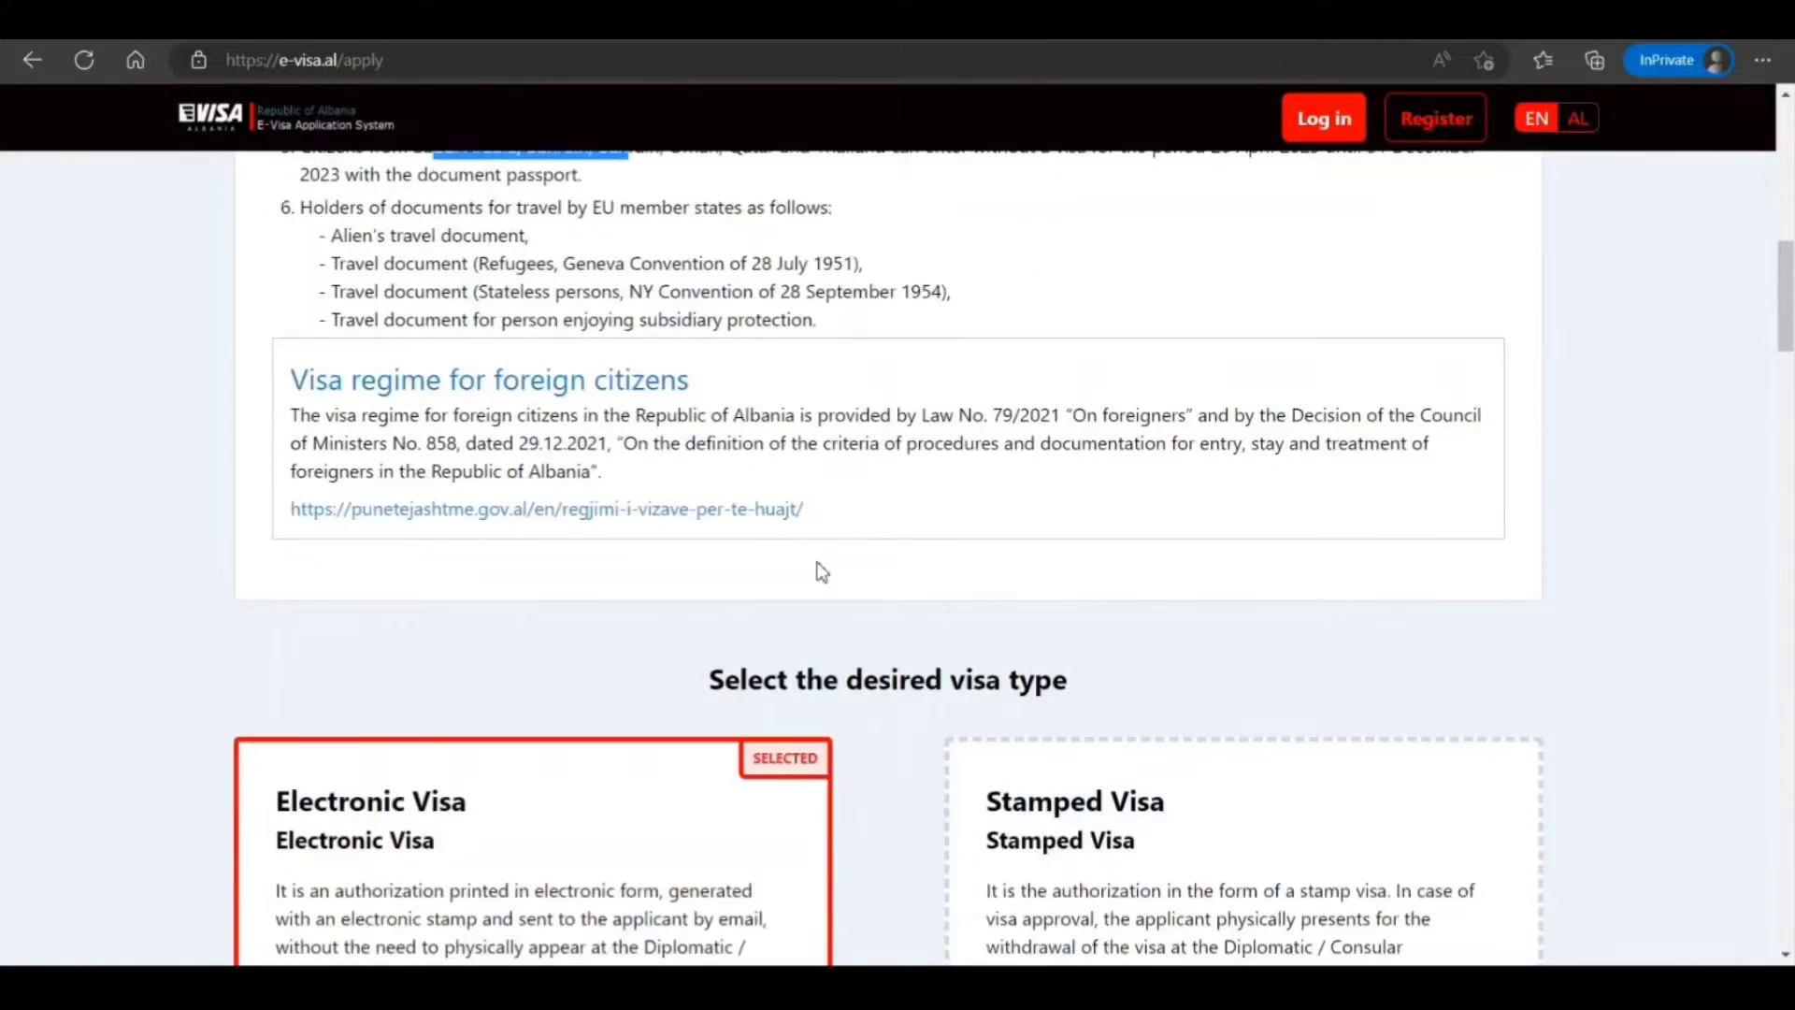
scroll(820, 566, "up", 3)
scroll(821, 563, "down", 1)
scroll(821, 563, "down", 6)
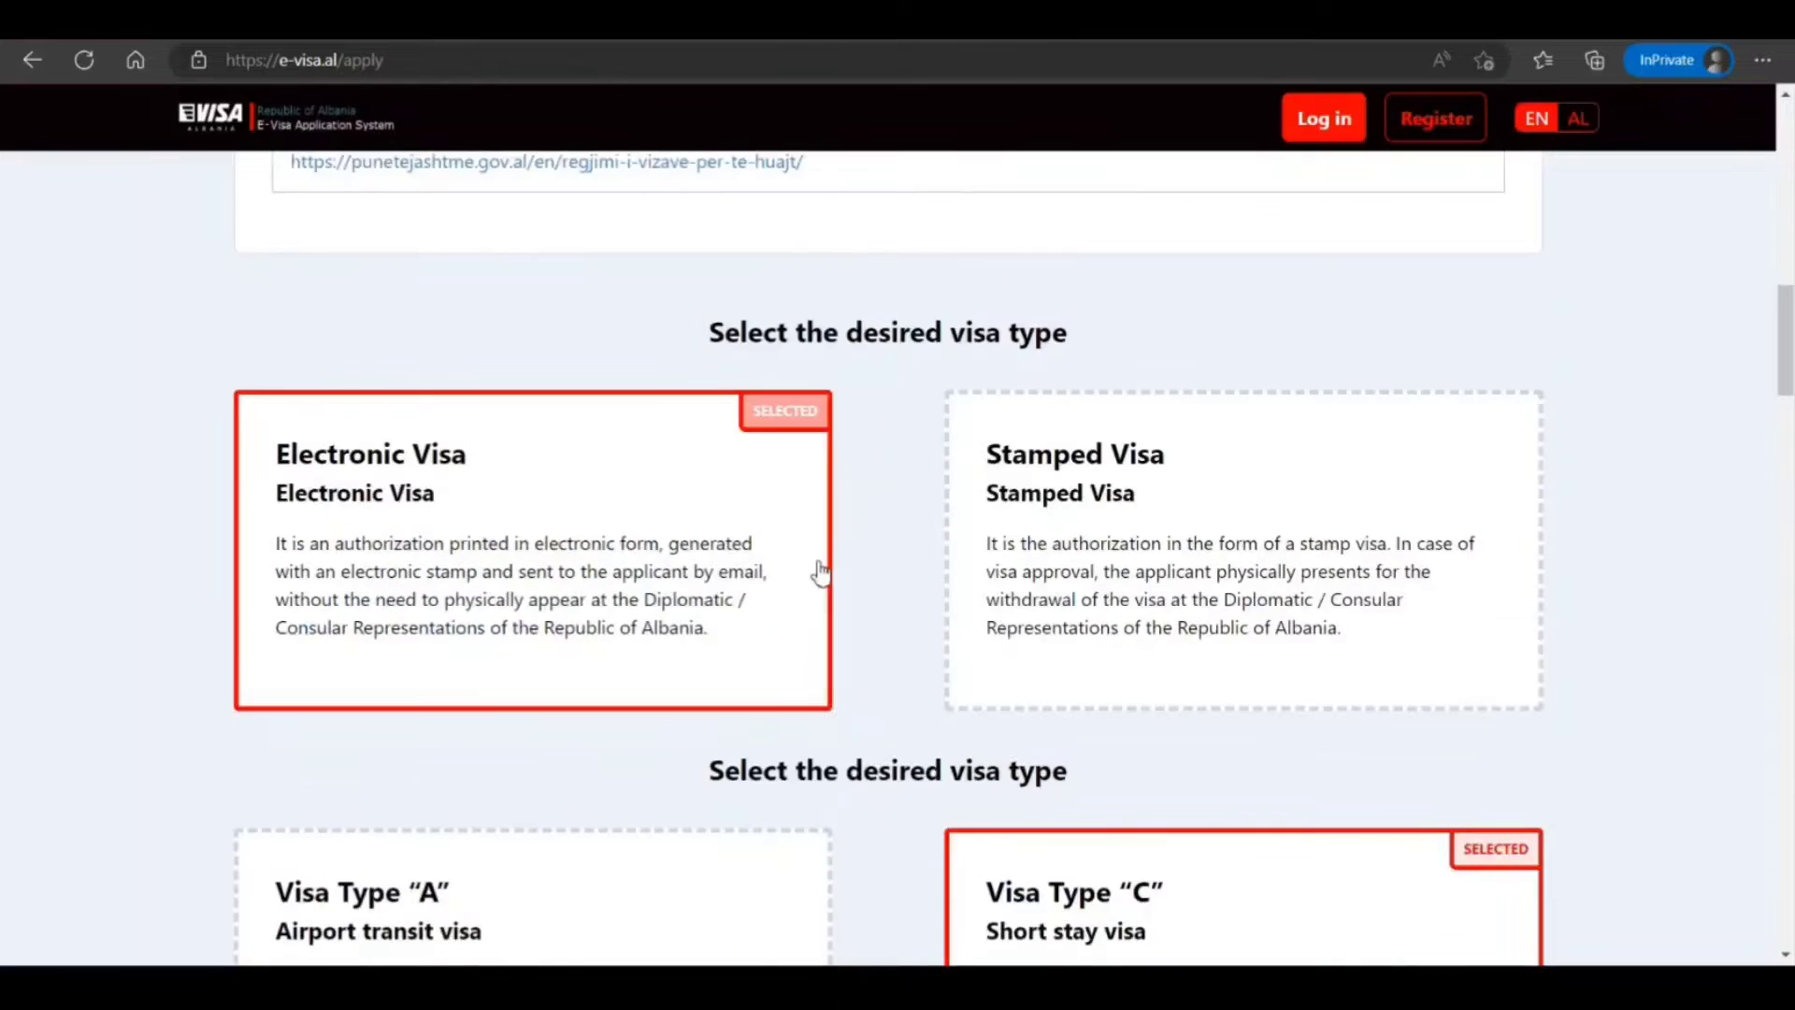
scroll(820, 568, "down", 11)
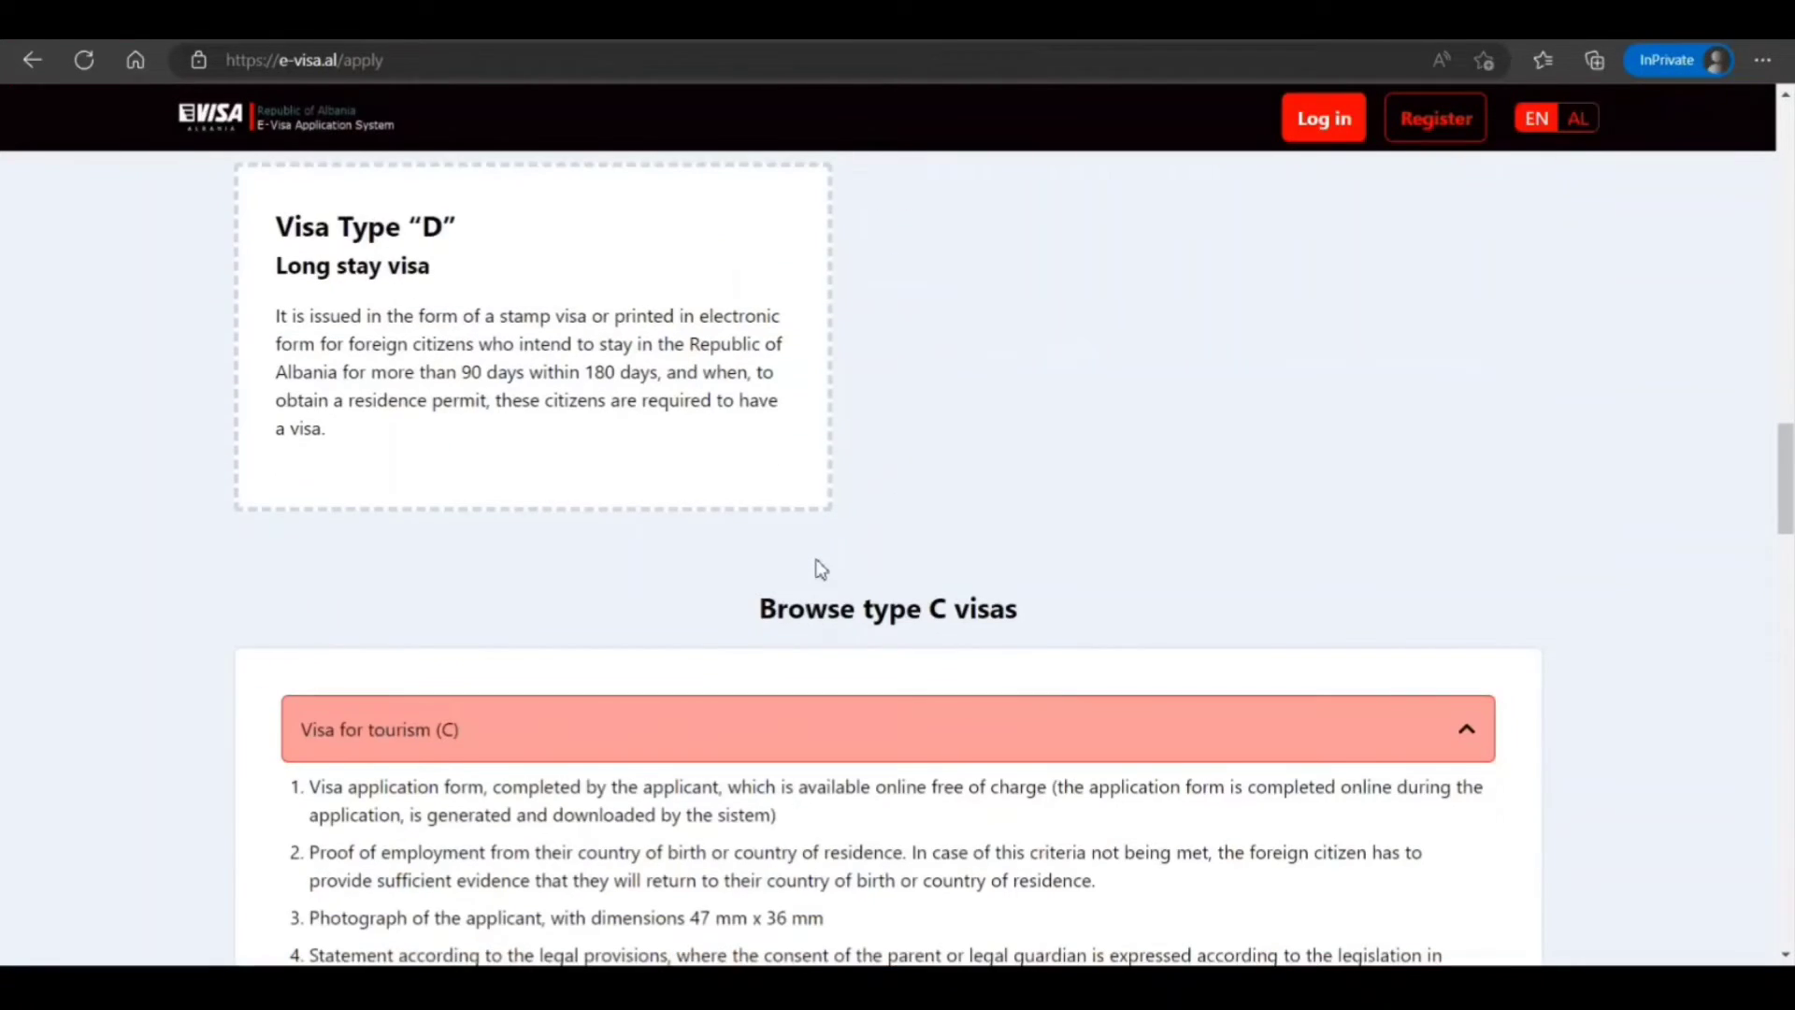
scroll(819, 566, "down", 7)
left_click(418, 725)
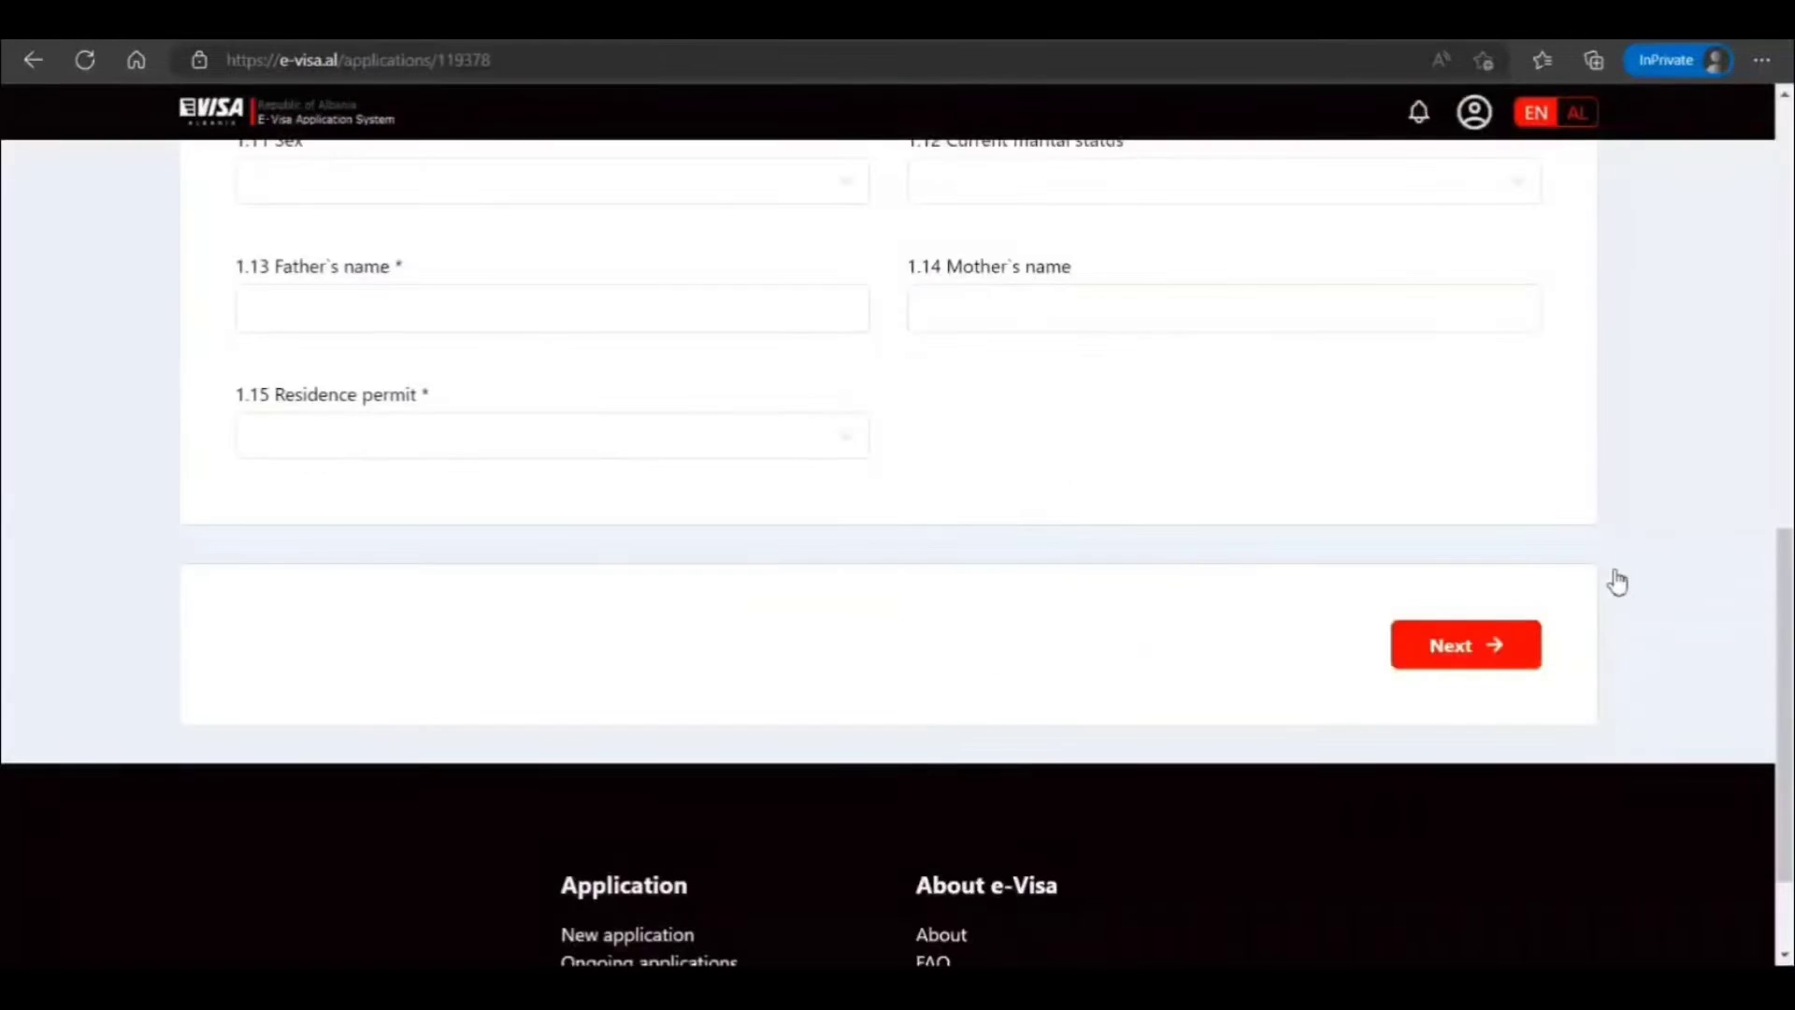
scroll(1146, 645, "up", 10)
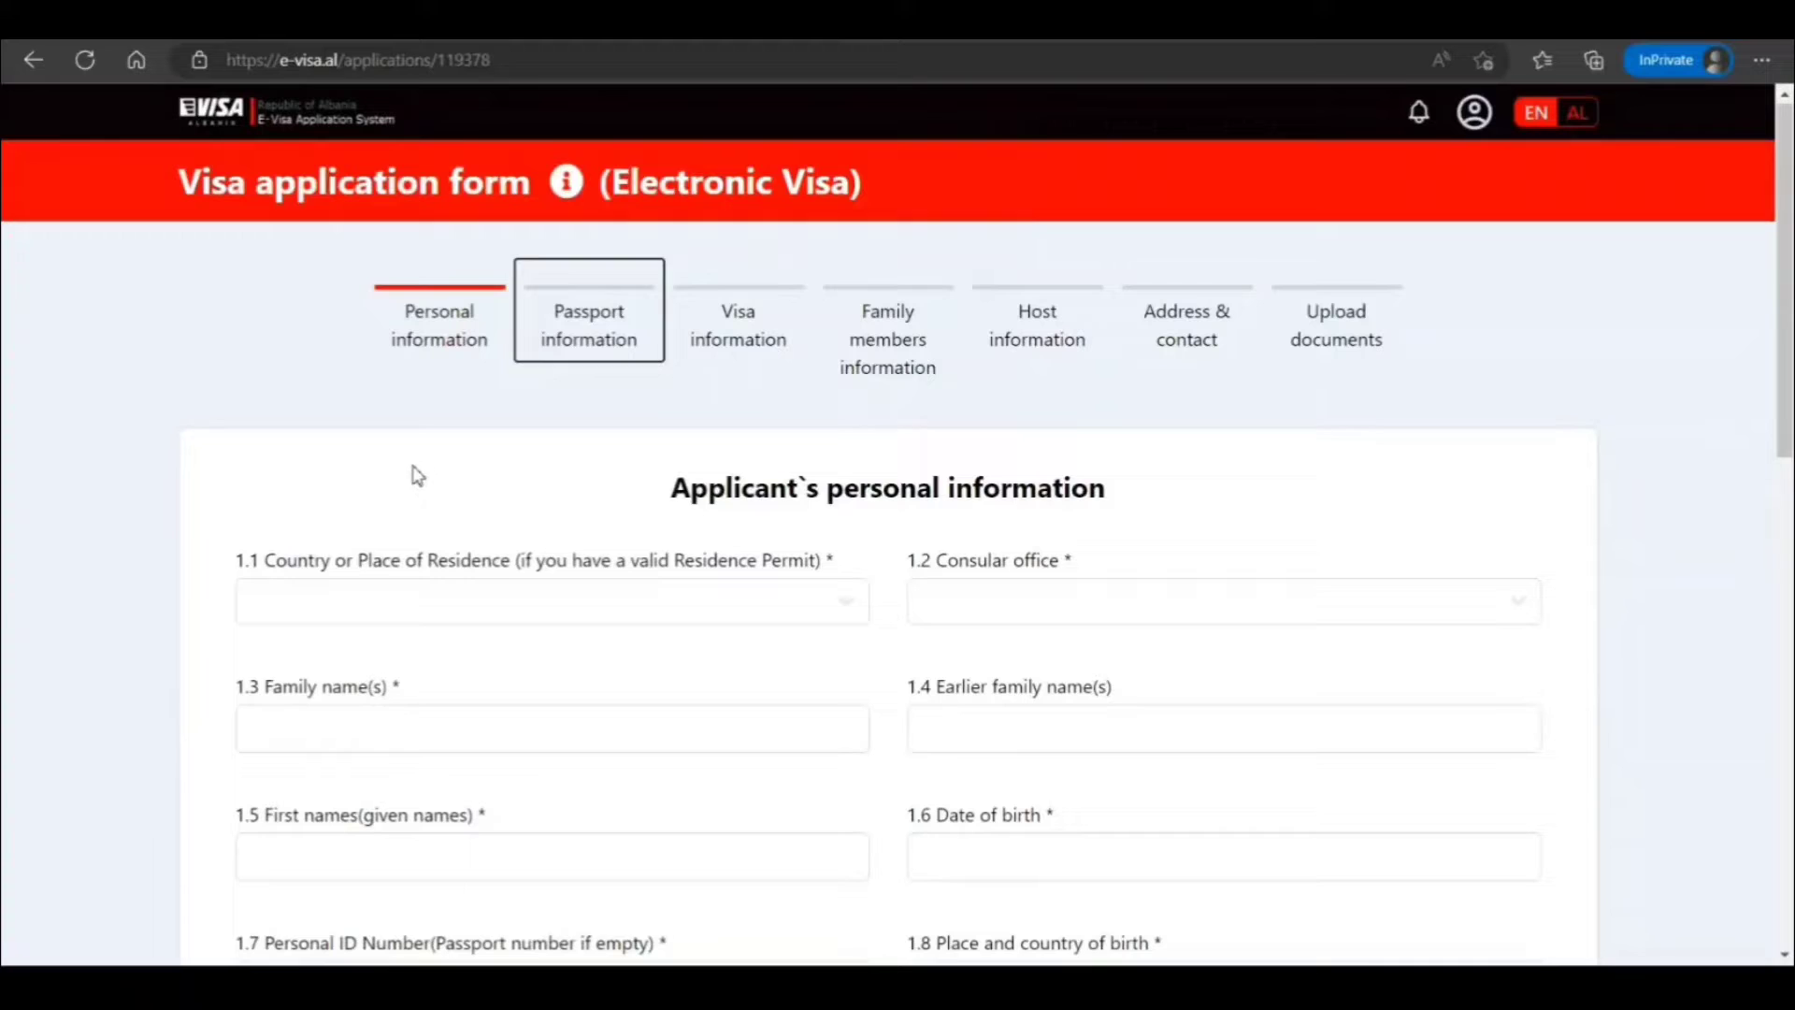
On the personal information step, set country of residence to India and consular office to Abu Dhabi
left_click(470, 353)
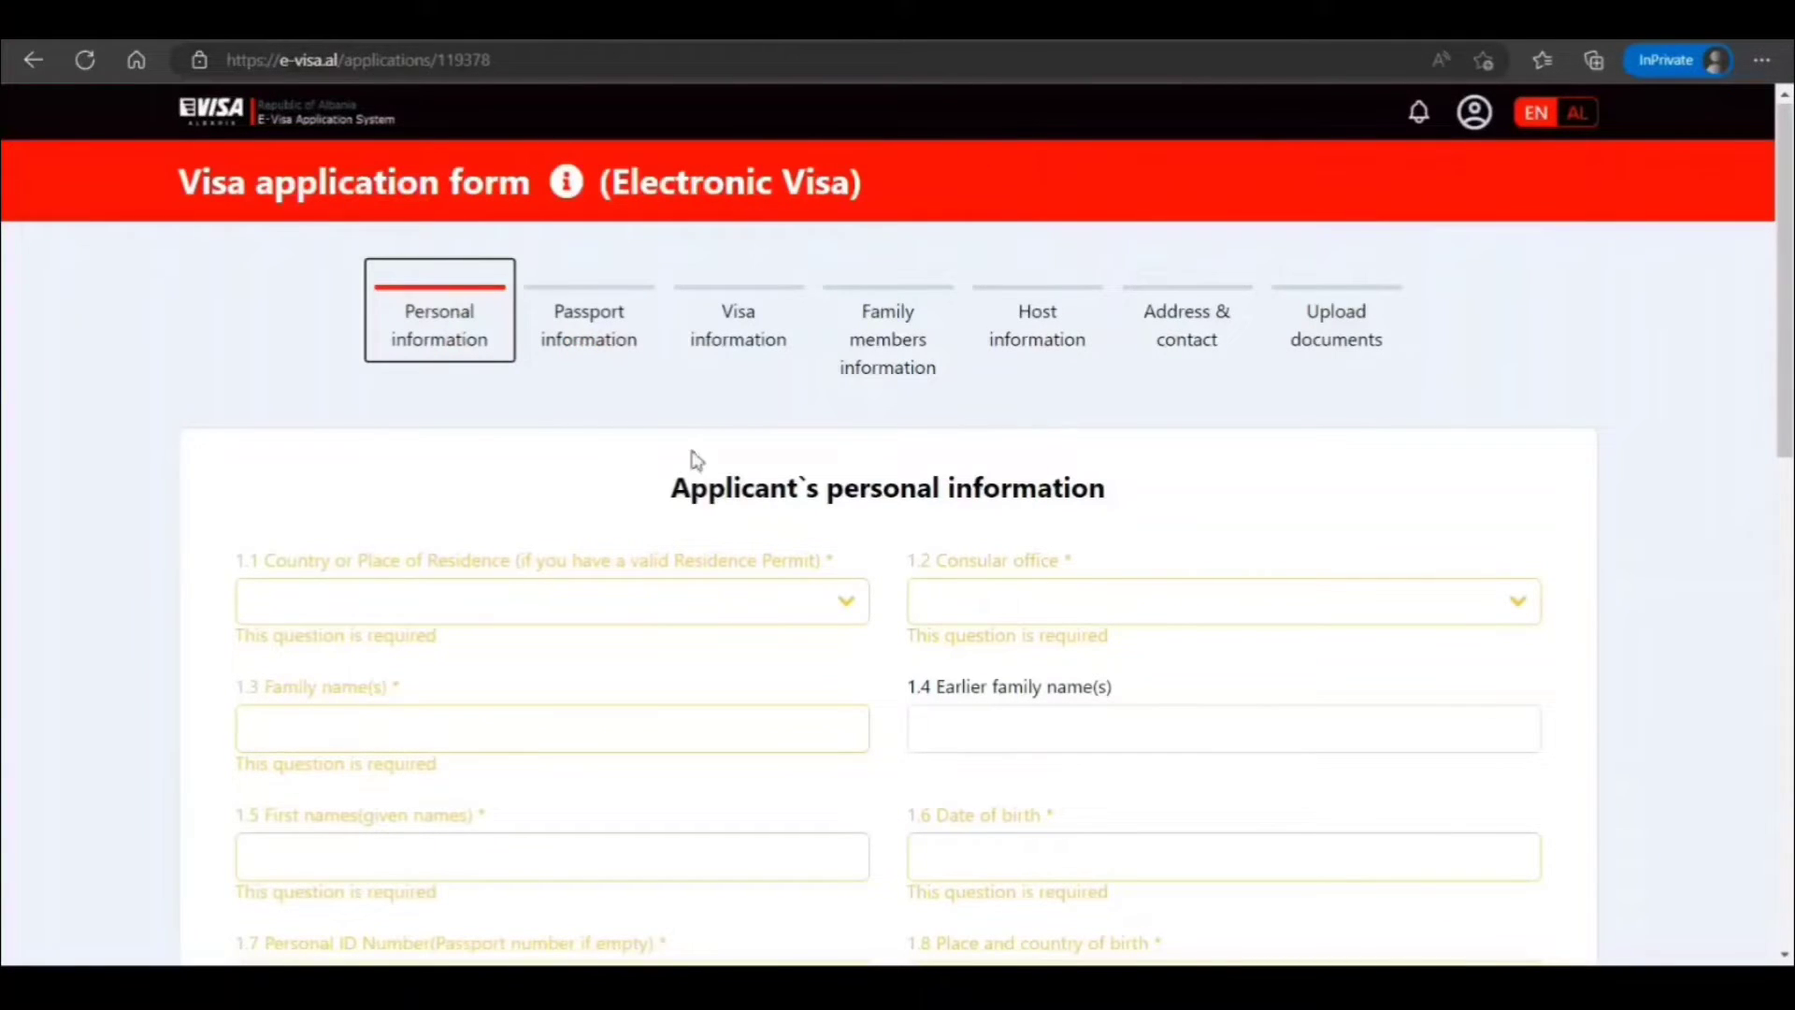
left_click(597, 323)
left_click(545, 603)
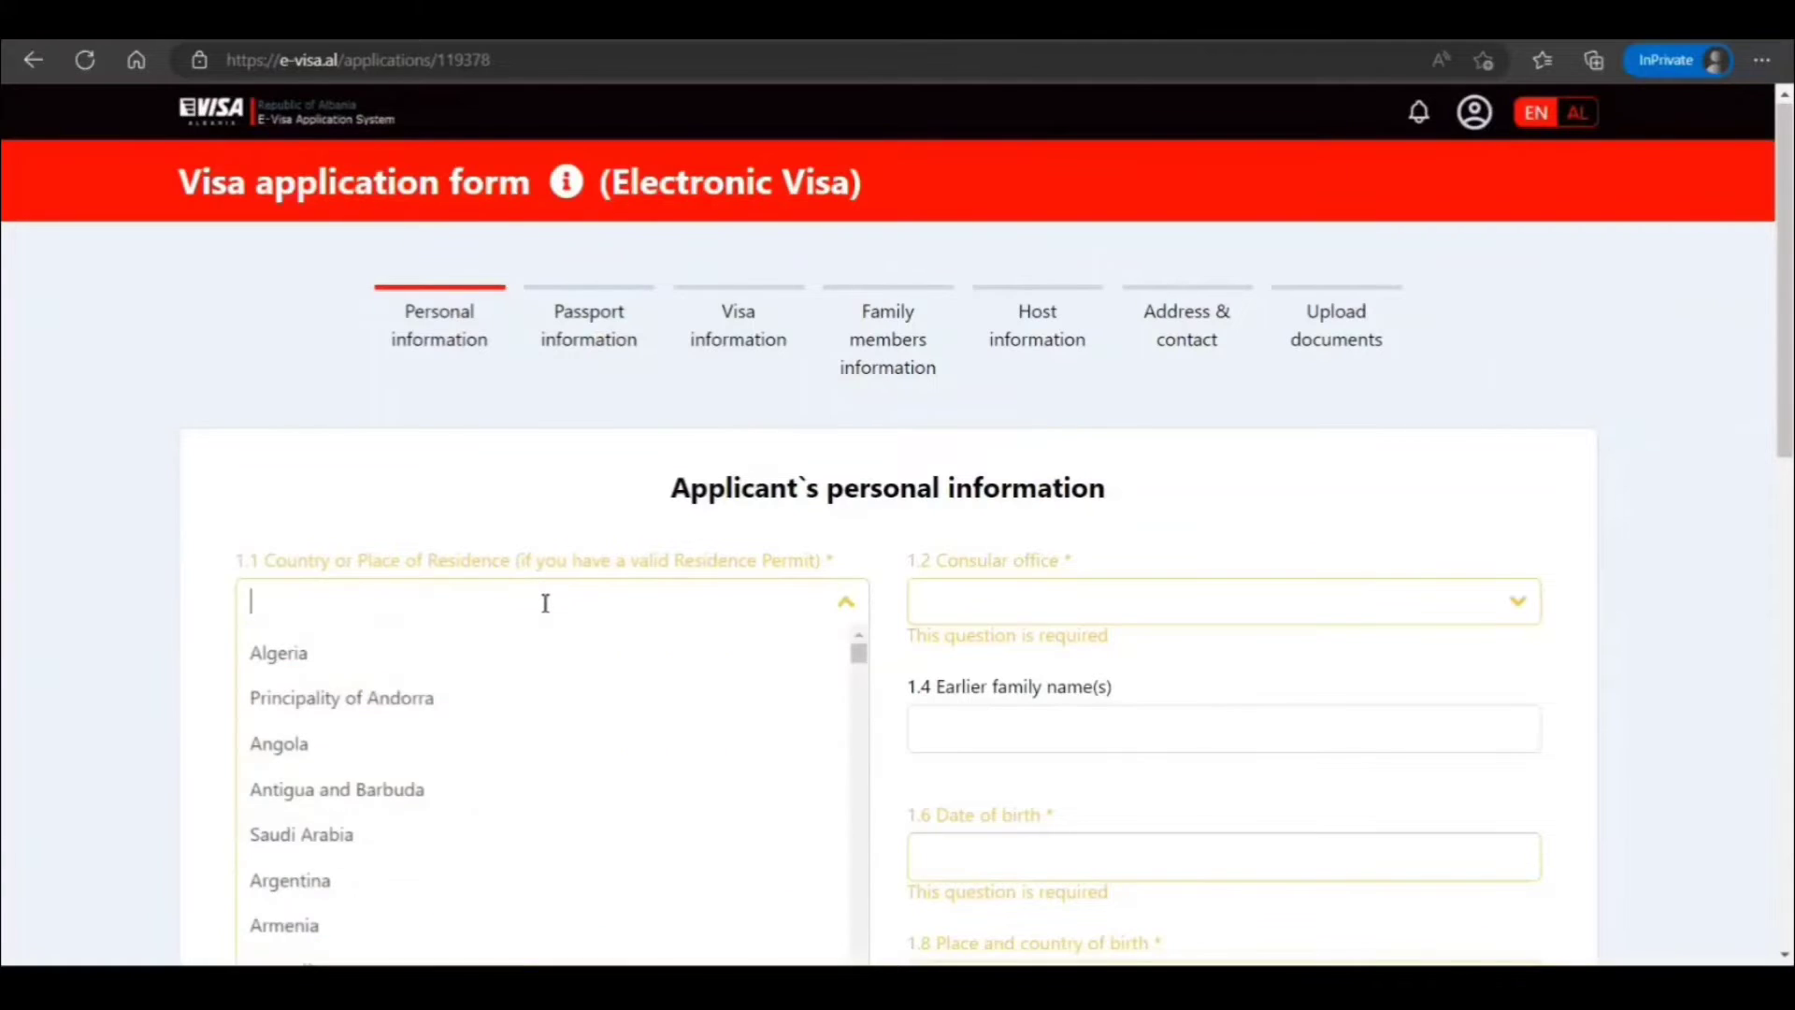
scroll(545, 592, "down", 1)
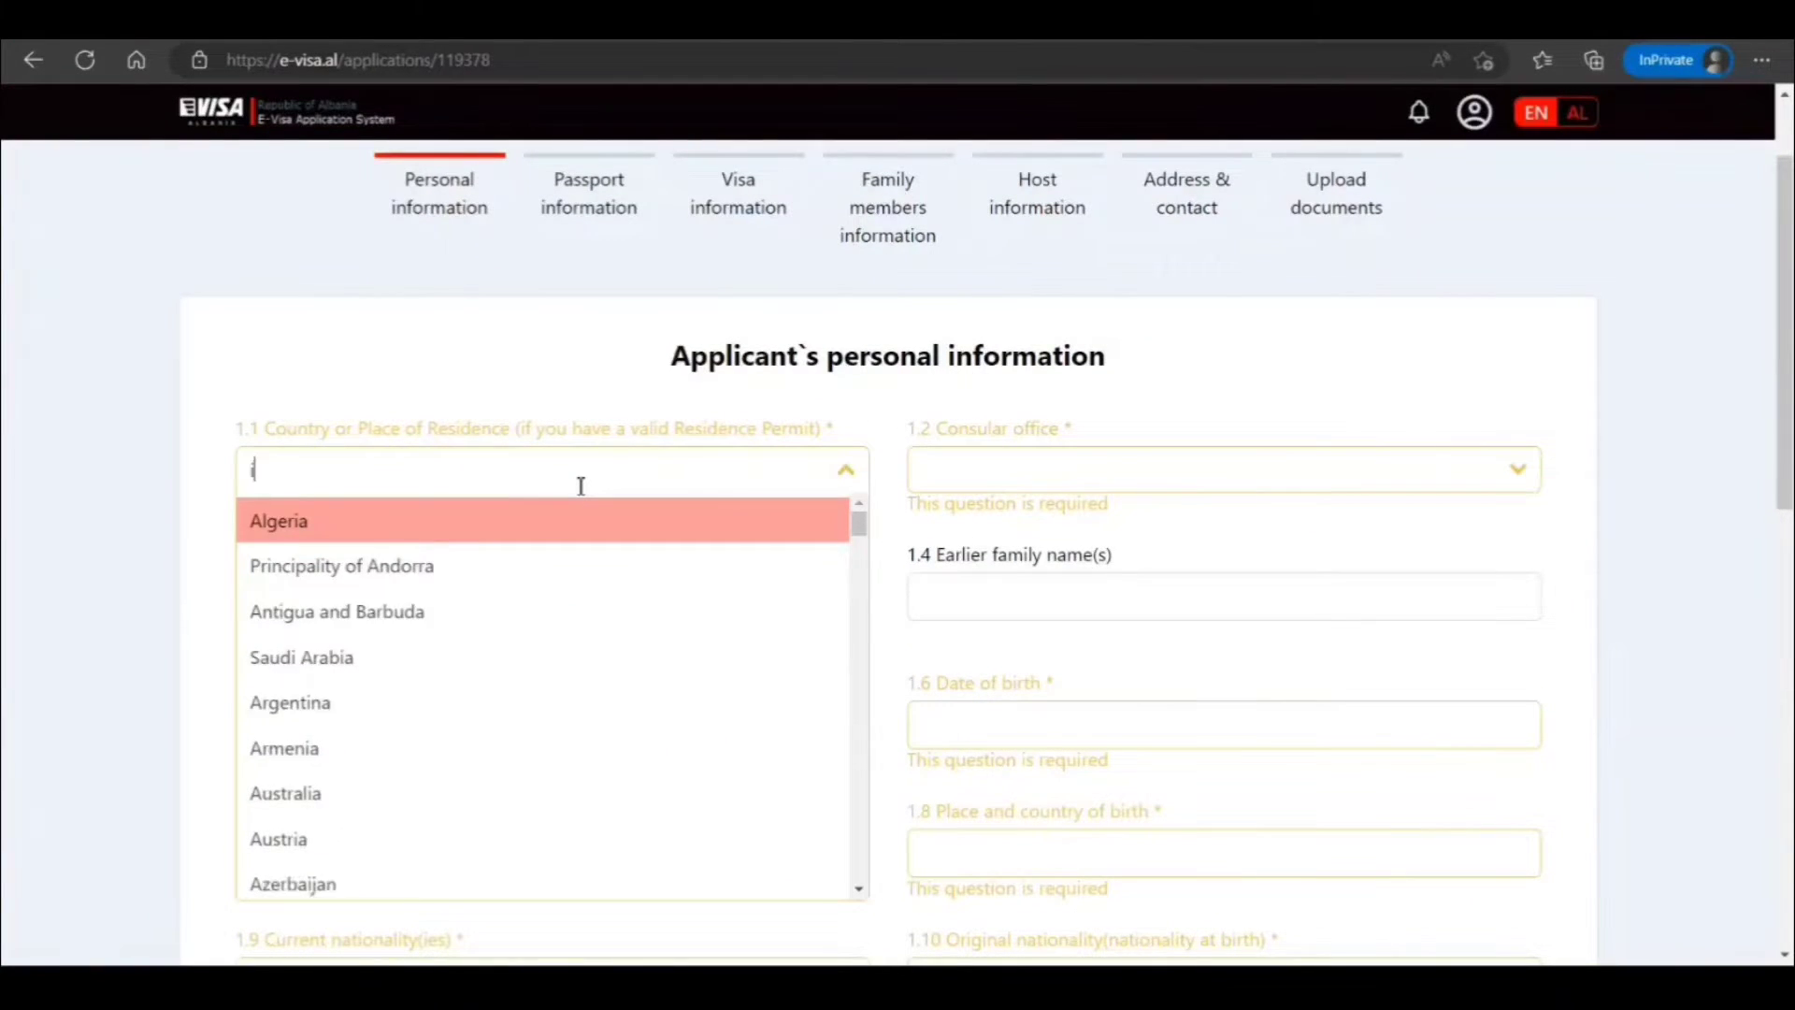
type("ii=")
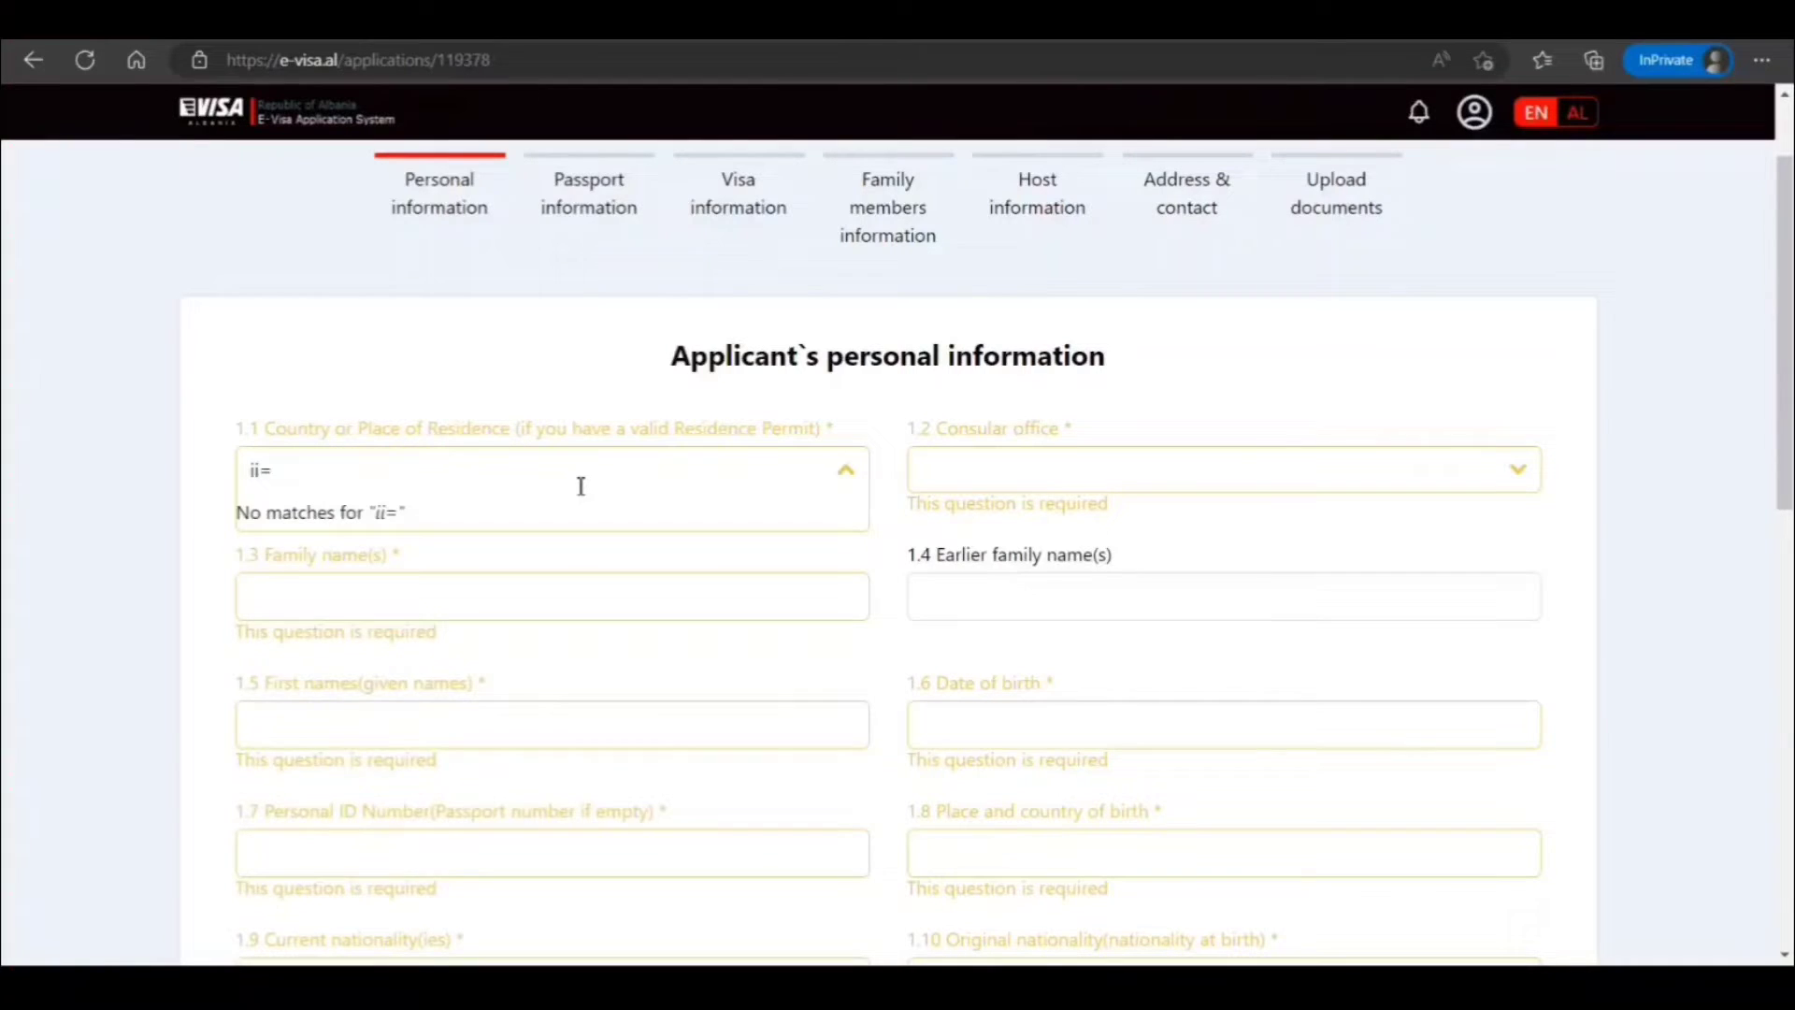
key("BackSpace")
key("BackSpace")
key("BackSpace")
type("ind")
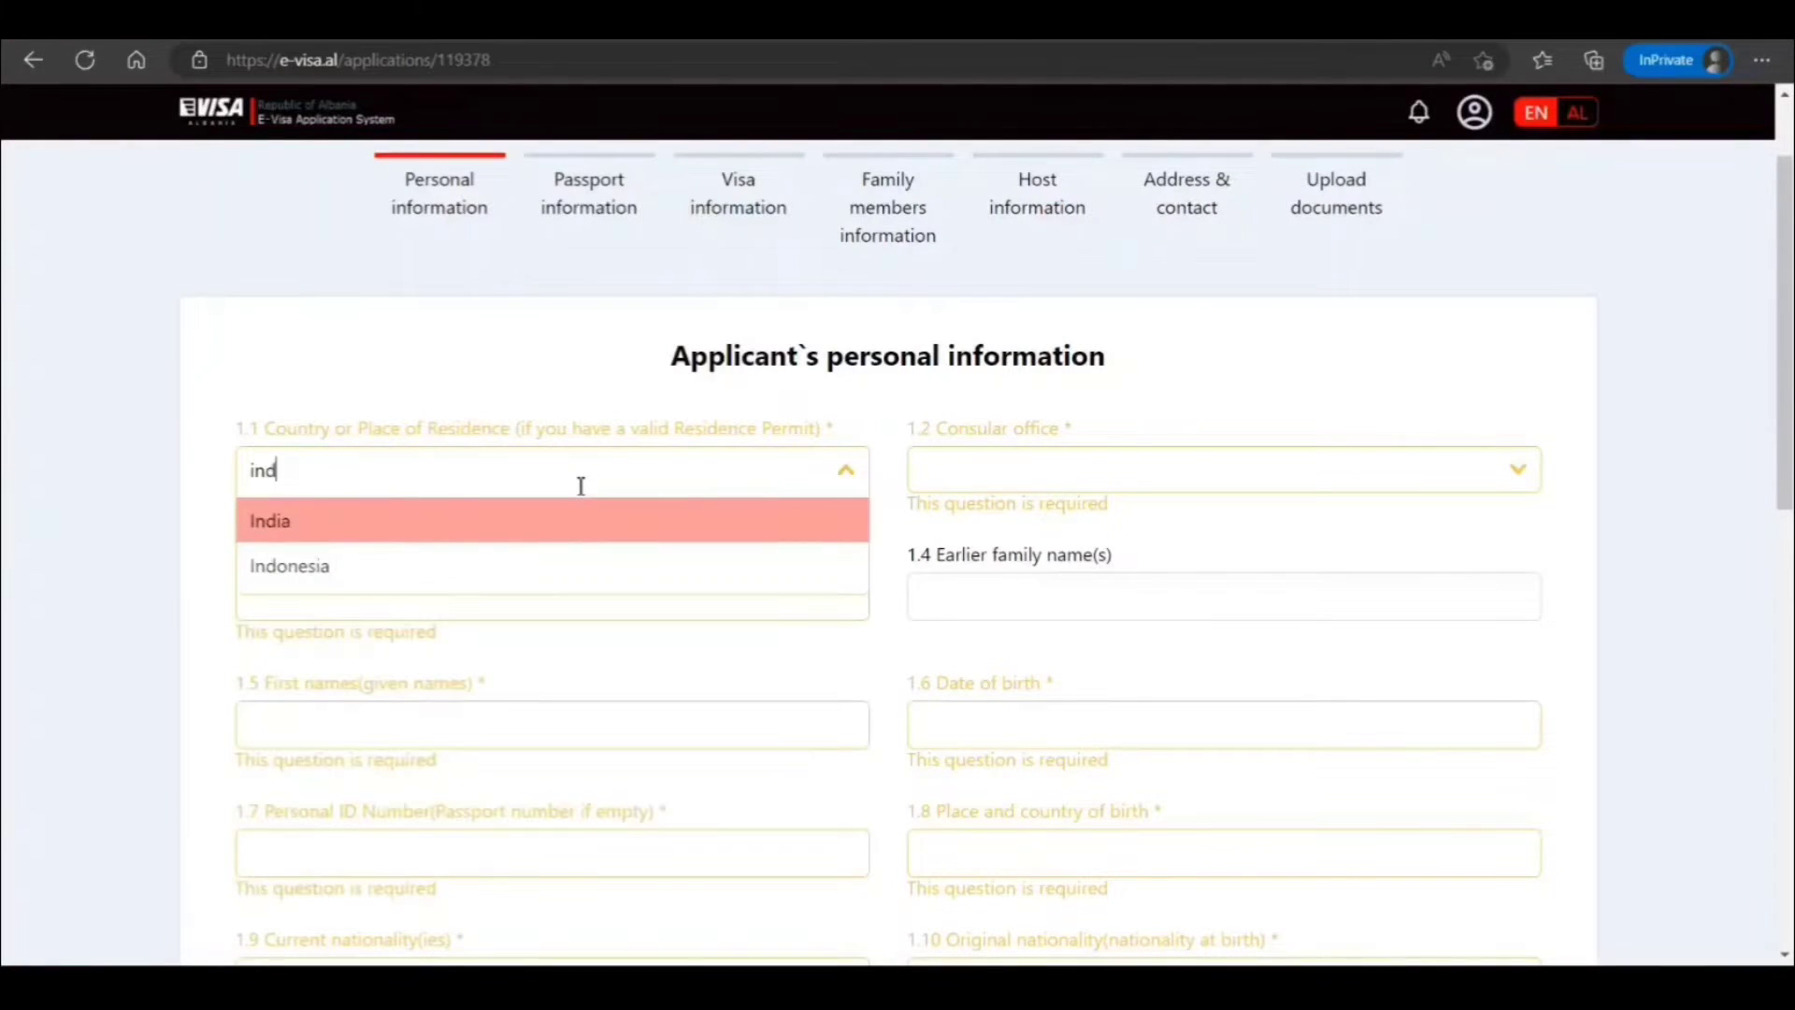
left_click(544, 522)
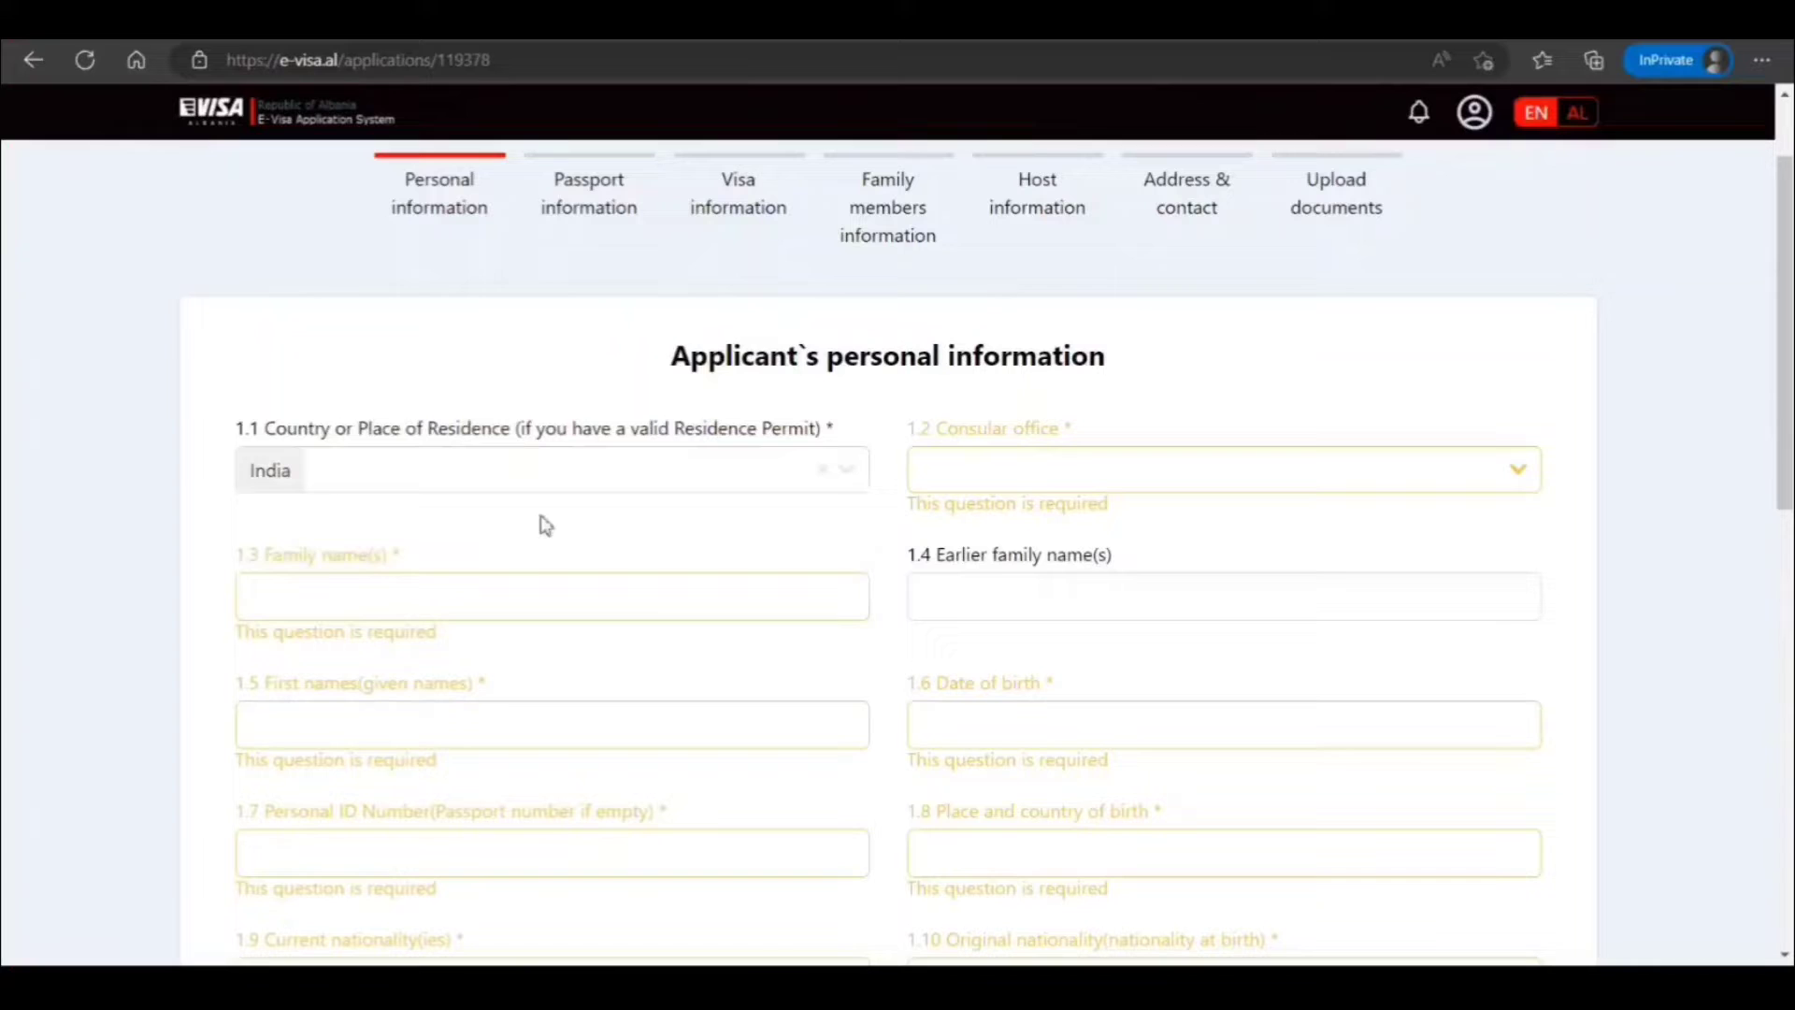
left_click(1077, 478)
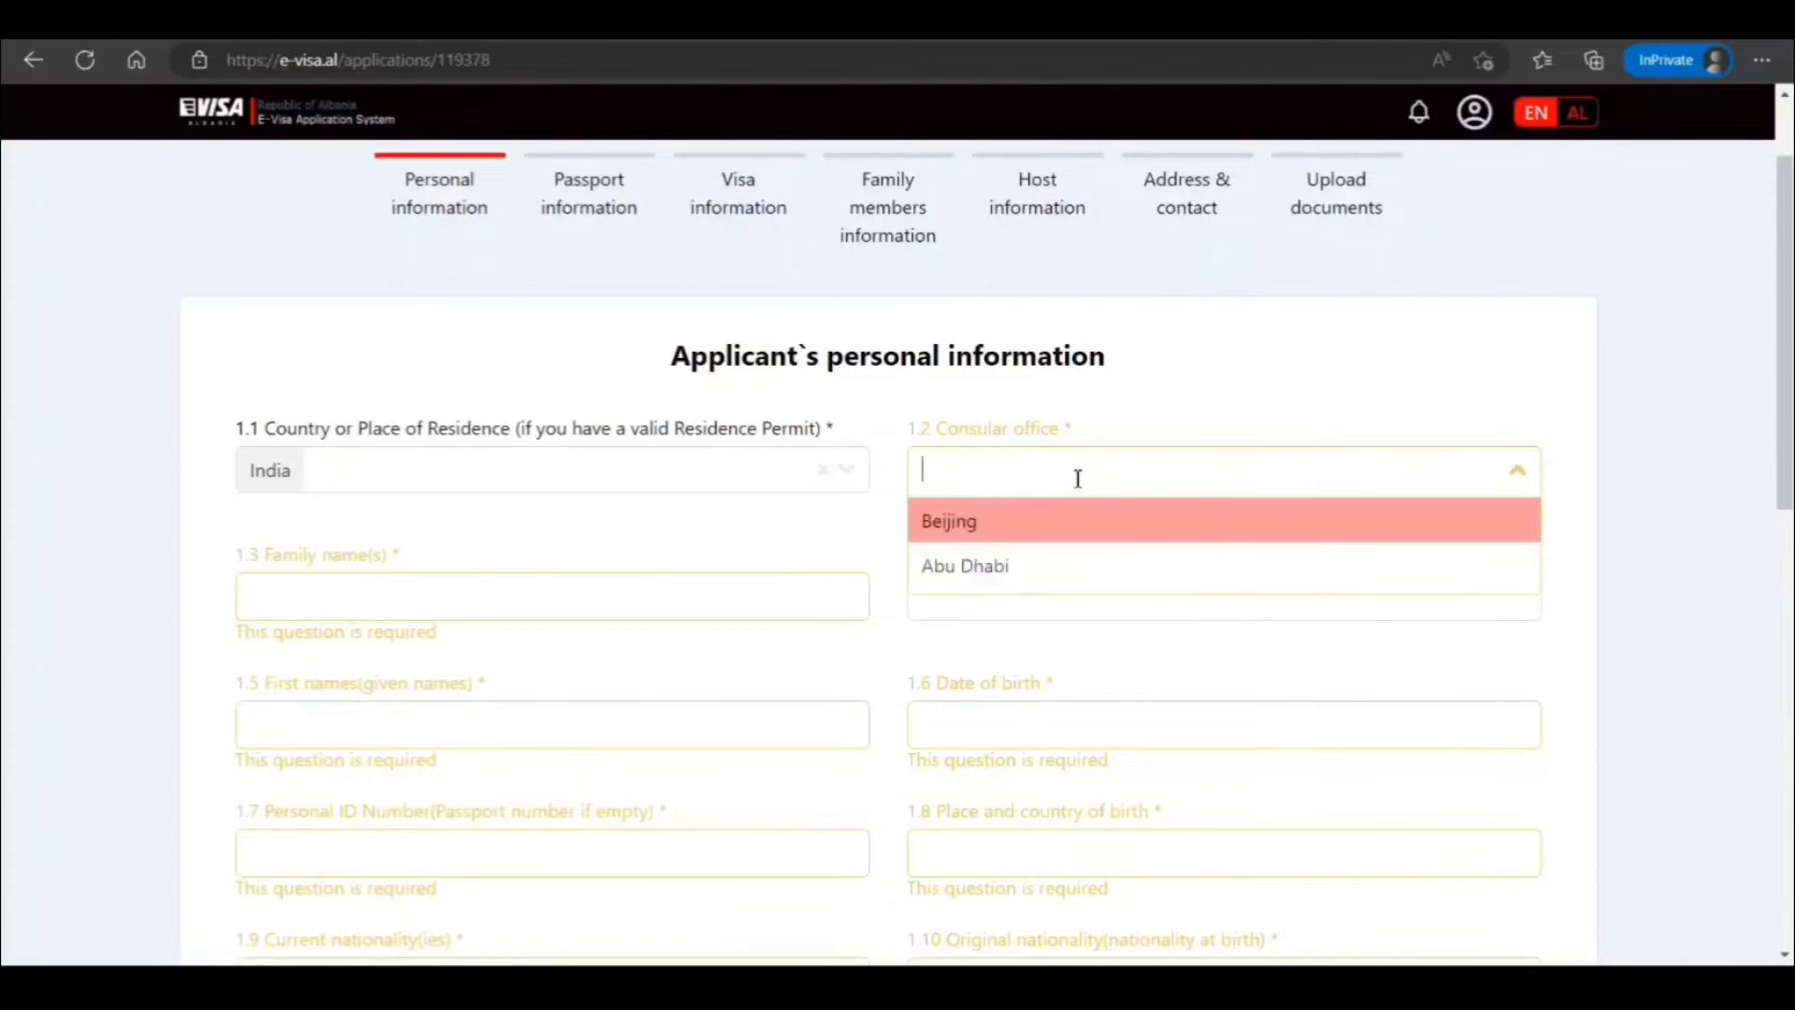
left_click(1005, 566)
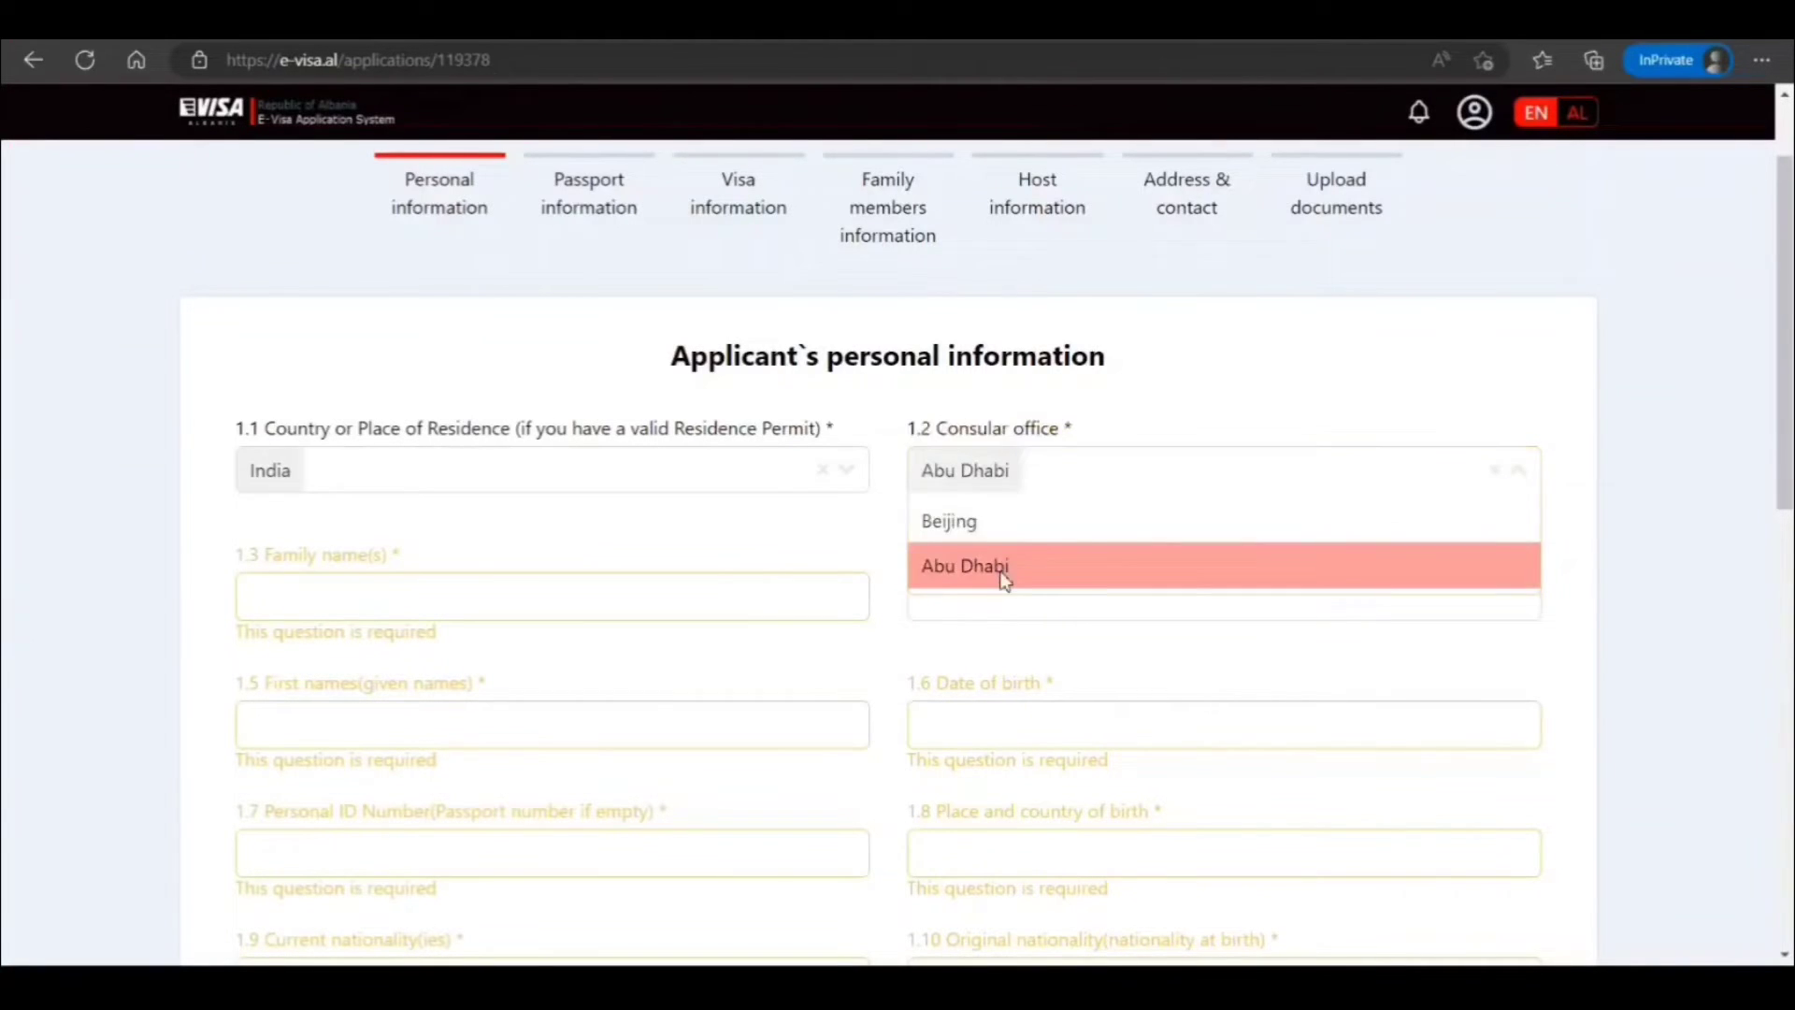
Enter the applicant's family name and first names
left_click(575, 613)
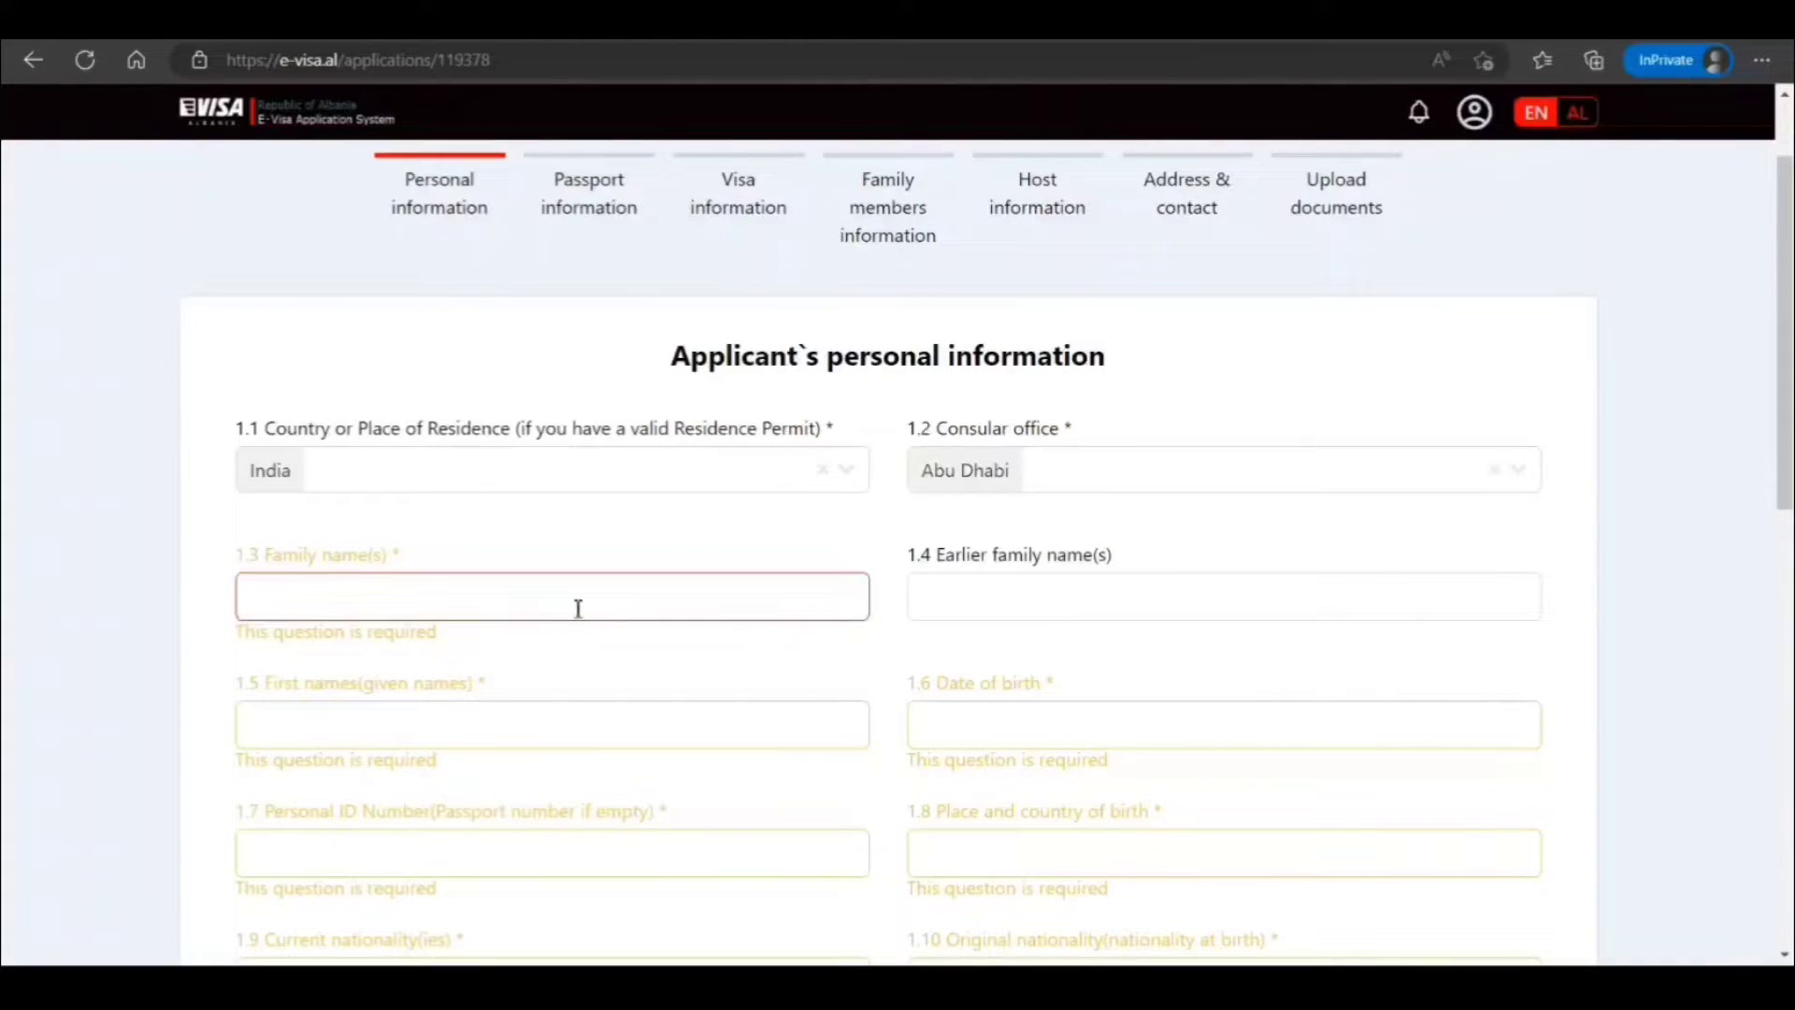
type("Smith")
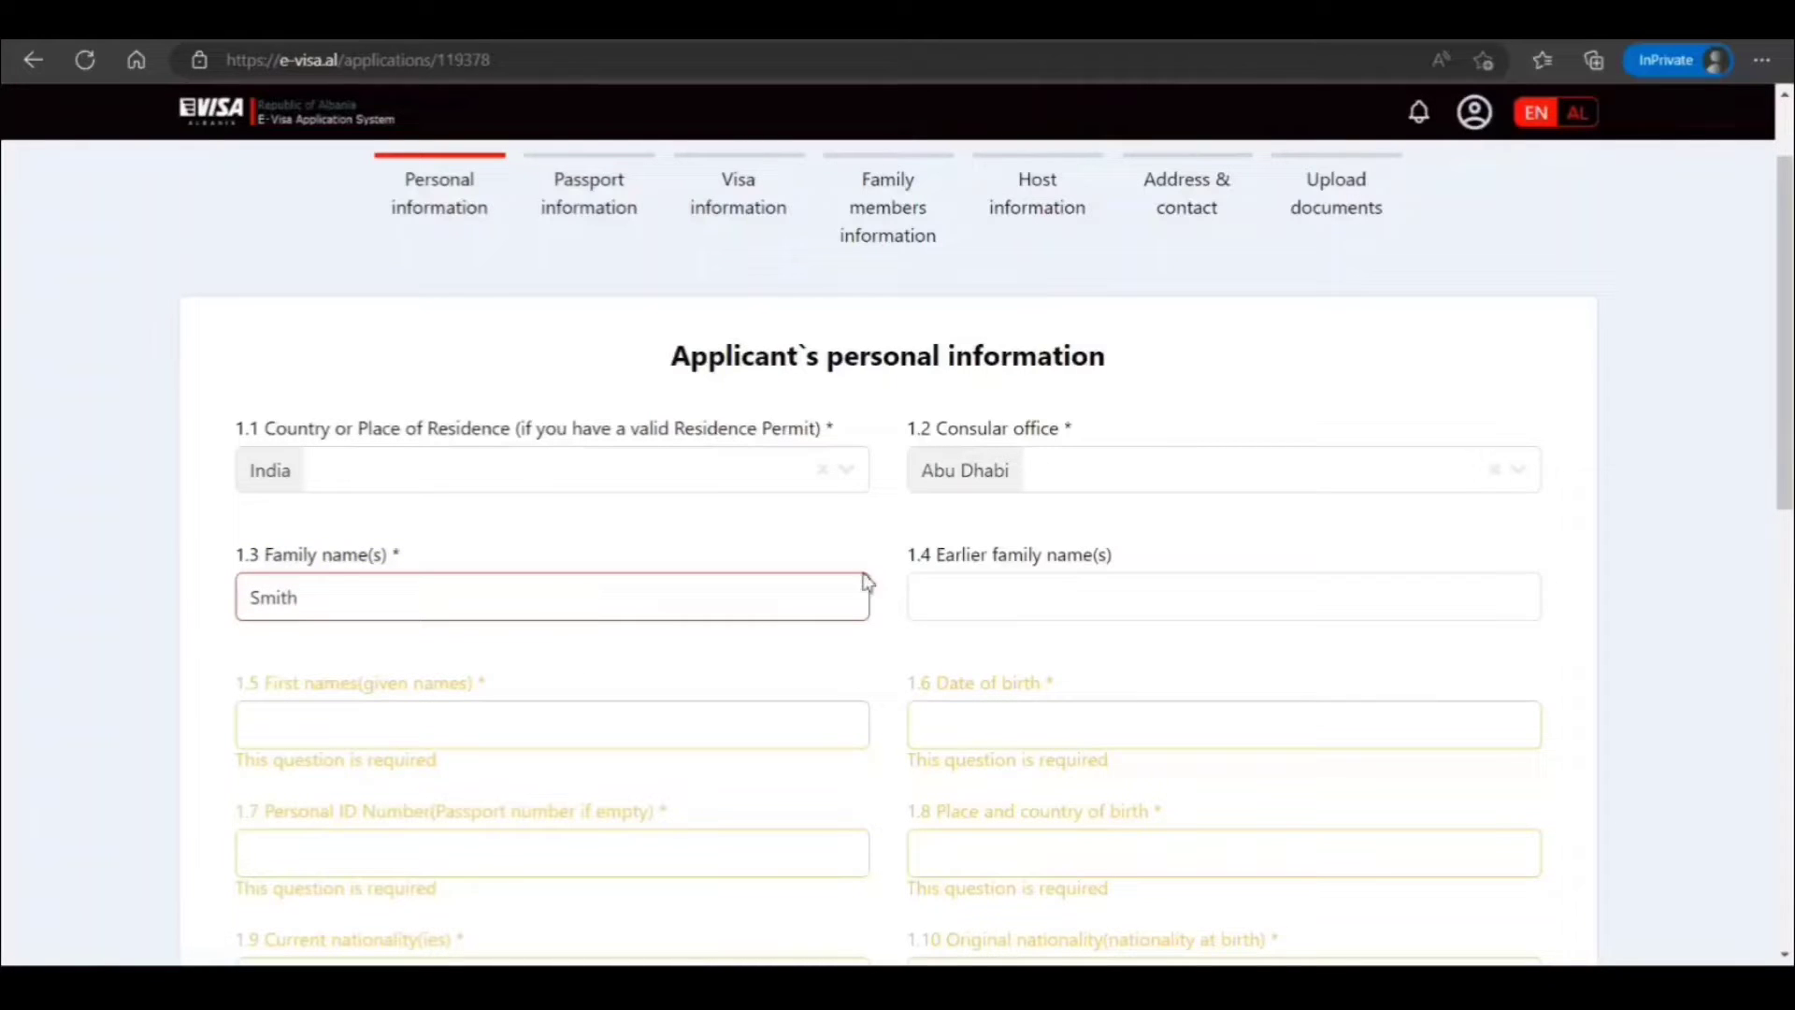
scroll(637, 702, "down", 3)
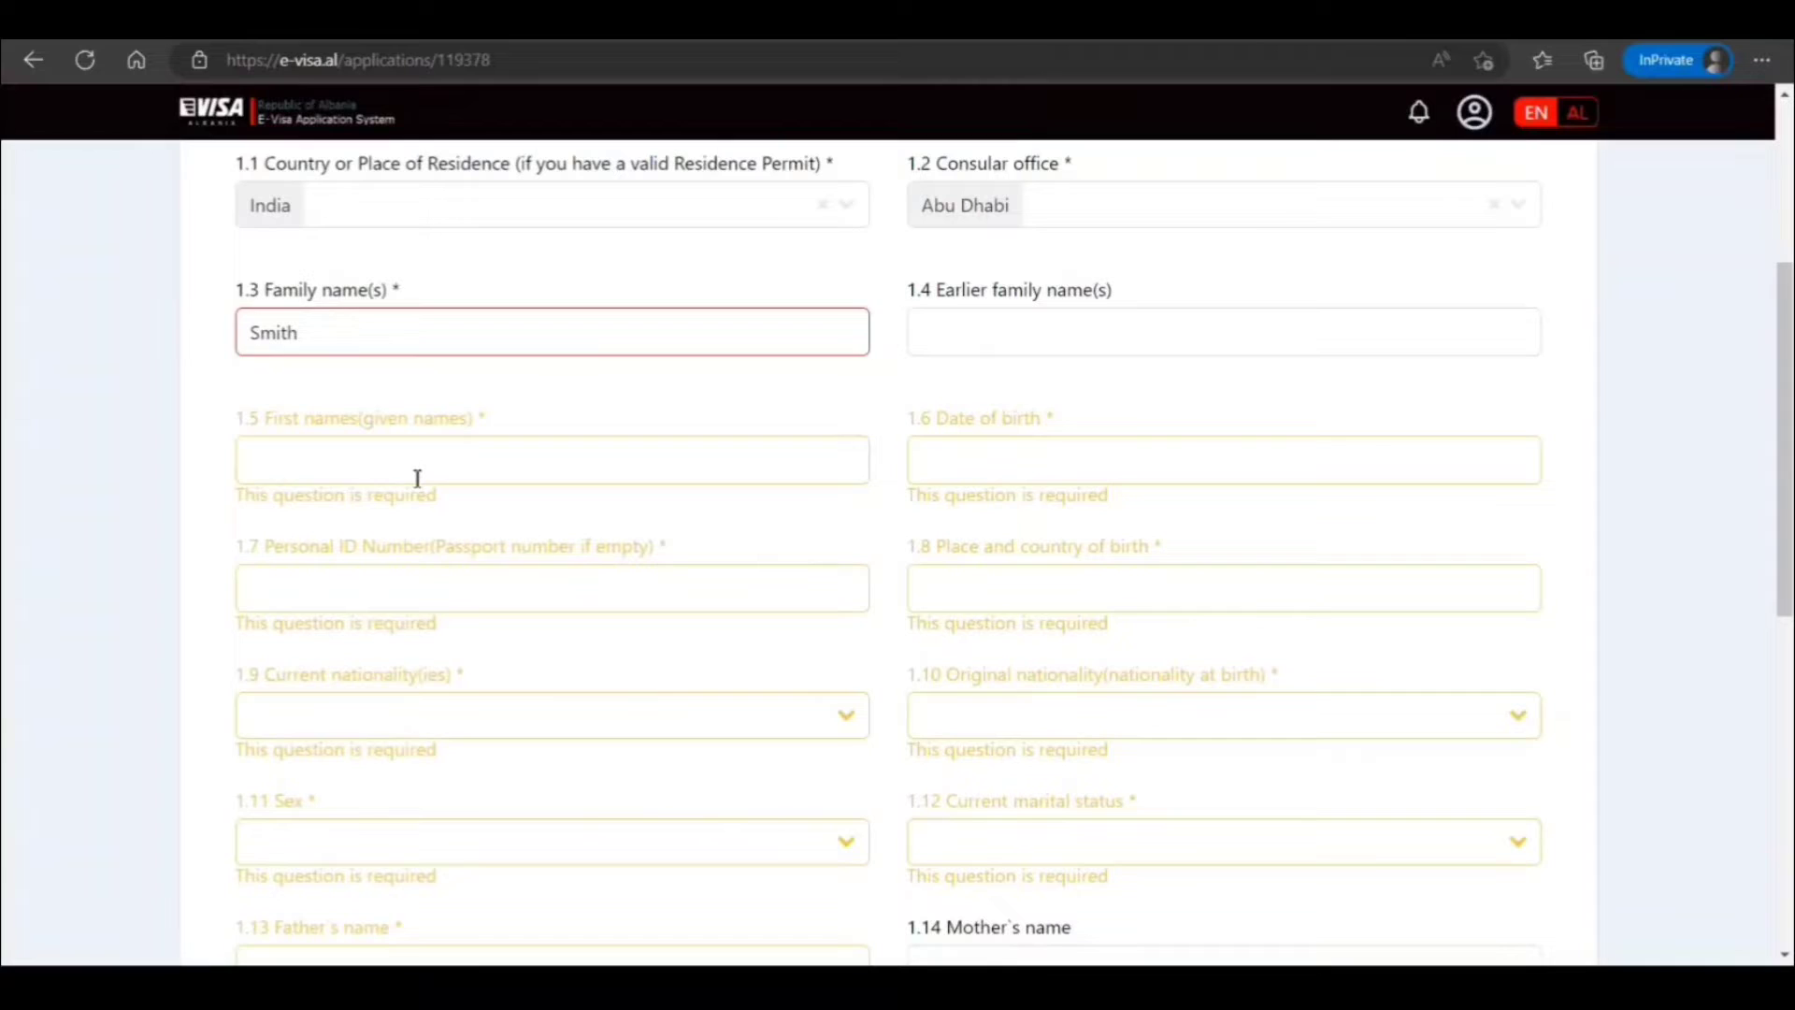
left_click(418, 478)
type("John")
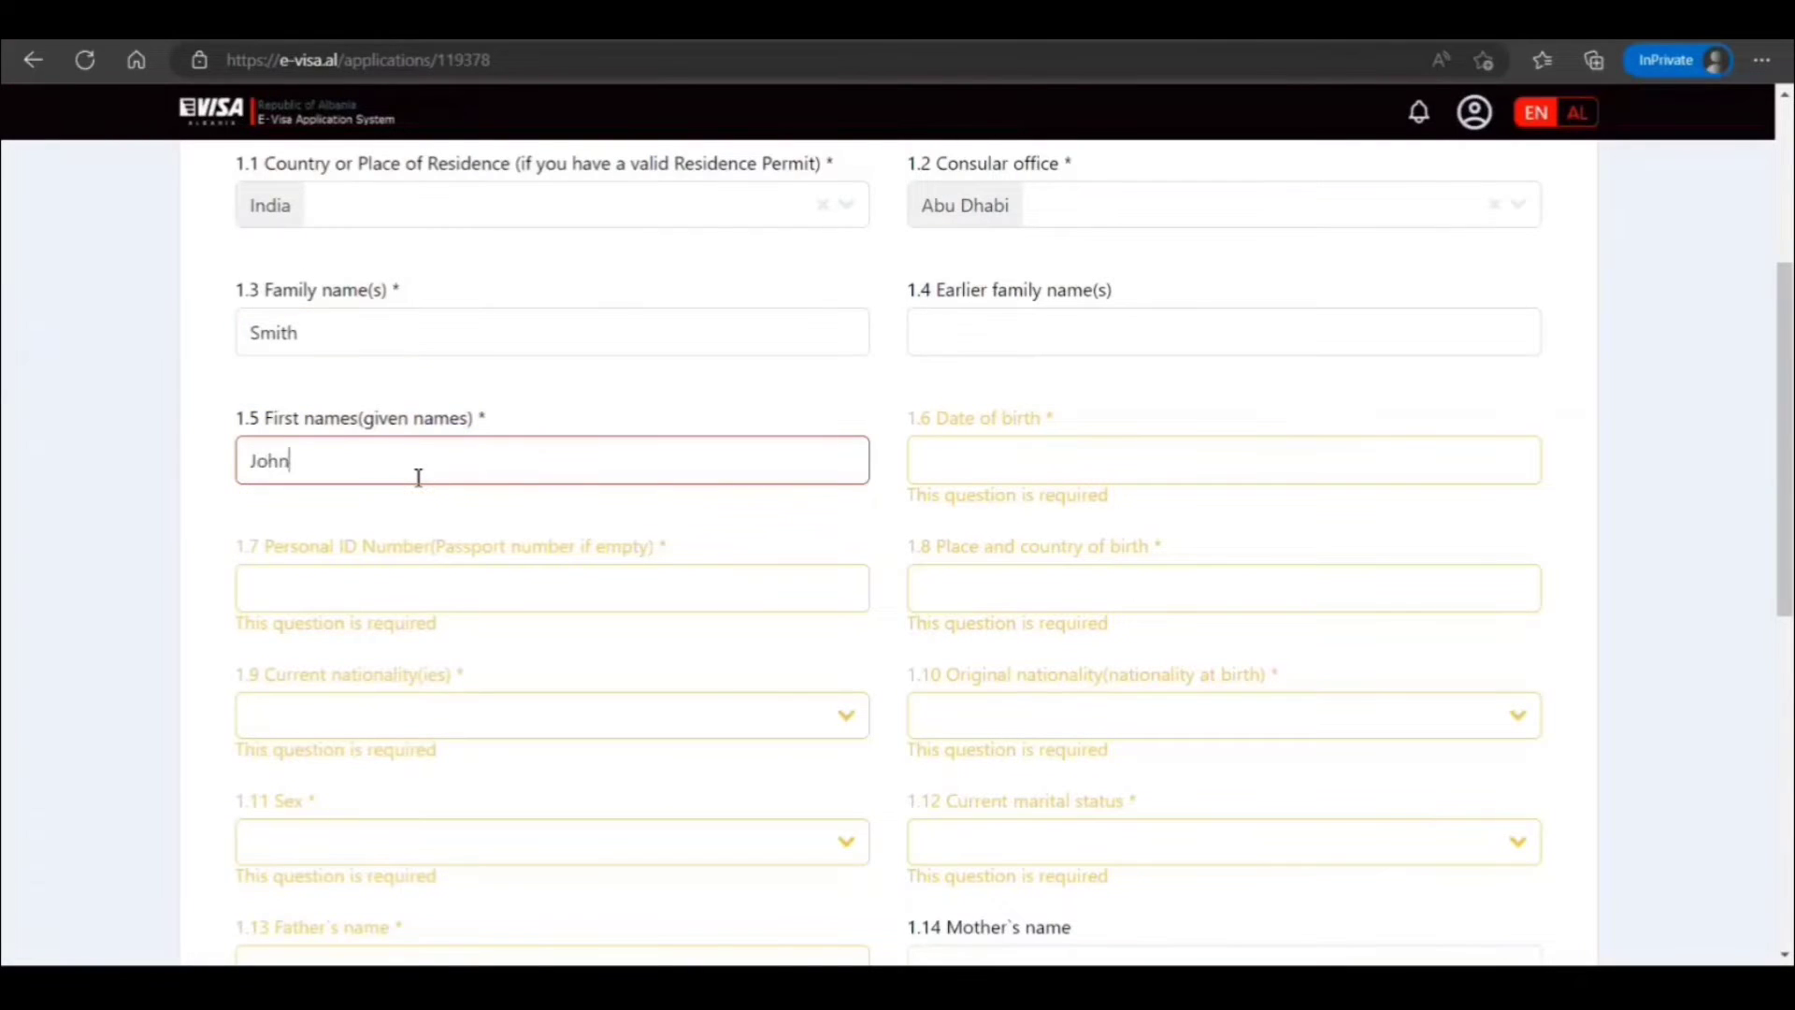
Set the date of birth to 11 July 1996 in the date picker
left_click(1076, 457)
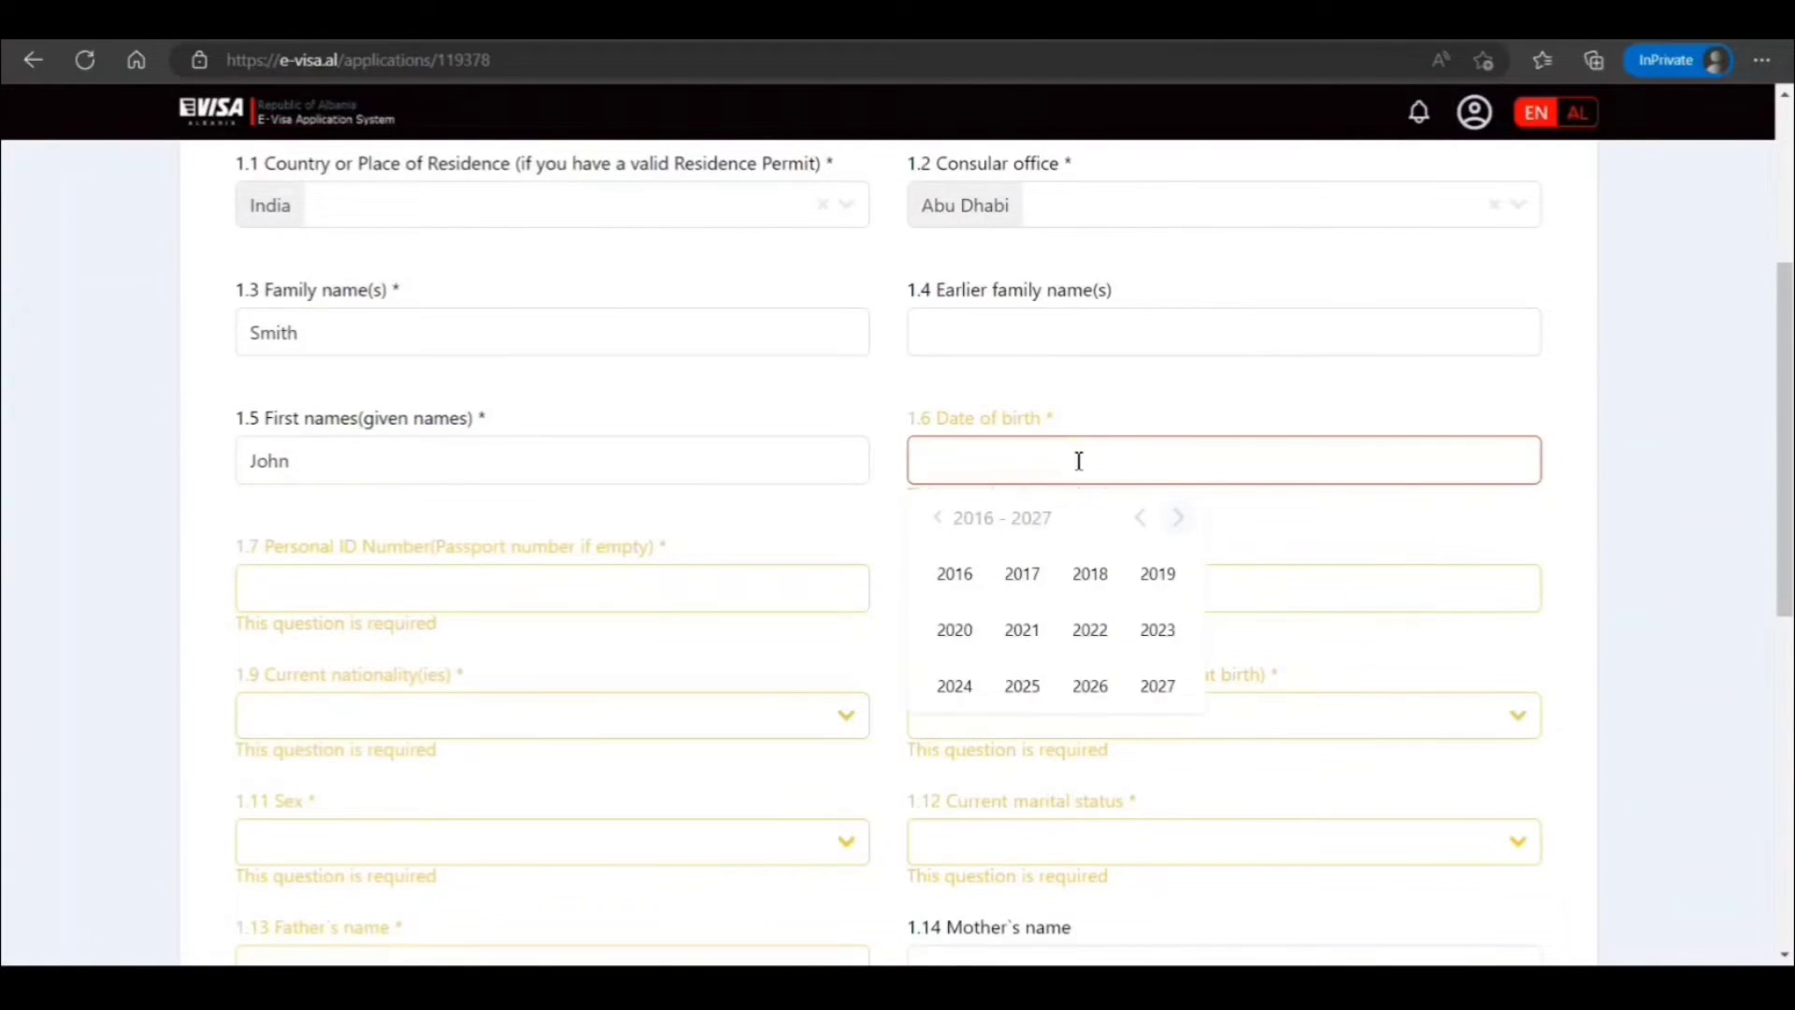
left_click(935, 522)
left_click(942, 524)
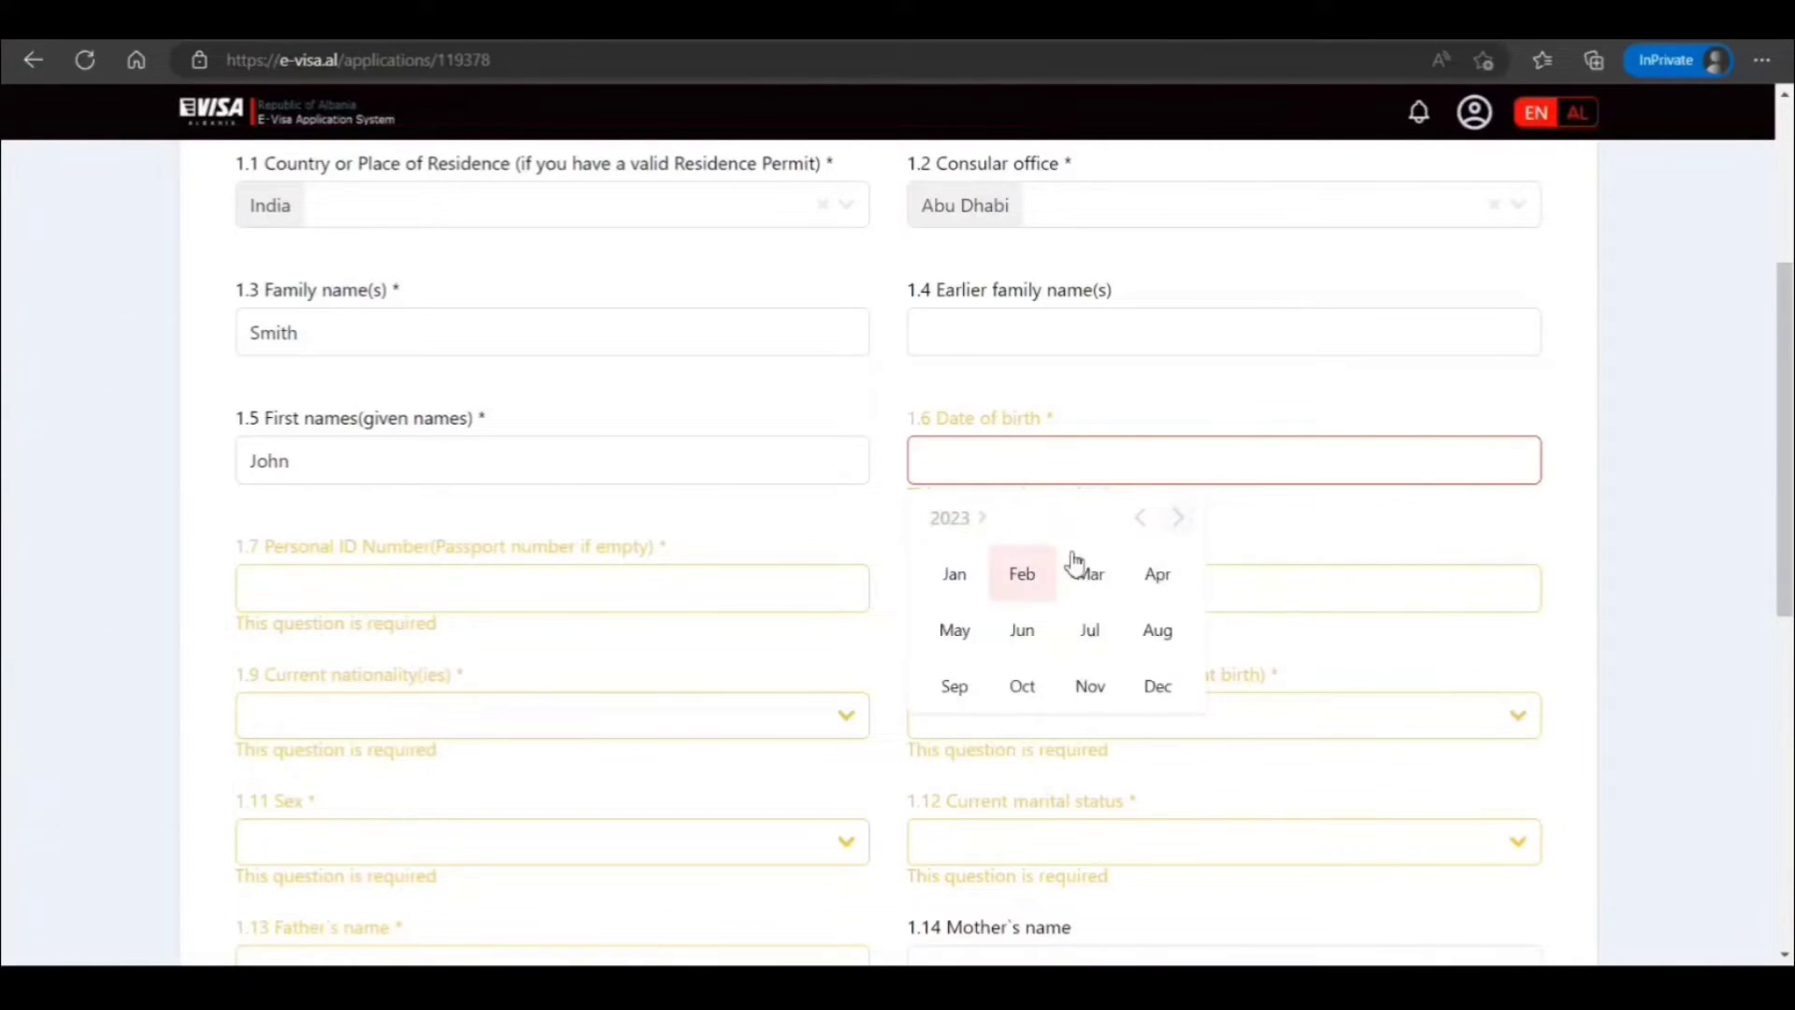
left_click(1140, 517)
left_click(1141, 517)
left_click(1140, 517)
left_click(1141, 517)
left_click(1140, 517)
left_click(1140, 517)
left_click(1141, 517)
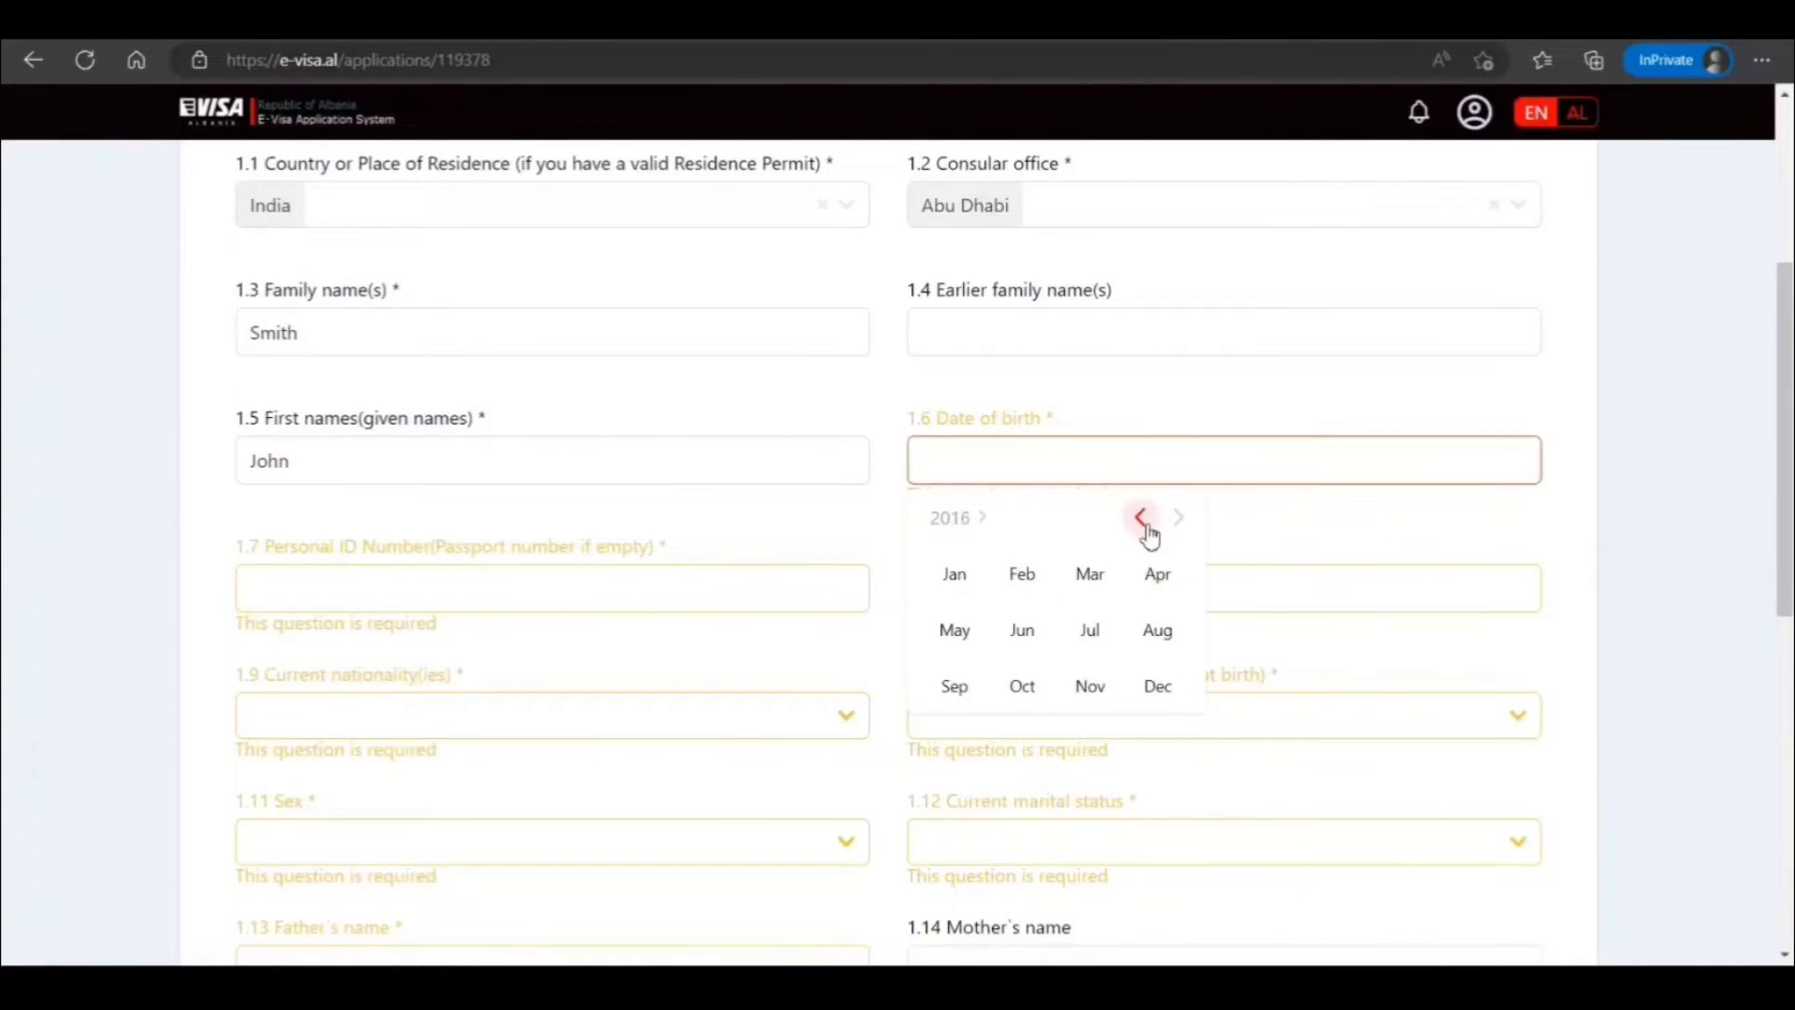
double_click(1142, 523)
double_click(1143, 524)
left_click(1143, 523)
double_click(1142, 524)
double_click(1142, 524)
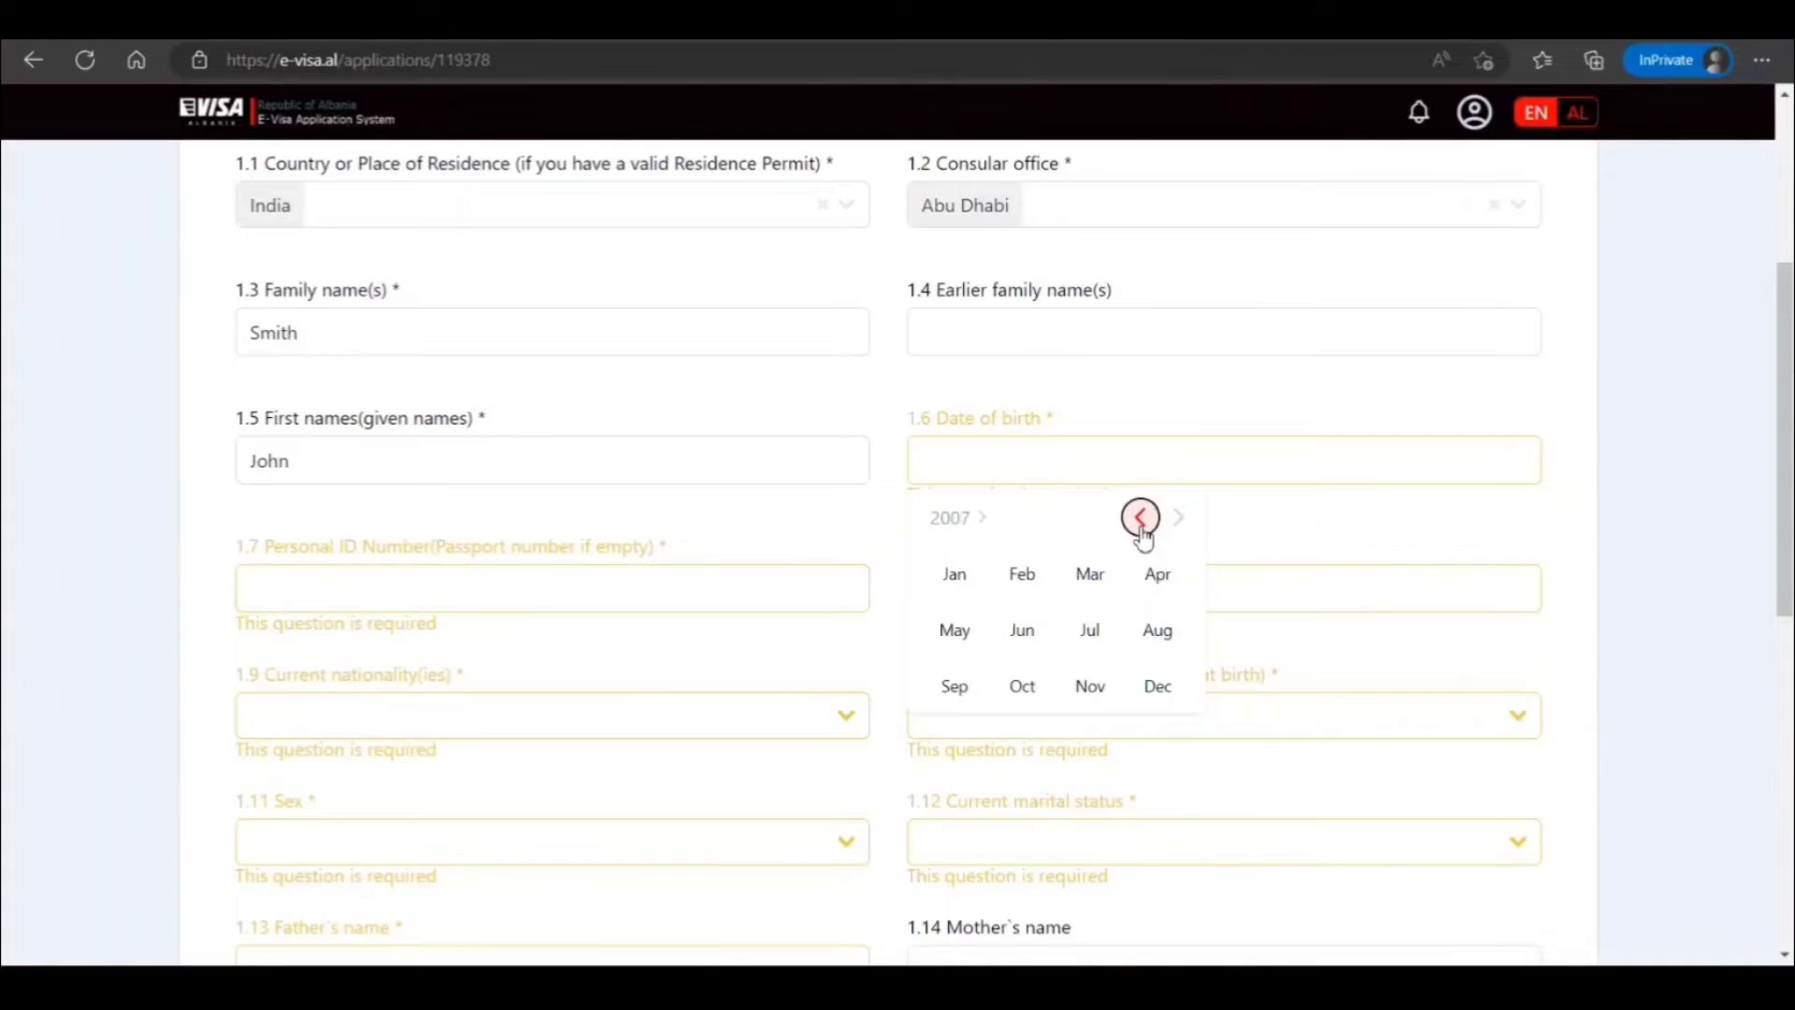
double_click(1140, 524)
left_click(1140, 523)
double_click(1140, 523)
left_click(1140, 523)
double_click(1141, 523)
double_click(1141, 523)
left_click(1141, 524)
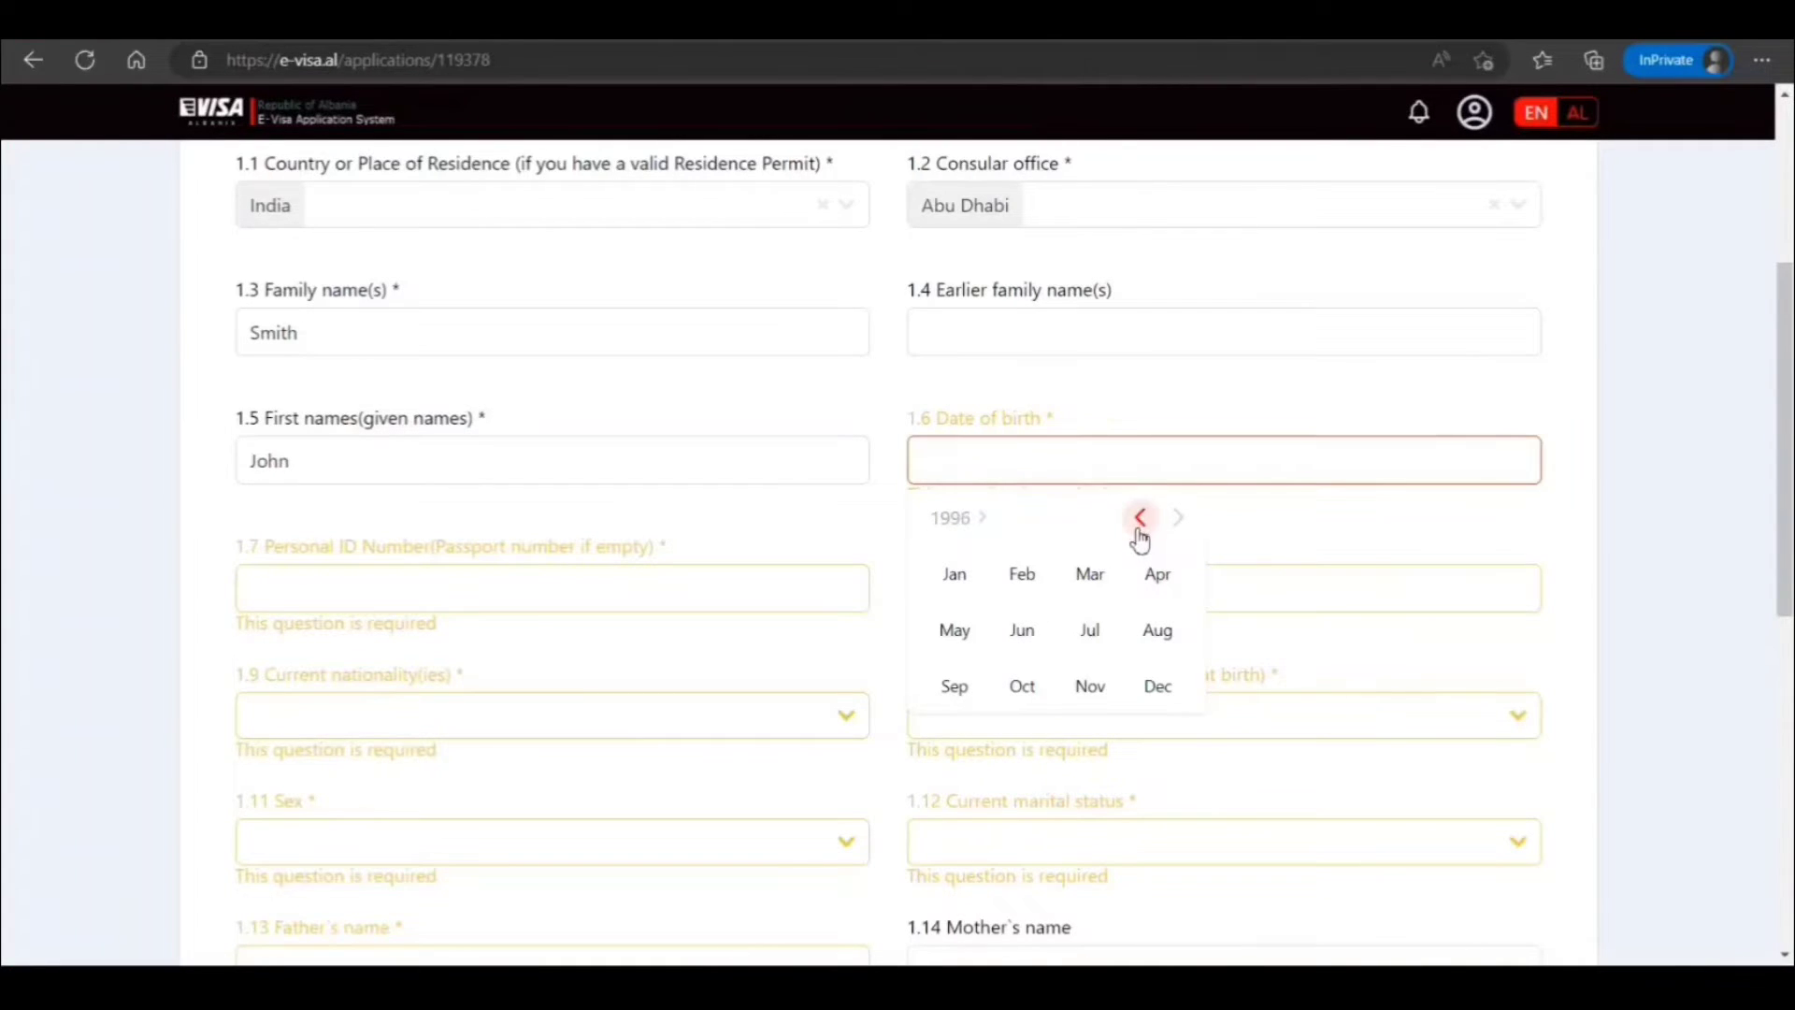
left_click(1090, 629)
left_click(1053, 636)
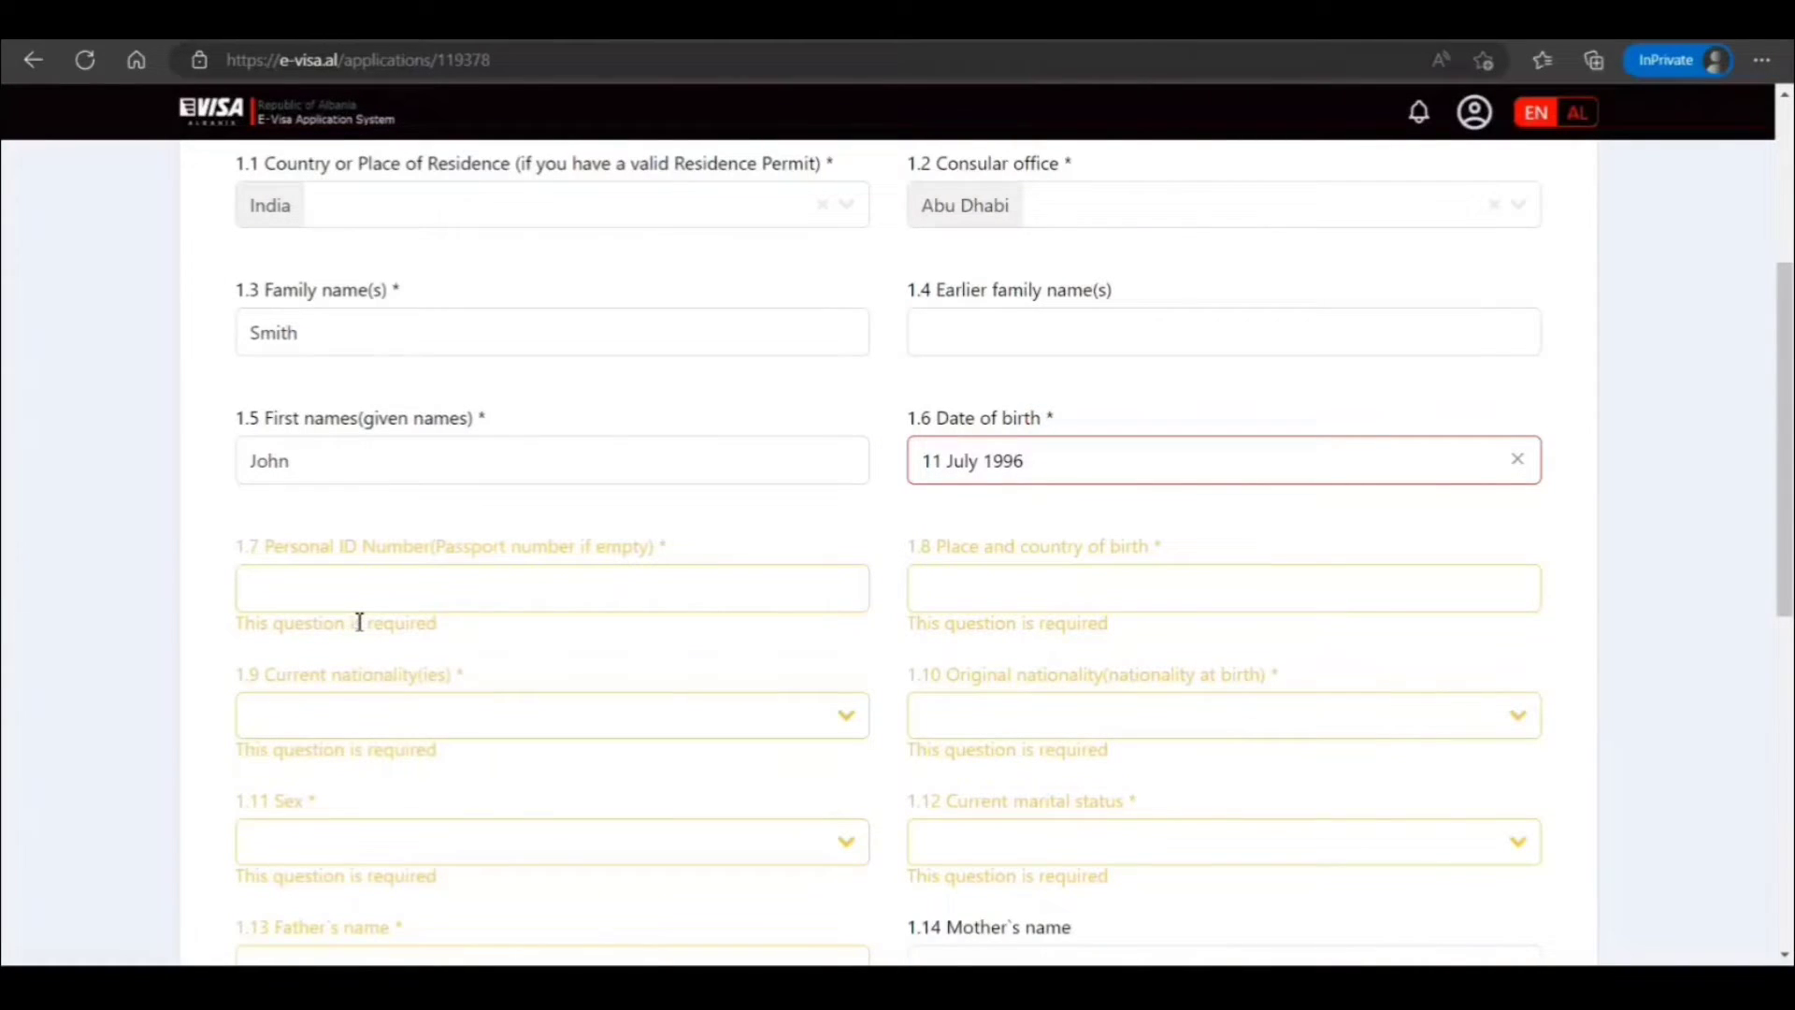
Enter the personal ID number and start typing the place of birth, New Delhi, India
left_click(375, 583)
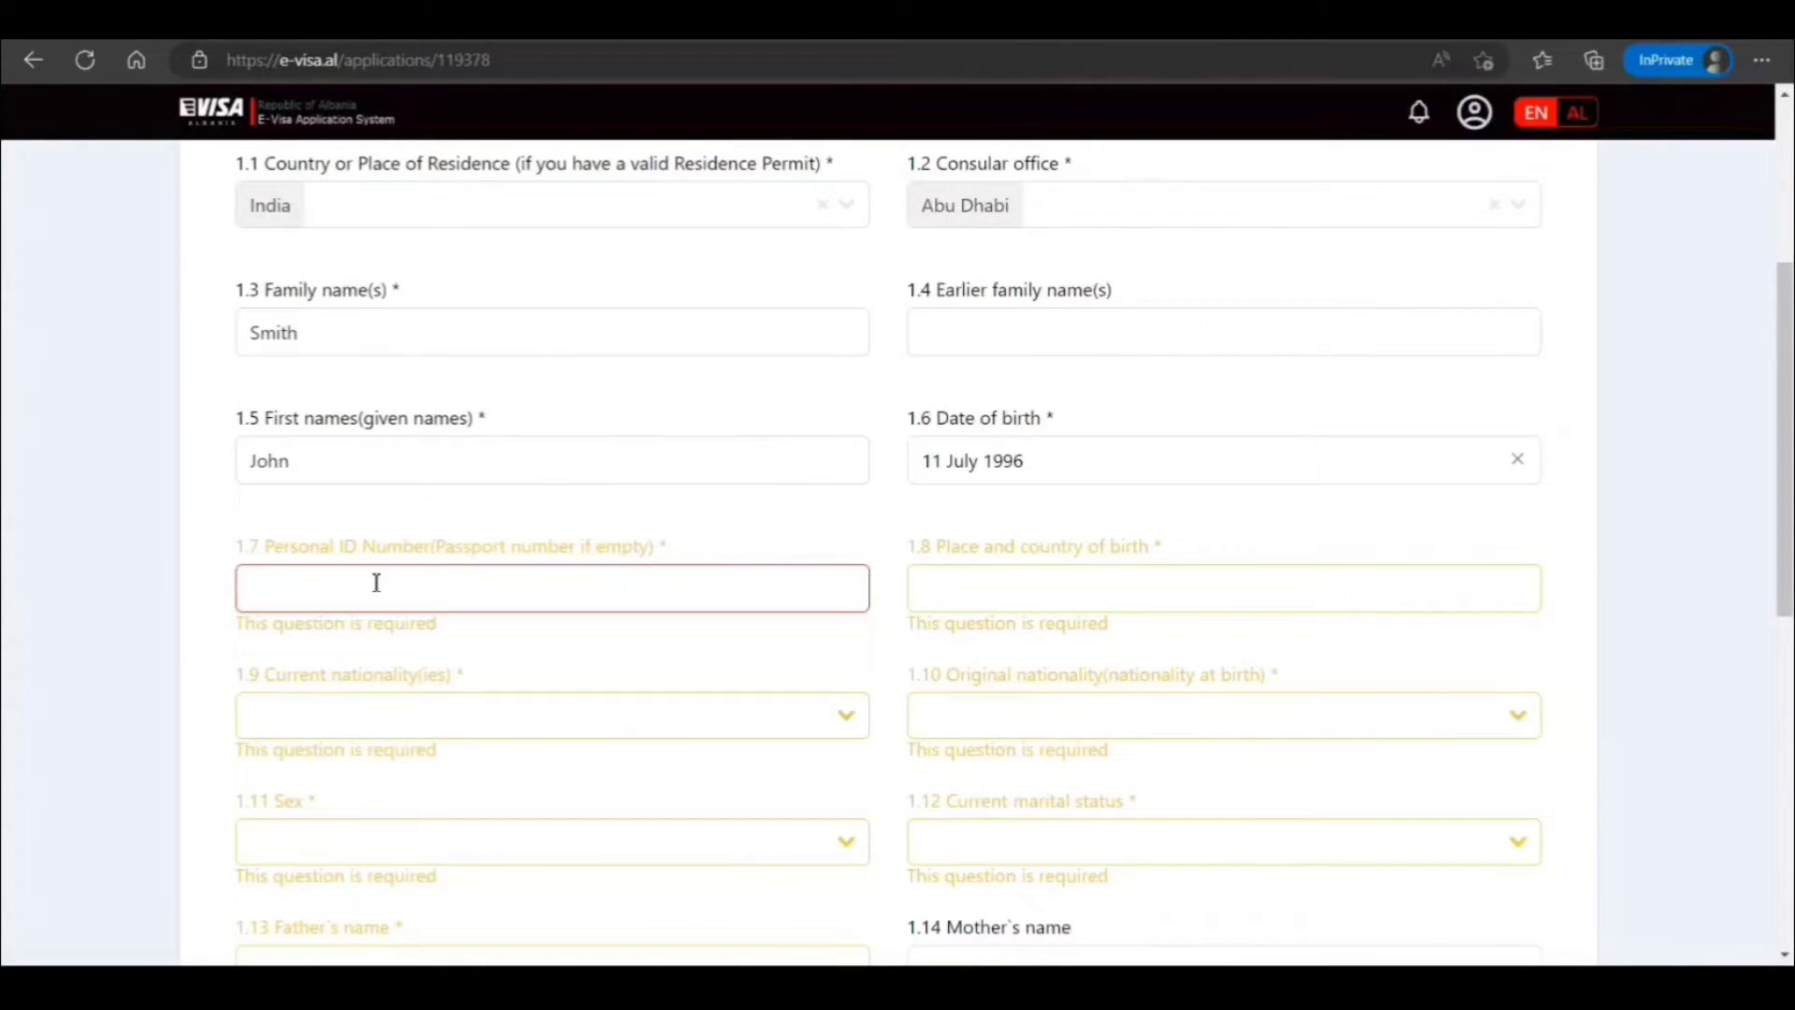
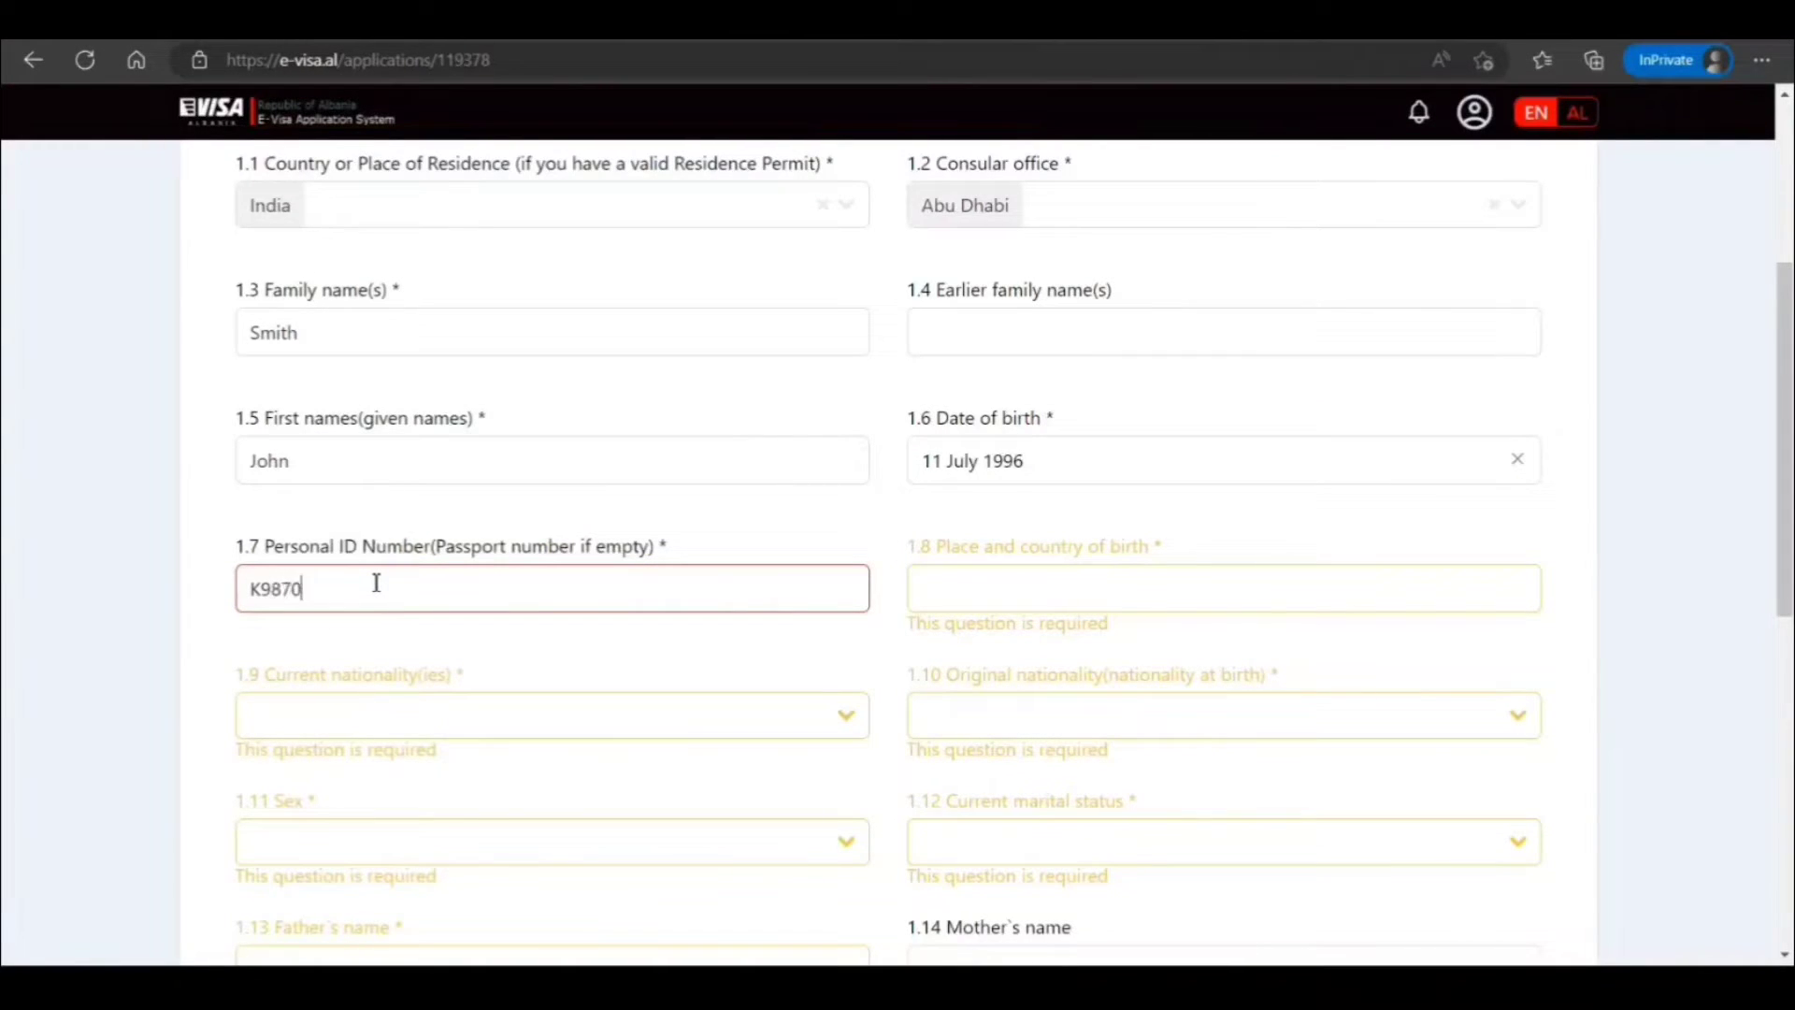
left_click(1147, 606)
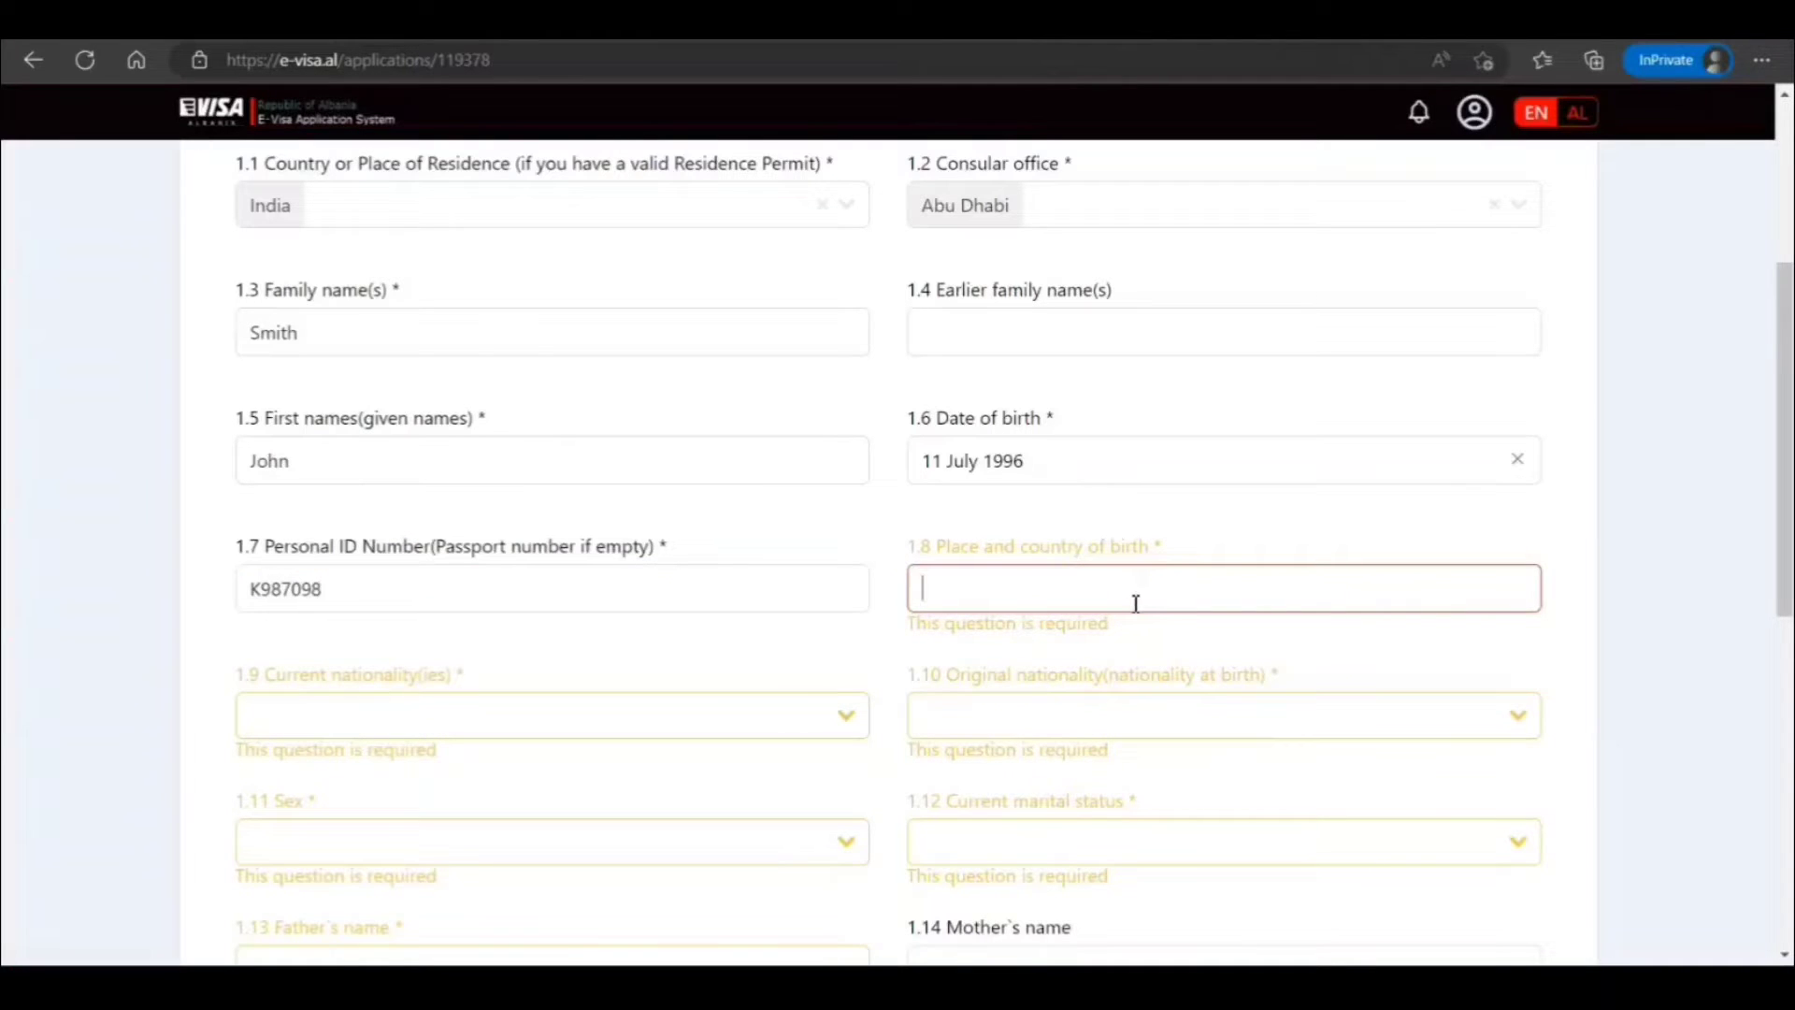
type("New d")
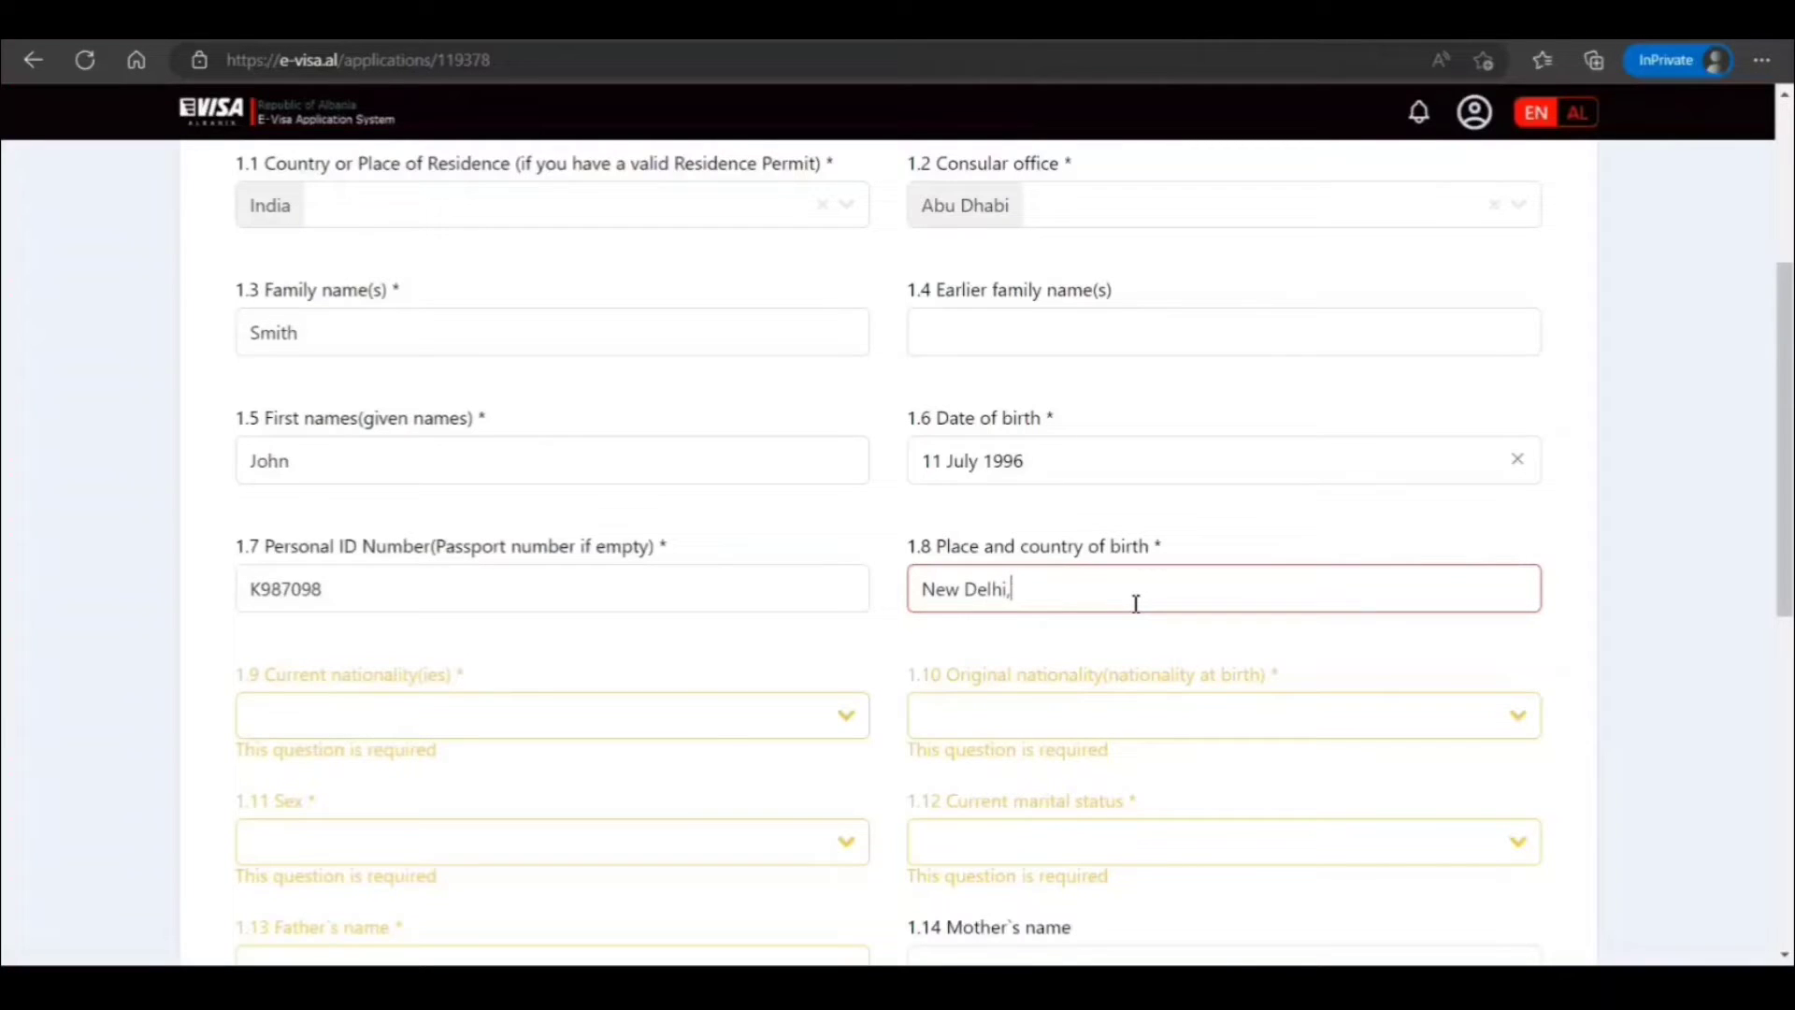
type("elhi, India")
Set current and original nationality to India, sex to Male, and marital status to Single
scroll(583, 560, "down", 3)
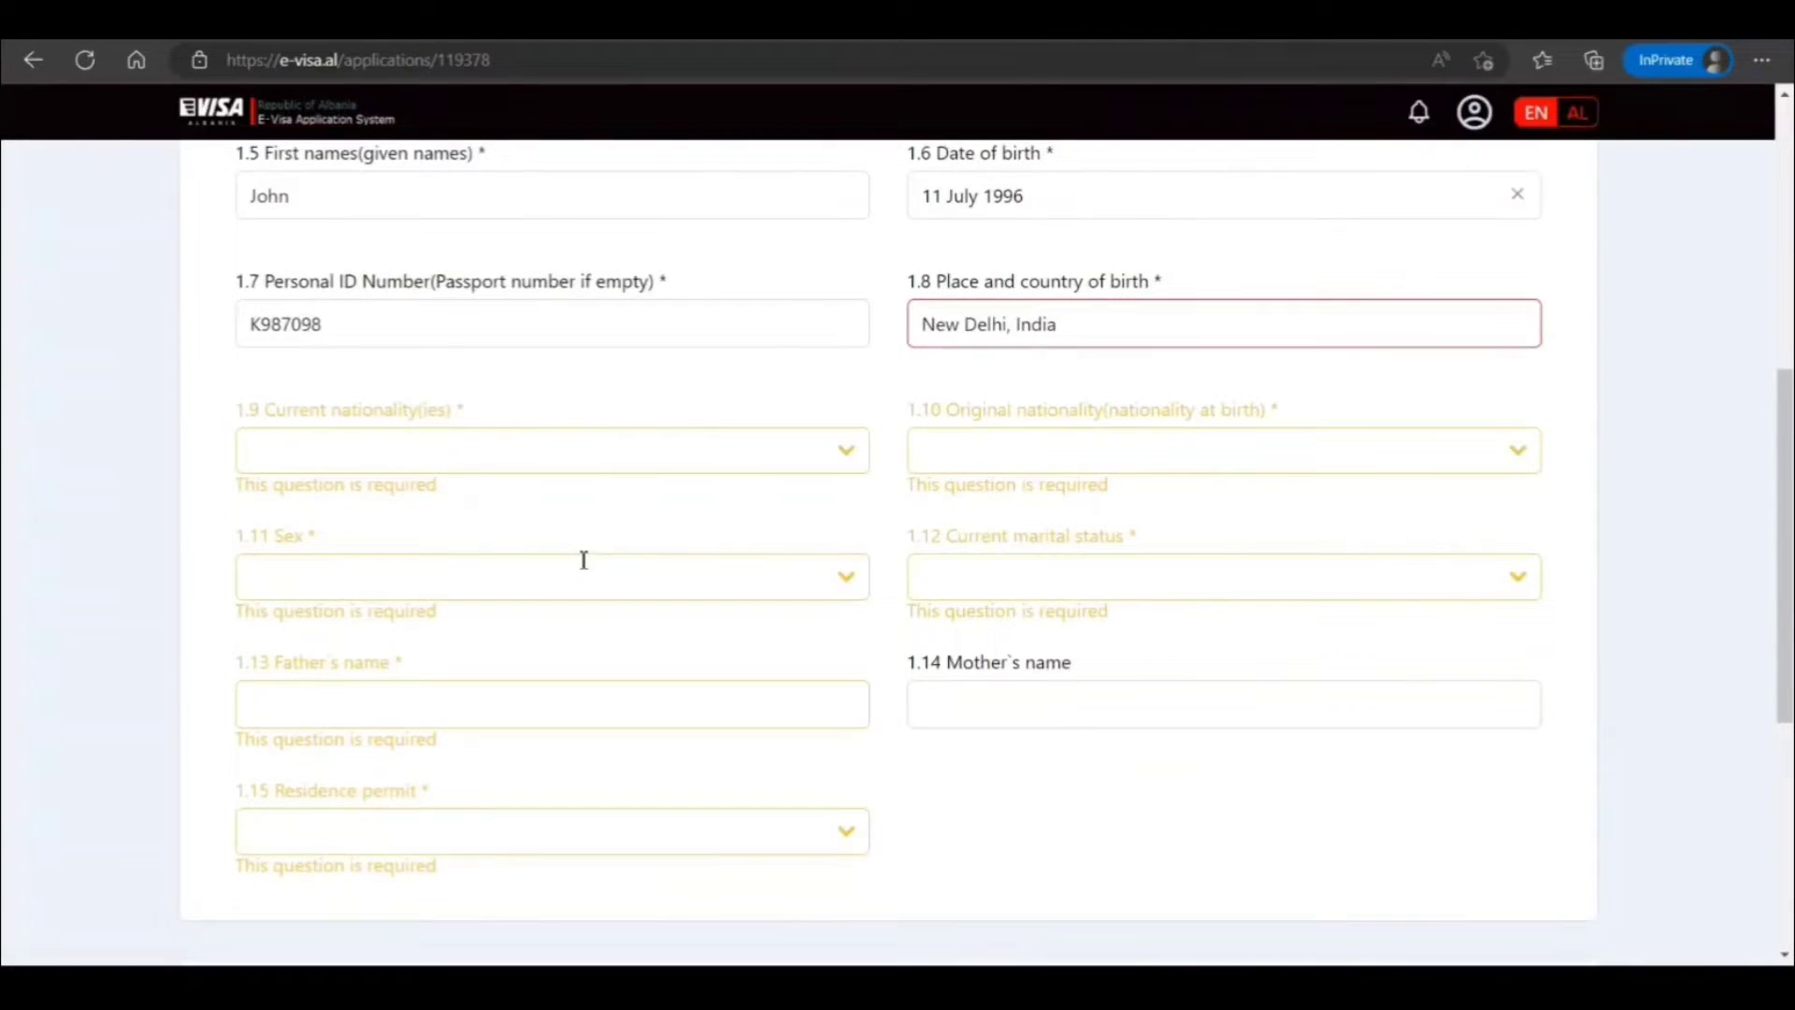
left_click(591, 456)
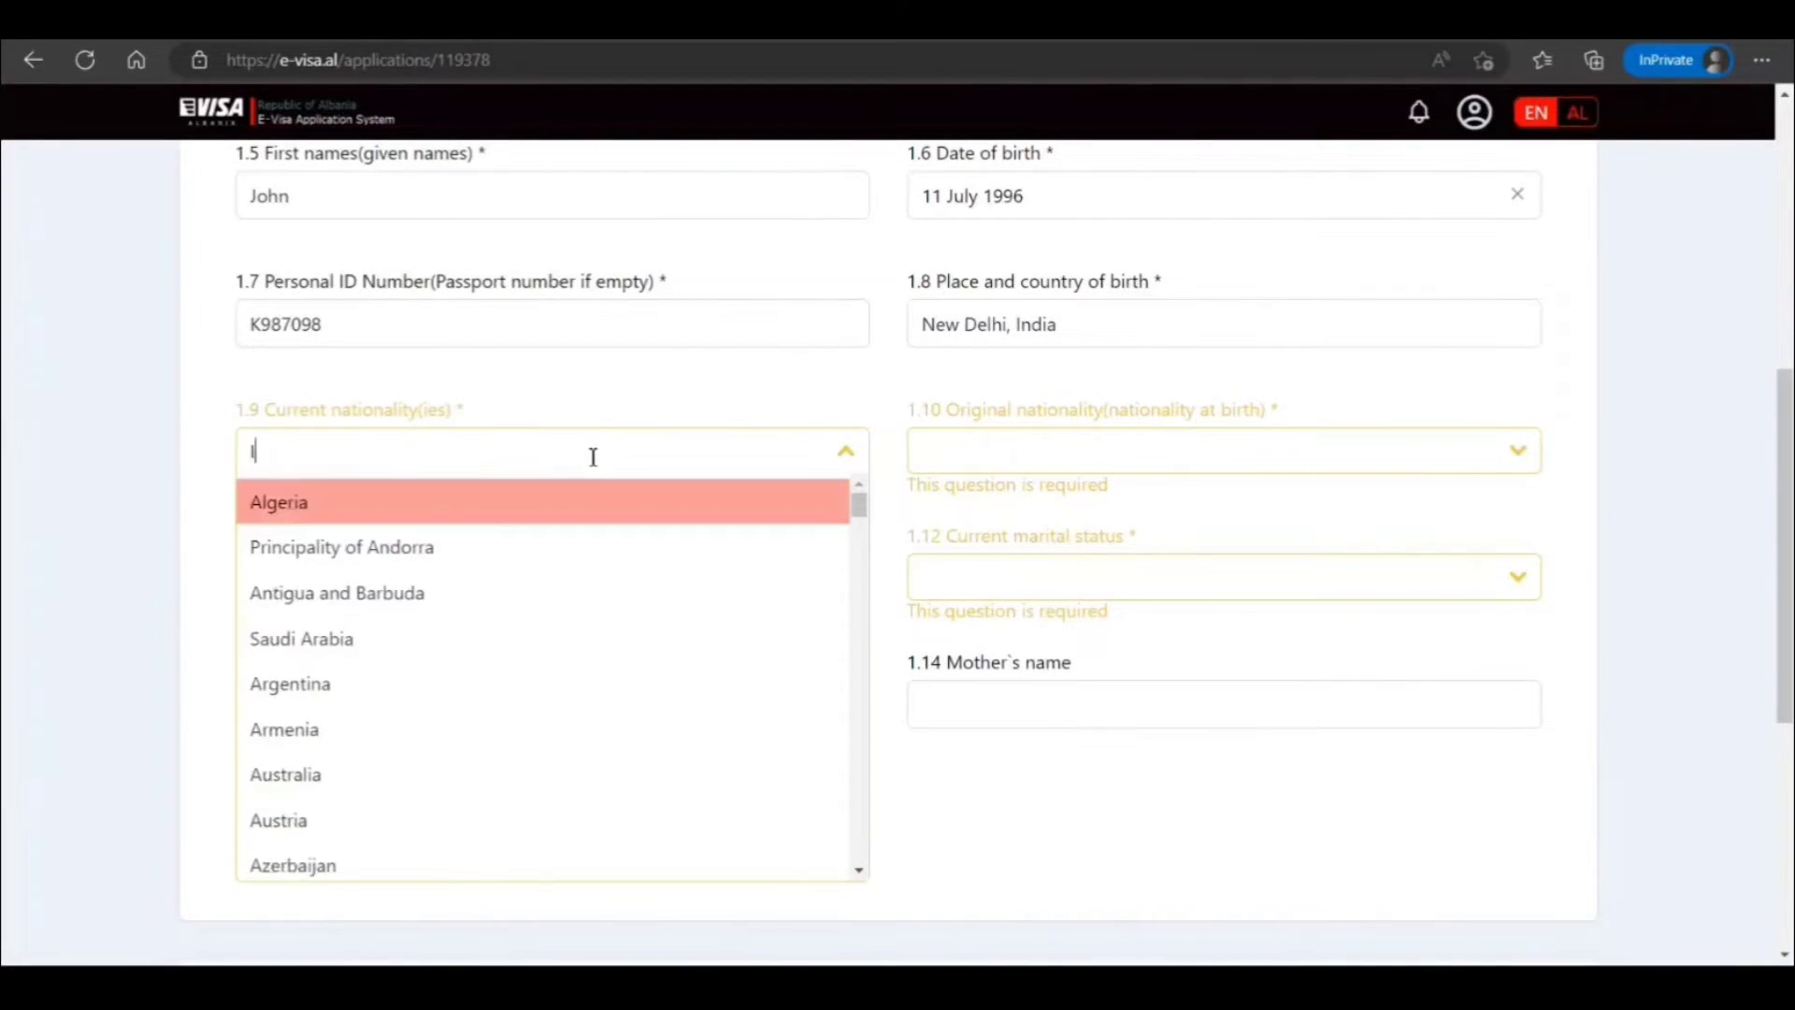
type("India")
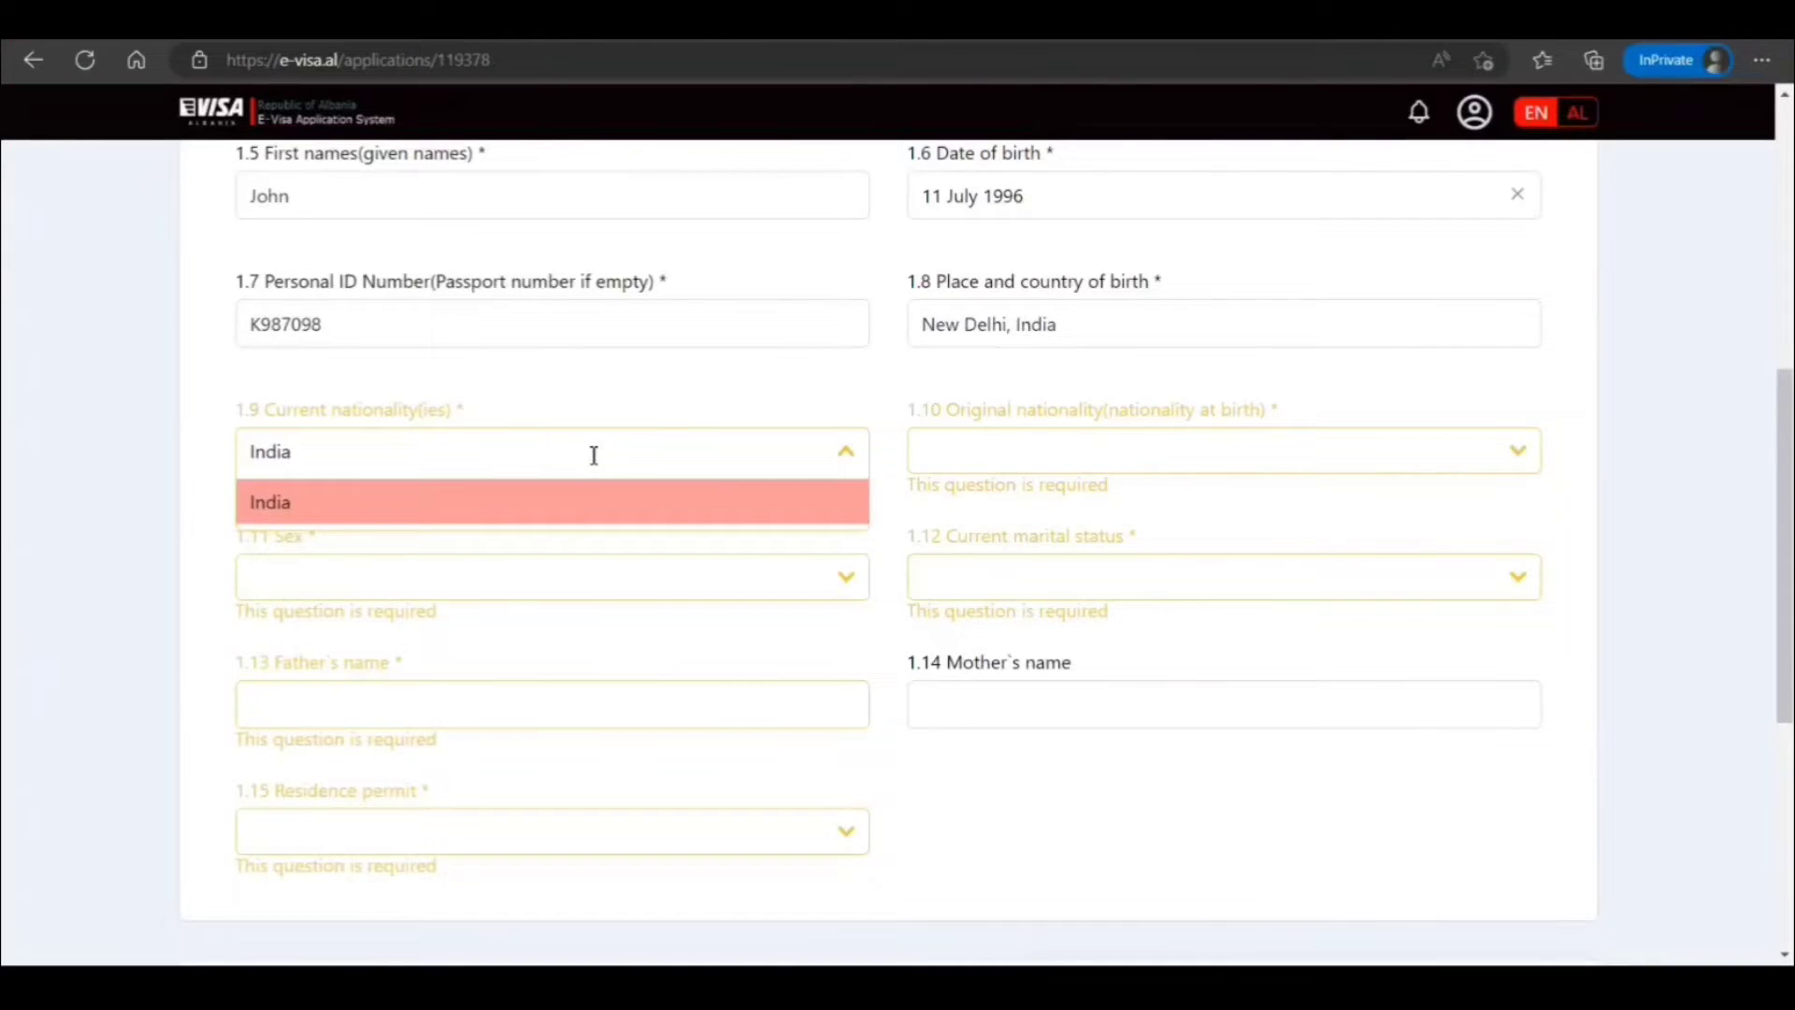
left_click(535, 522)
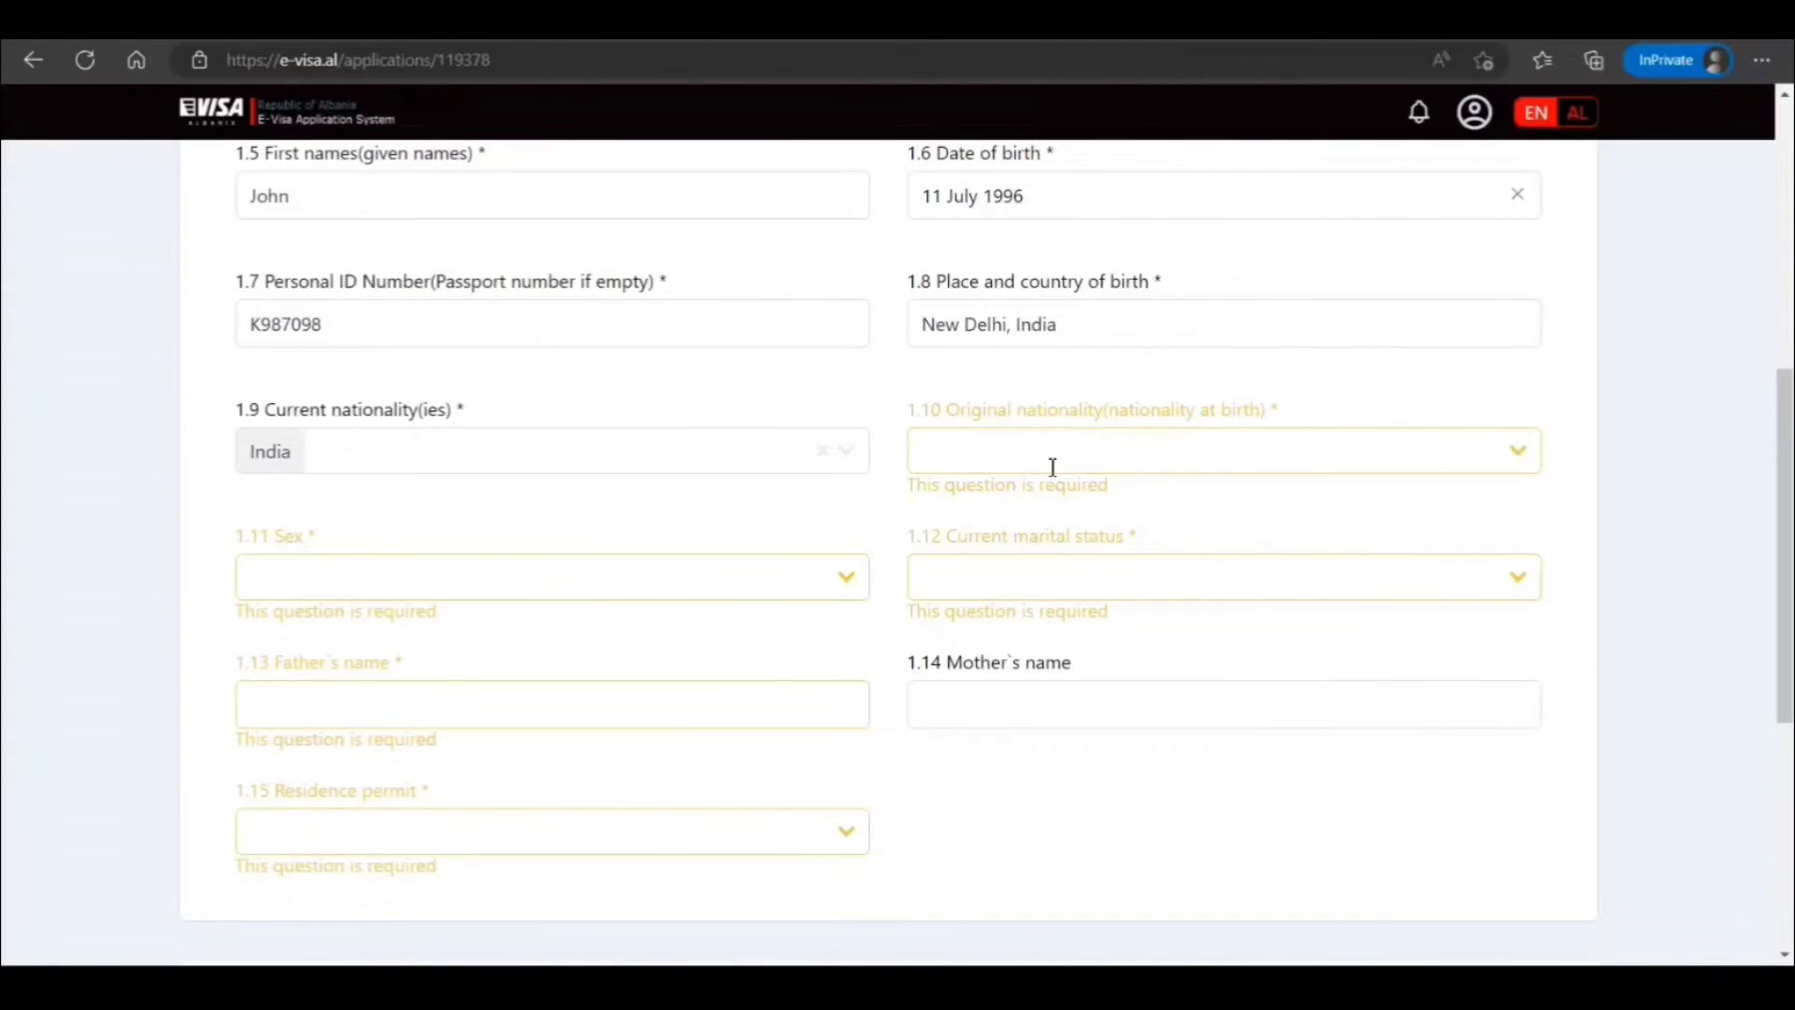
left_click(1053, 460)
type("India")
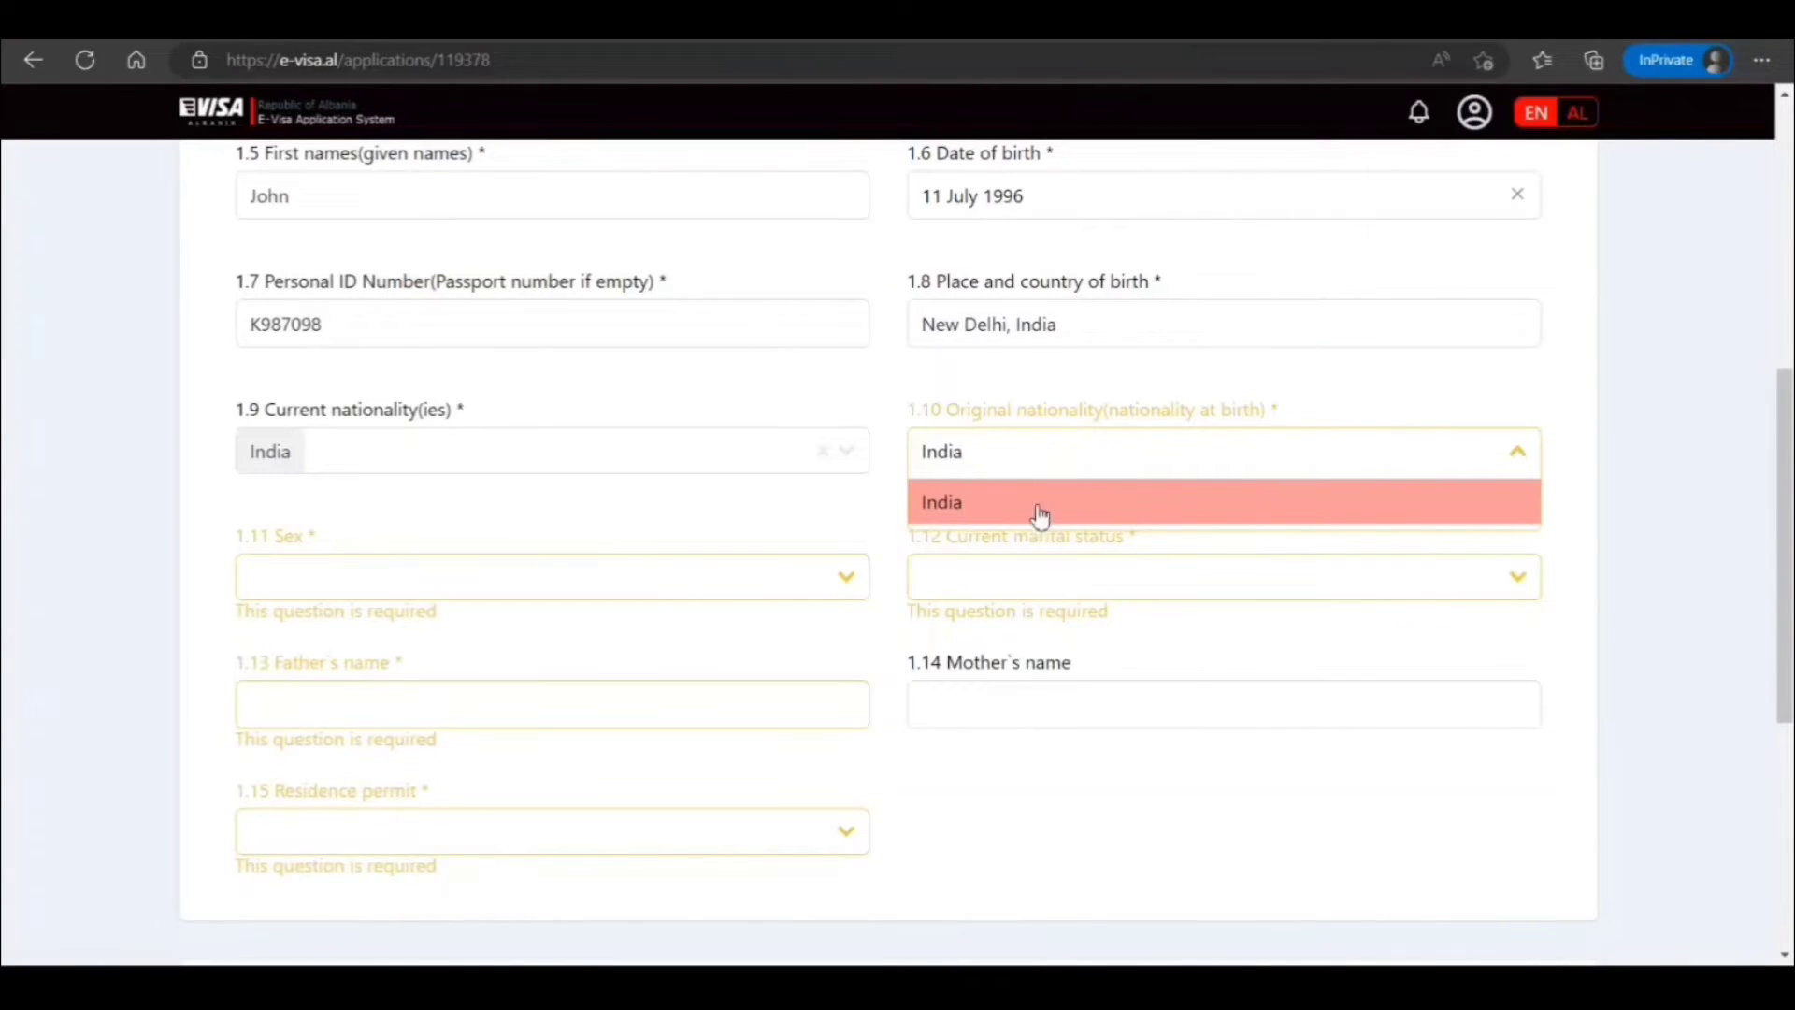
left_click(1040, 512)
left_click(639, 584)
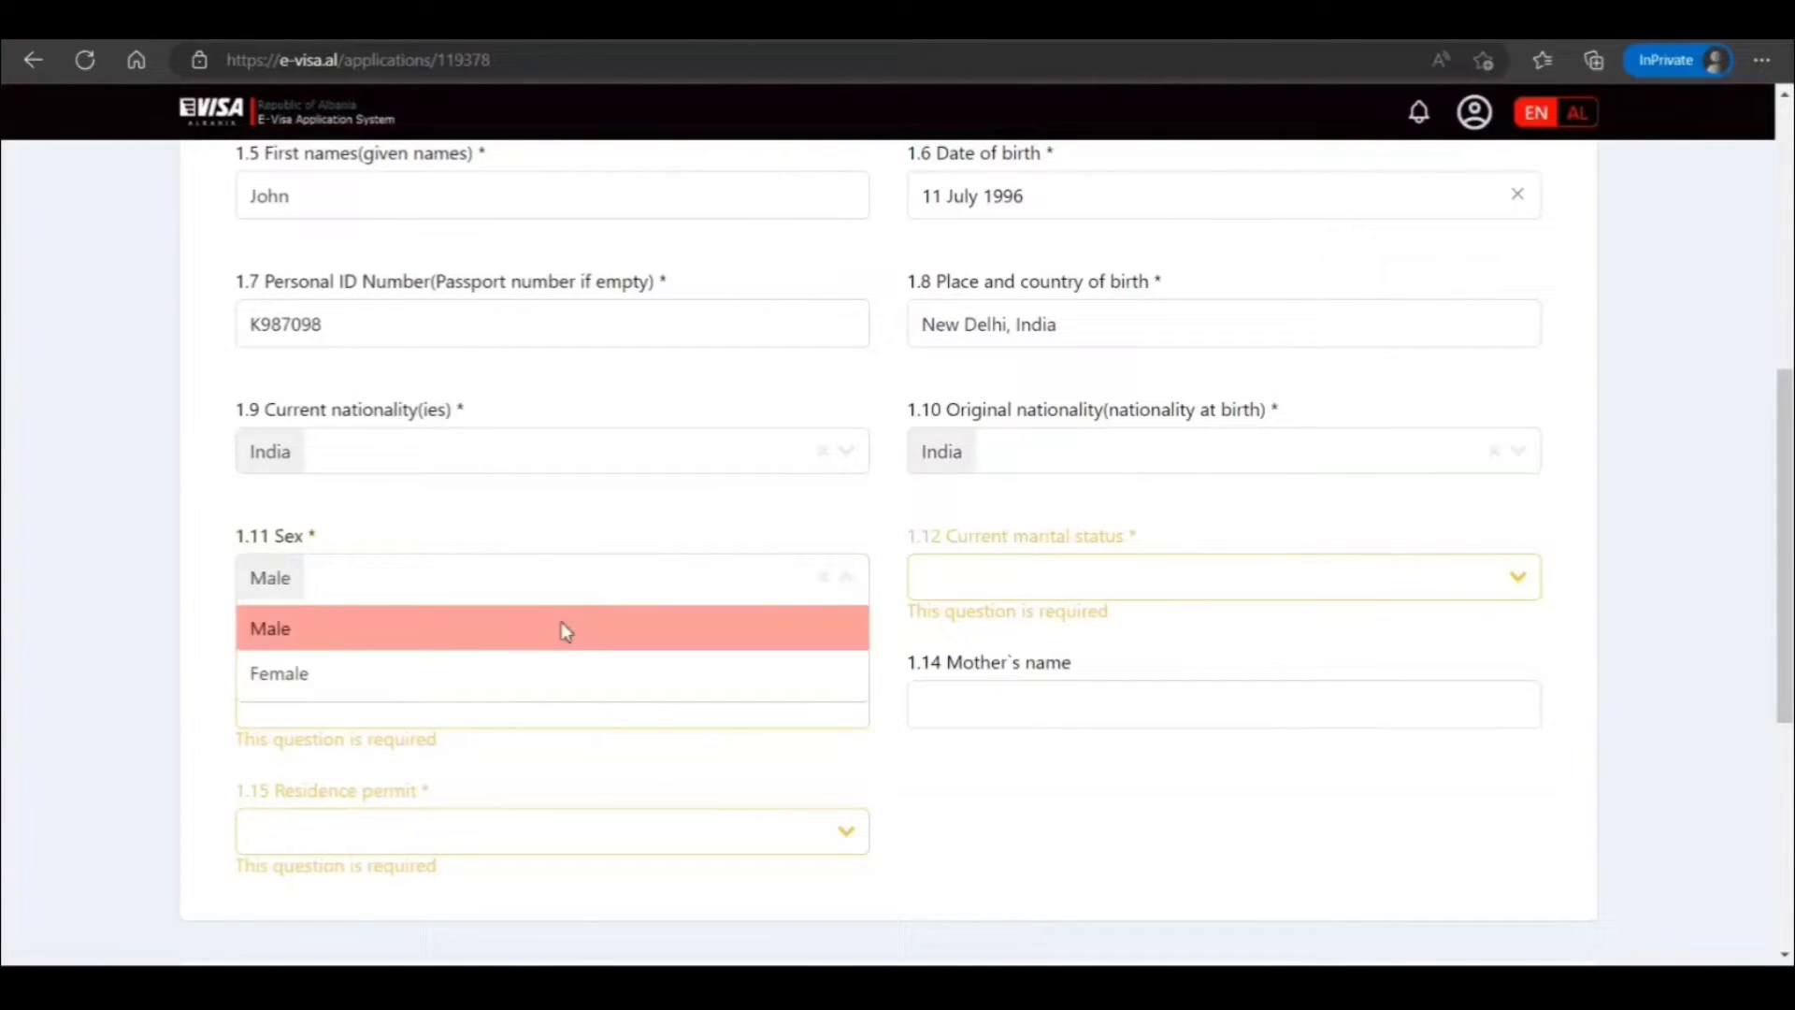
left_click(561, 626)
left_click(1166, 567)
left_click(996, 628)
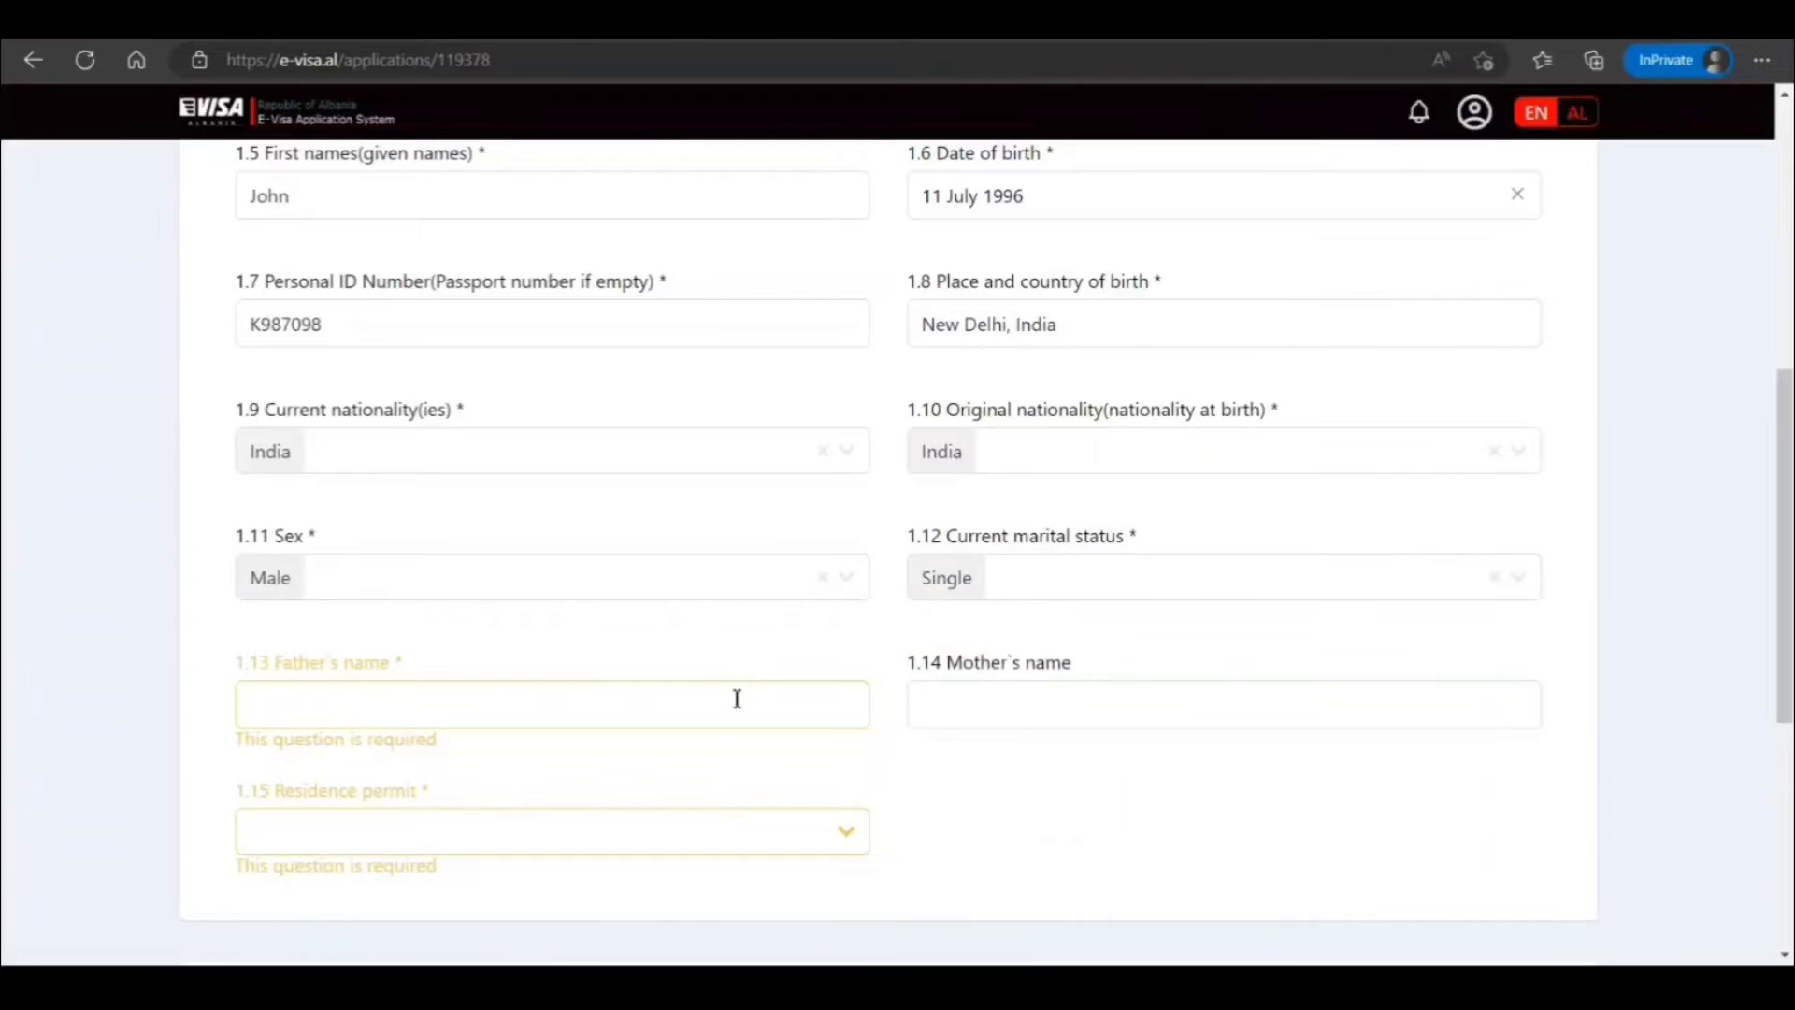
Enter the father's and mother's names and answer No for residence permit
left_click(737, 698)
type("P")
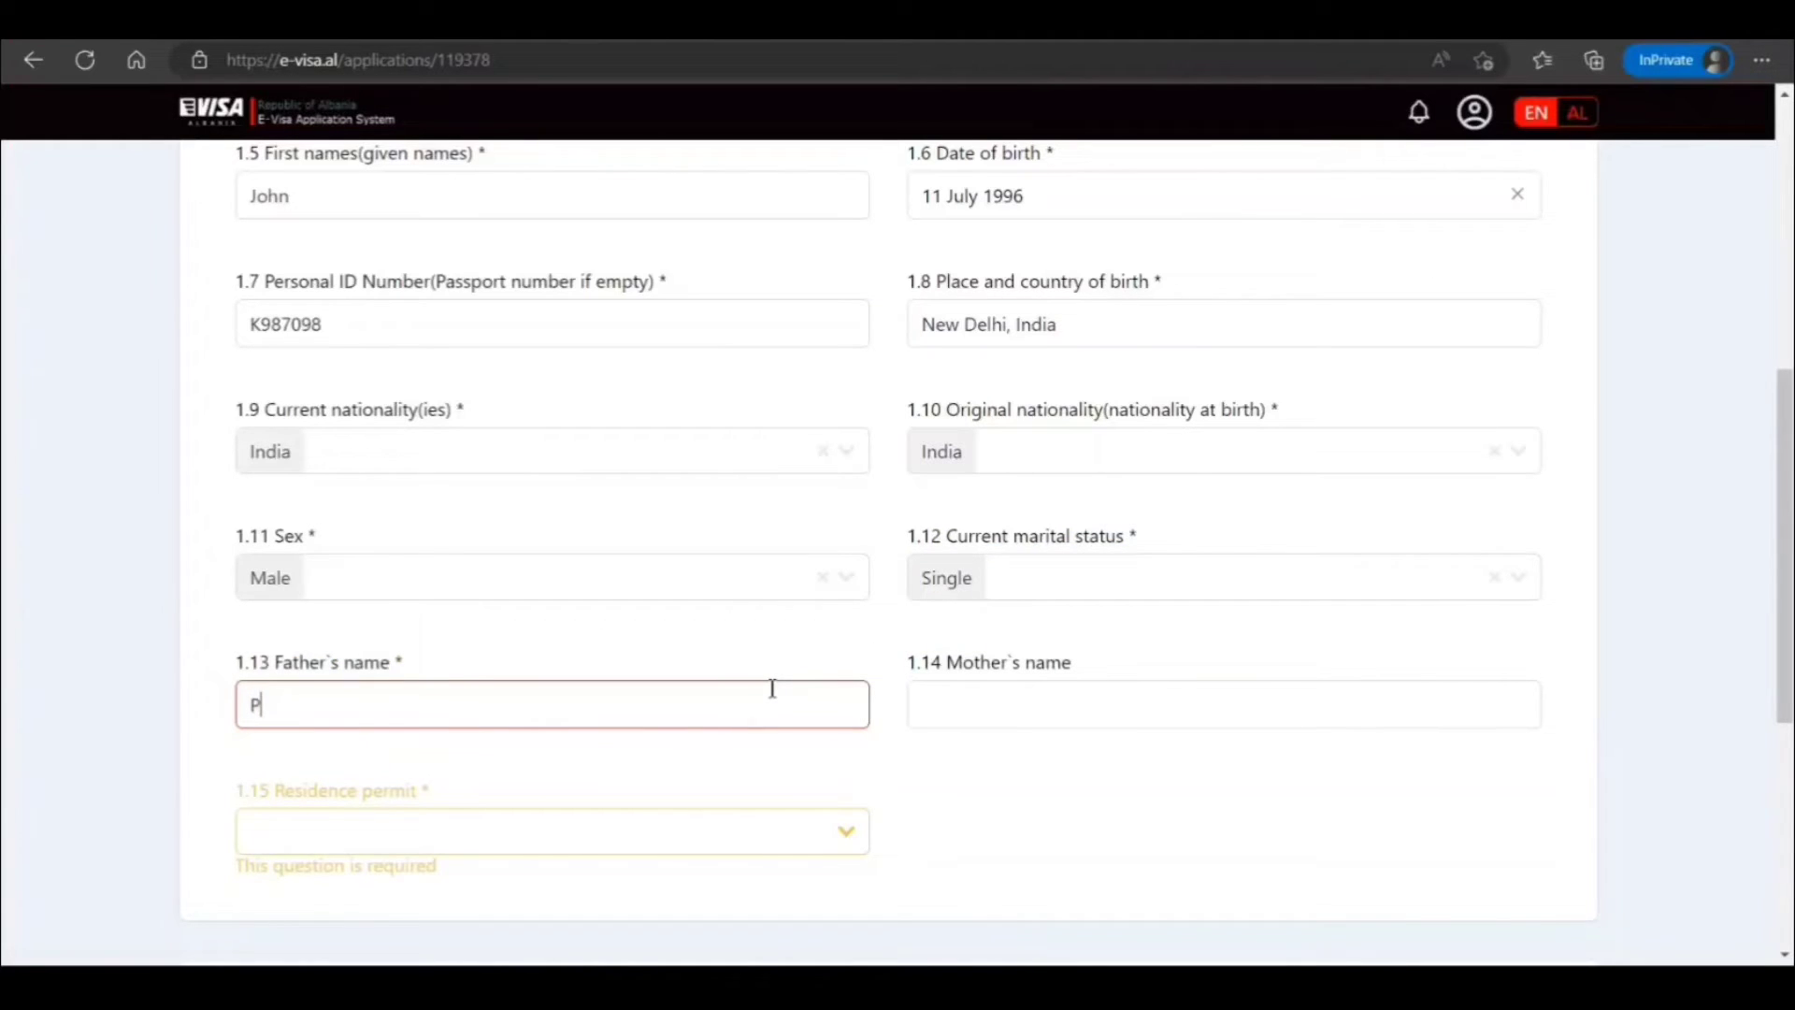
type("eter Smith")
scroll(788, 688, "down", 3)
left_click(785, 571)
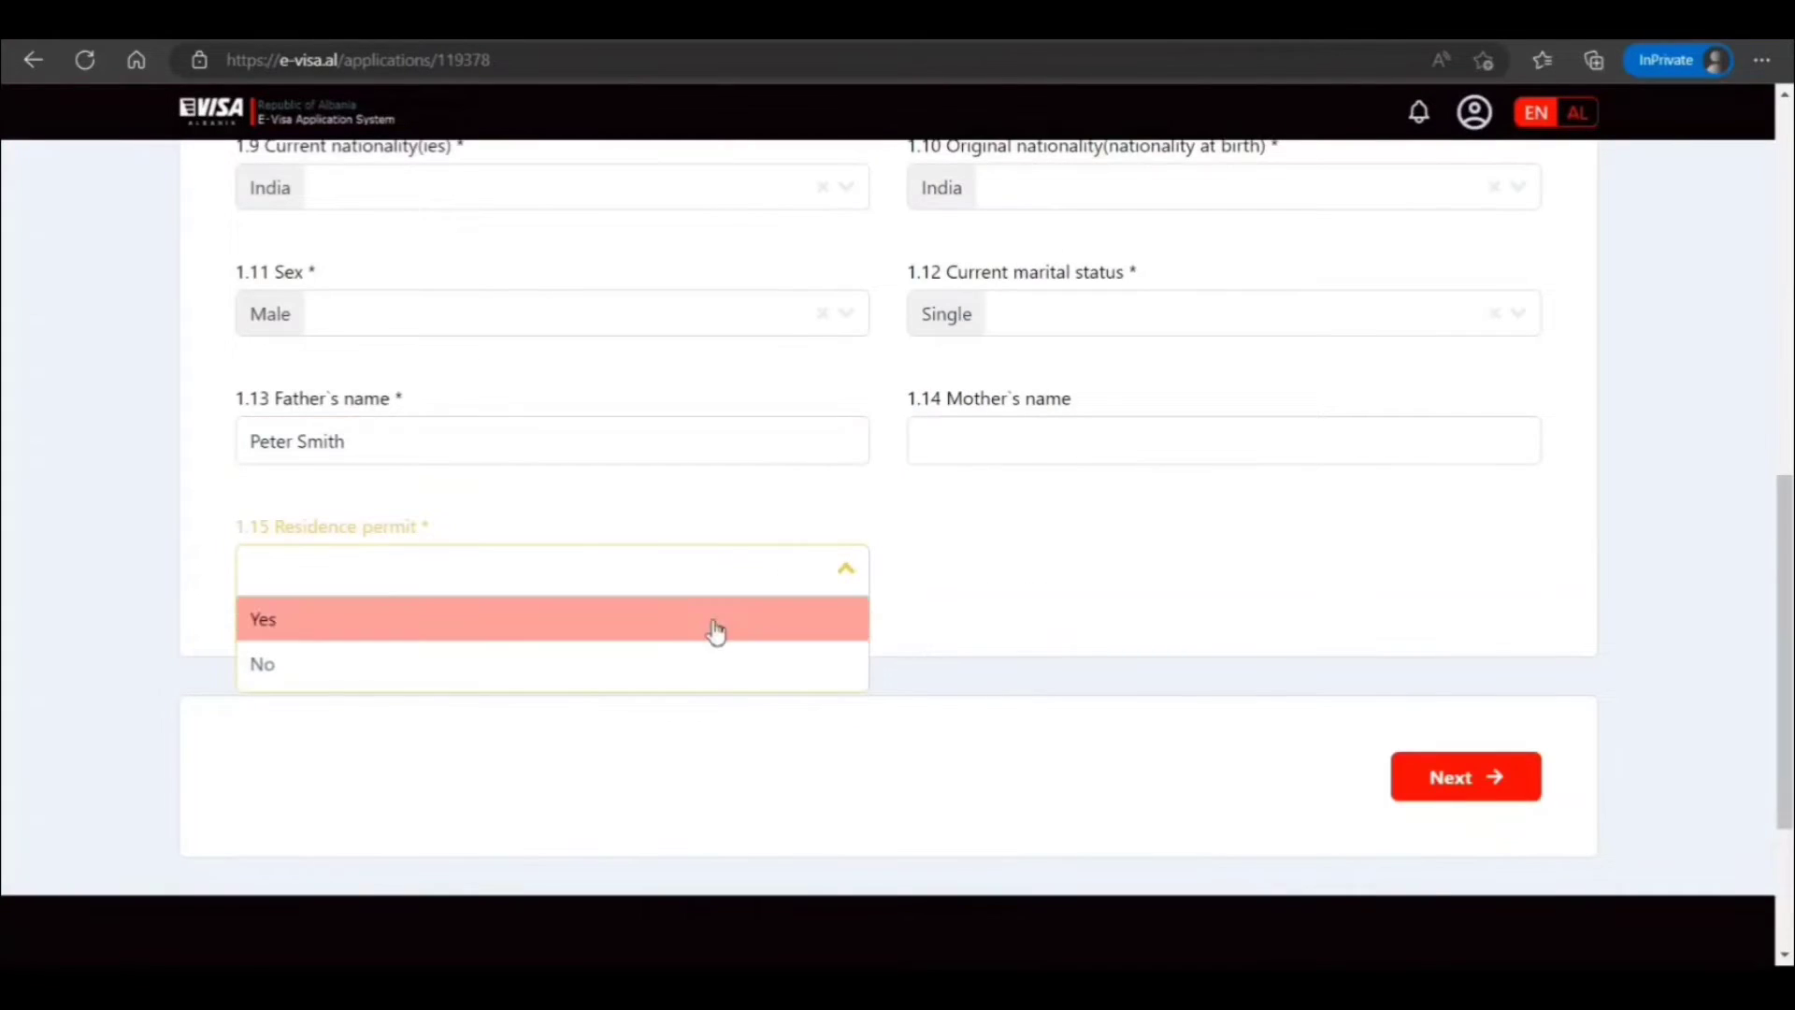
left_click(697, 659)
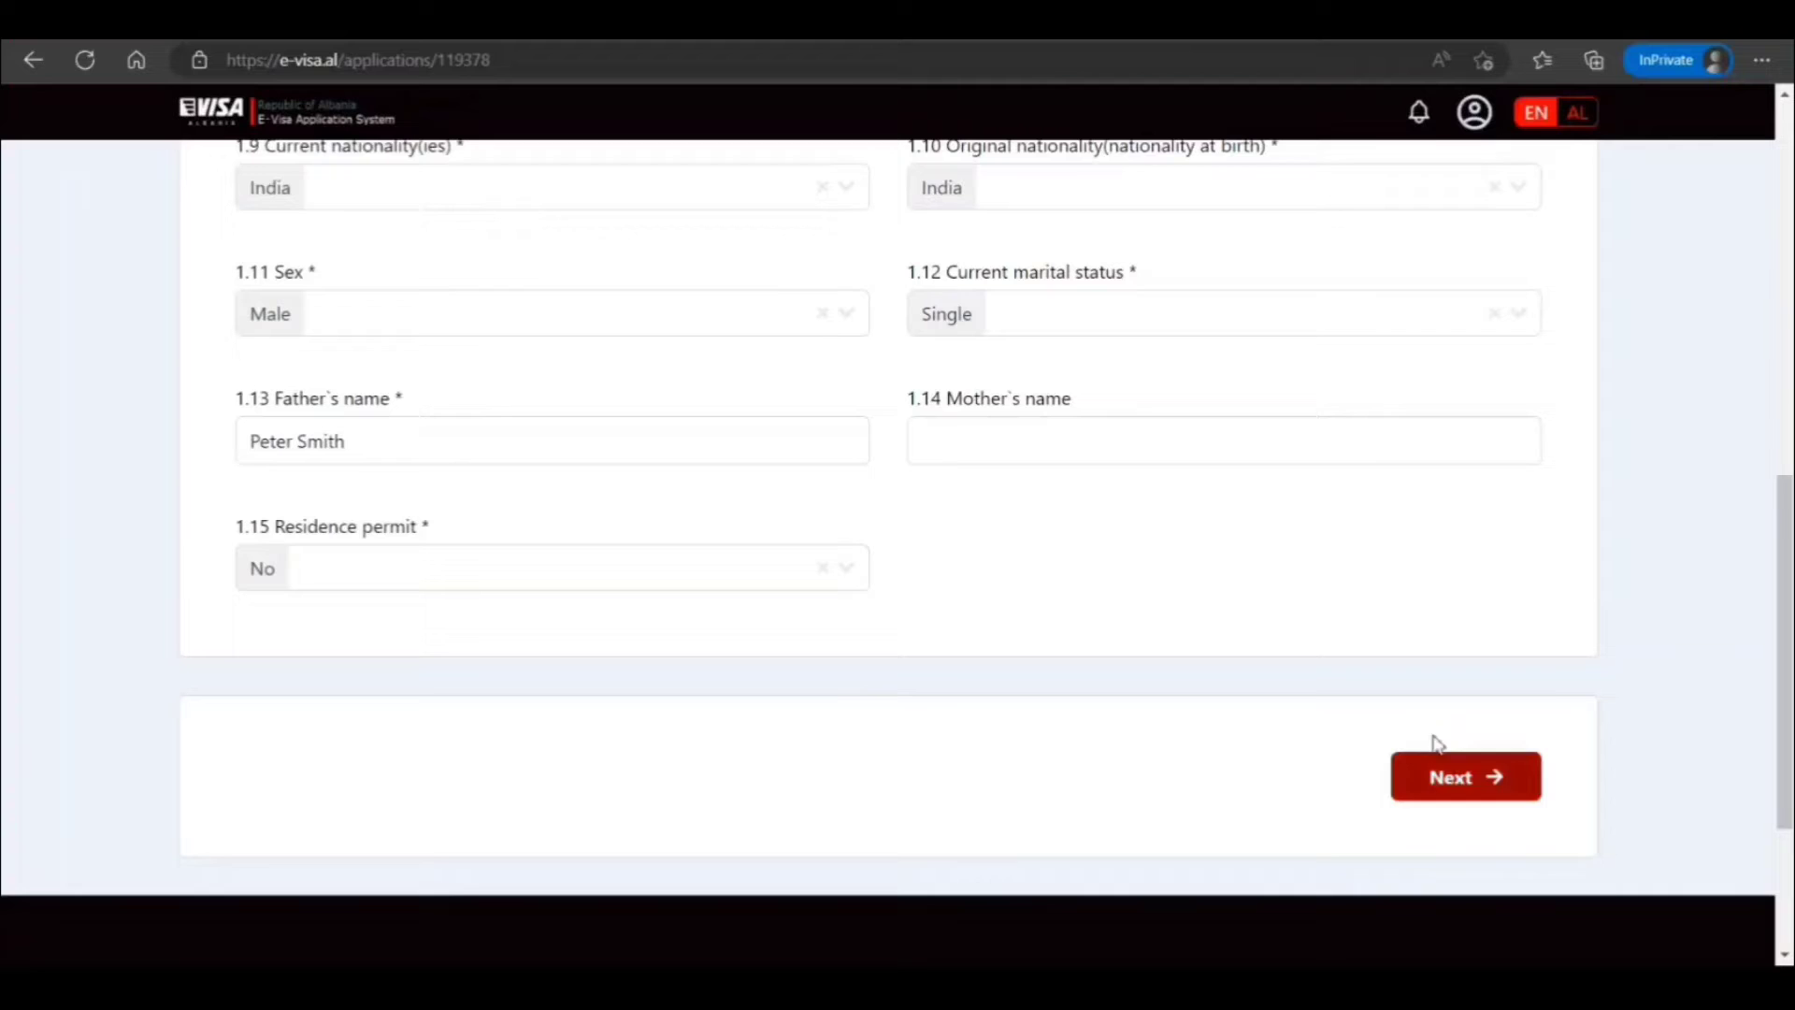
left_click(1056, 440)
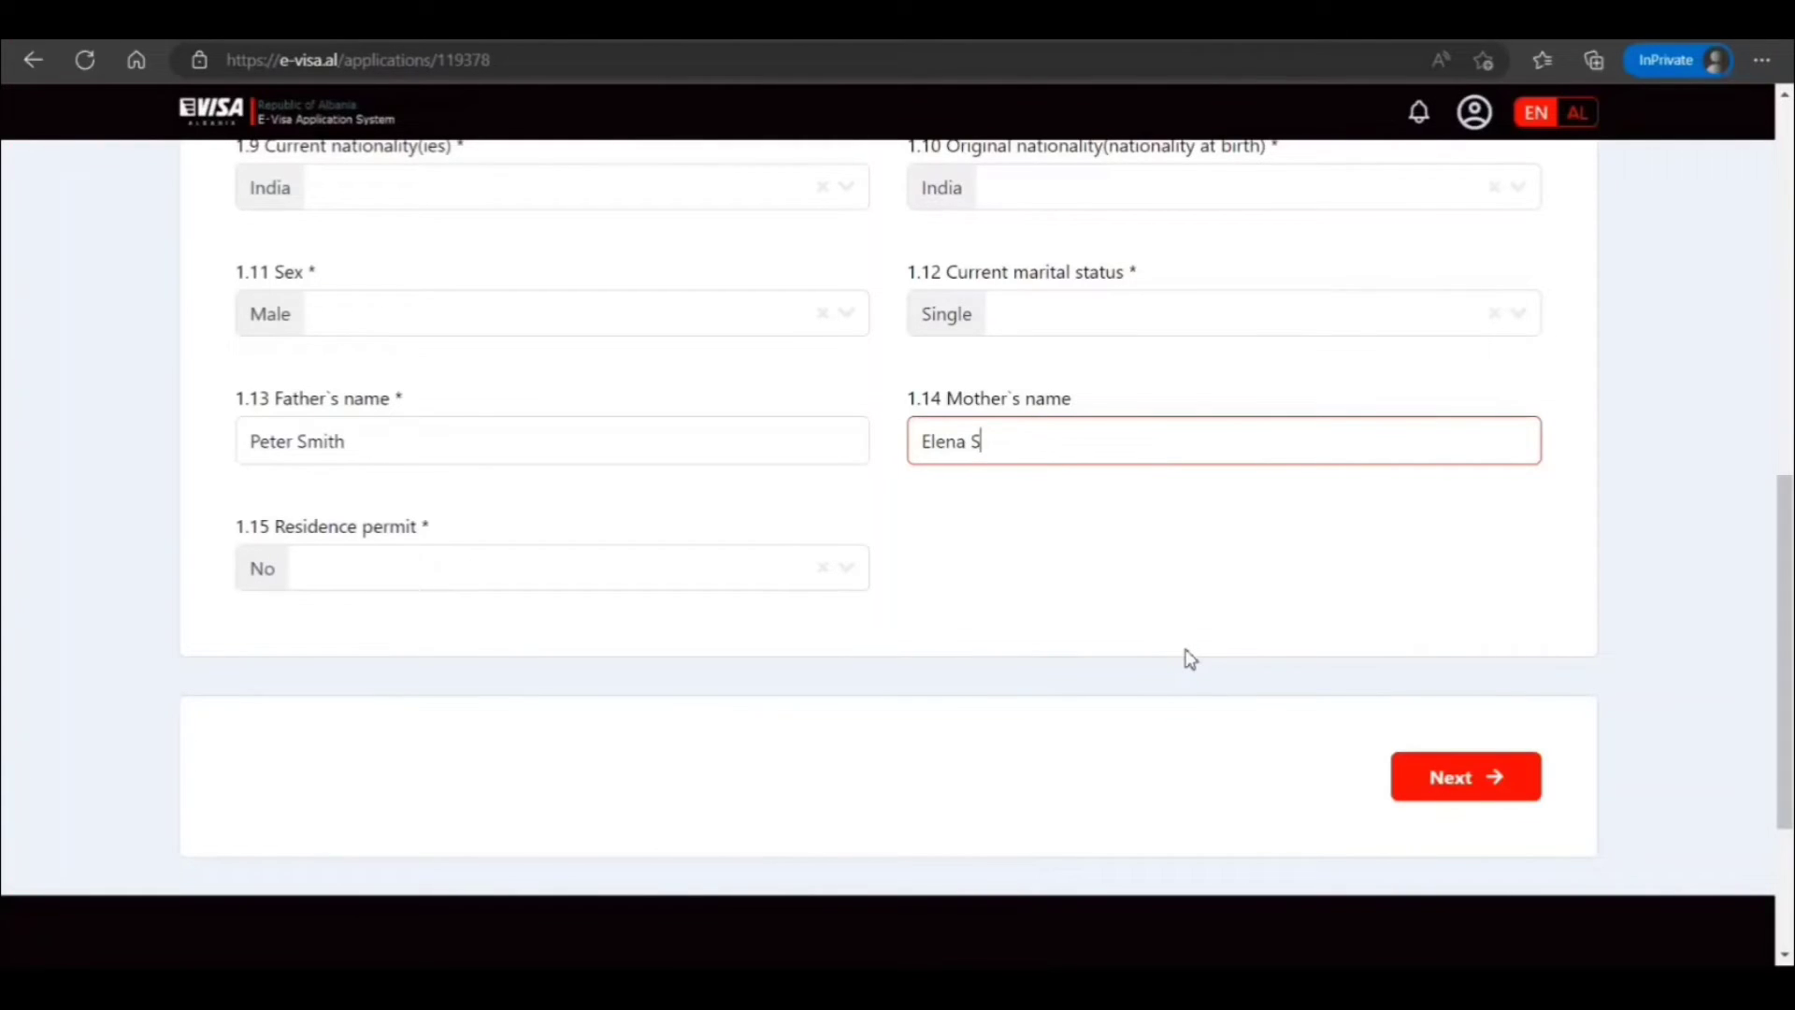
left_click(1206, 634)
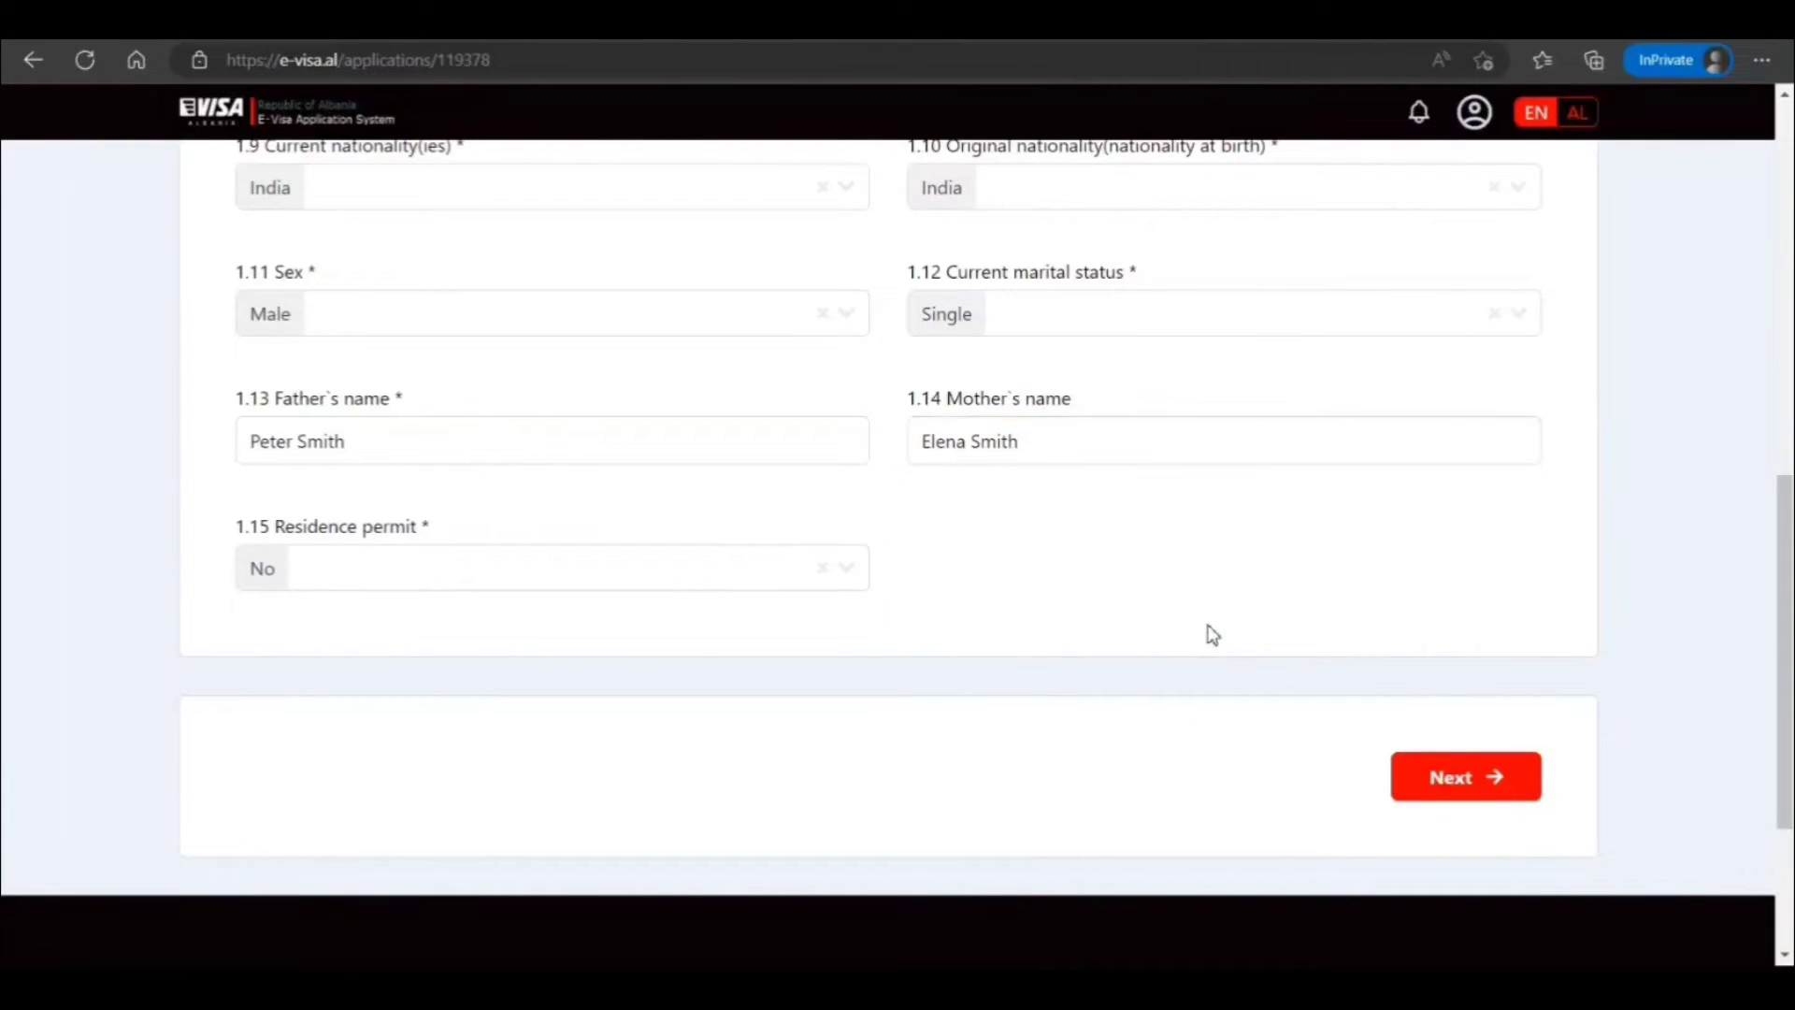
On the passport step, choose National passport and enter the passport number
left_click(1445, 774)
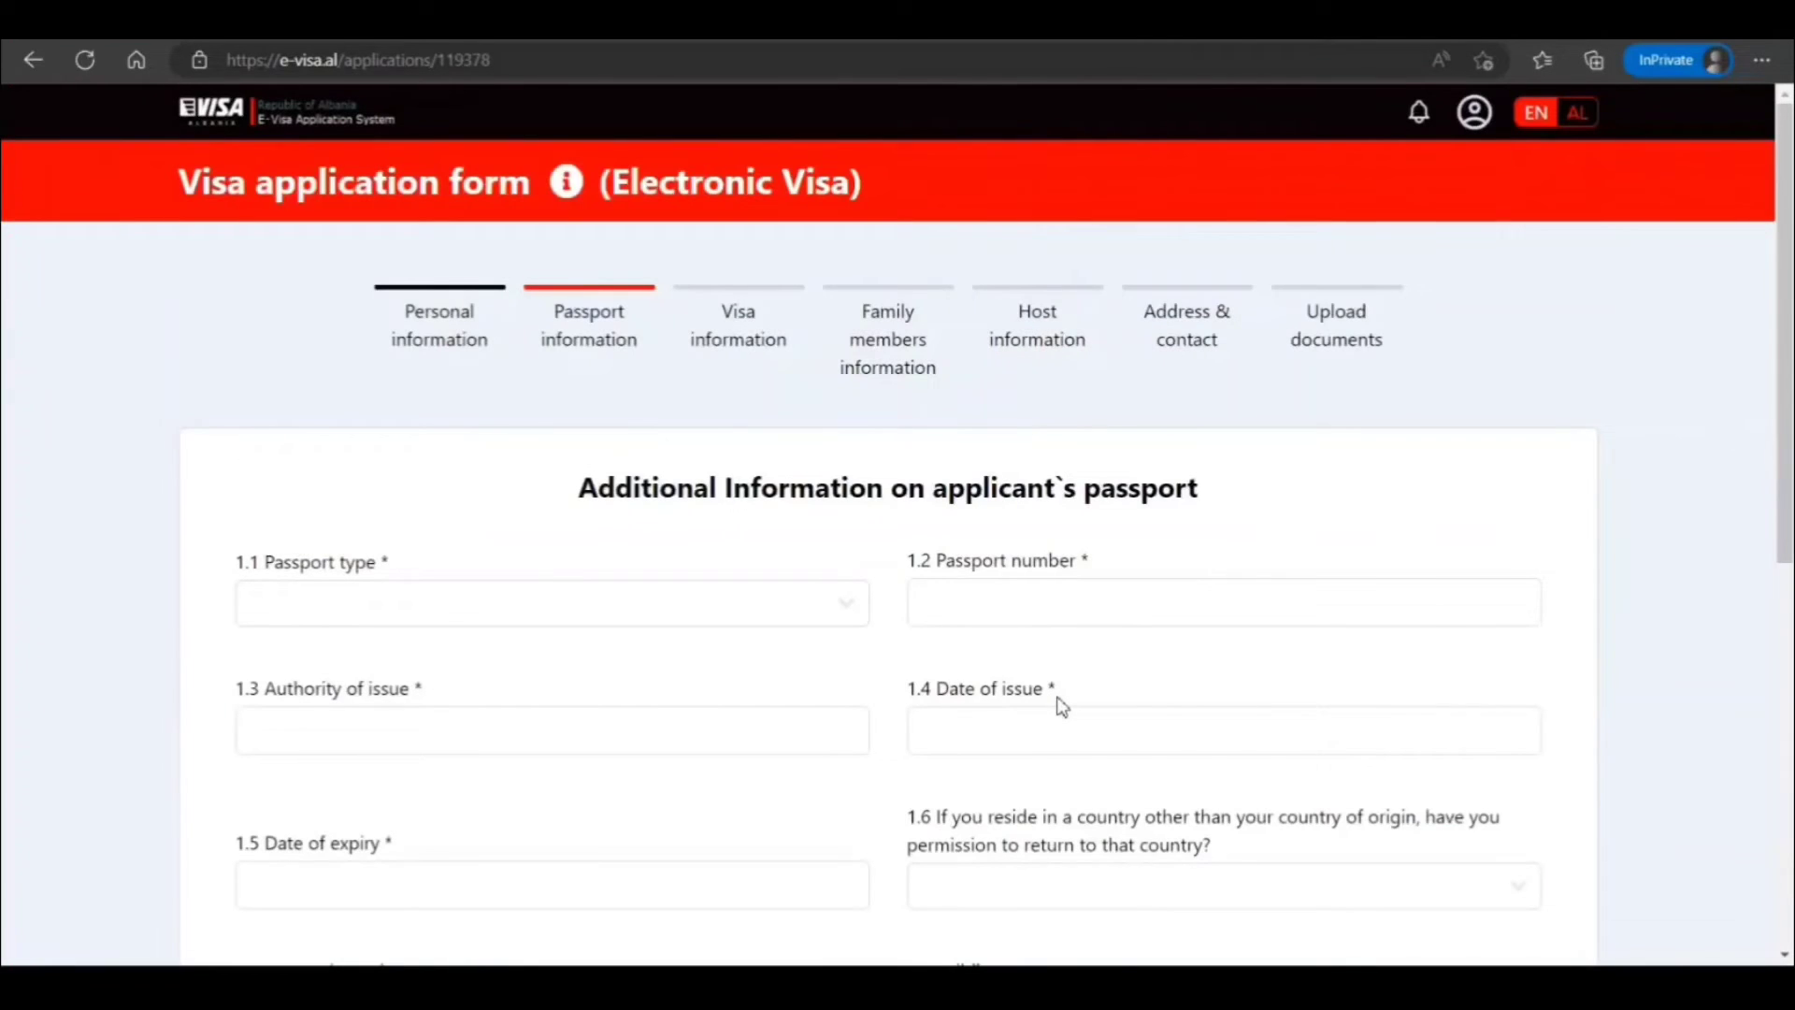
left_click(855, 614)
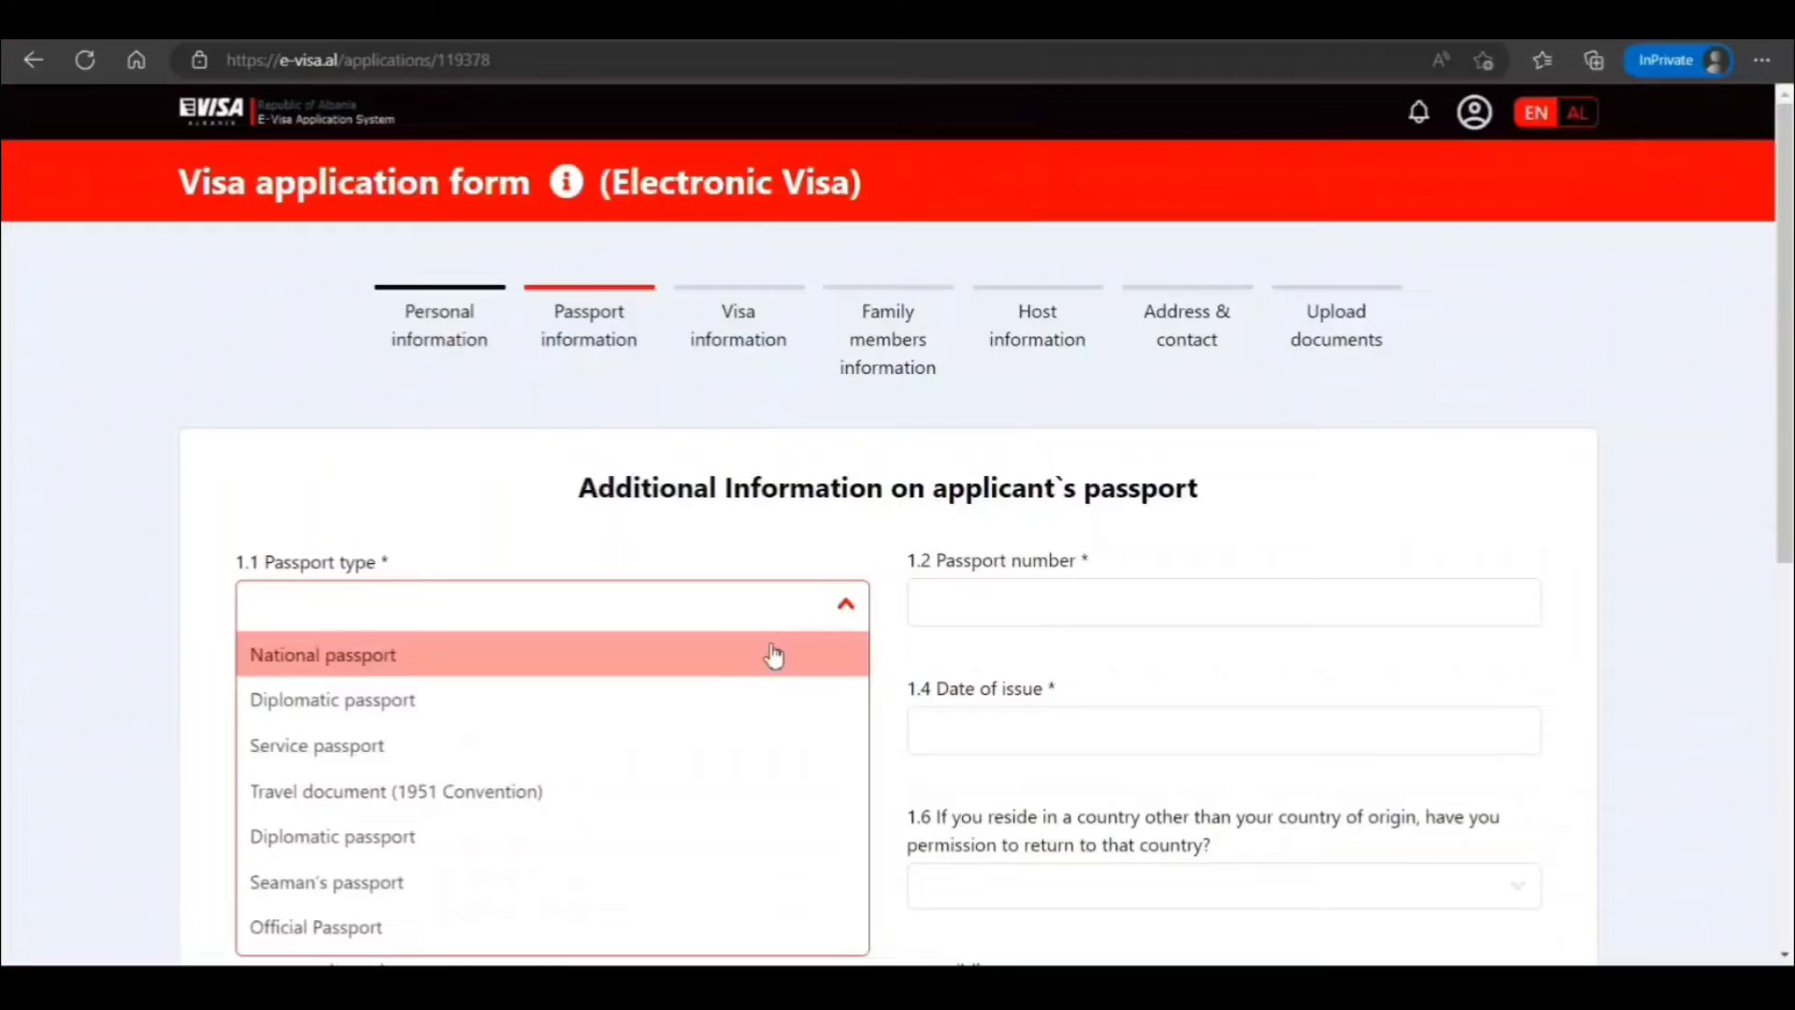
scroll(773, 657, "down", 1)
left_click(757, 533)
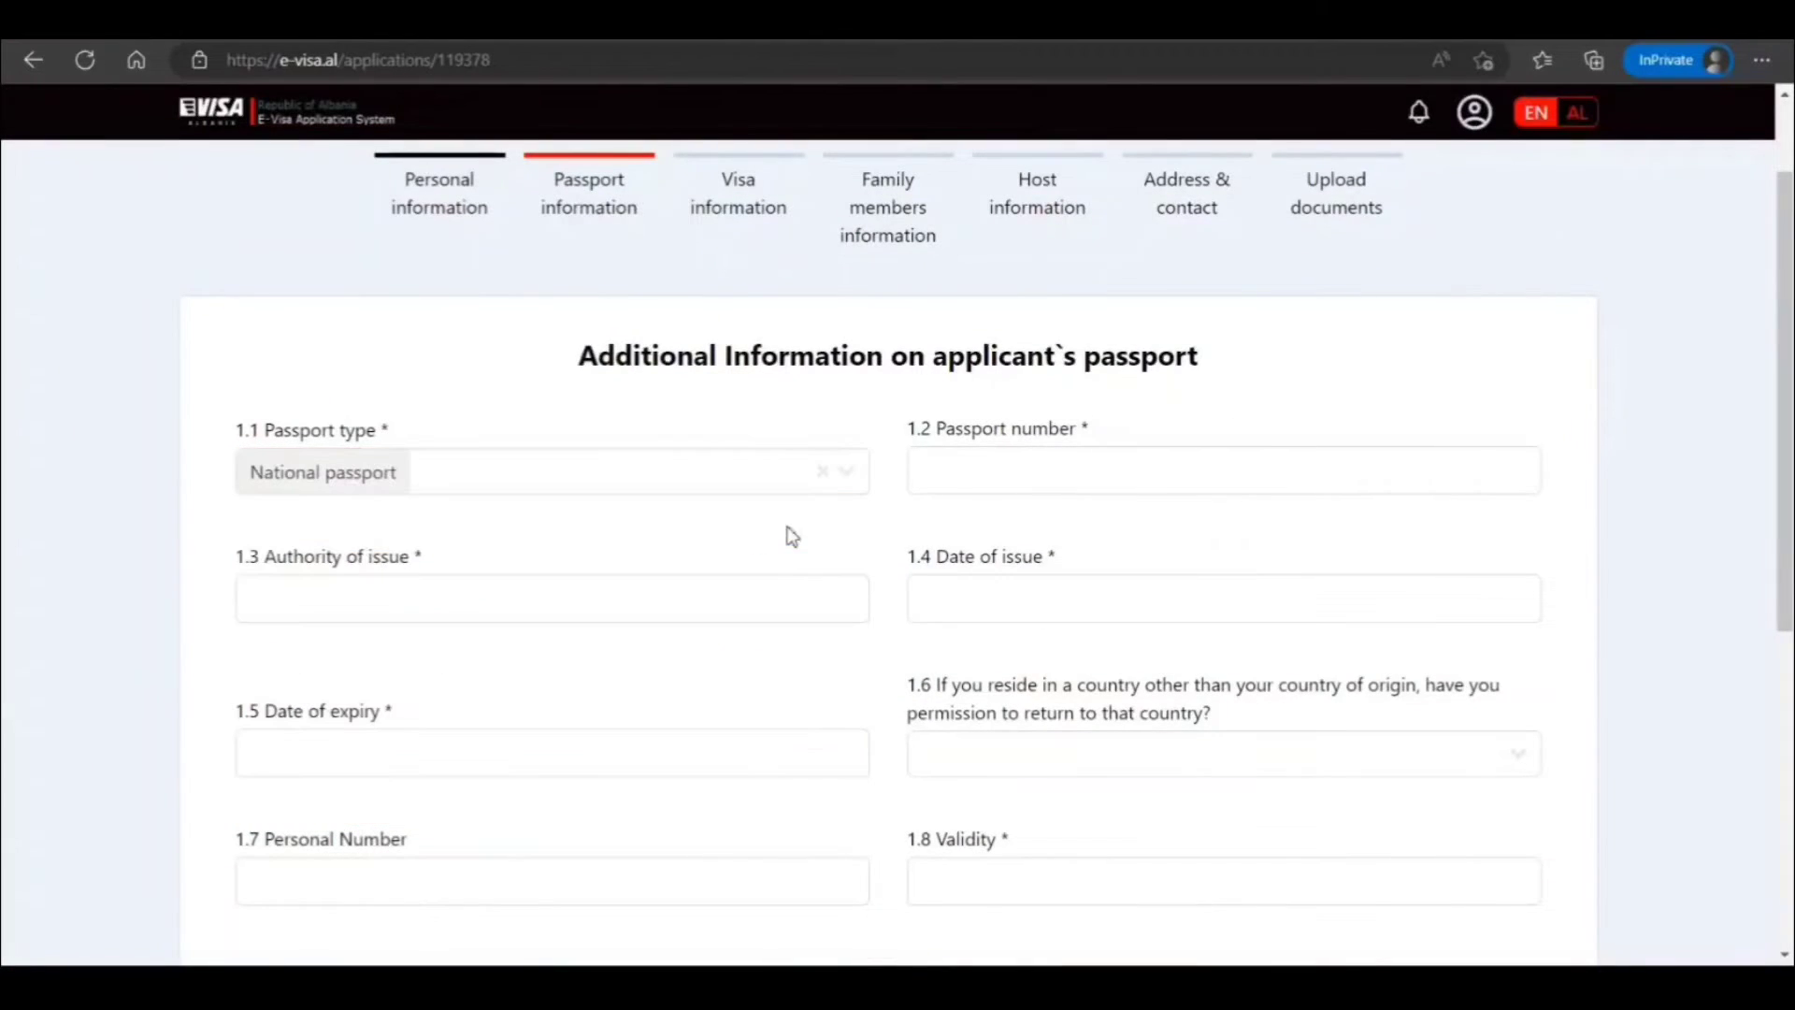
left_click(1055, 465)
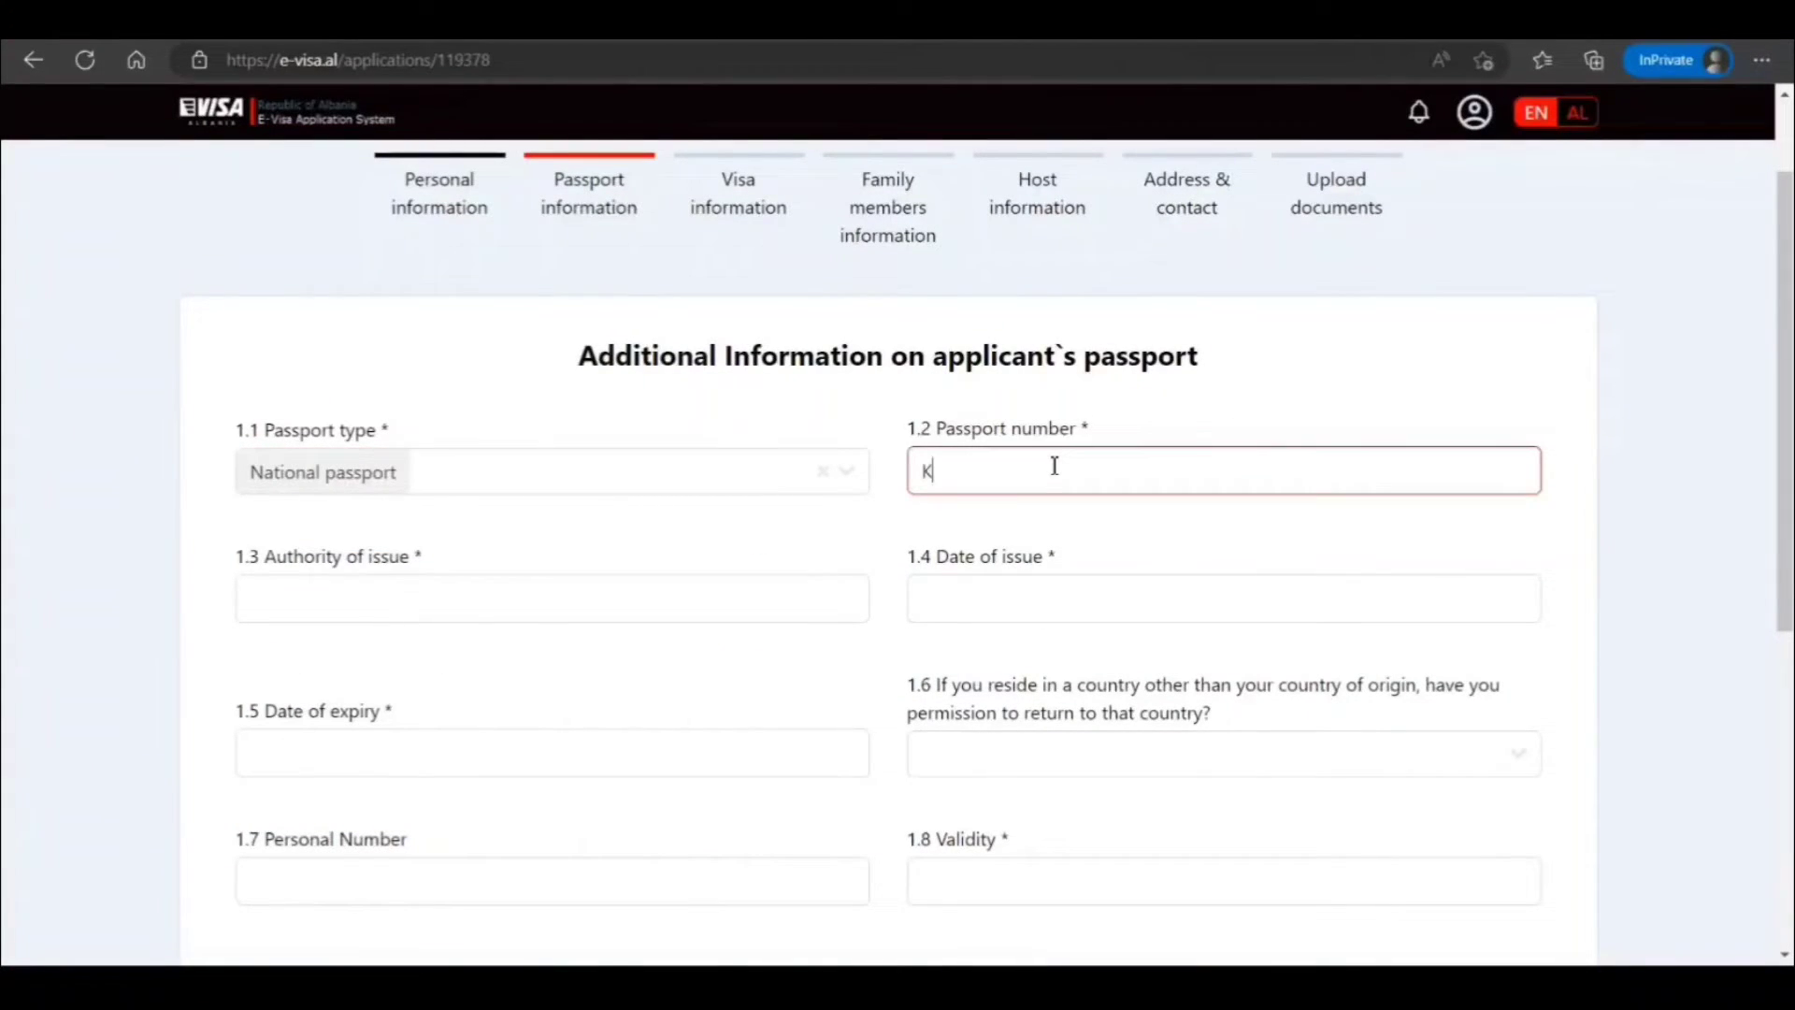
type("K8989898")
left_click(563, 599)
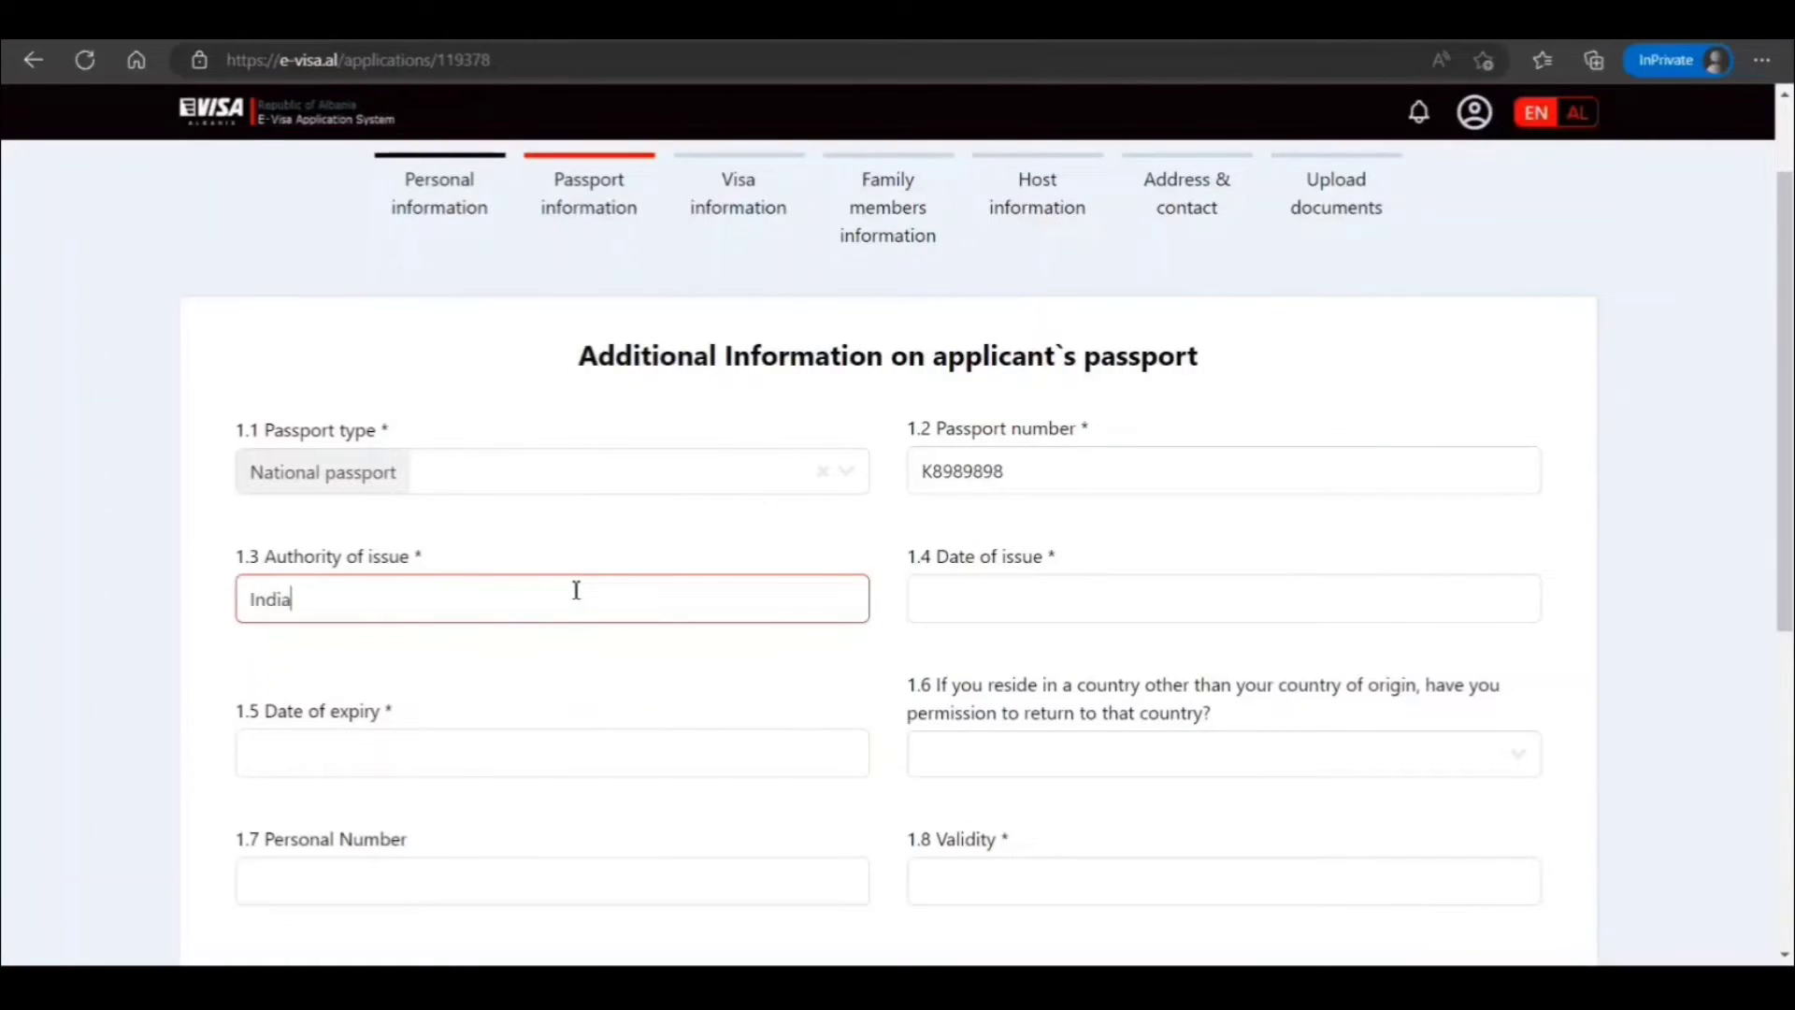
Set the passport issue date to 8 June 2016 and expiry to 4 June 2026
left_click(986, 587)
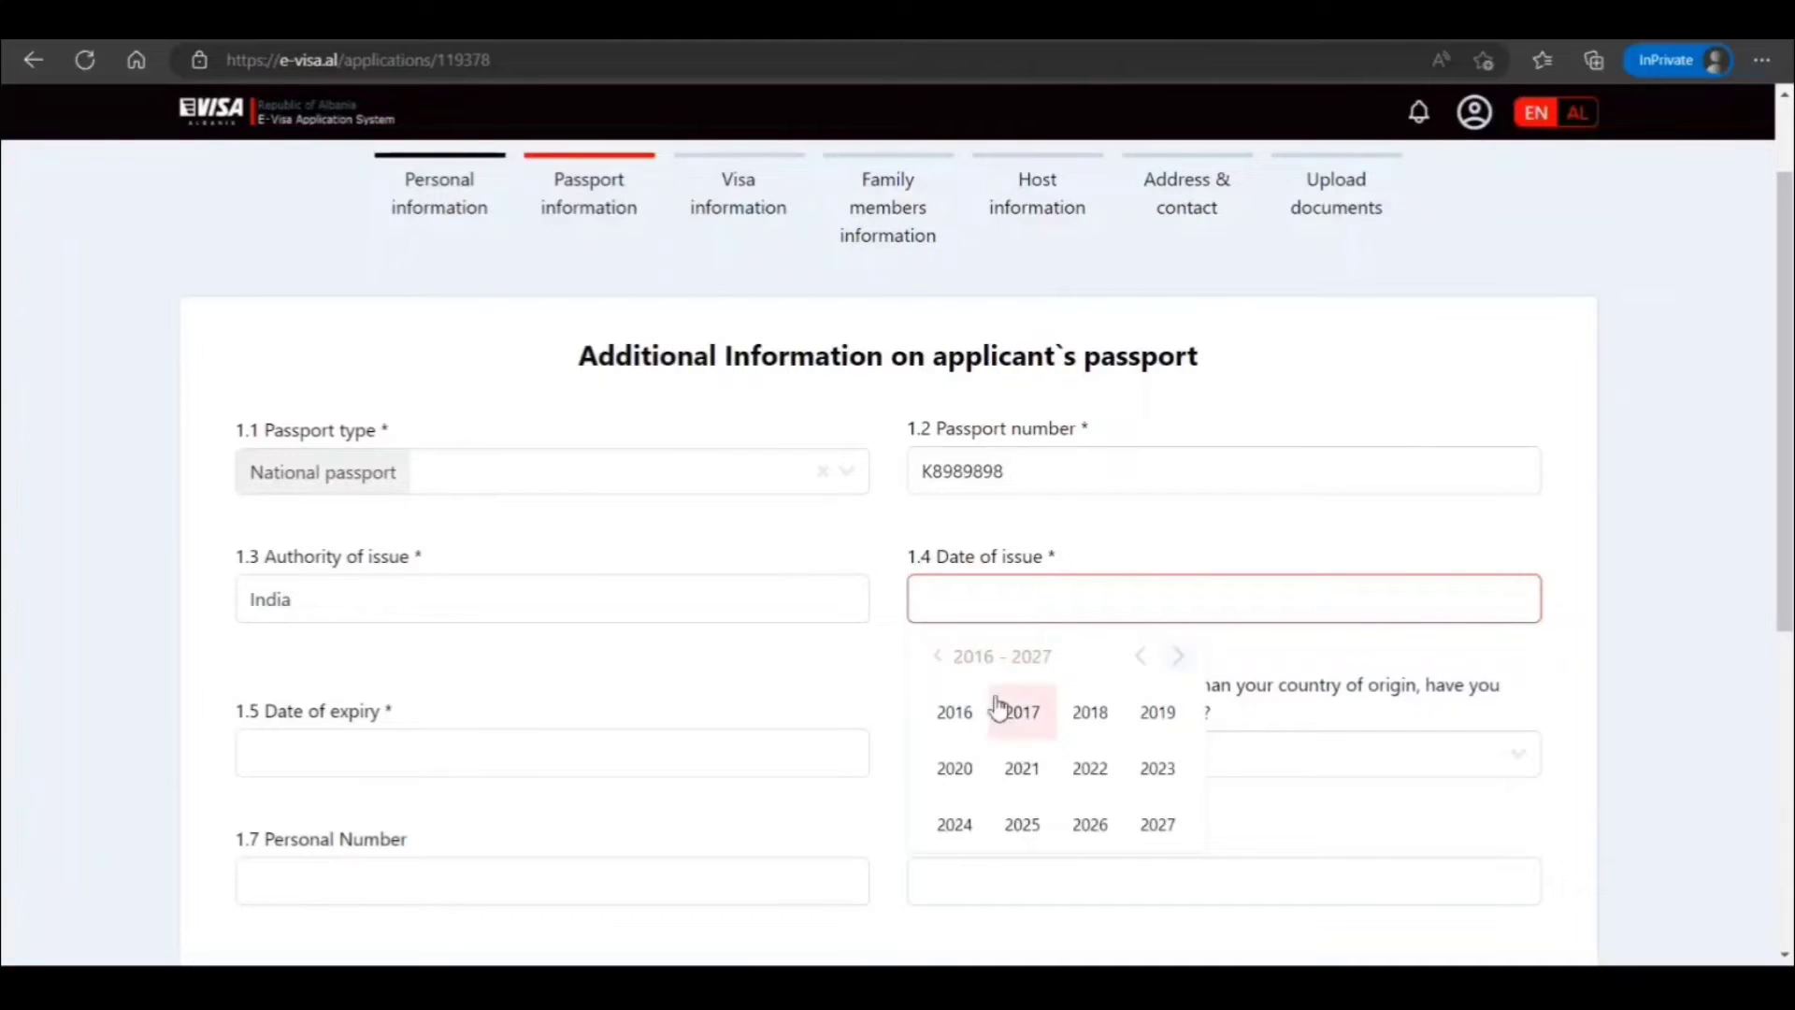
left_click(967, 721)
left_click(1025, 767)
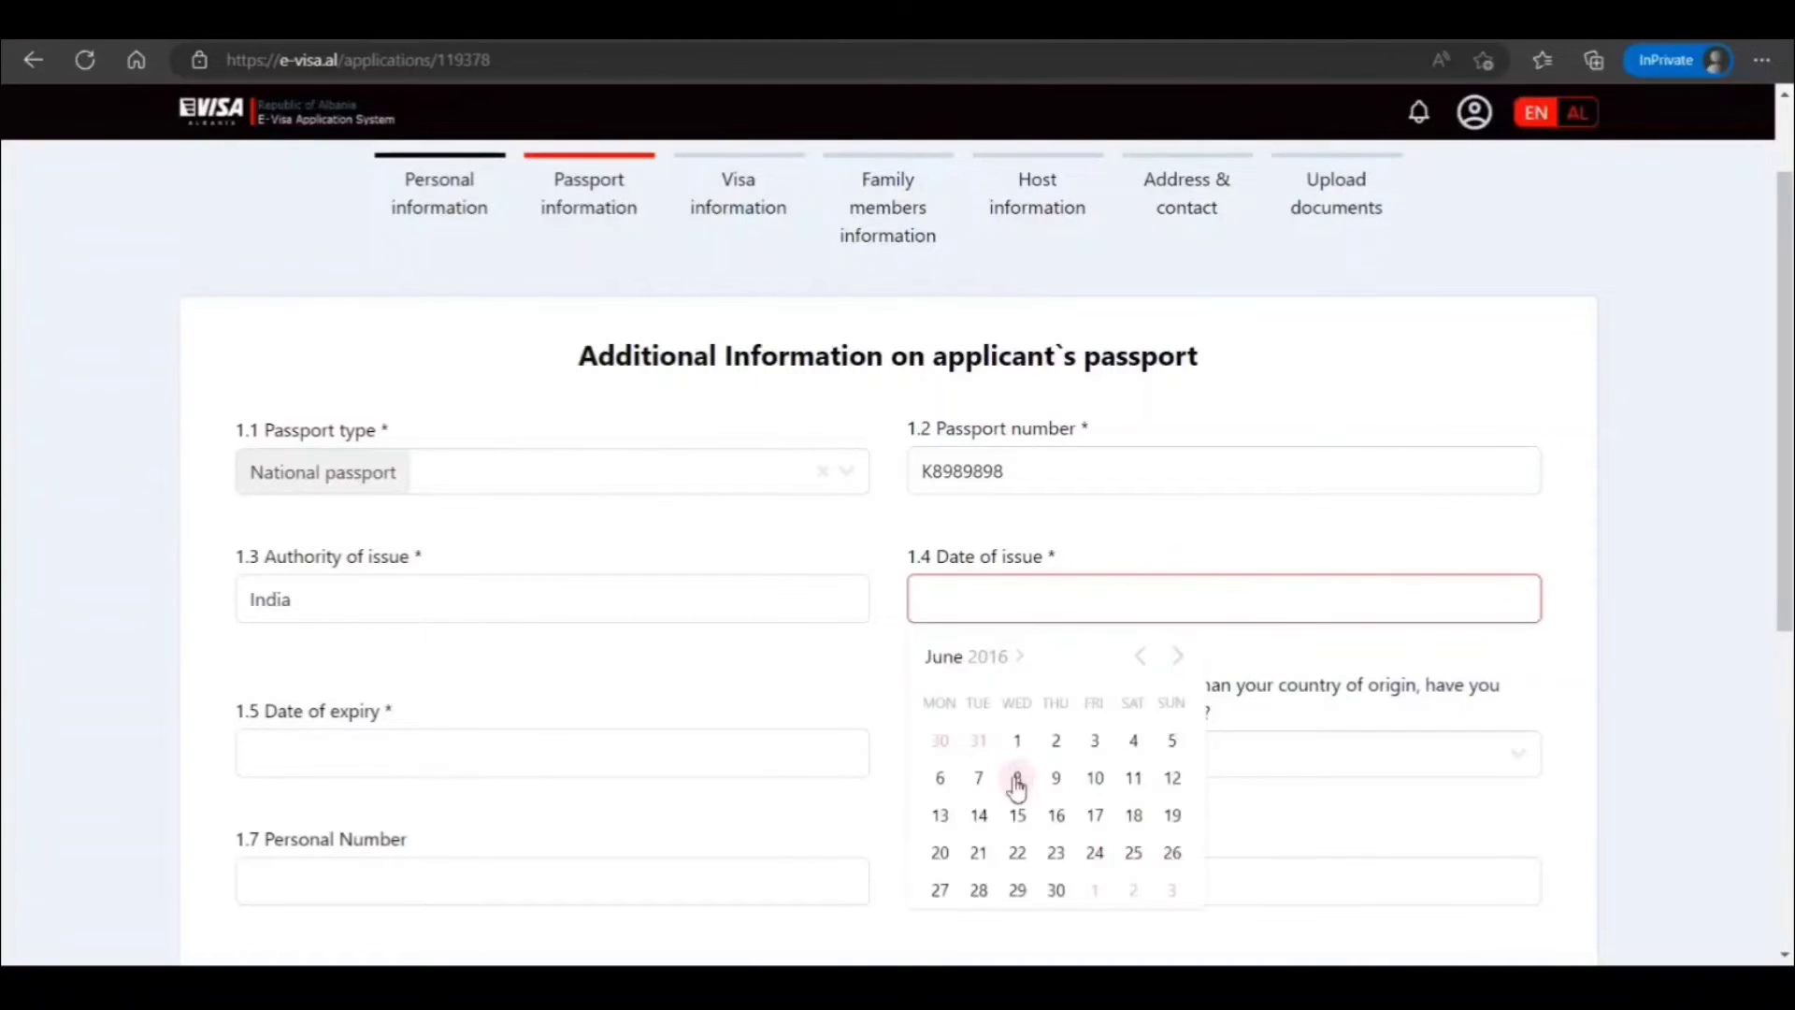
left_click(1017, 781)
left_click(570, 758)
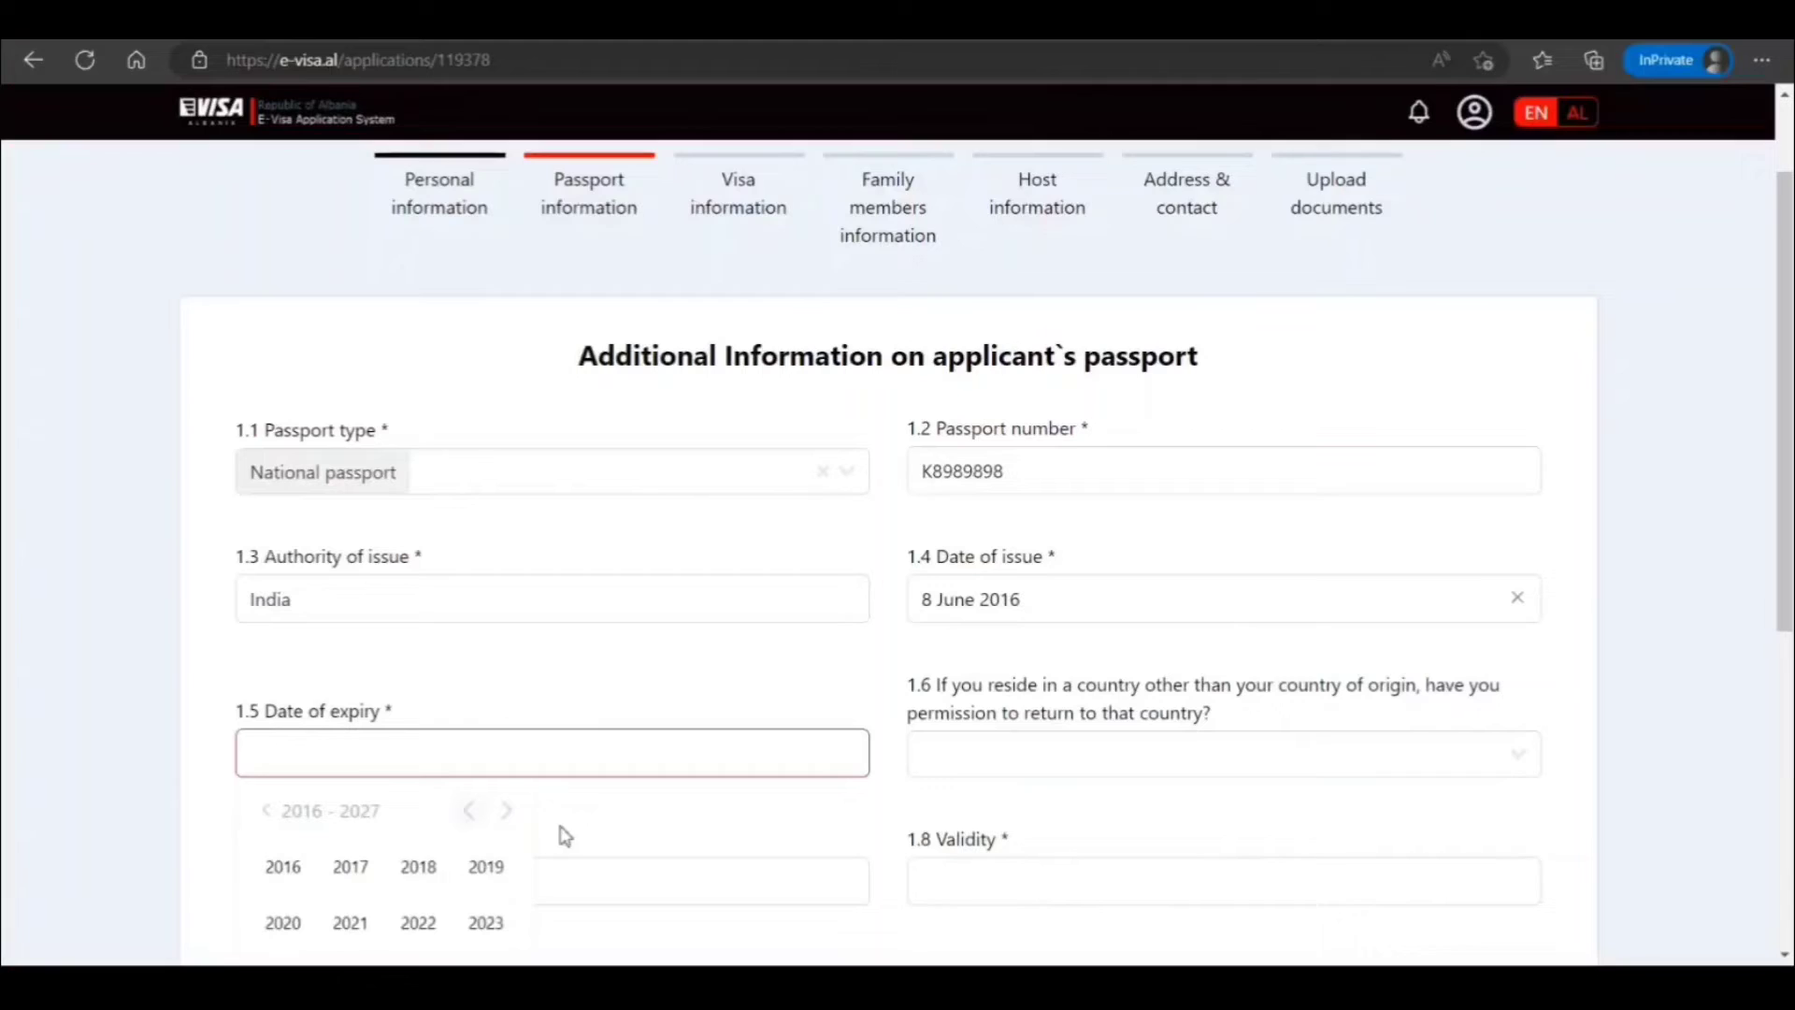
scroll(430, 860, "down", 2)
left_click(425, 852)
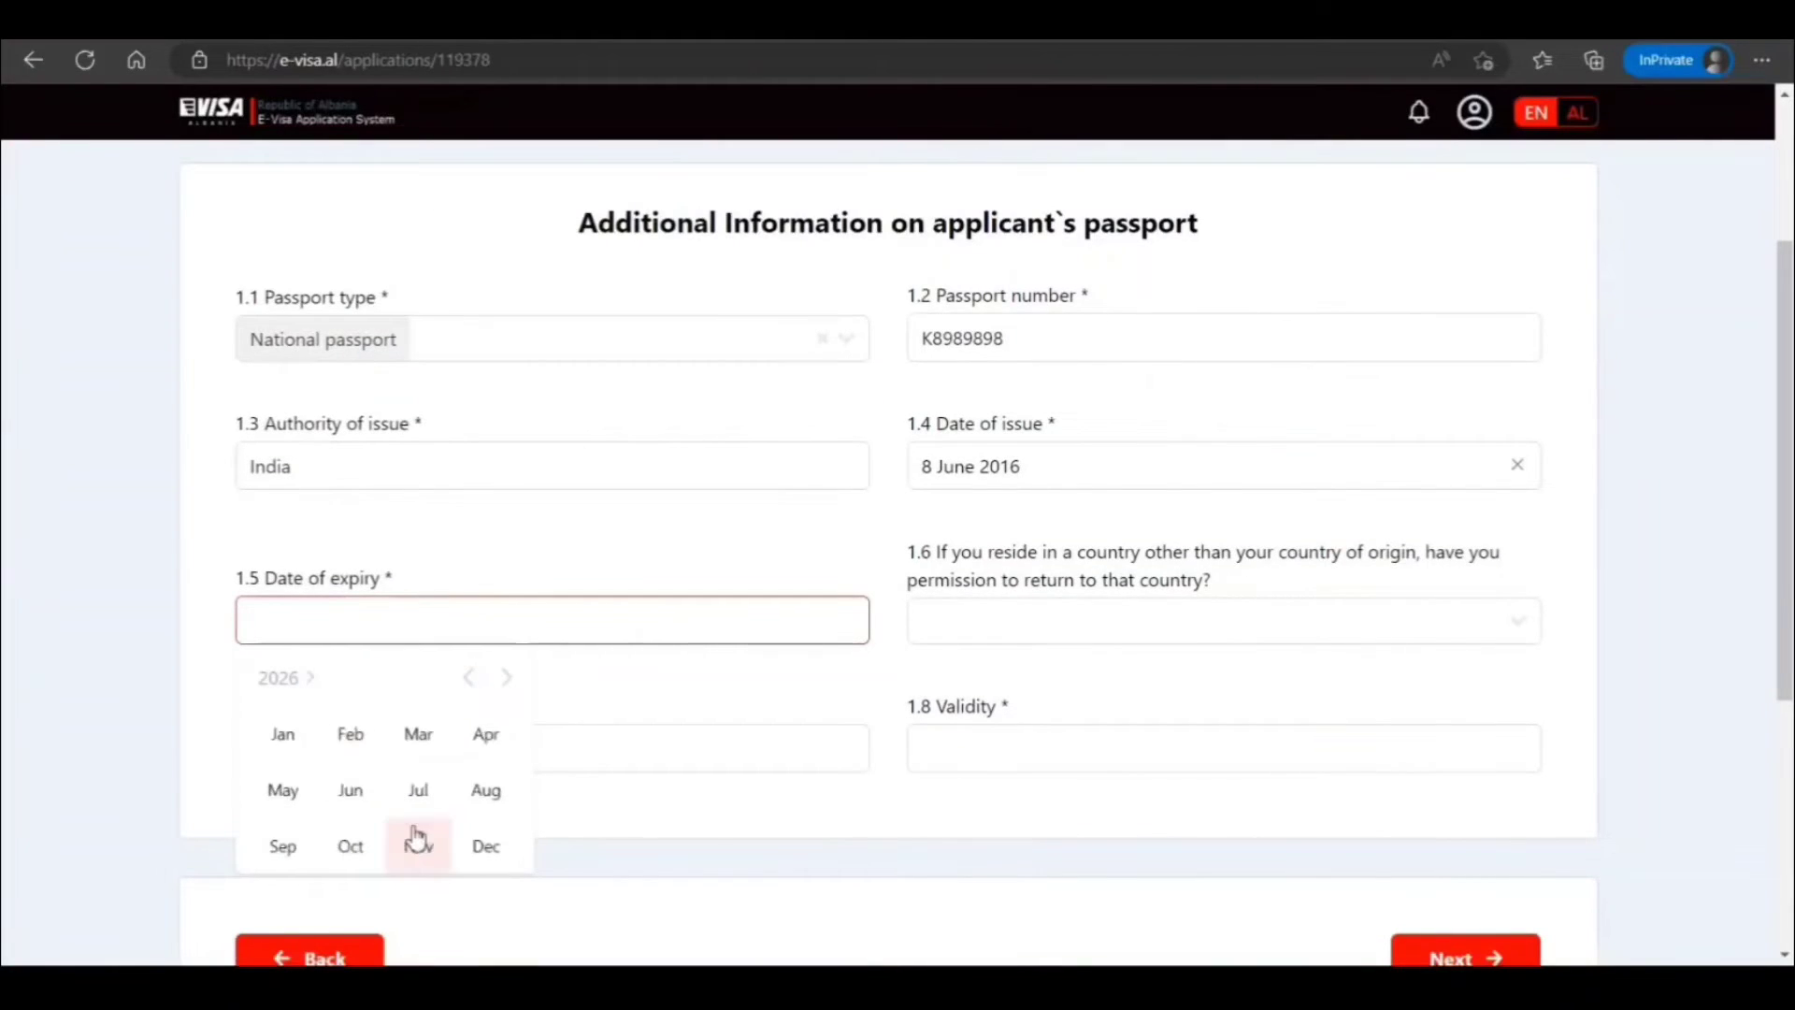
left_click(351, 796)
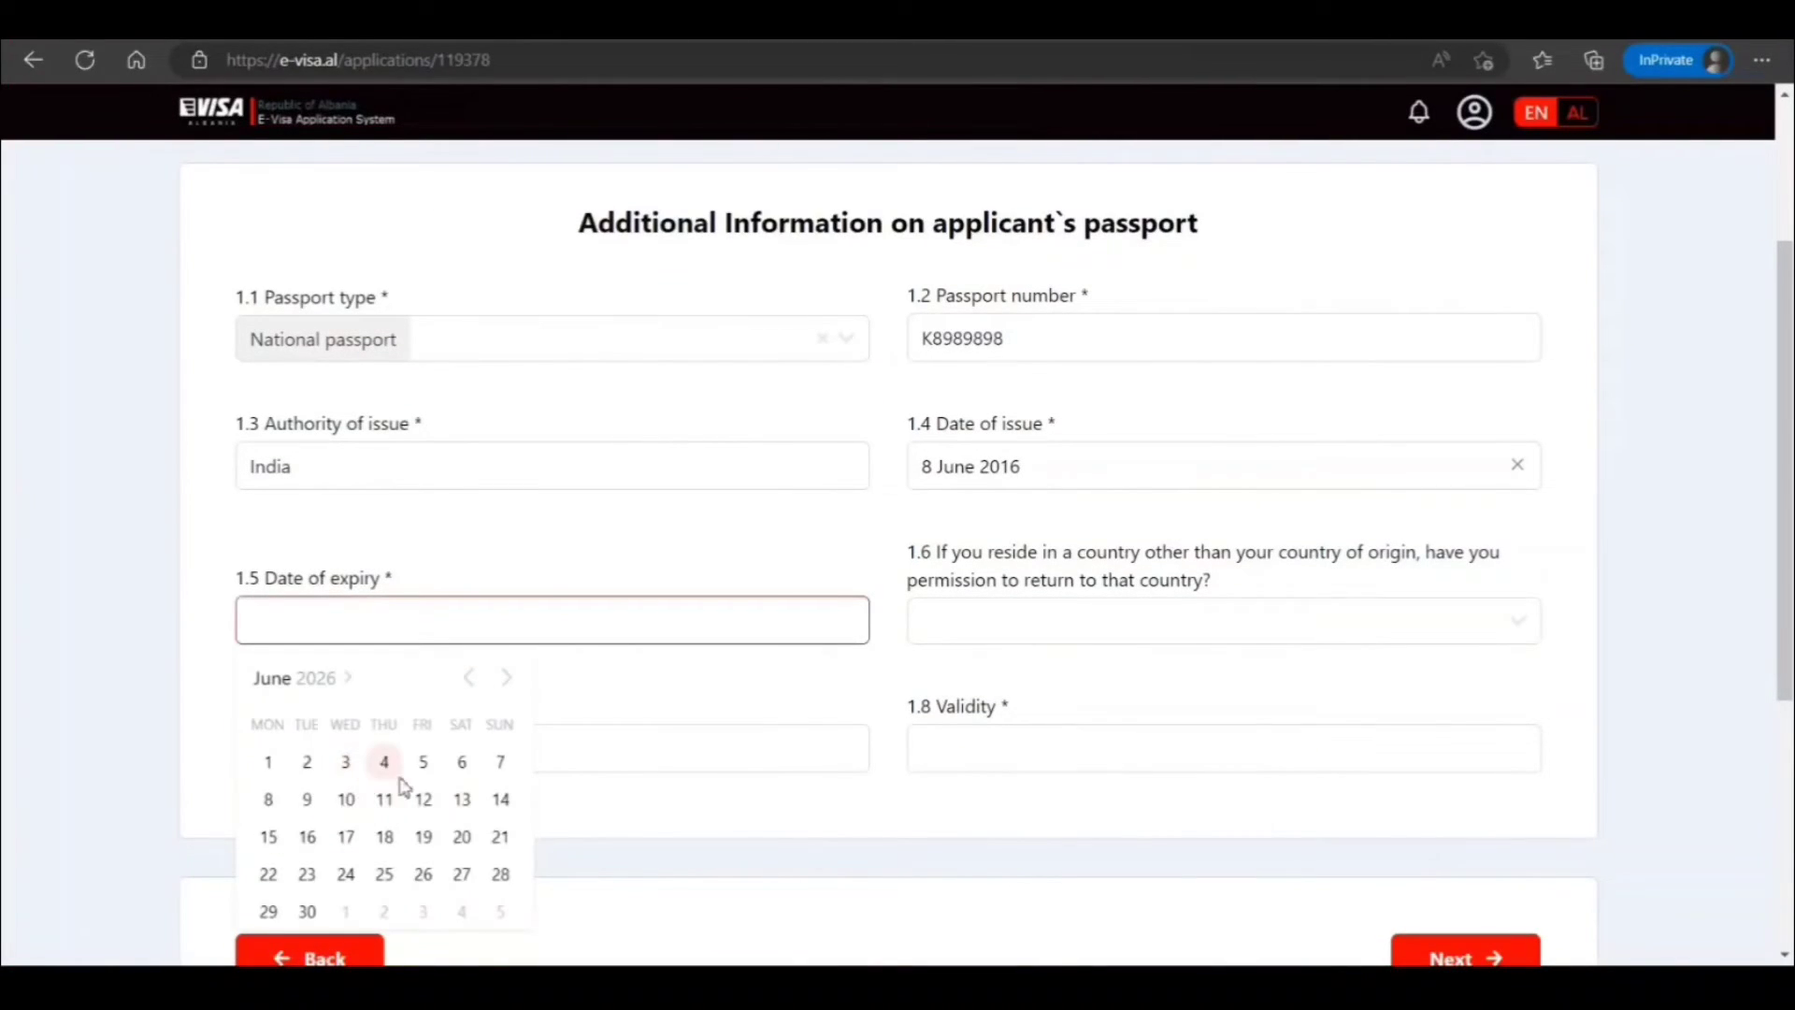
left_click(384, 761)
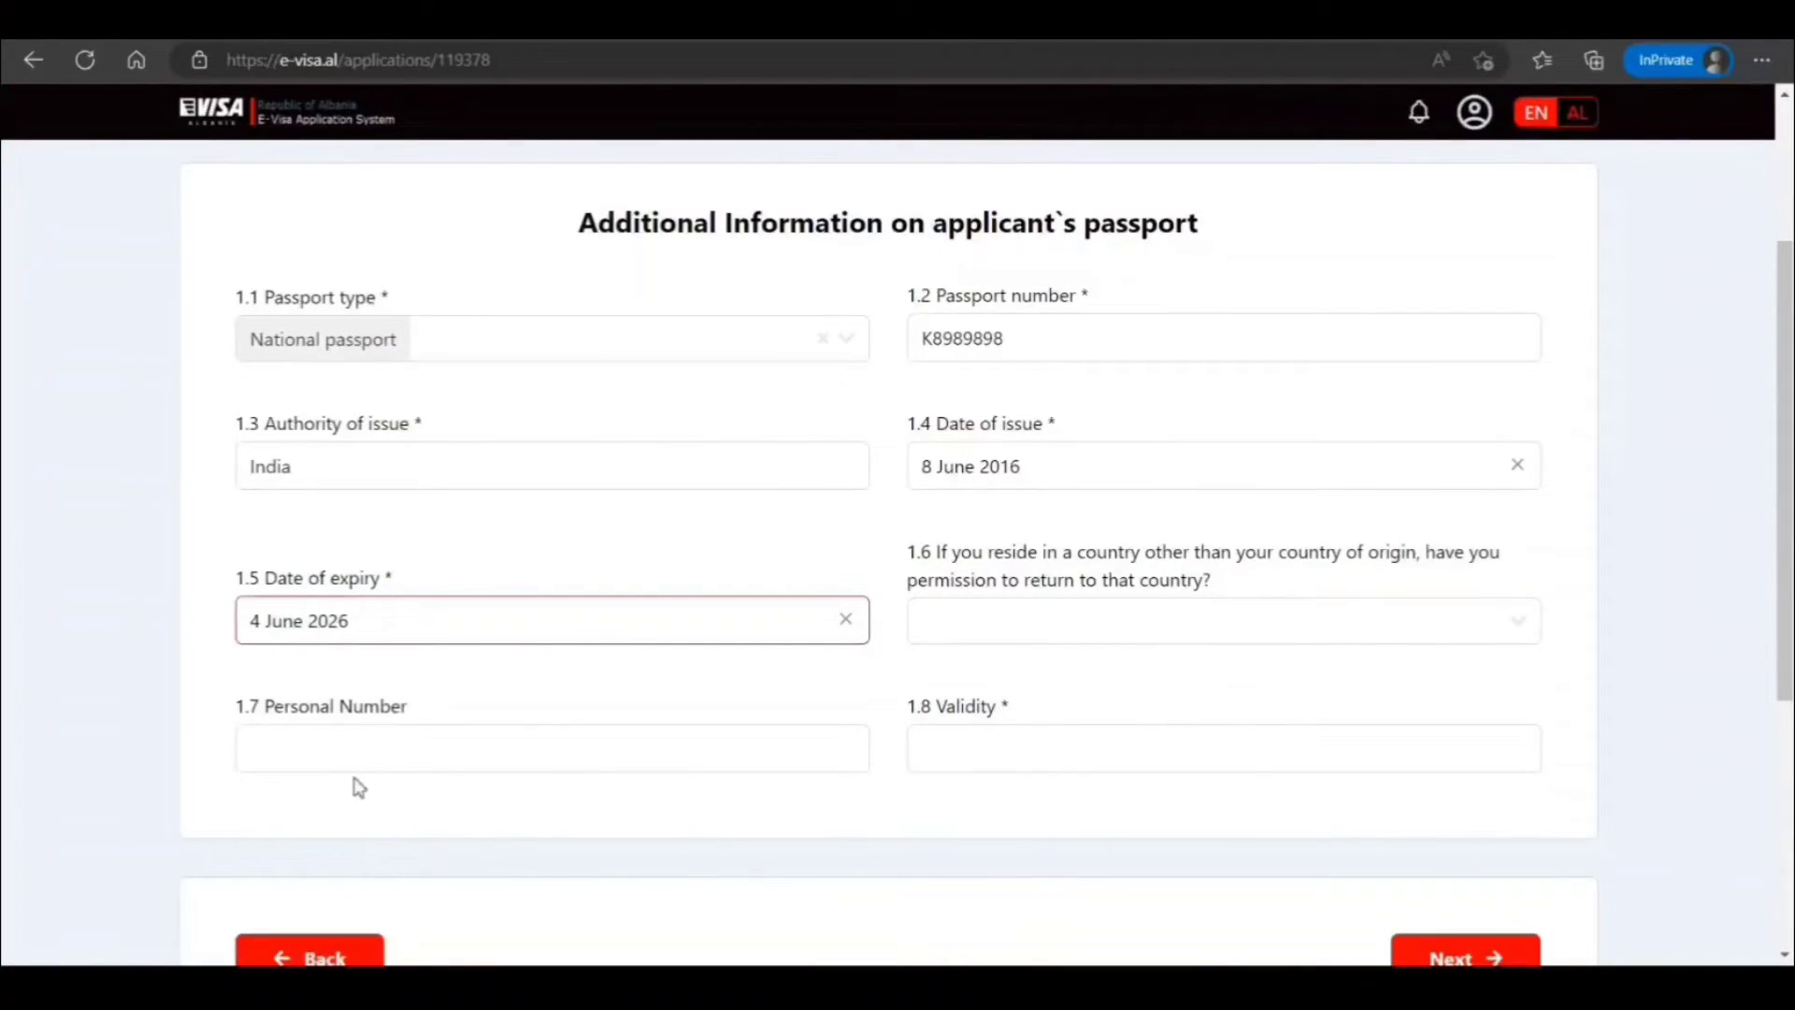
Enter Yes for passport validity and continue to the visa information step
scroll(613, 749, "down", 3)
left_click(1006, 473)
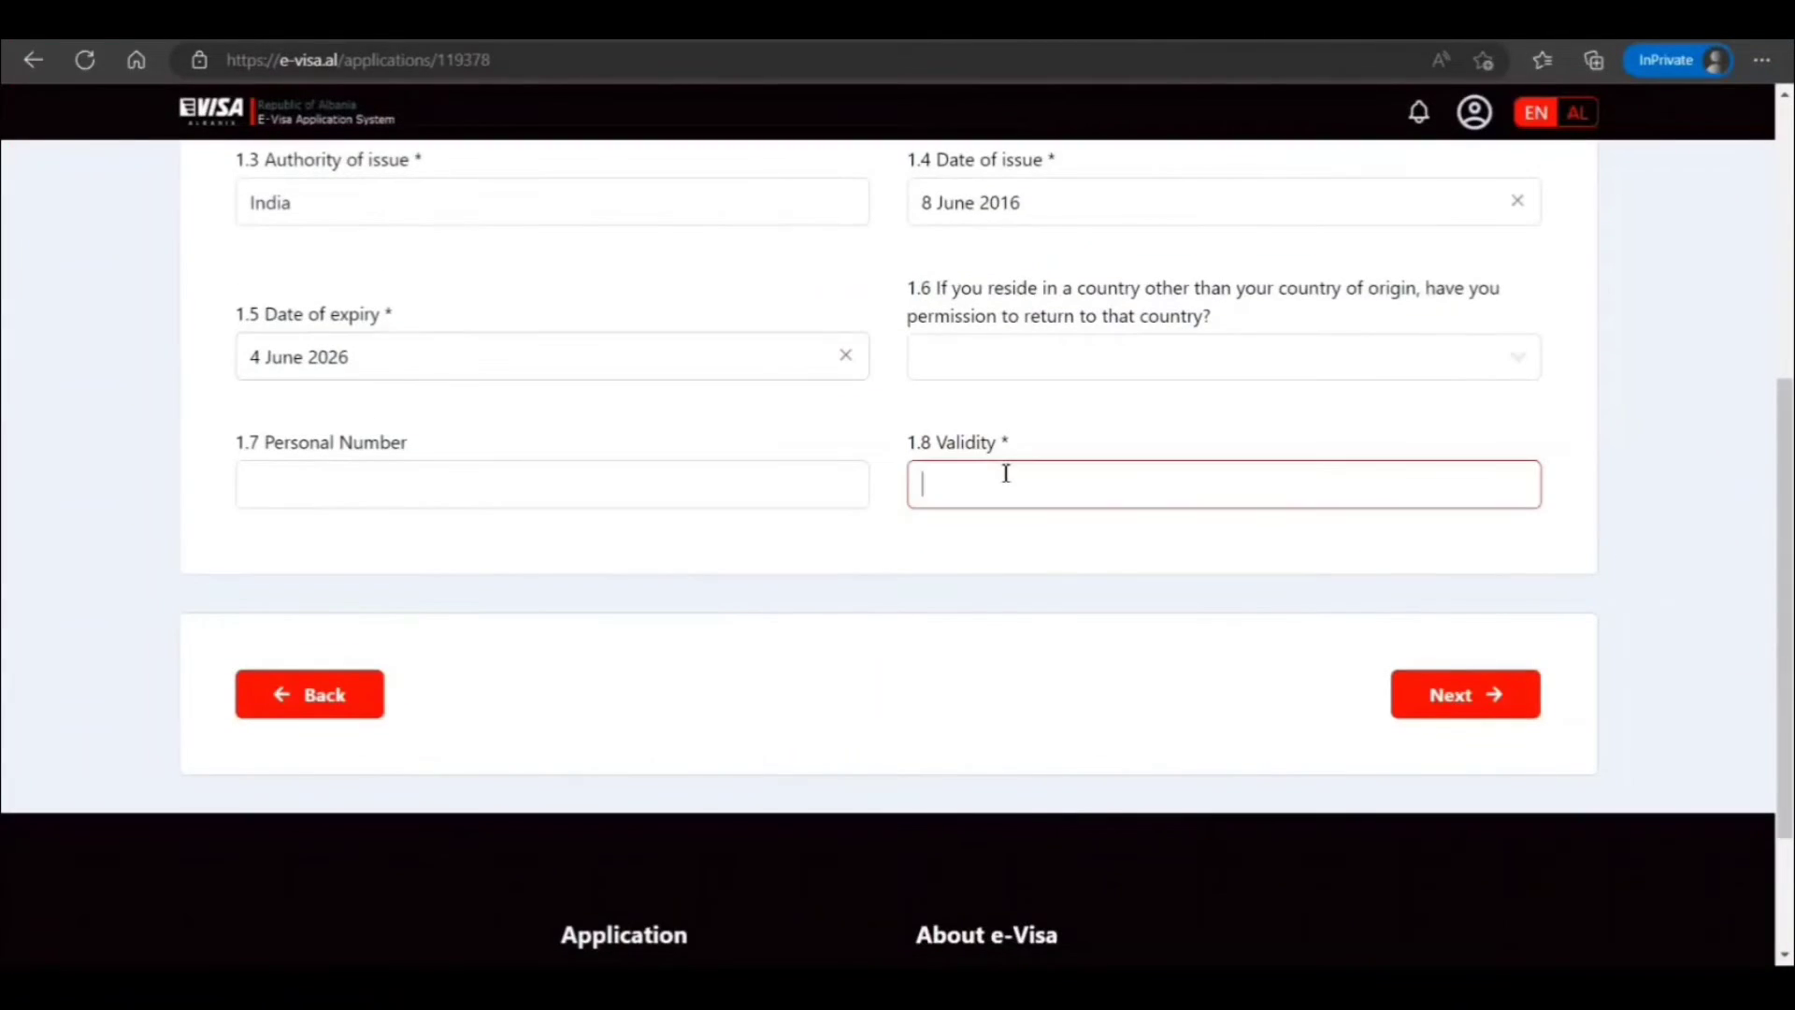
type("Yes")
scroll(869, 533, "up", 3)
scroll(1374, 858, "down", 3)
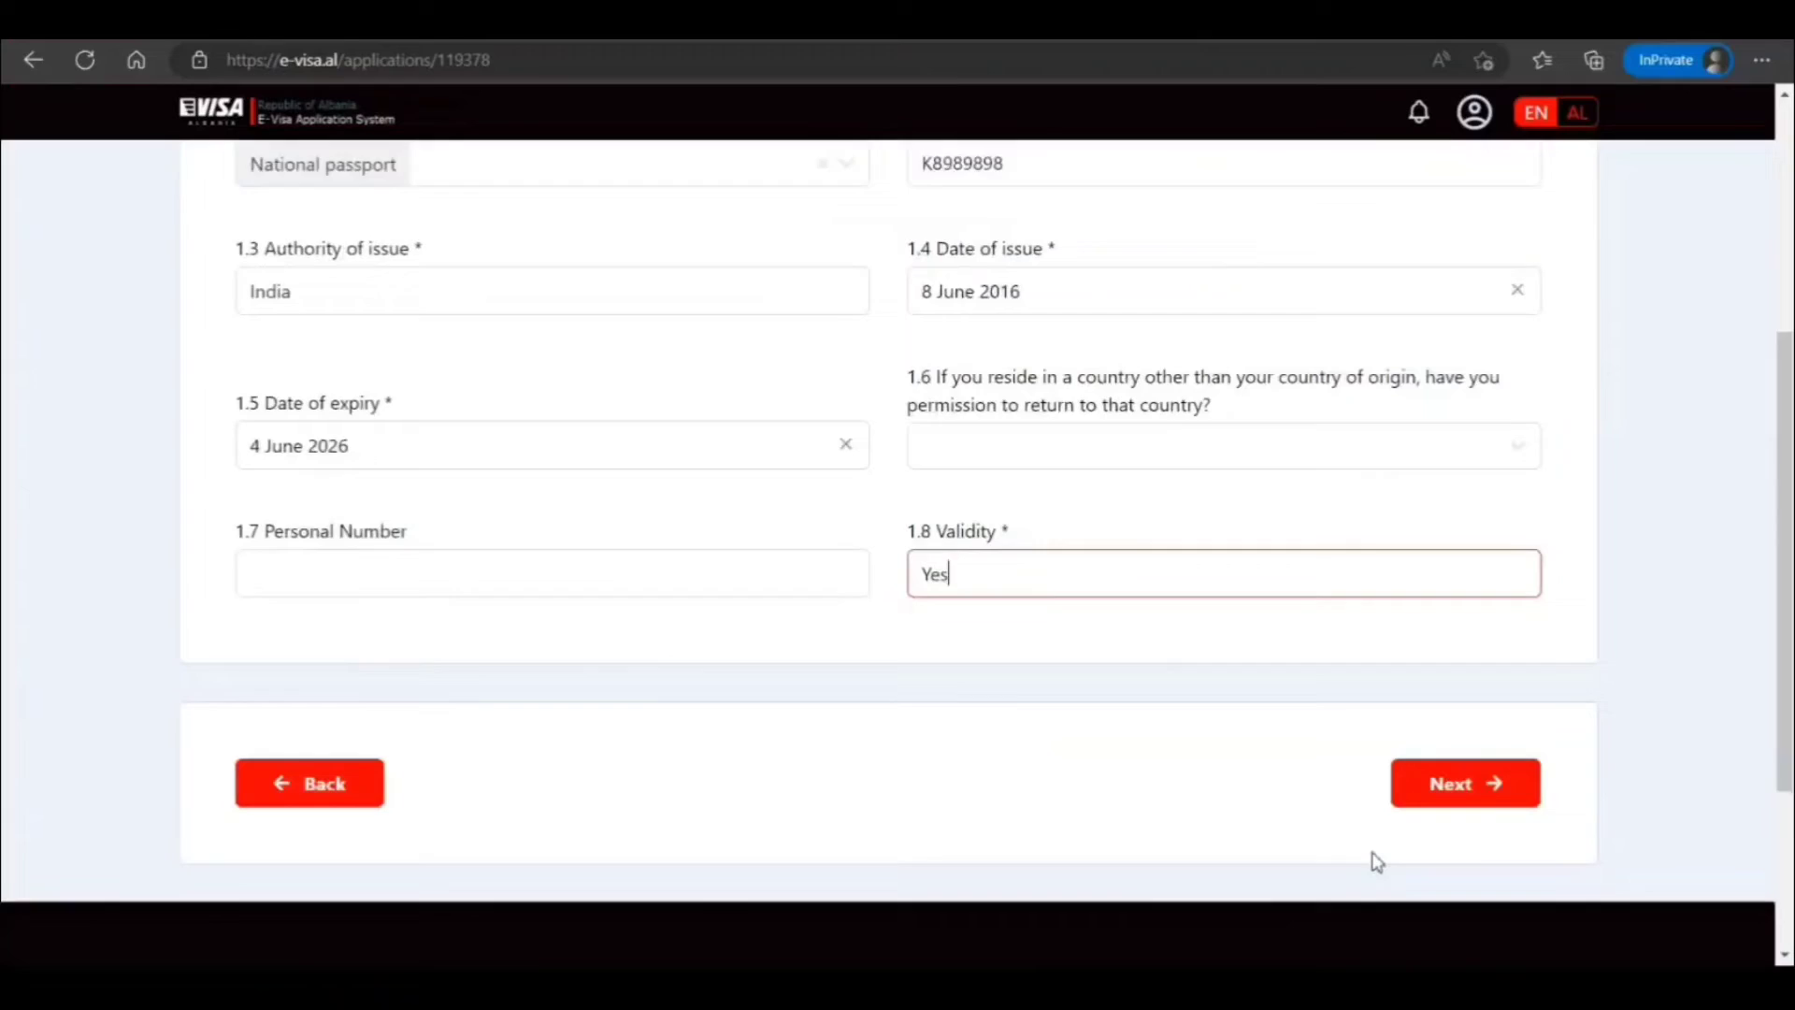
left_click(1472, 694)
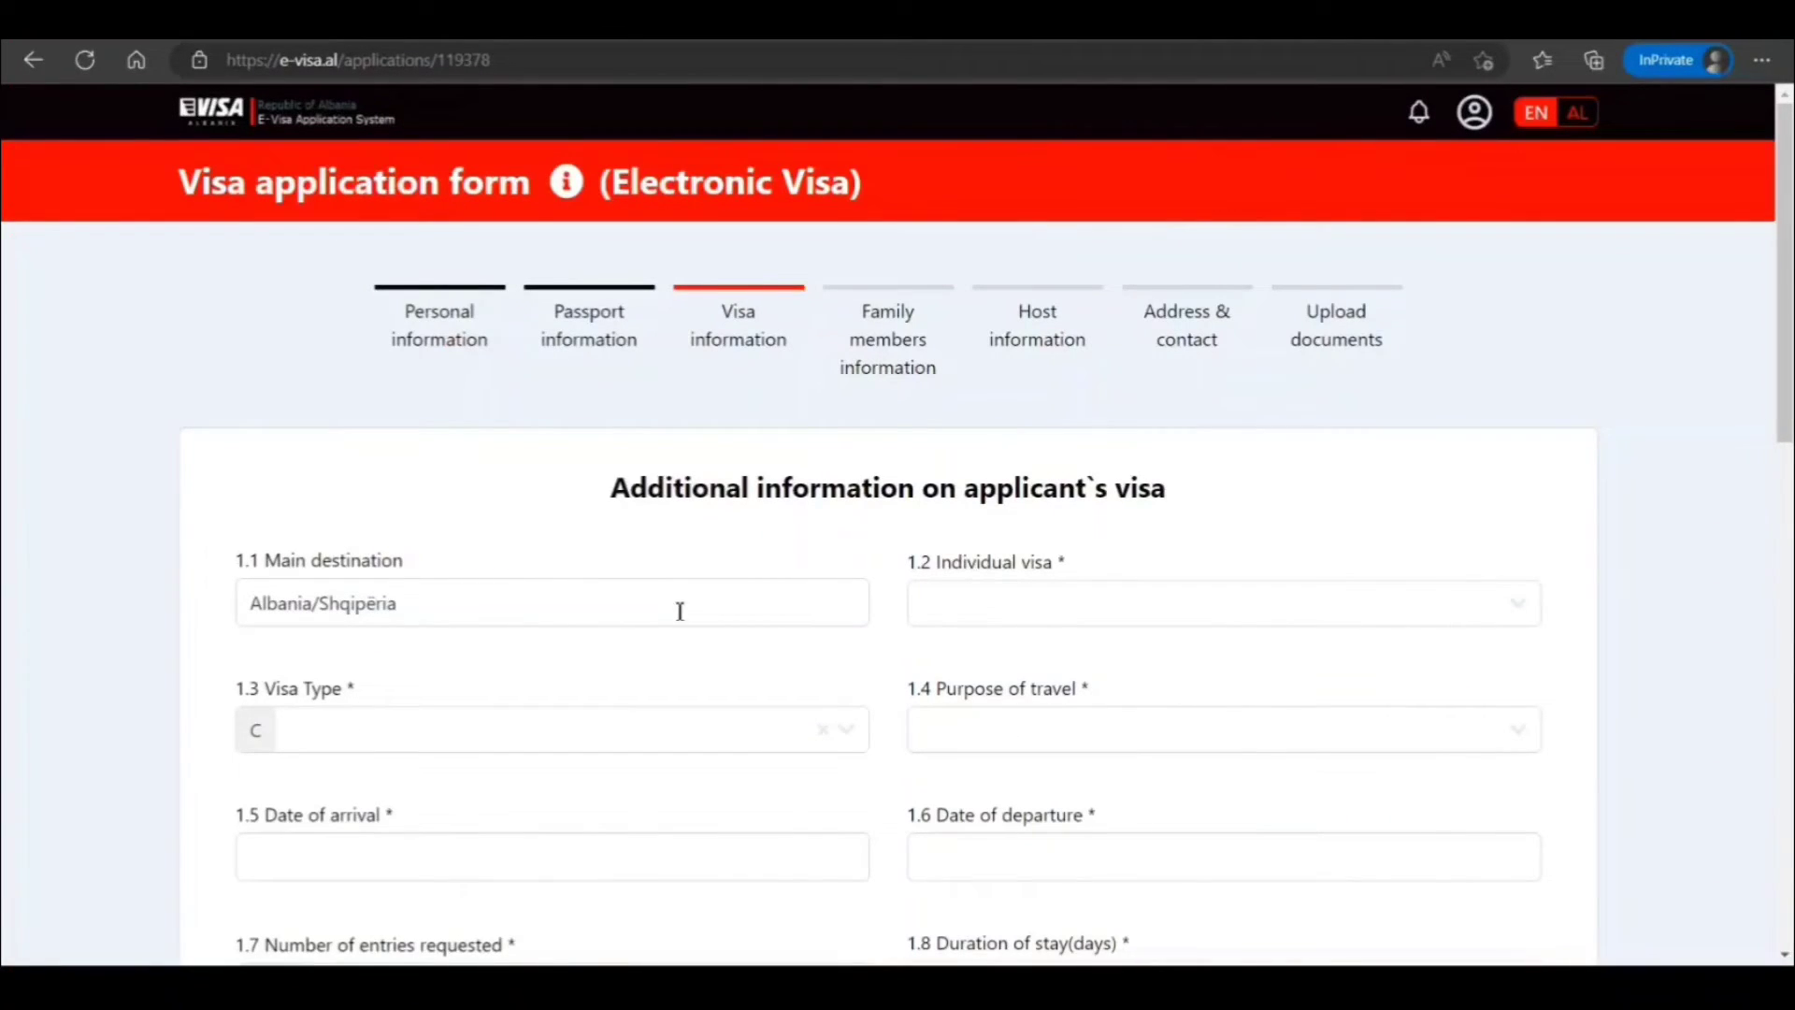
Set Individual visa to Yes and purpose of travel to Tourism
left_click(998, 602)
left_click(954, 660)
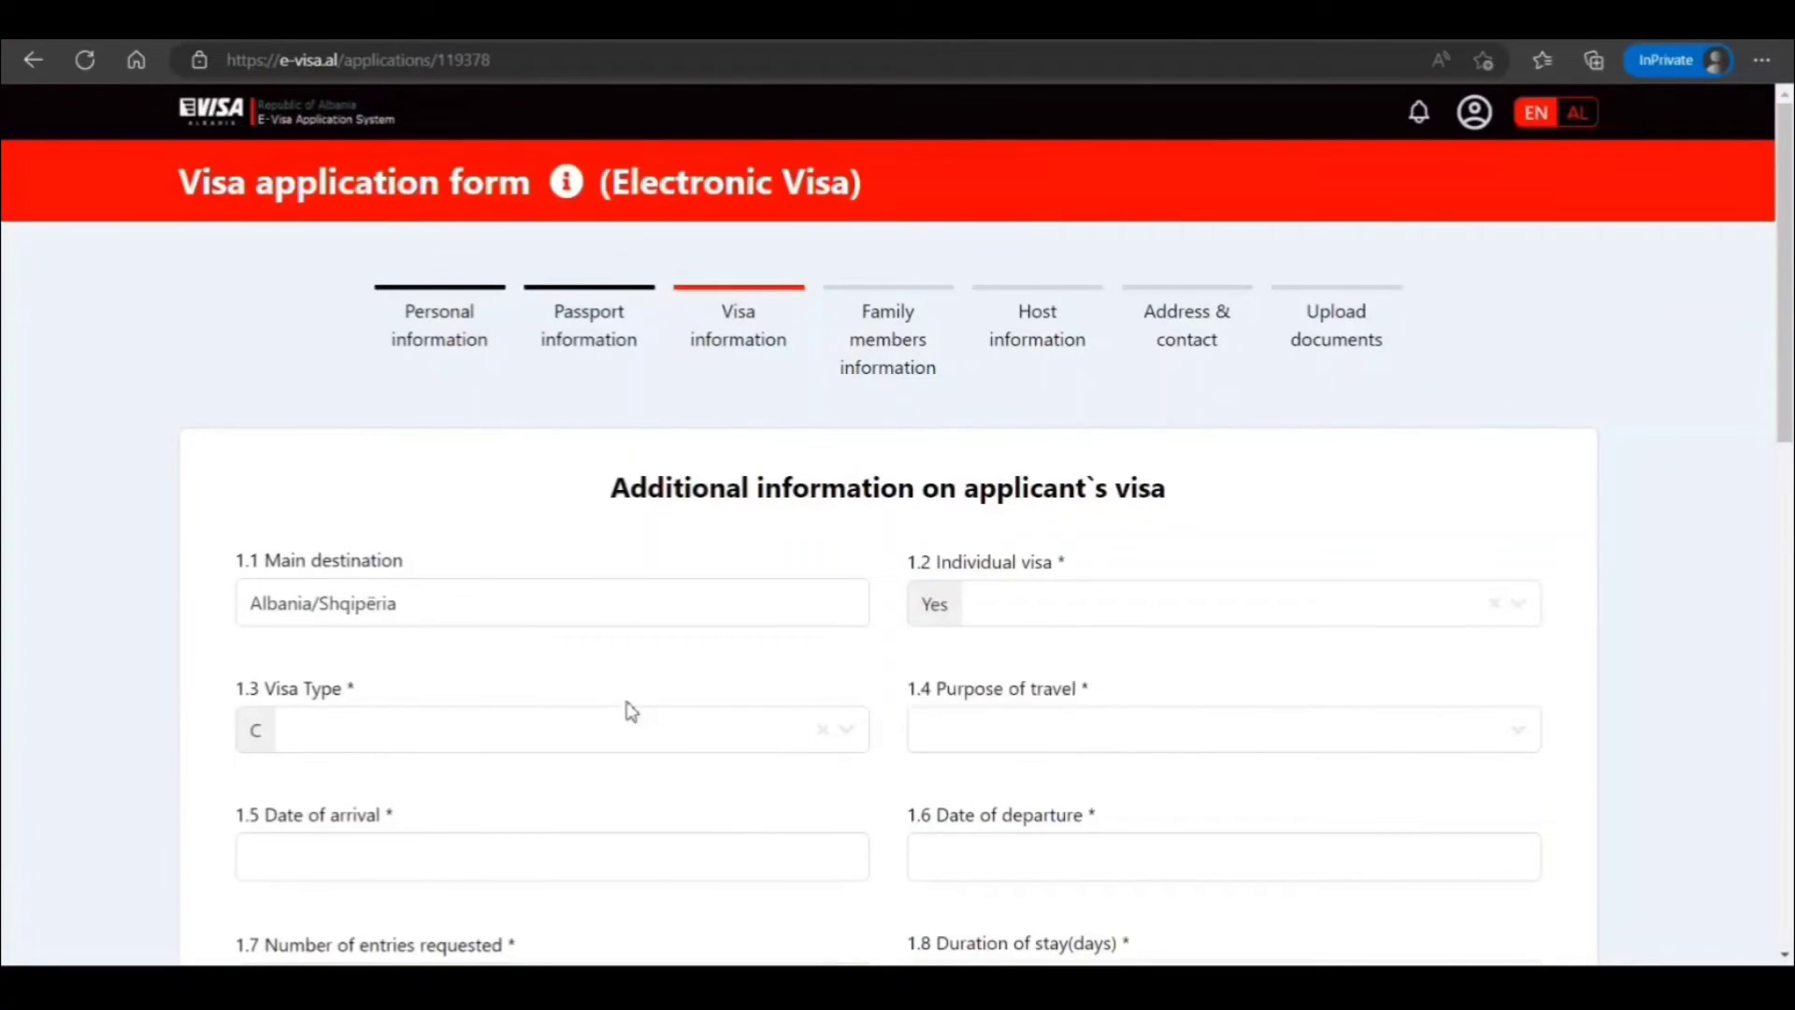
left_click(1108, 730)
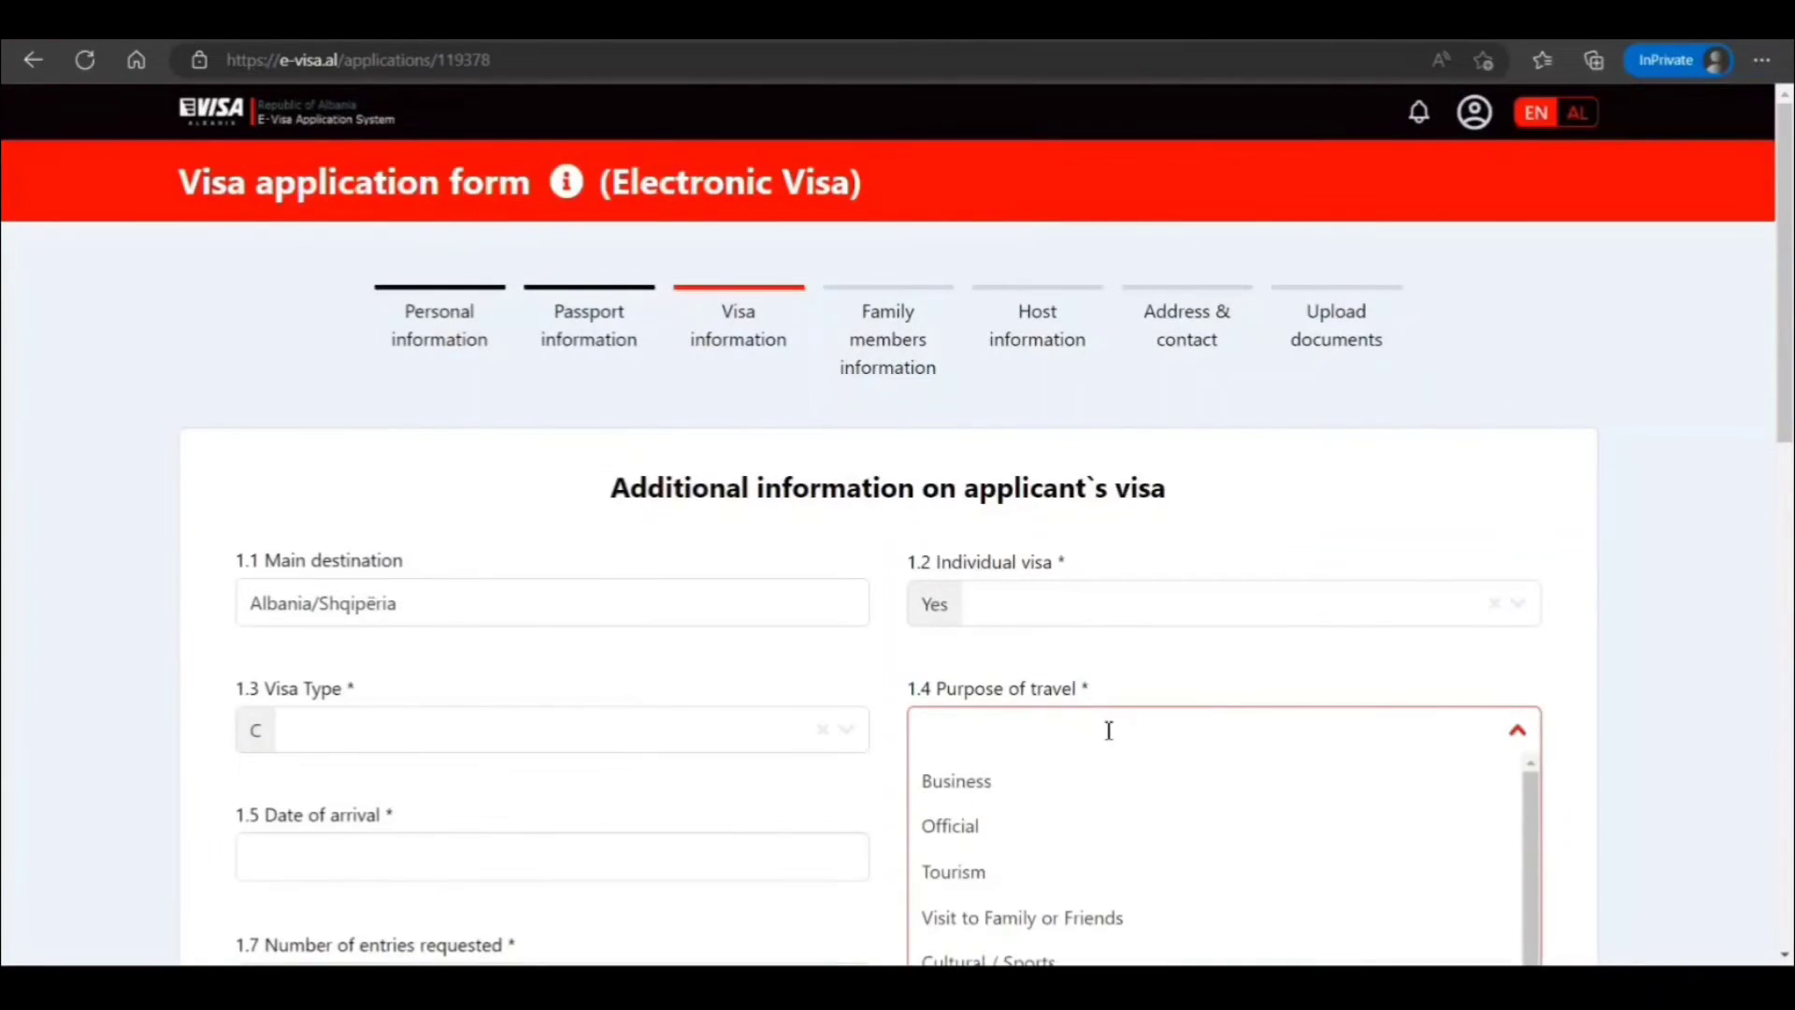
scroll(1075, 729, "down", 2)
left_click(993, 739)
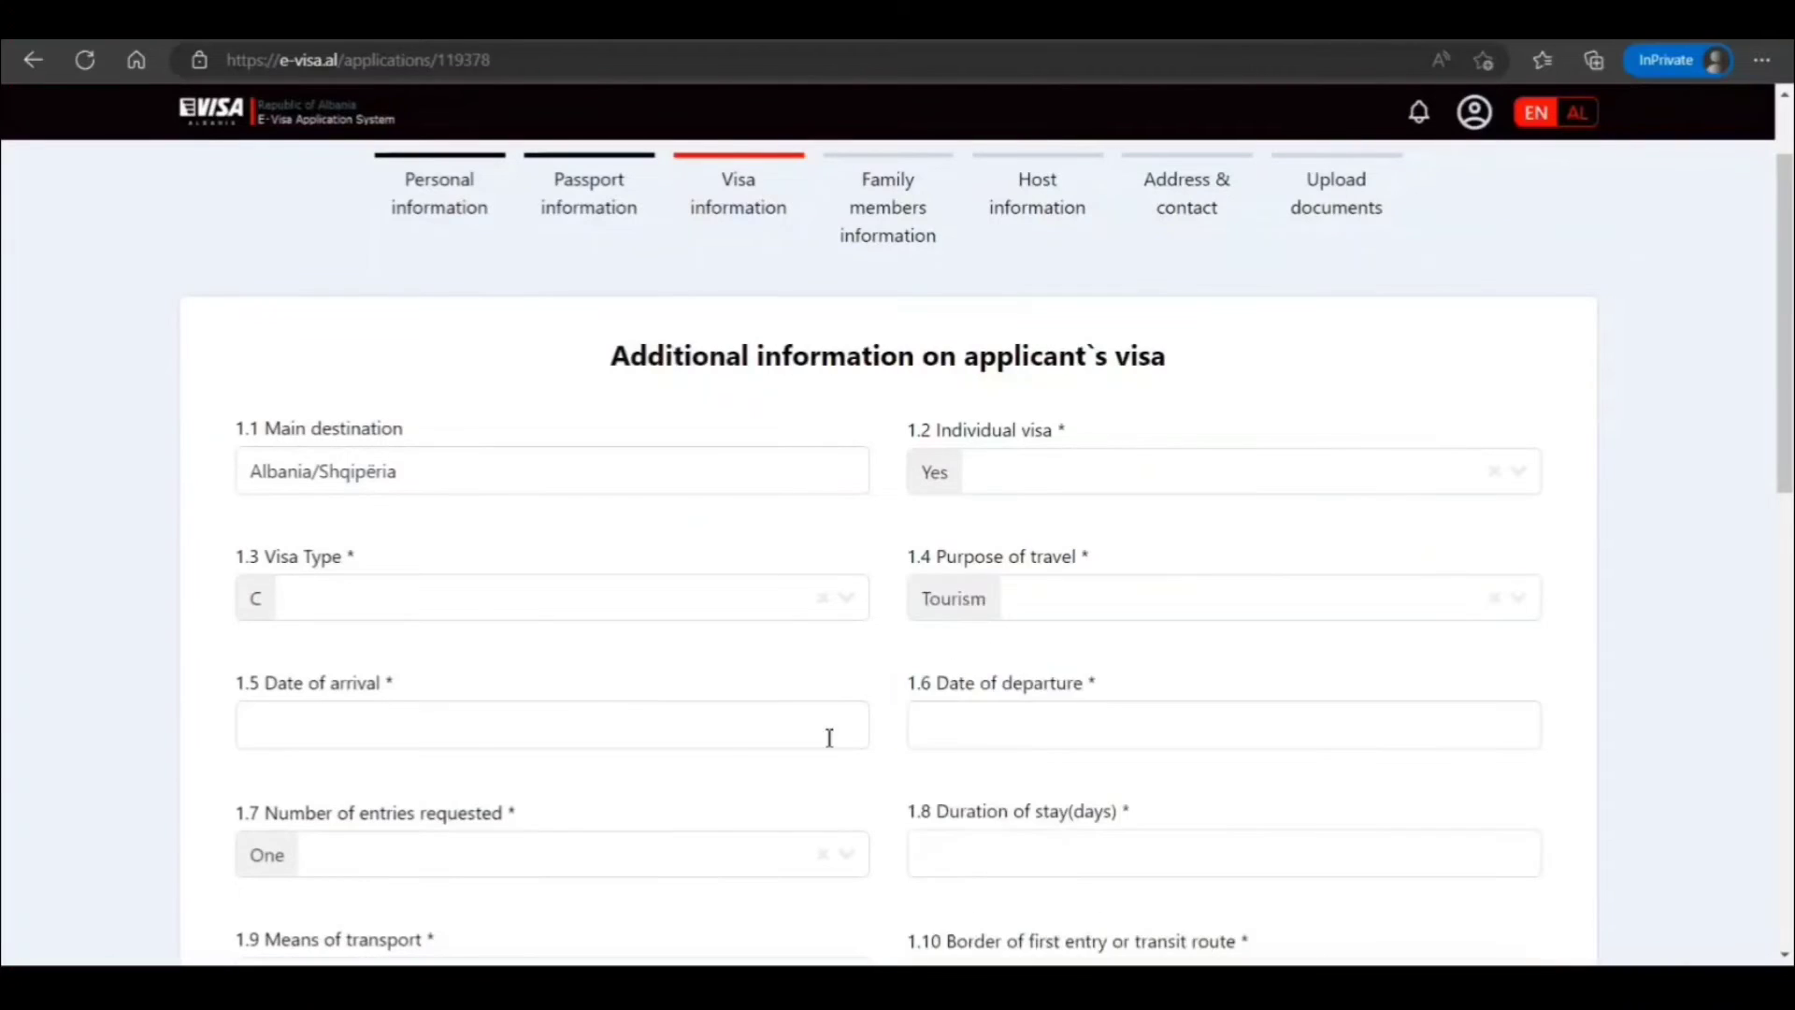
Set the arrival date to 23 June 2023 and departure to 31 July 2023
left_click(723, 730)
scroll(733, 720, "down", 3)
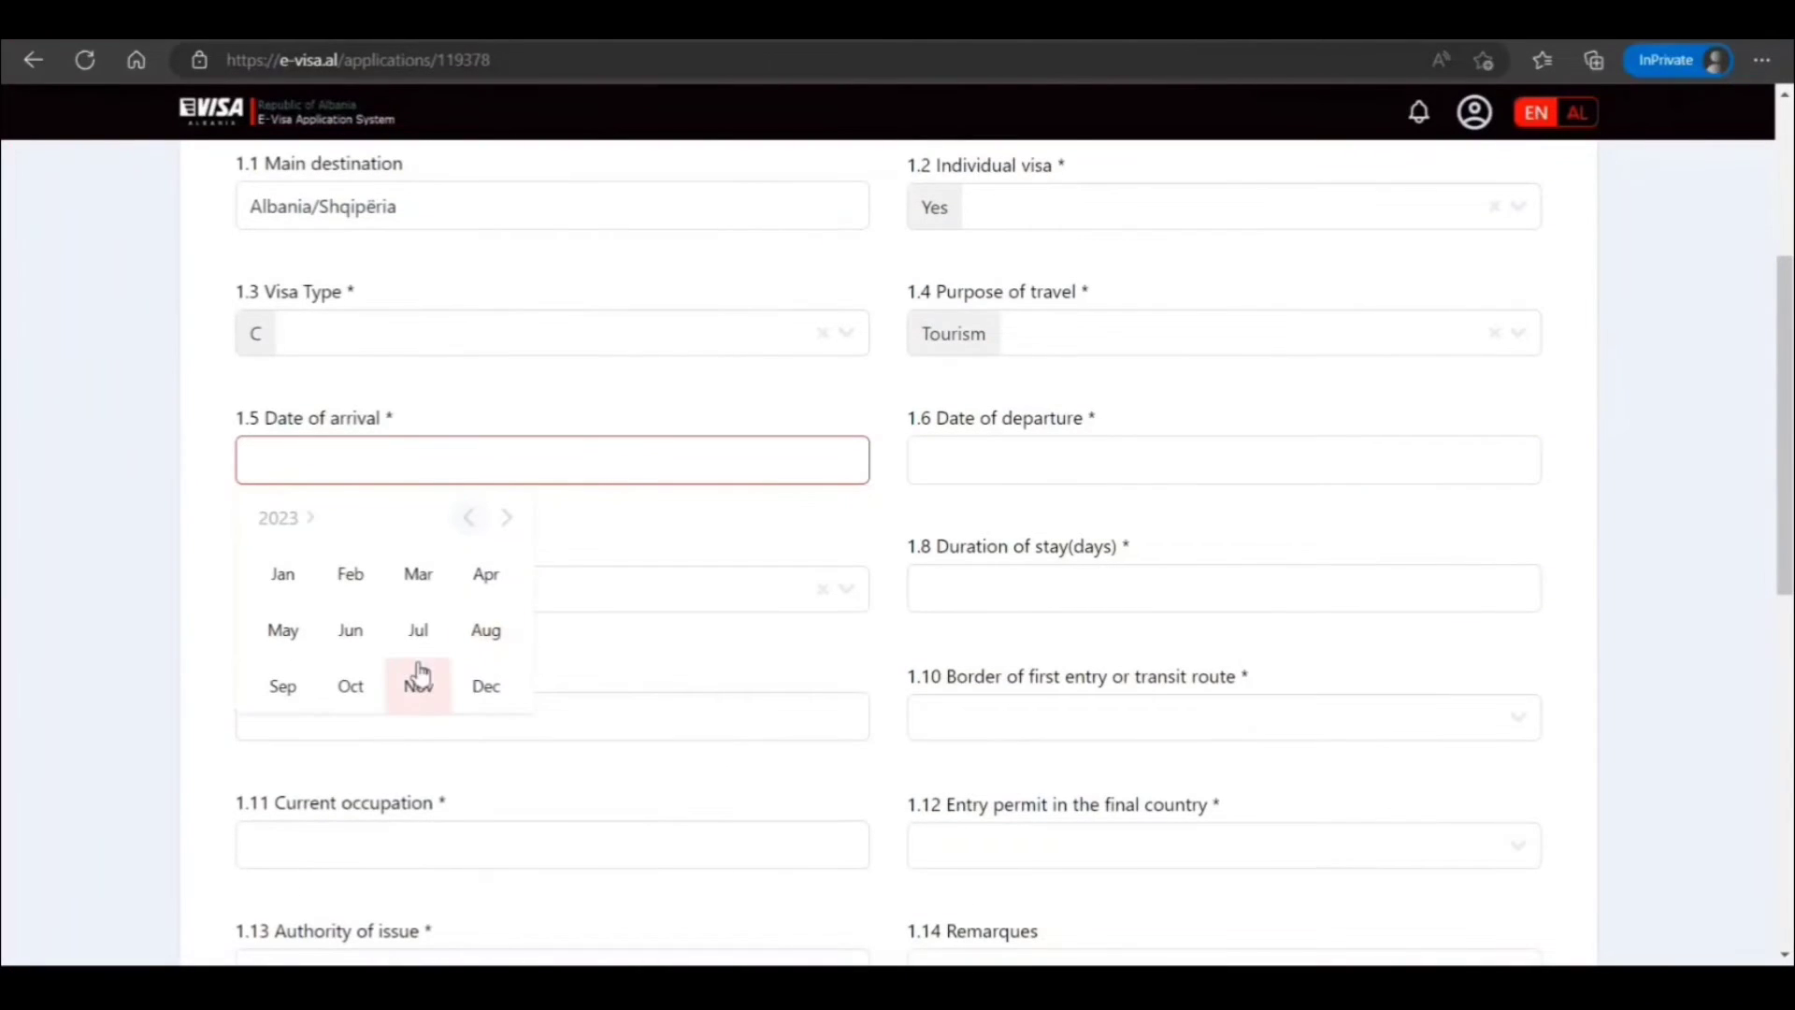
left_click(353, 632)
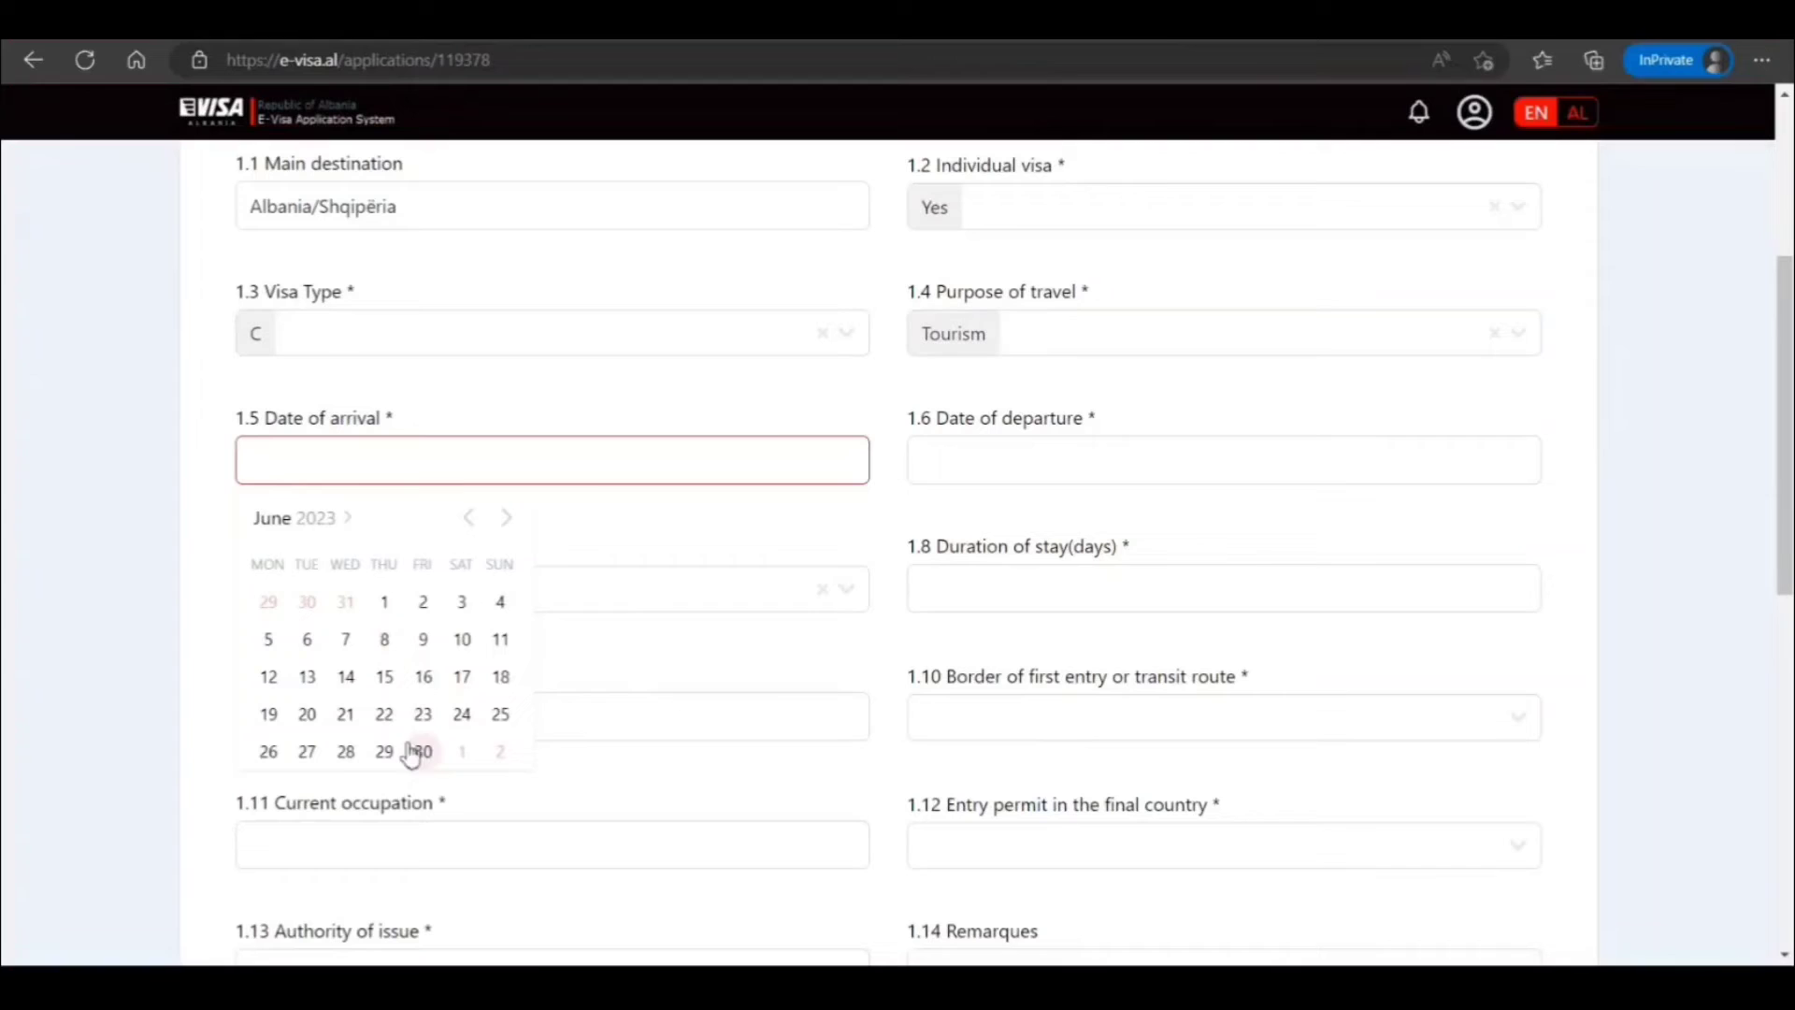
left_click(422, 713)
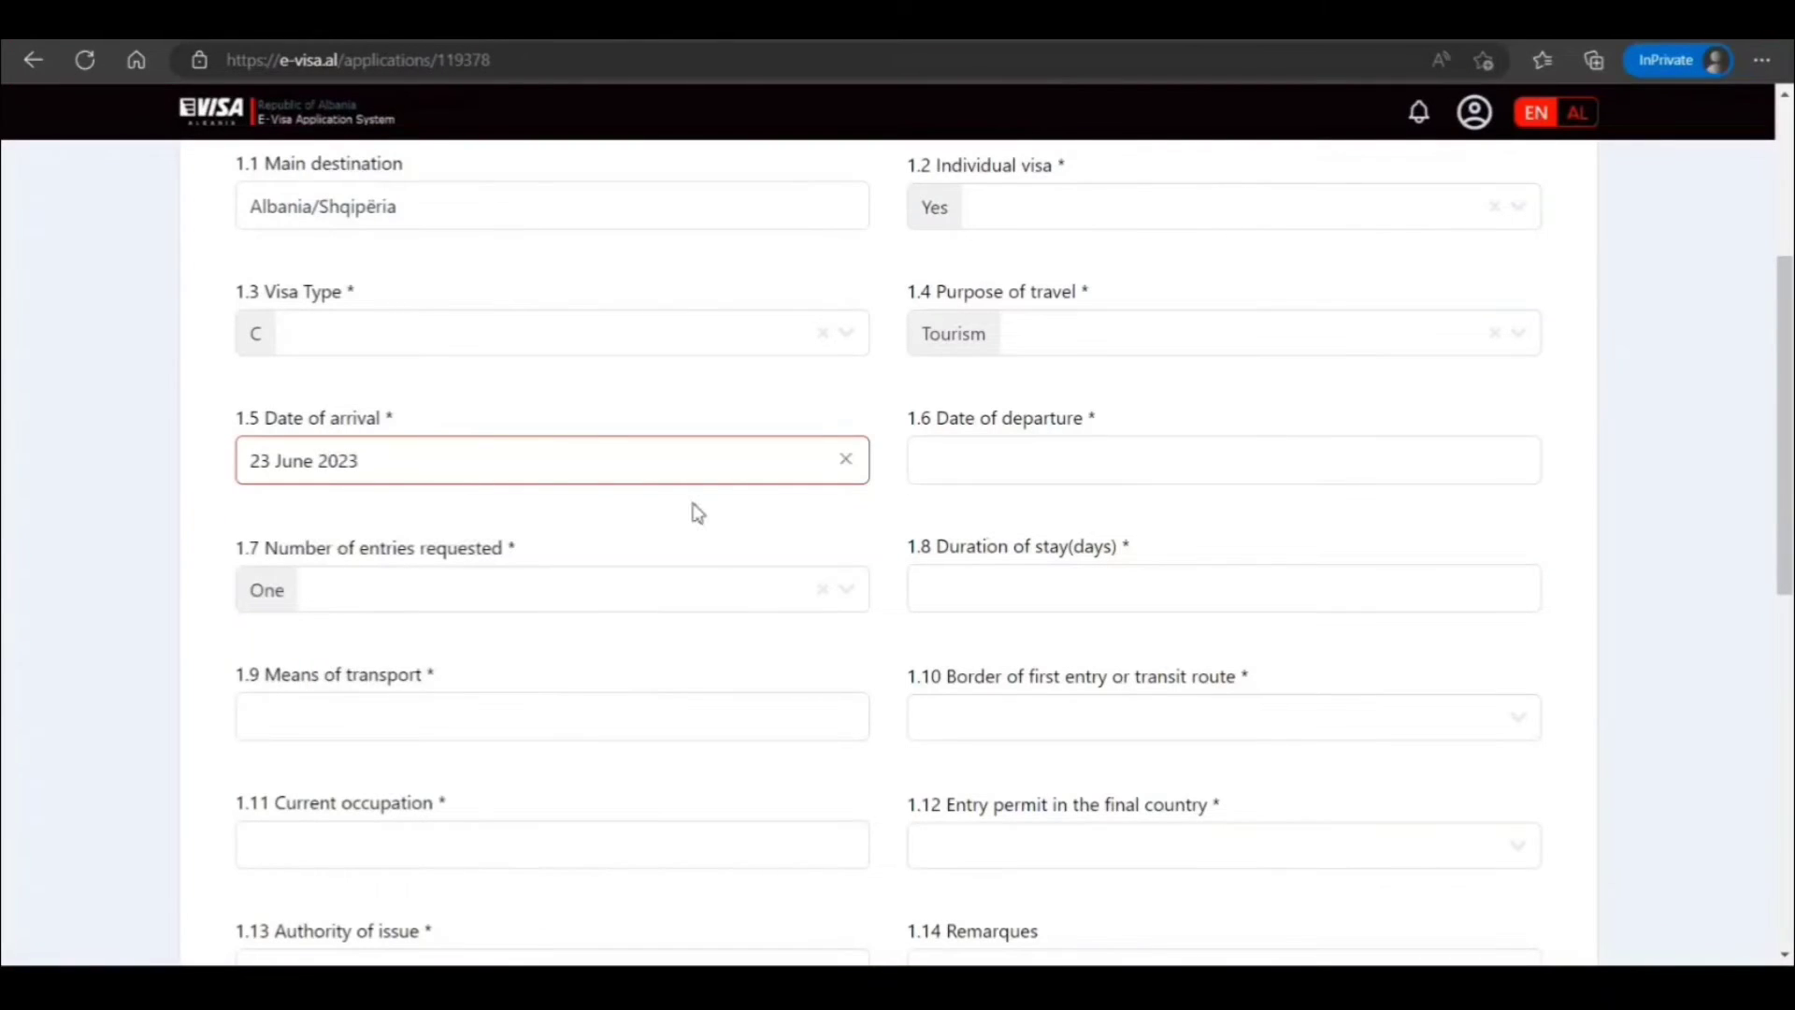
left_click(962, 460)
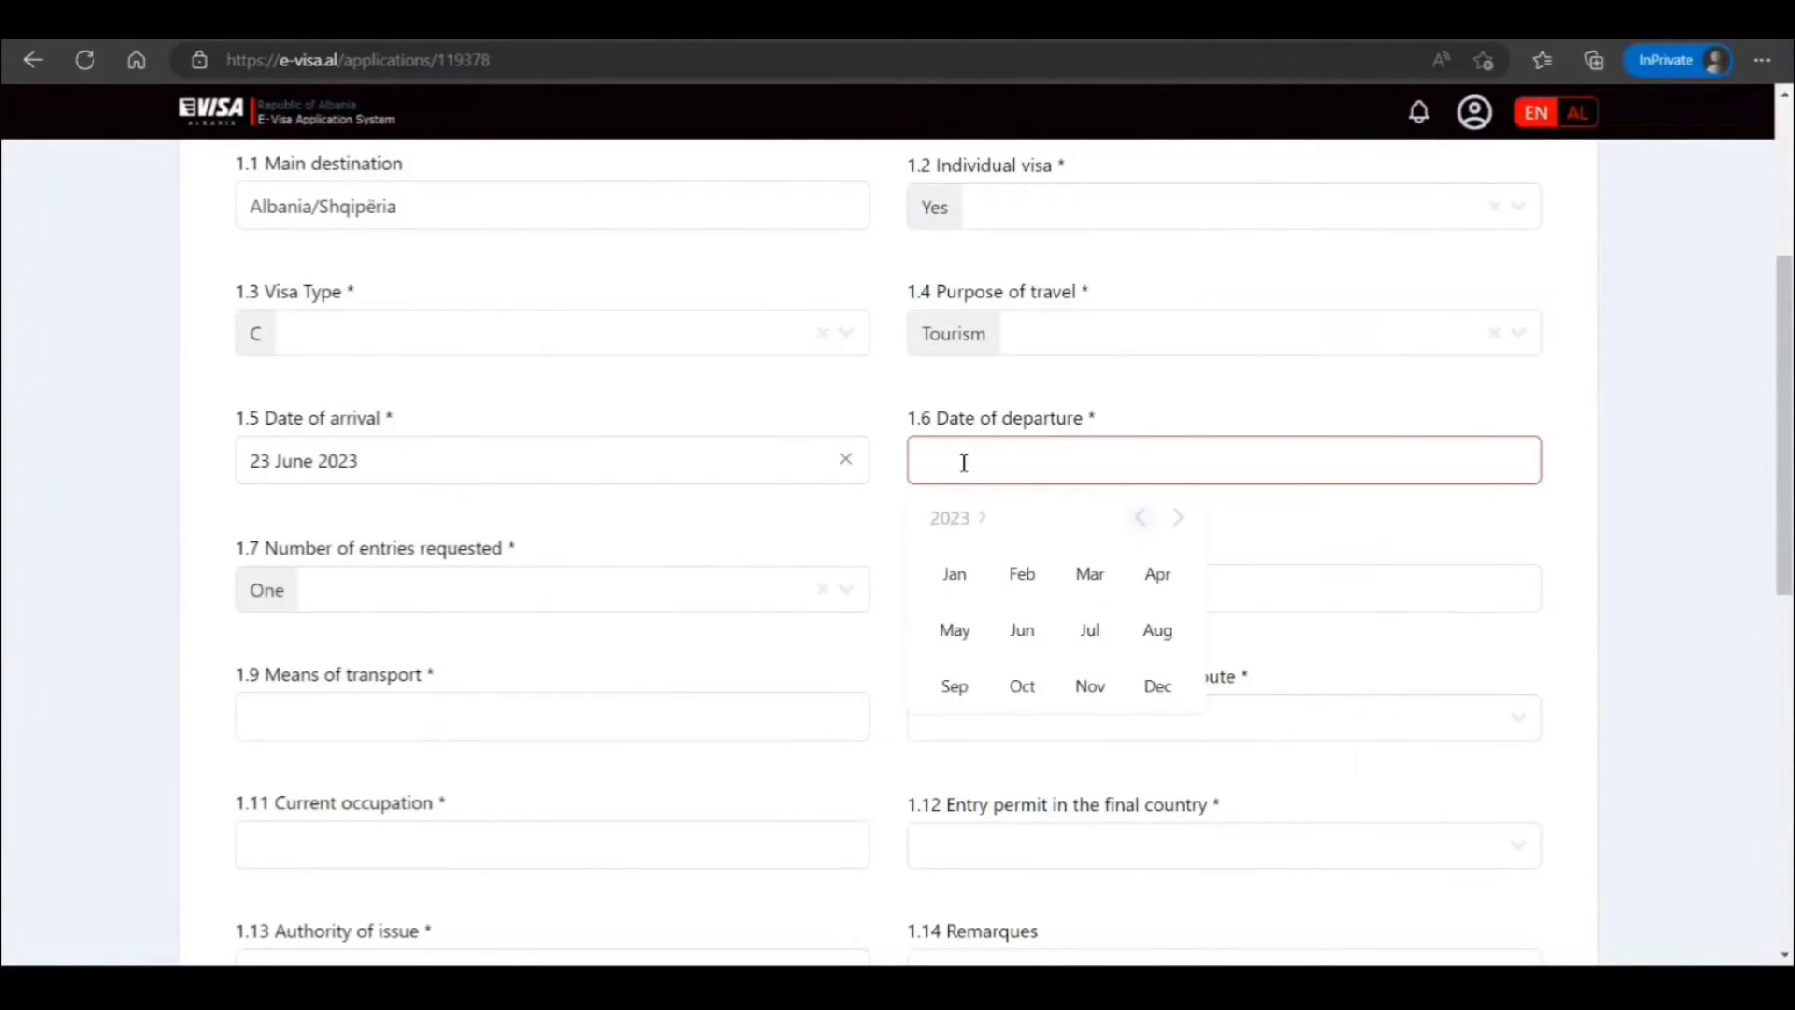
left_click(1033, 631)
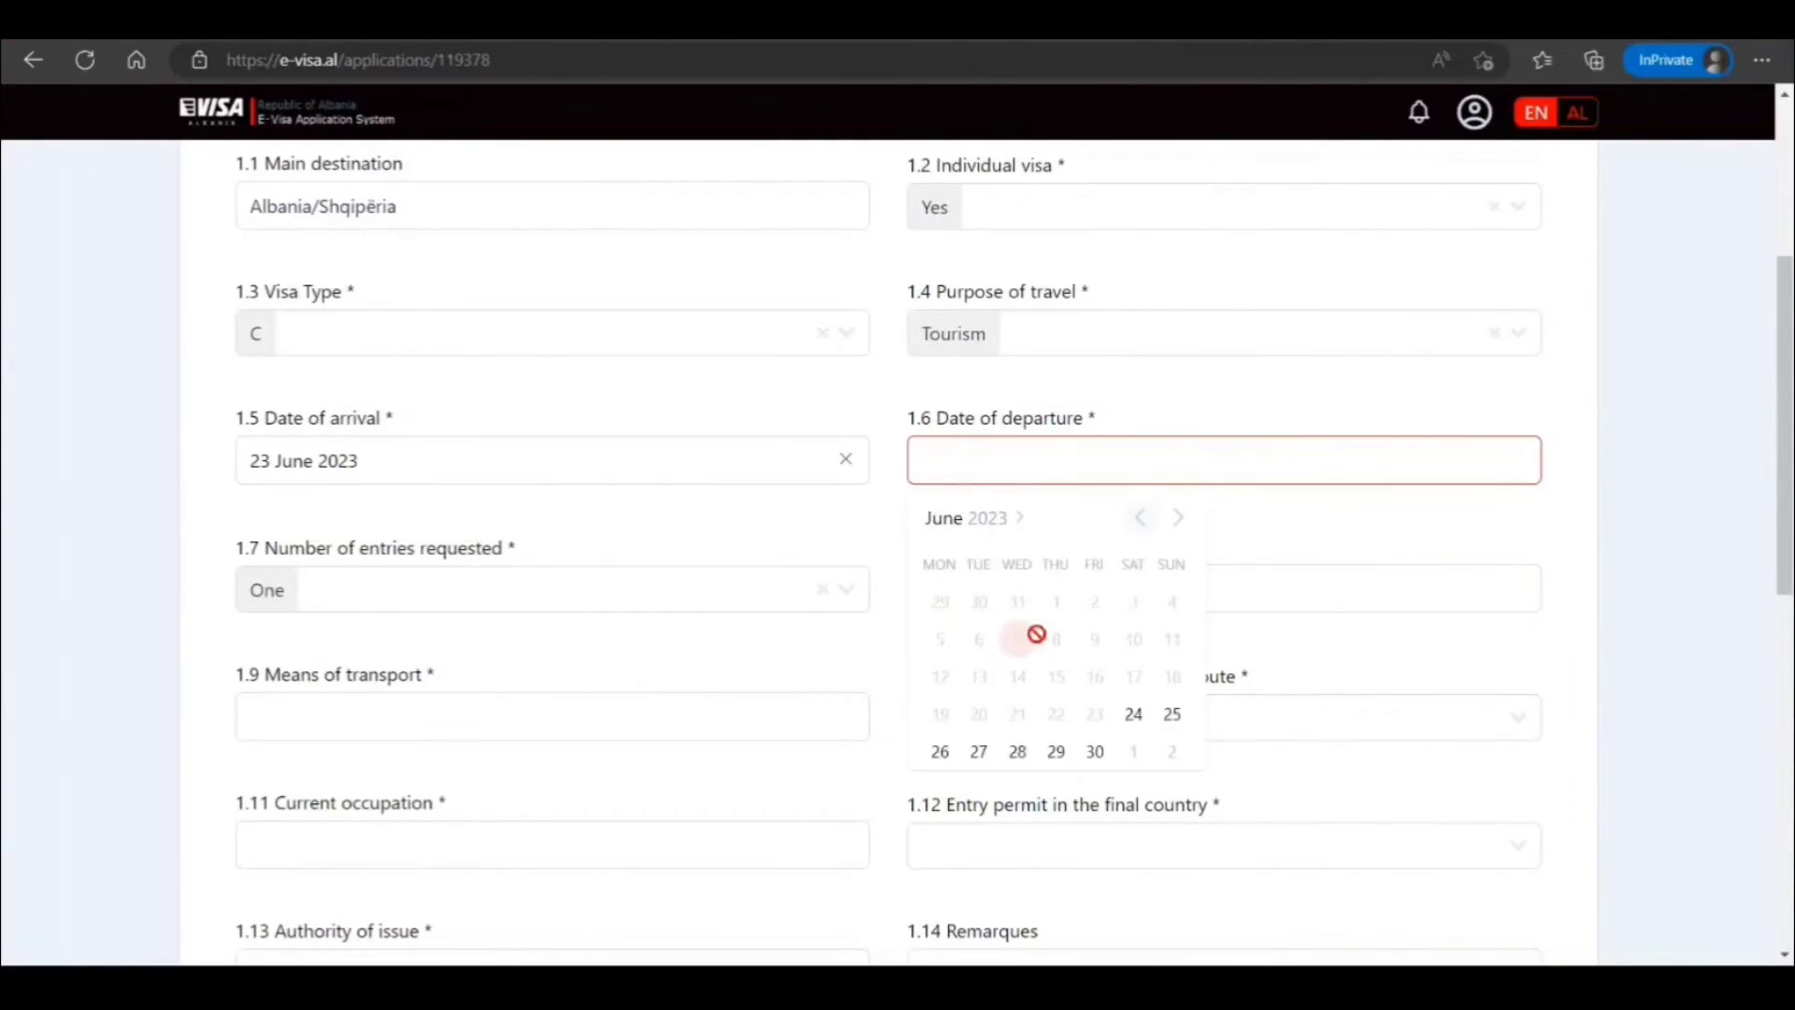
left_click(1174, 523)
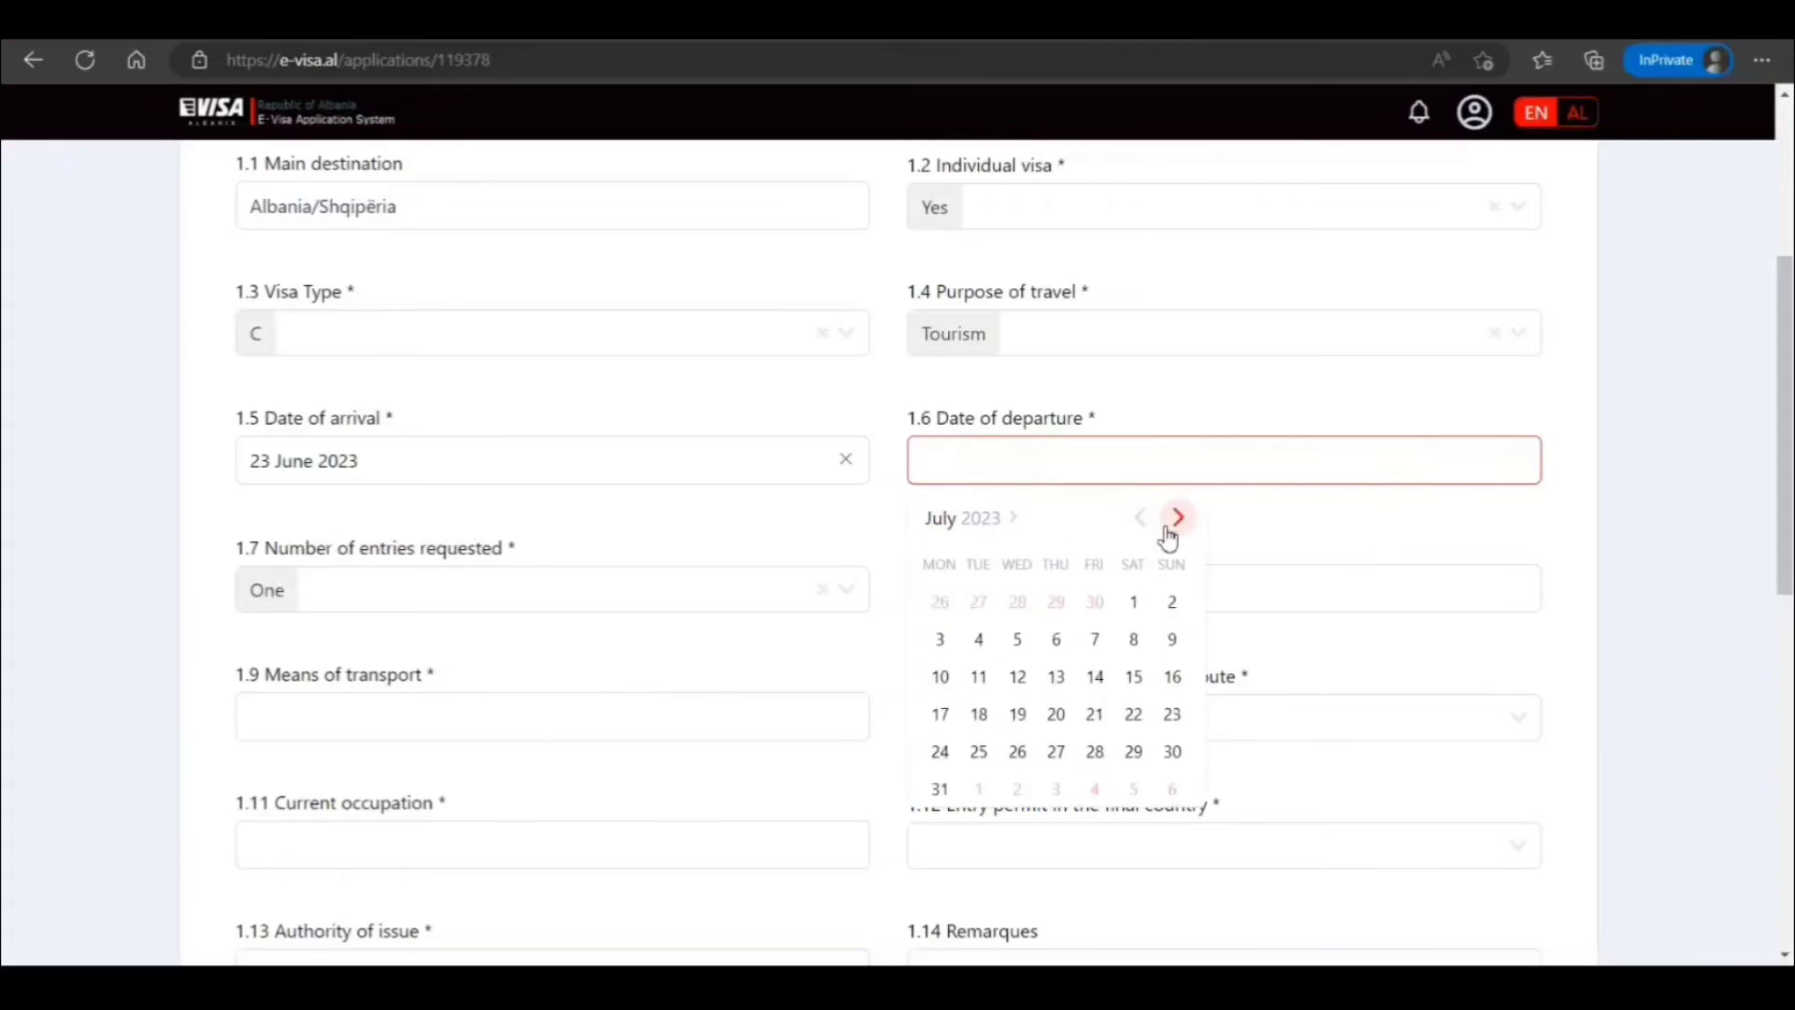
left_click(940, 791)
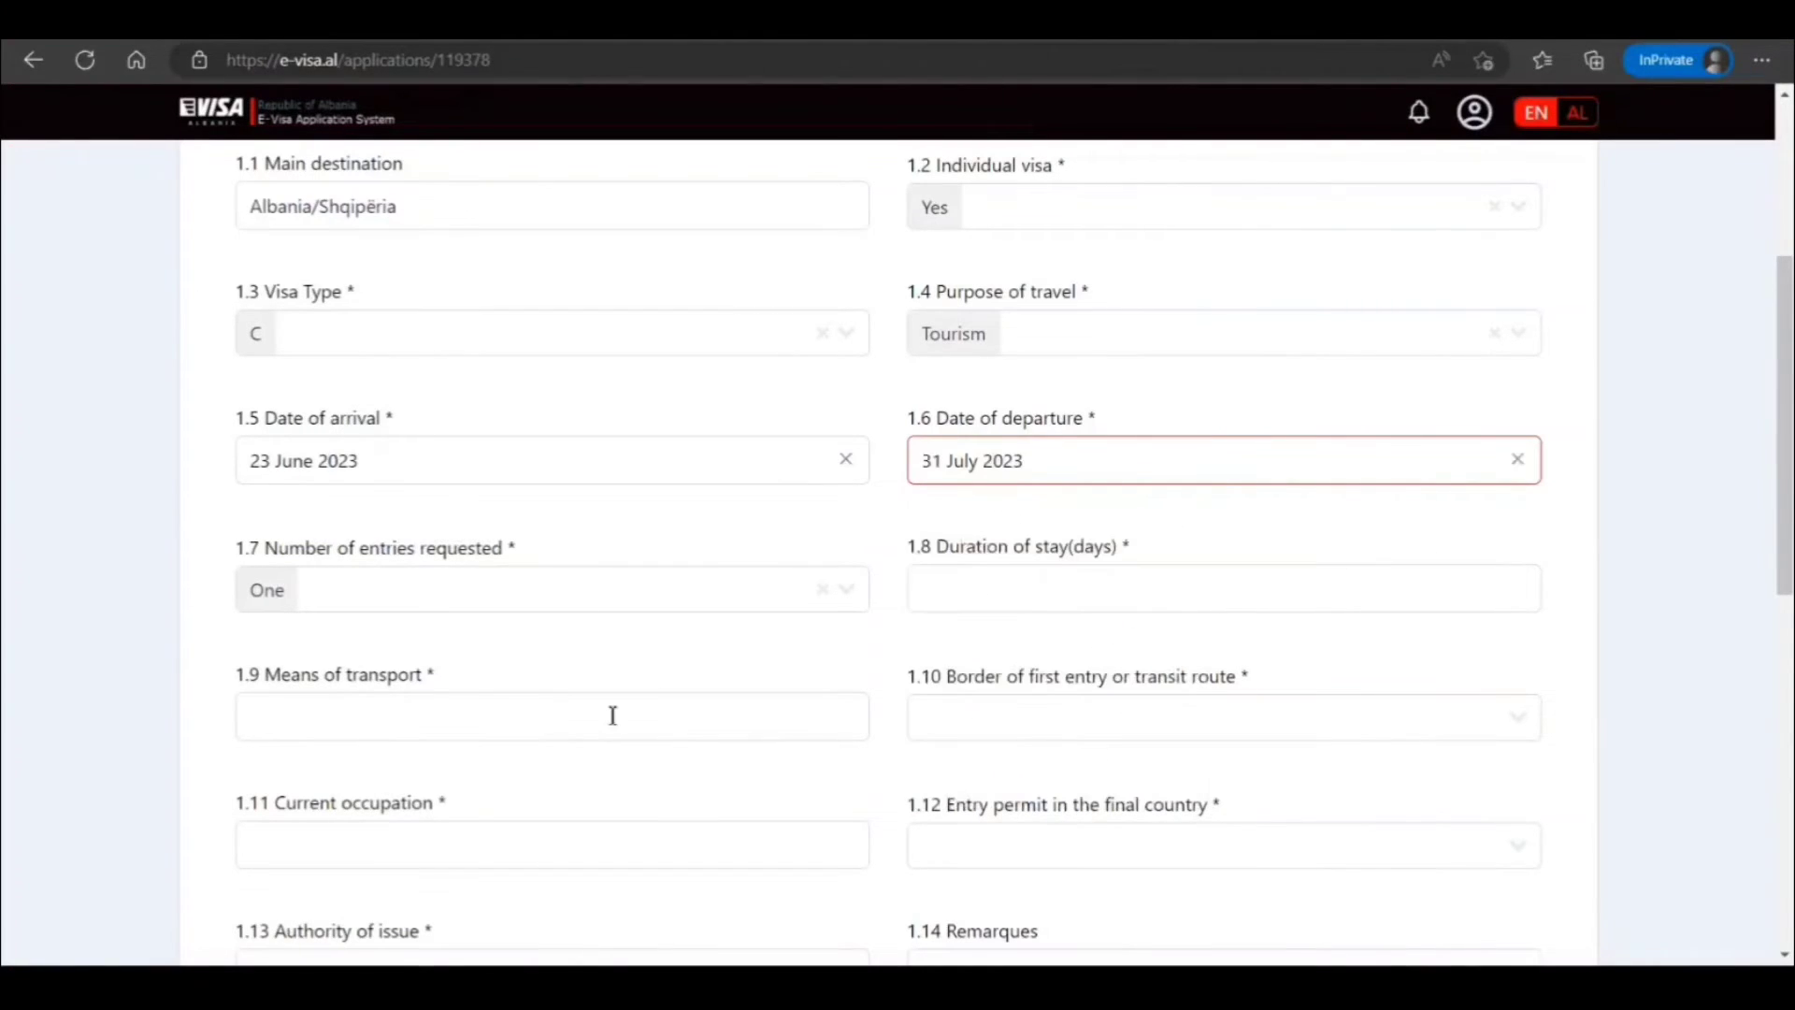
Request a single entry with a 30-day duration of stay
left_click(426, 606)
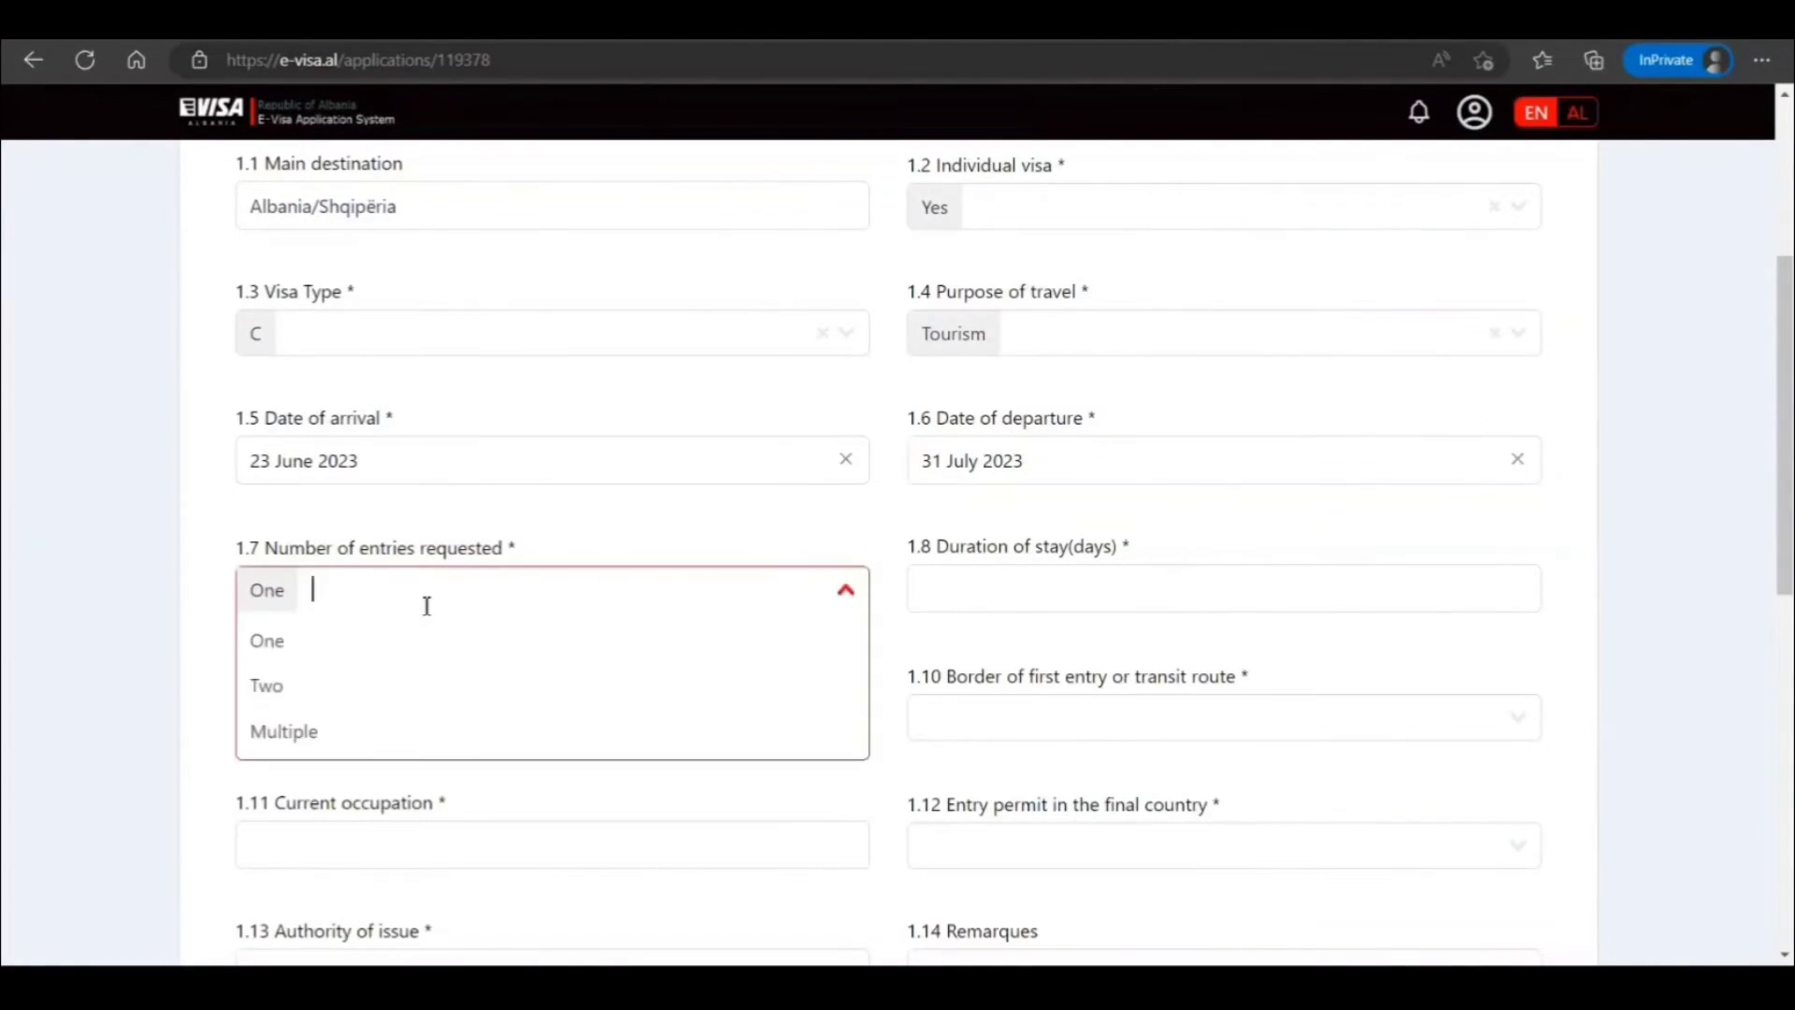
left_click(271, 655)
left_click(946, 587)
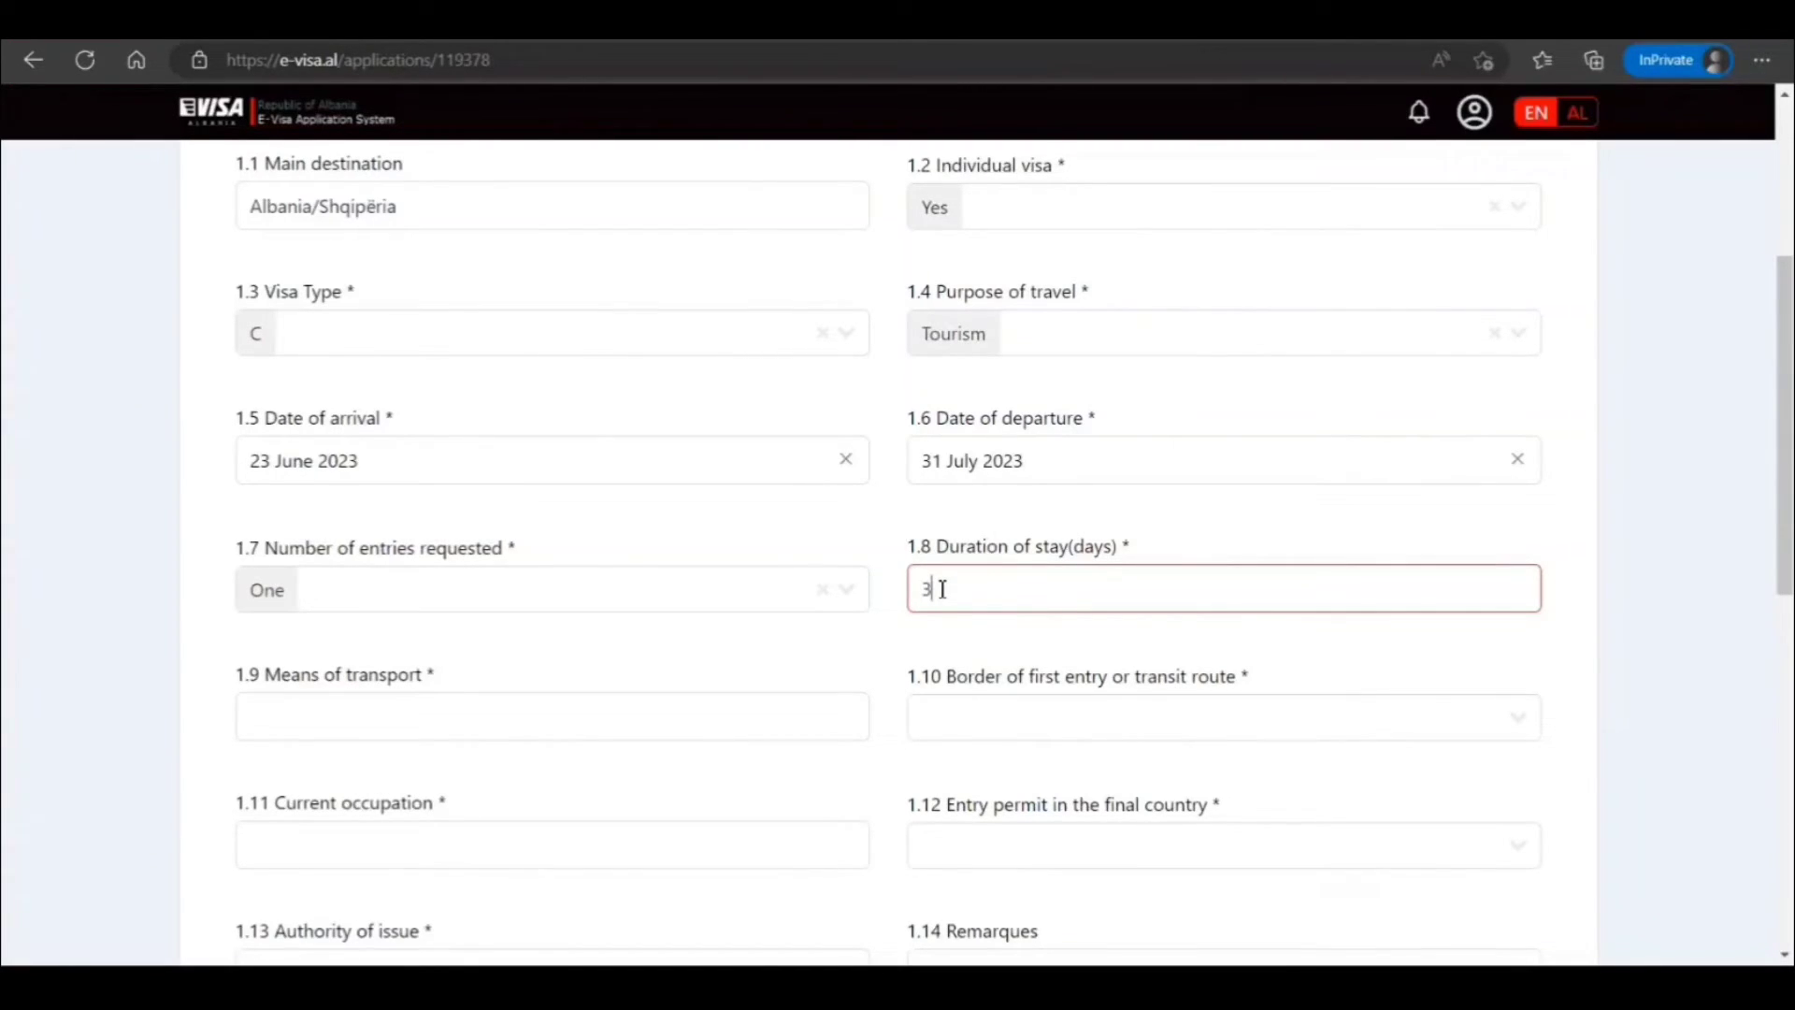
type("38")
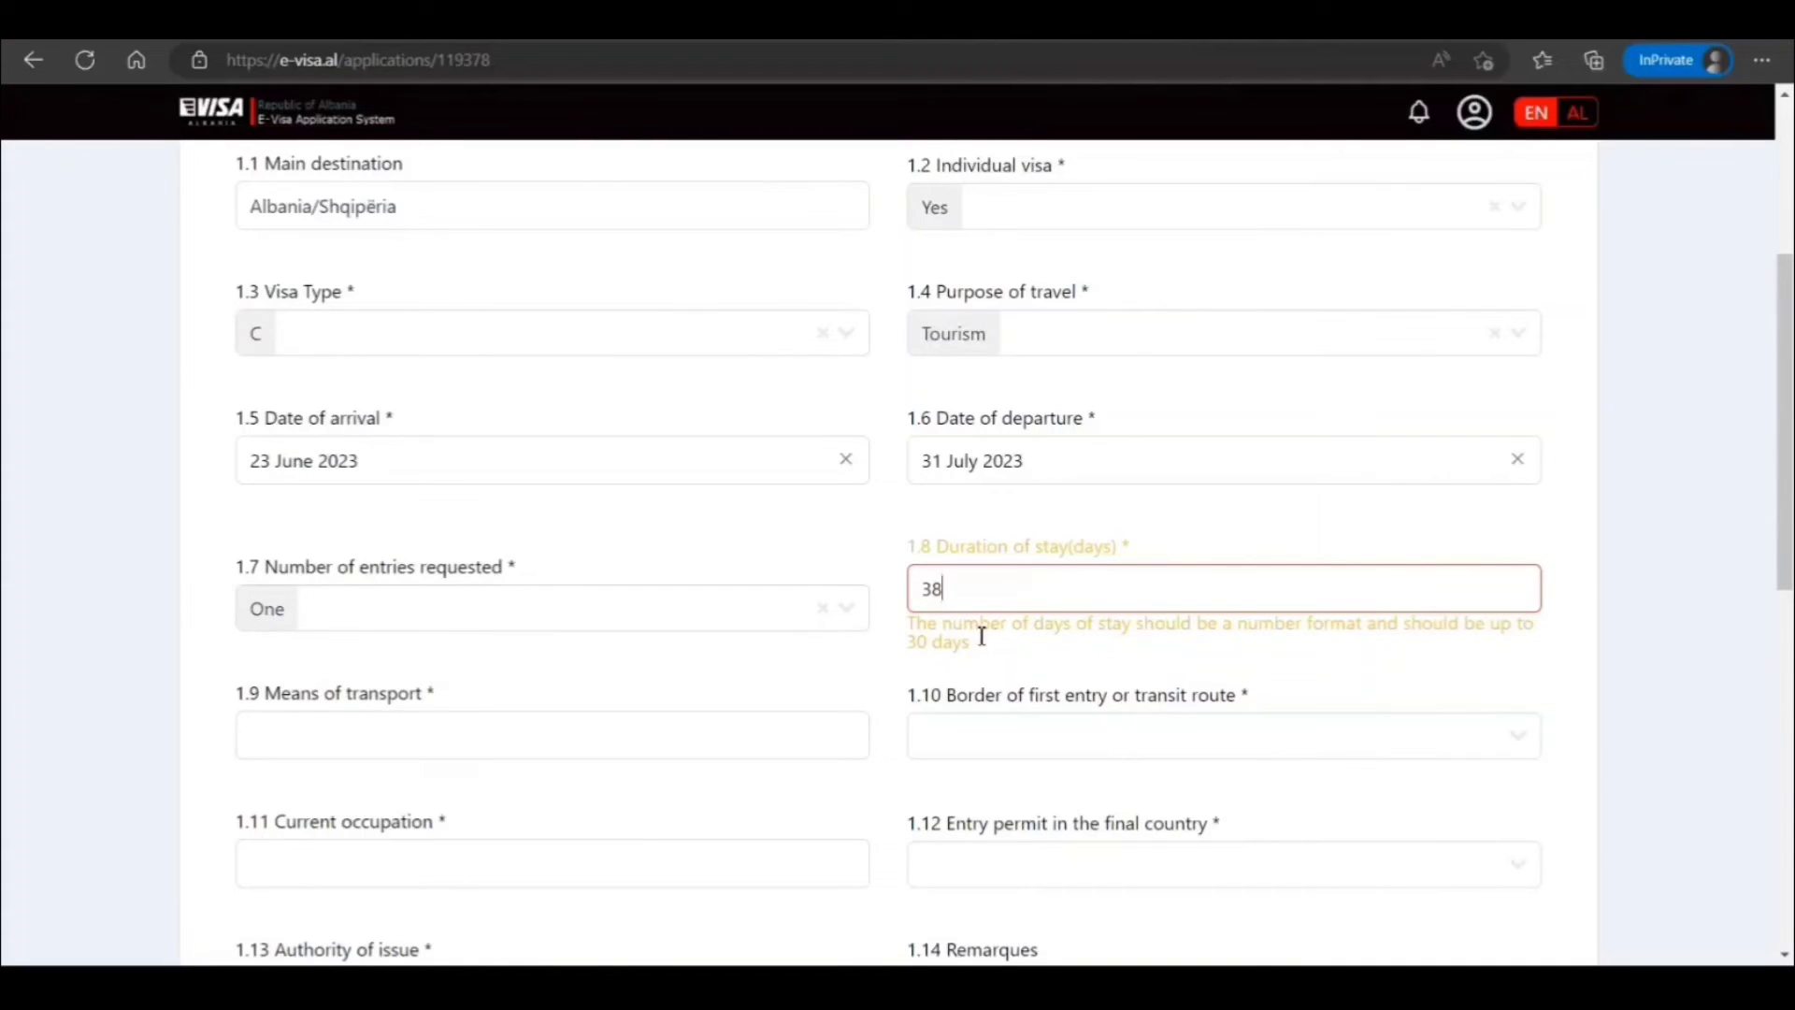
key("BackSpace")
type("0")
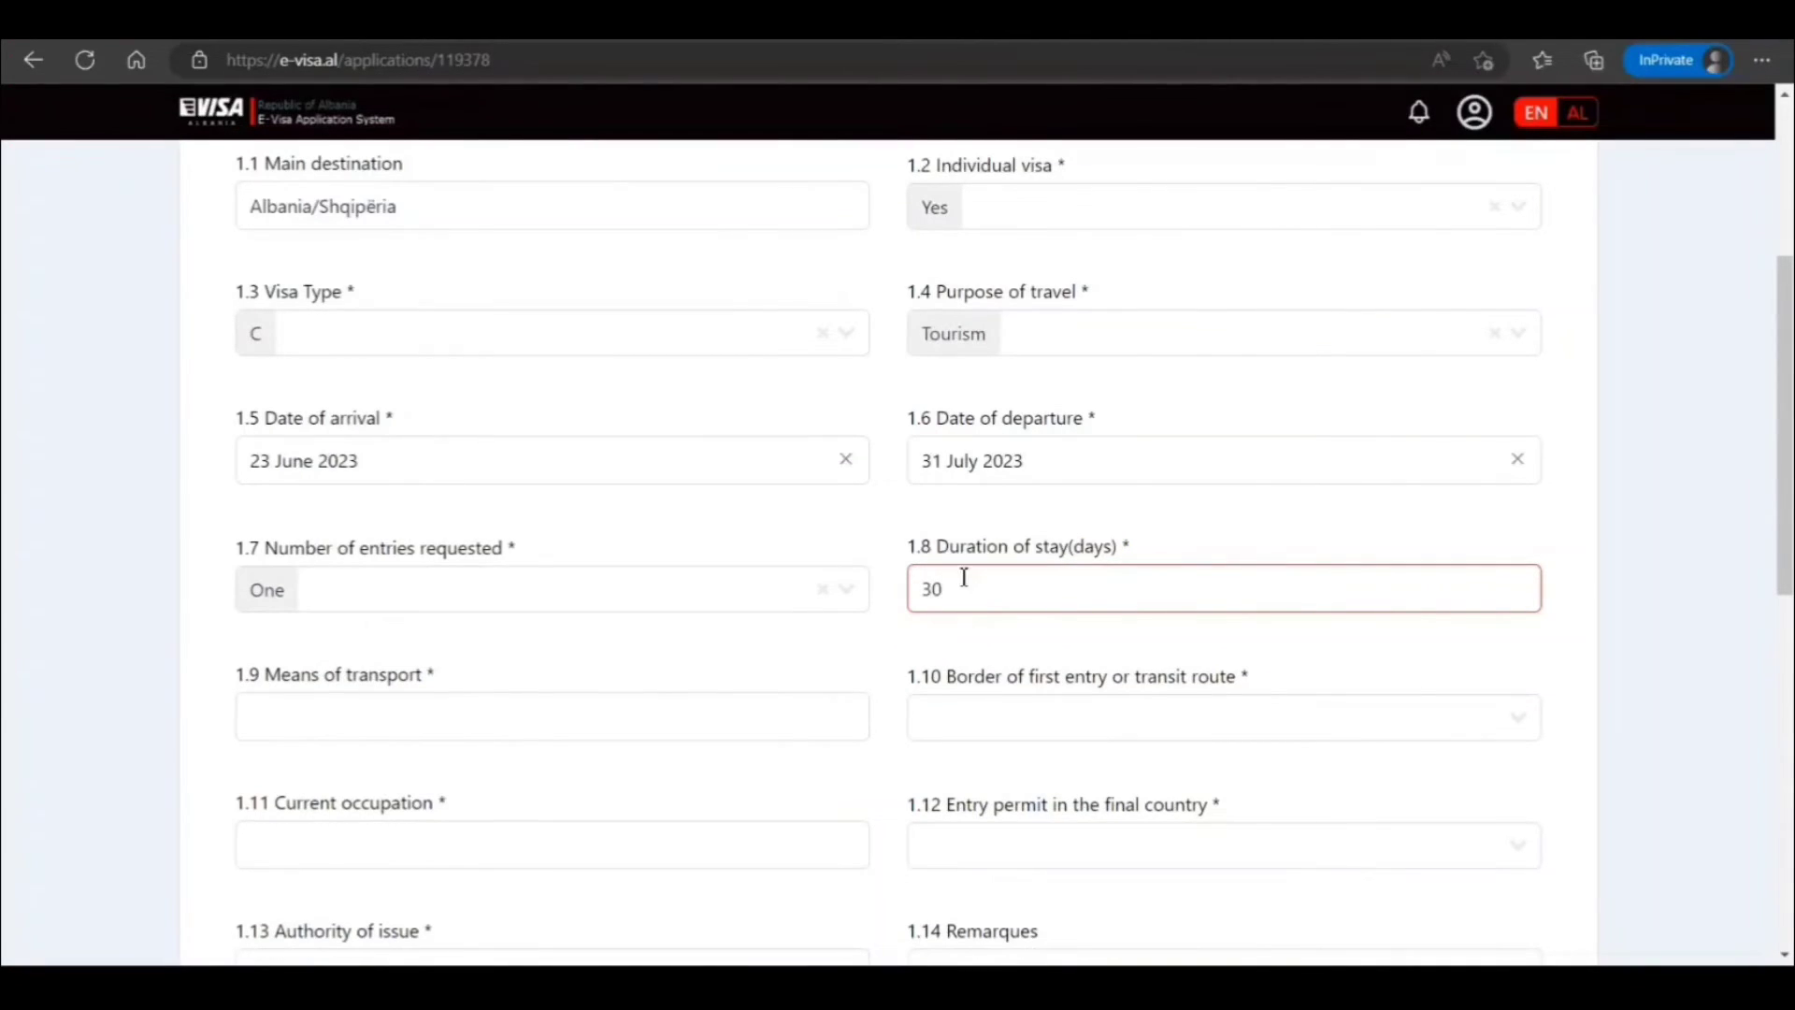
Correct the departure date to 23 July 2023
left_click(978, 452)
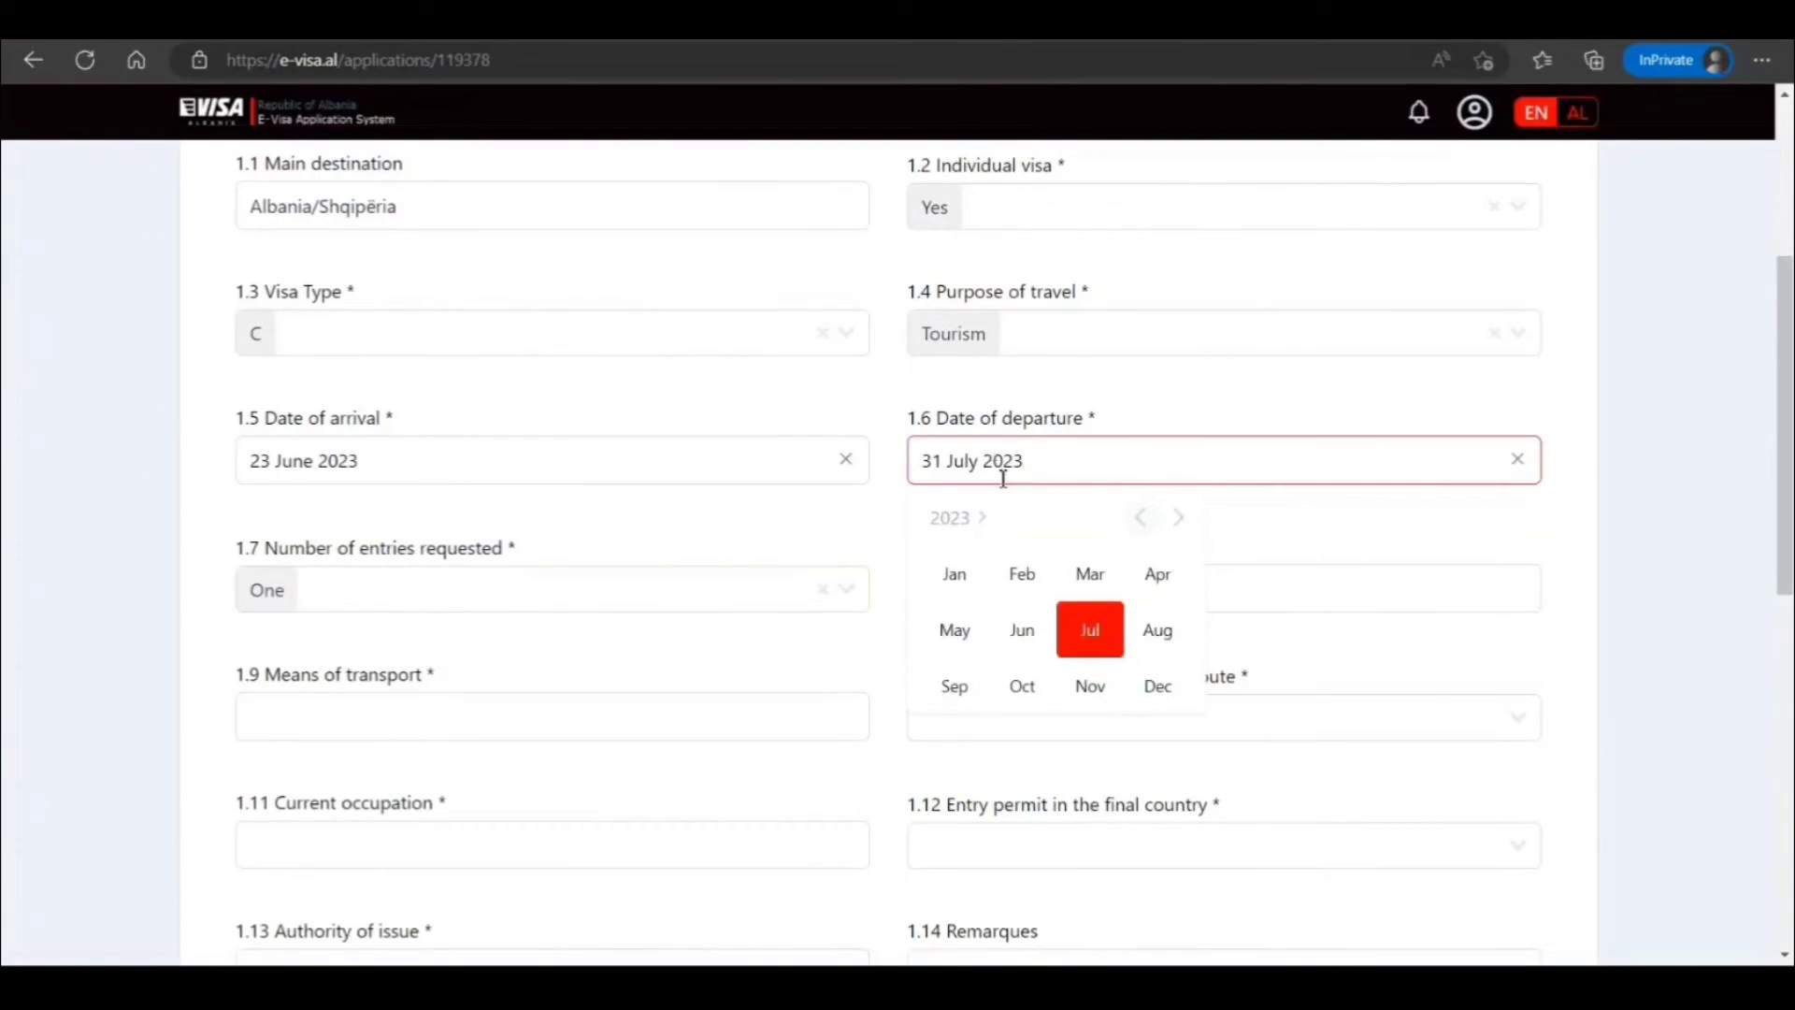
left_click(1087, 630)
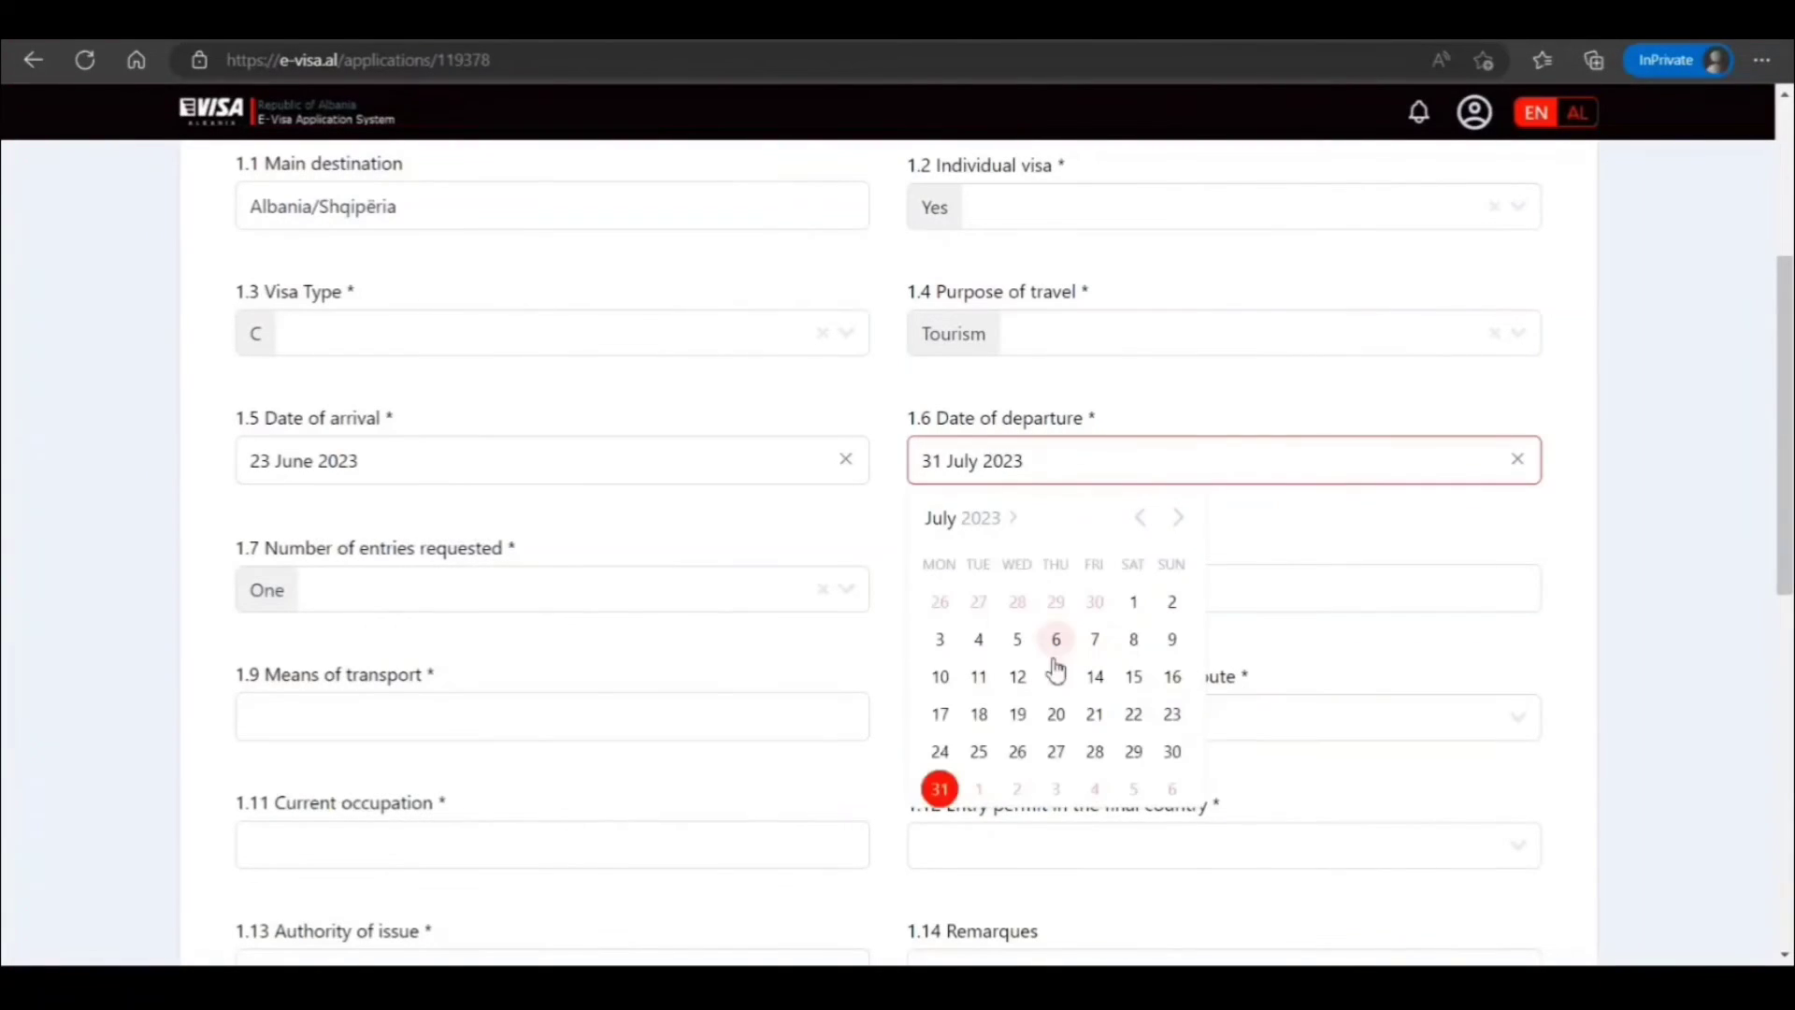
left_click(1172, 715)
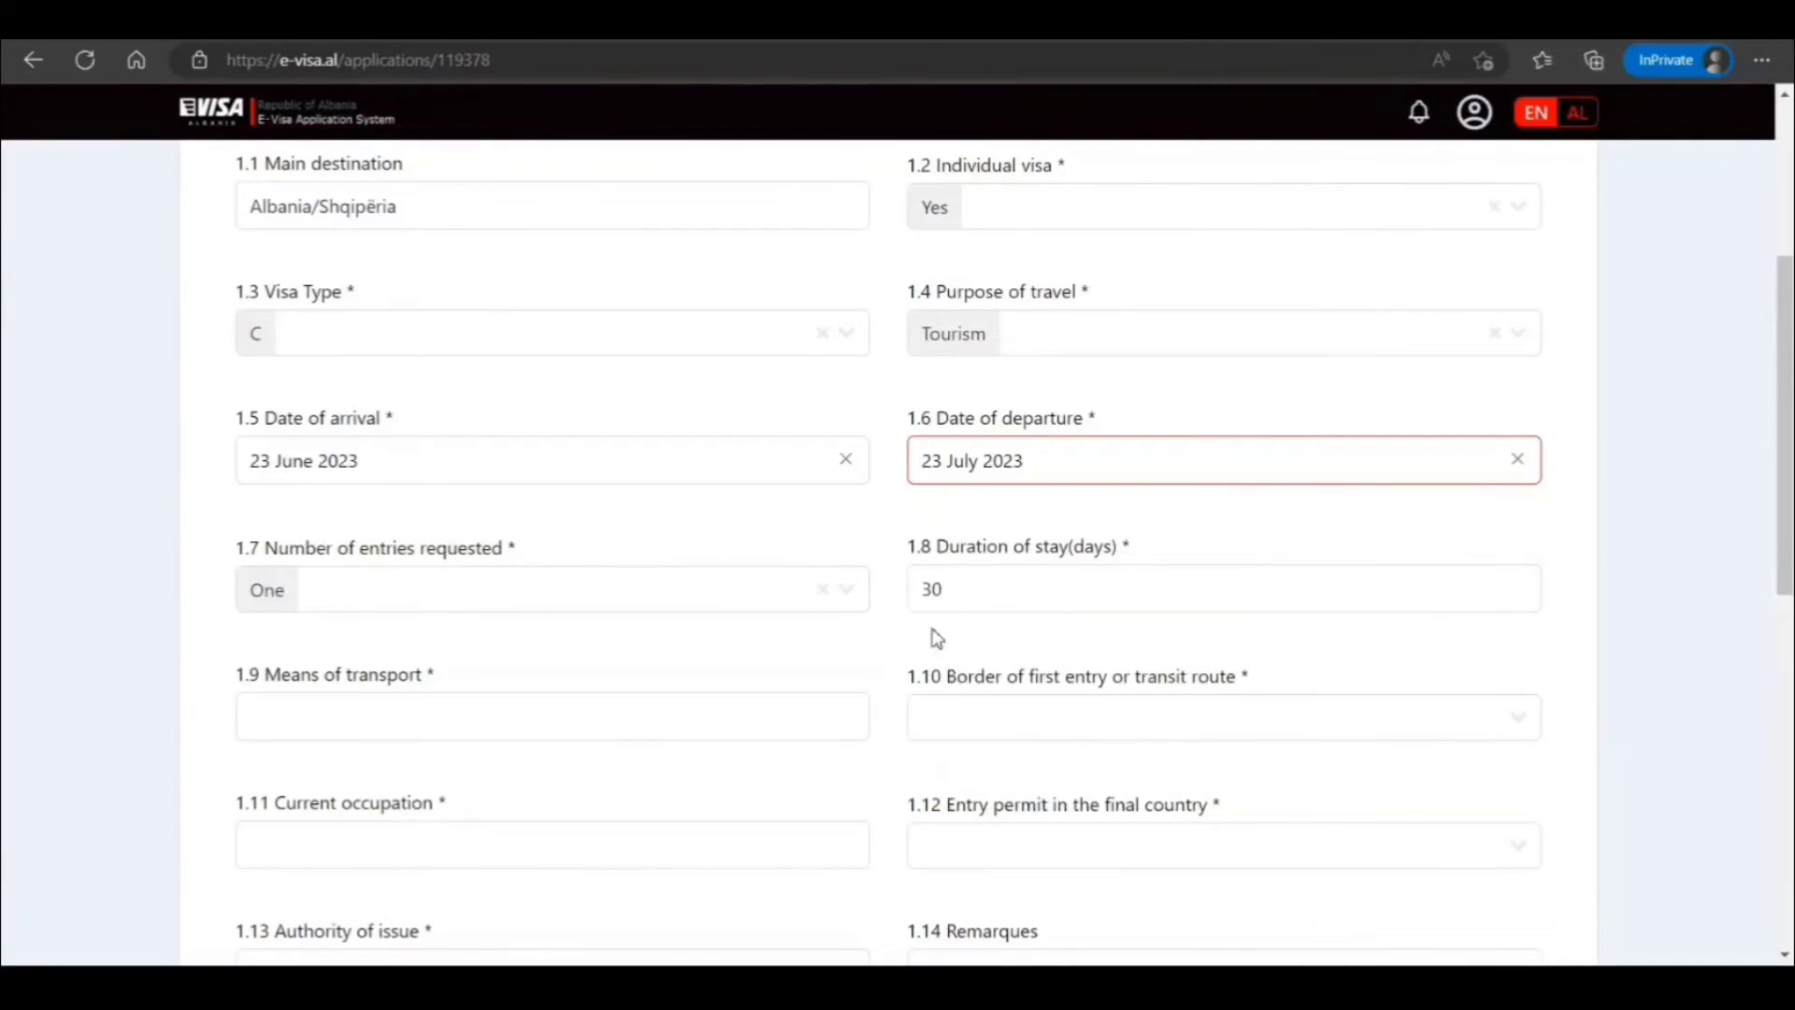
scroll(677, 638, "down", 2)
Set Tirana Airport as the first entry point and enter the occupation IT Engineer
left_click(588, 587)
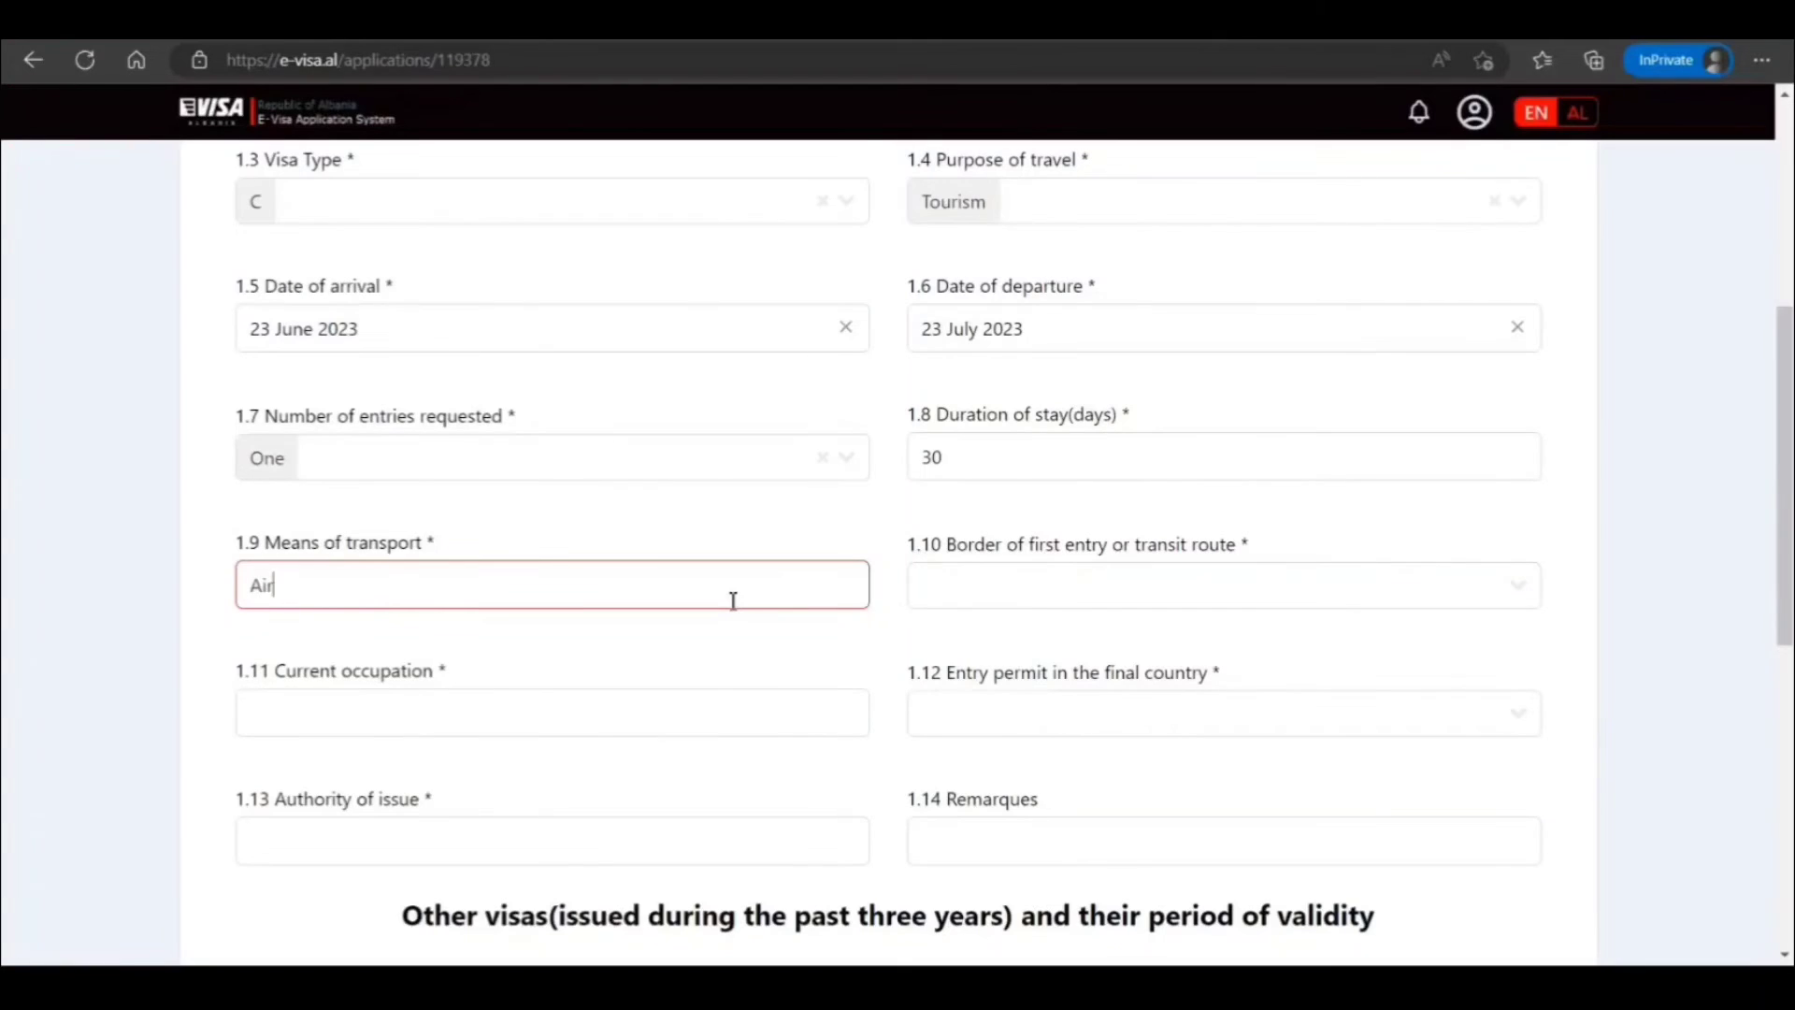
left_click(1068, 596)
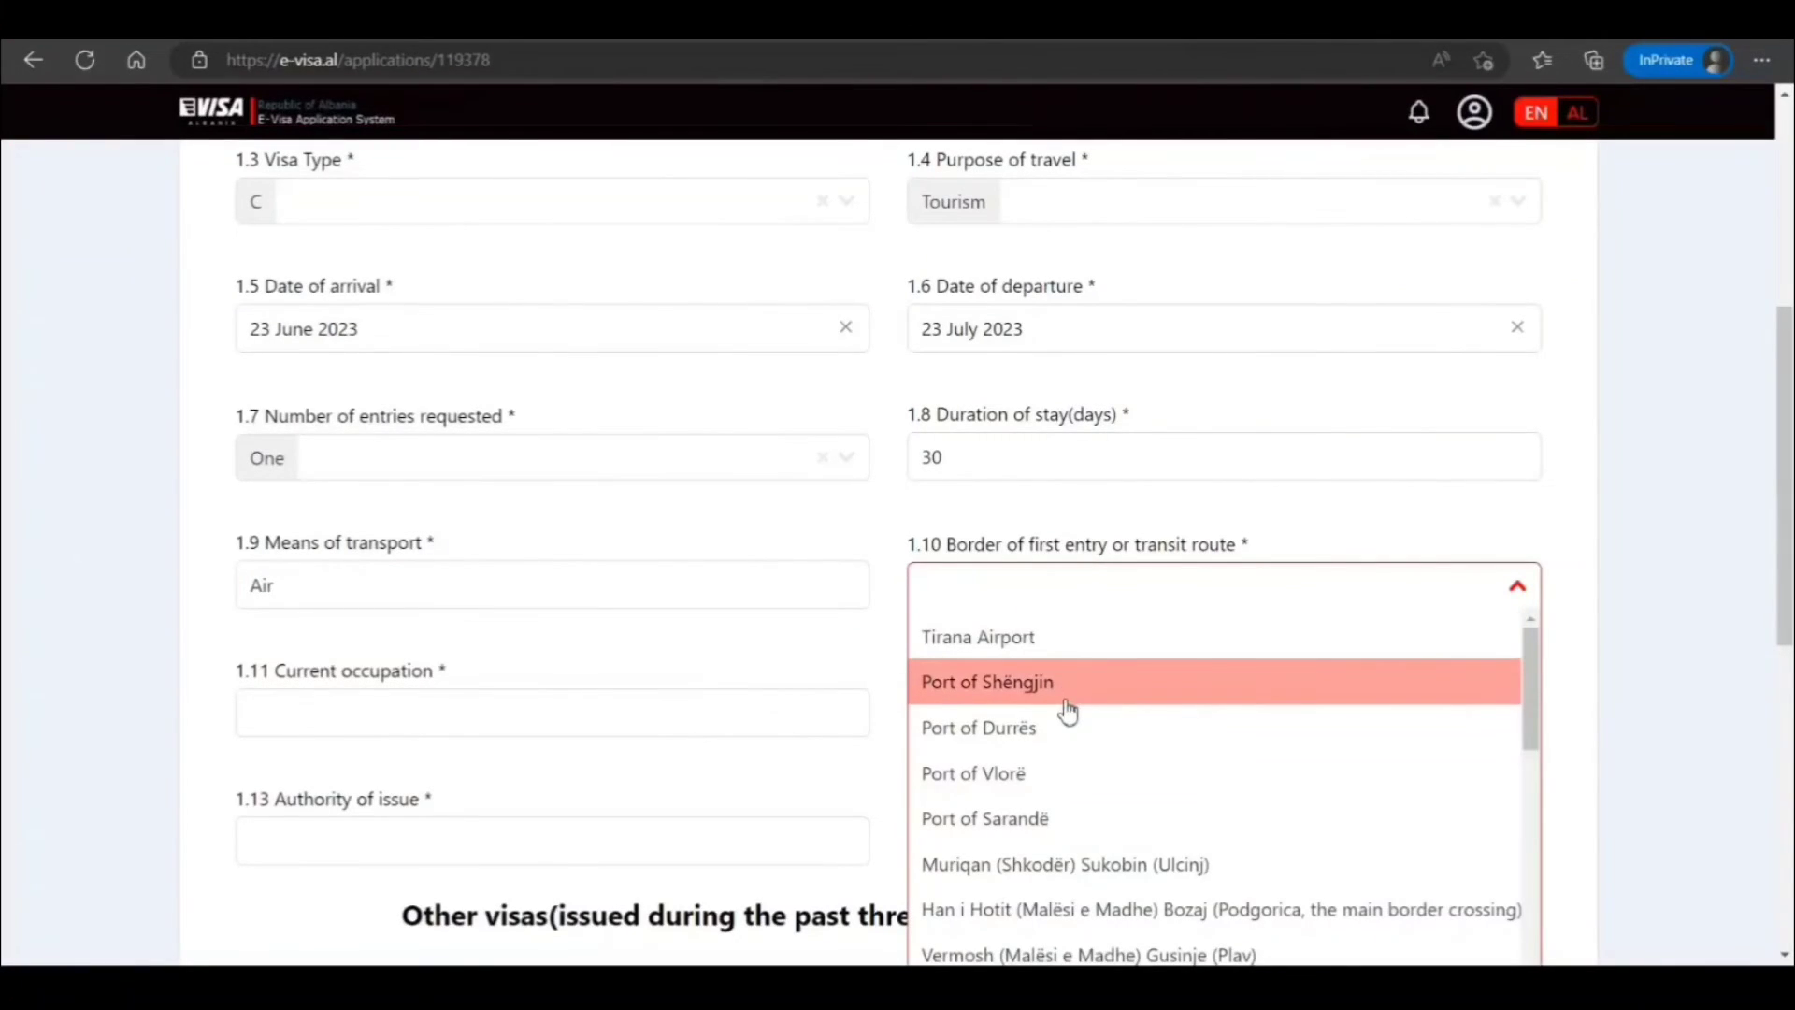
left_click(1029, 639)
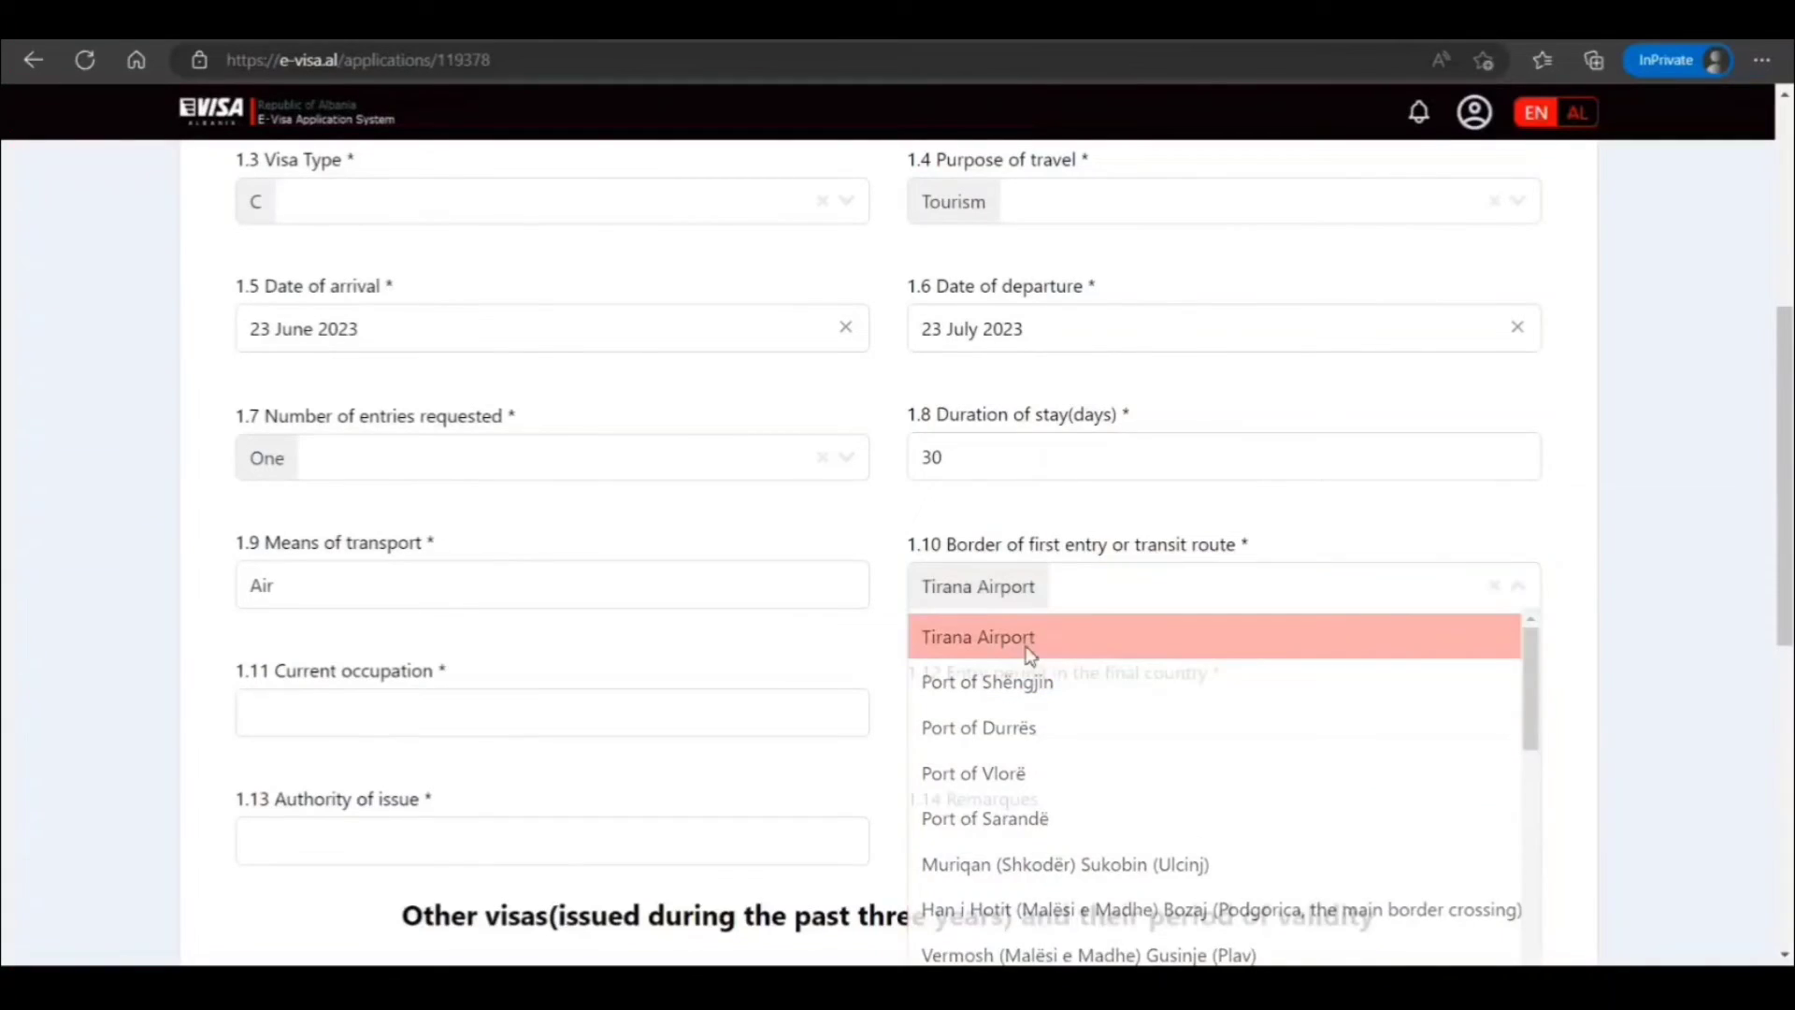
scroll(826, 665, "down", 3)
left_click(608, 460)
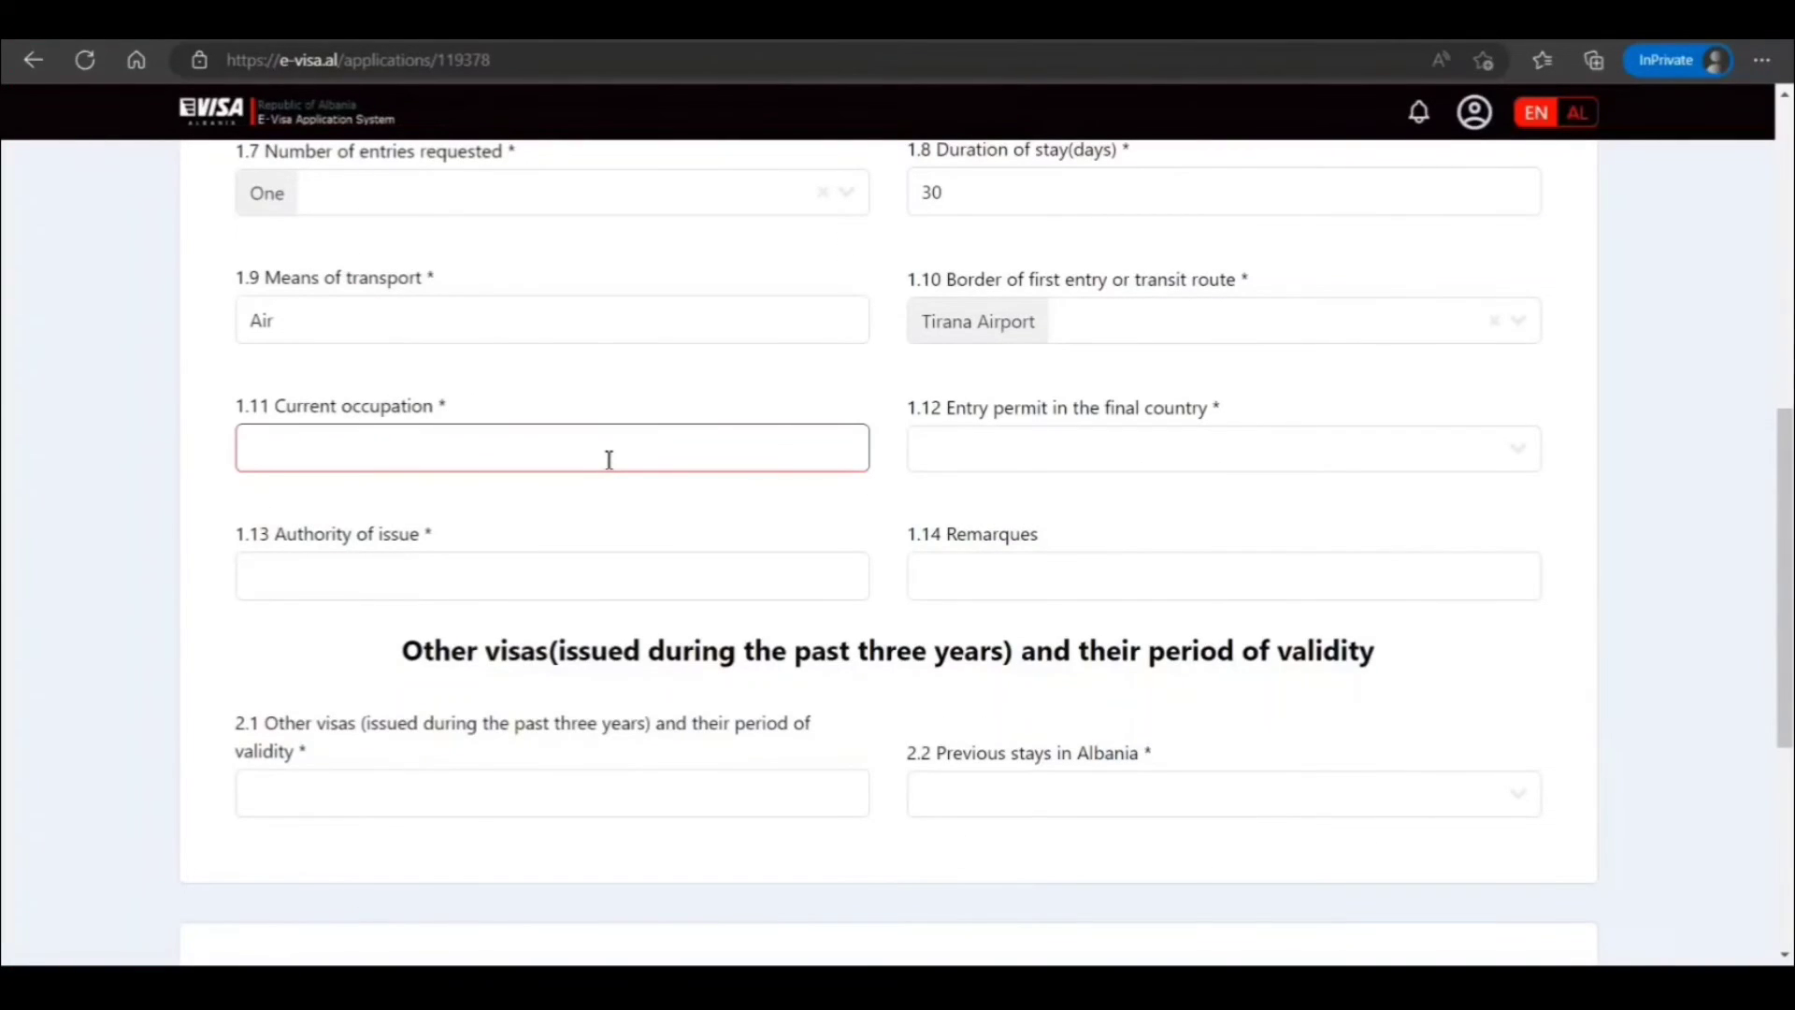
type("IT Engineer")
Answer Yes for an entry permit in the final country, issued by India
left_click(1045, 458)
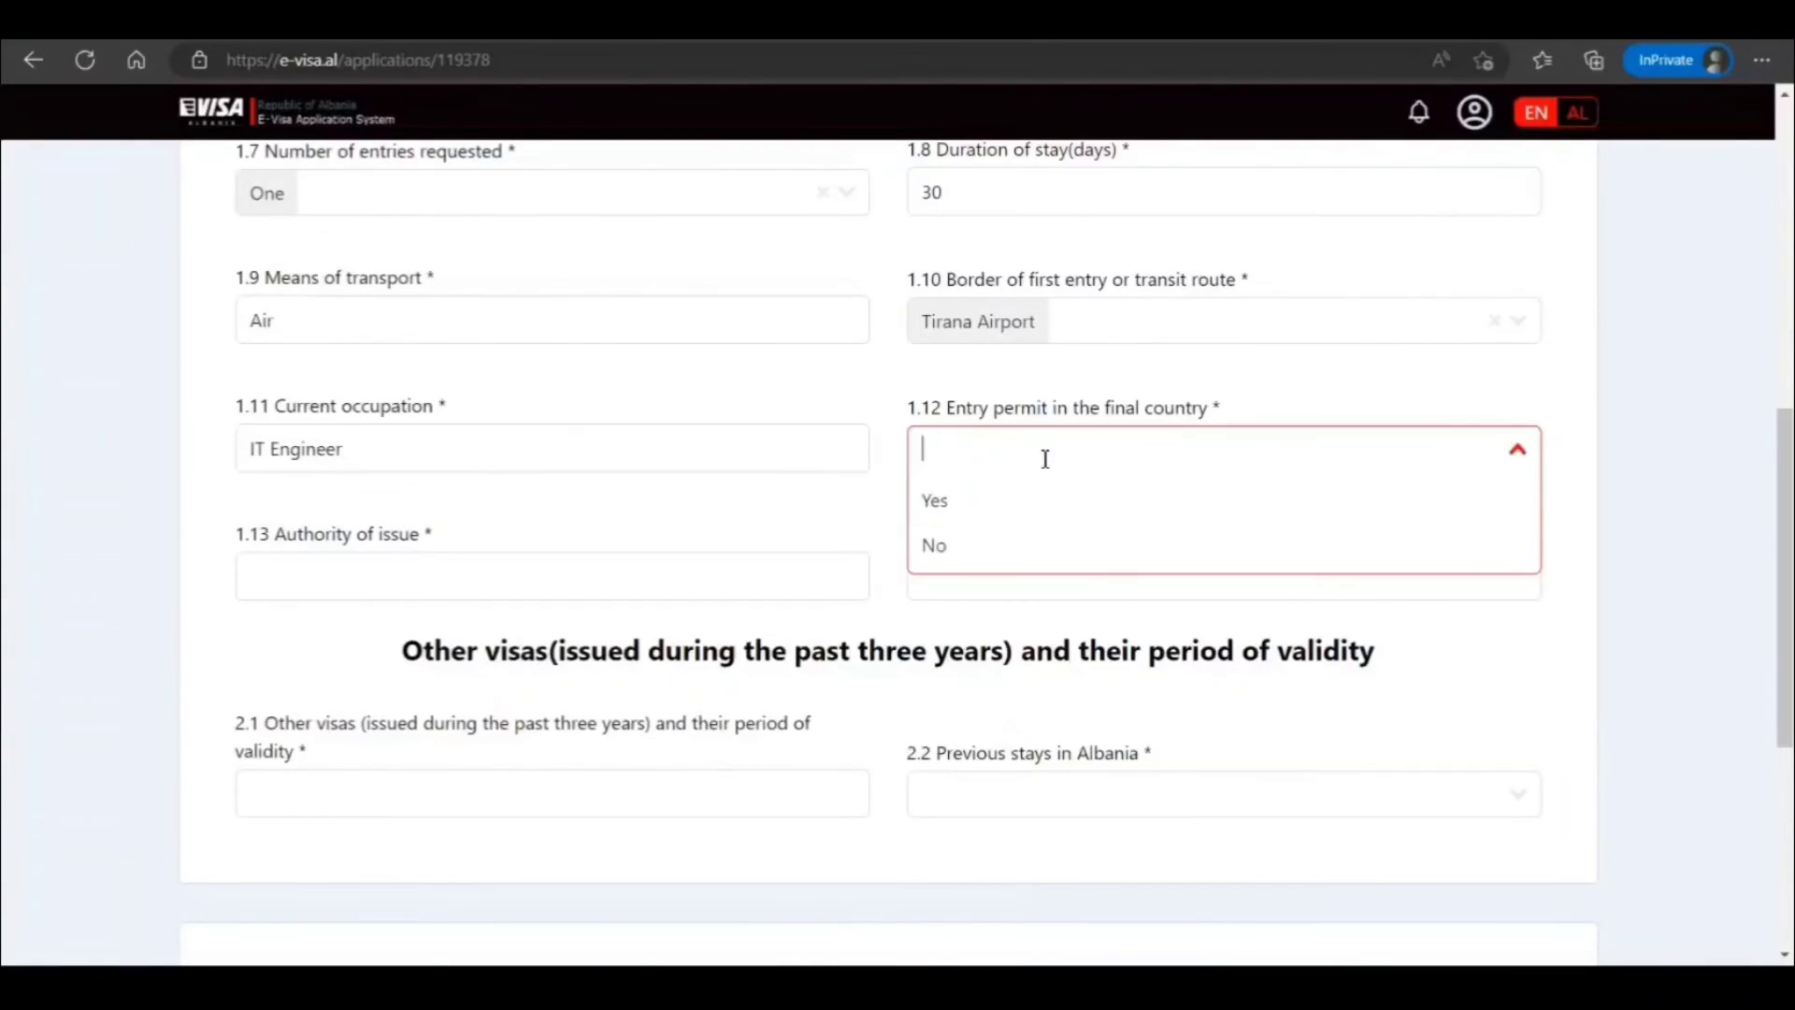
left_click(994, 516)
left_click(765, 583)
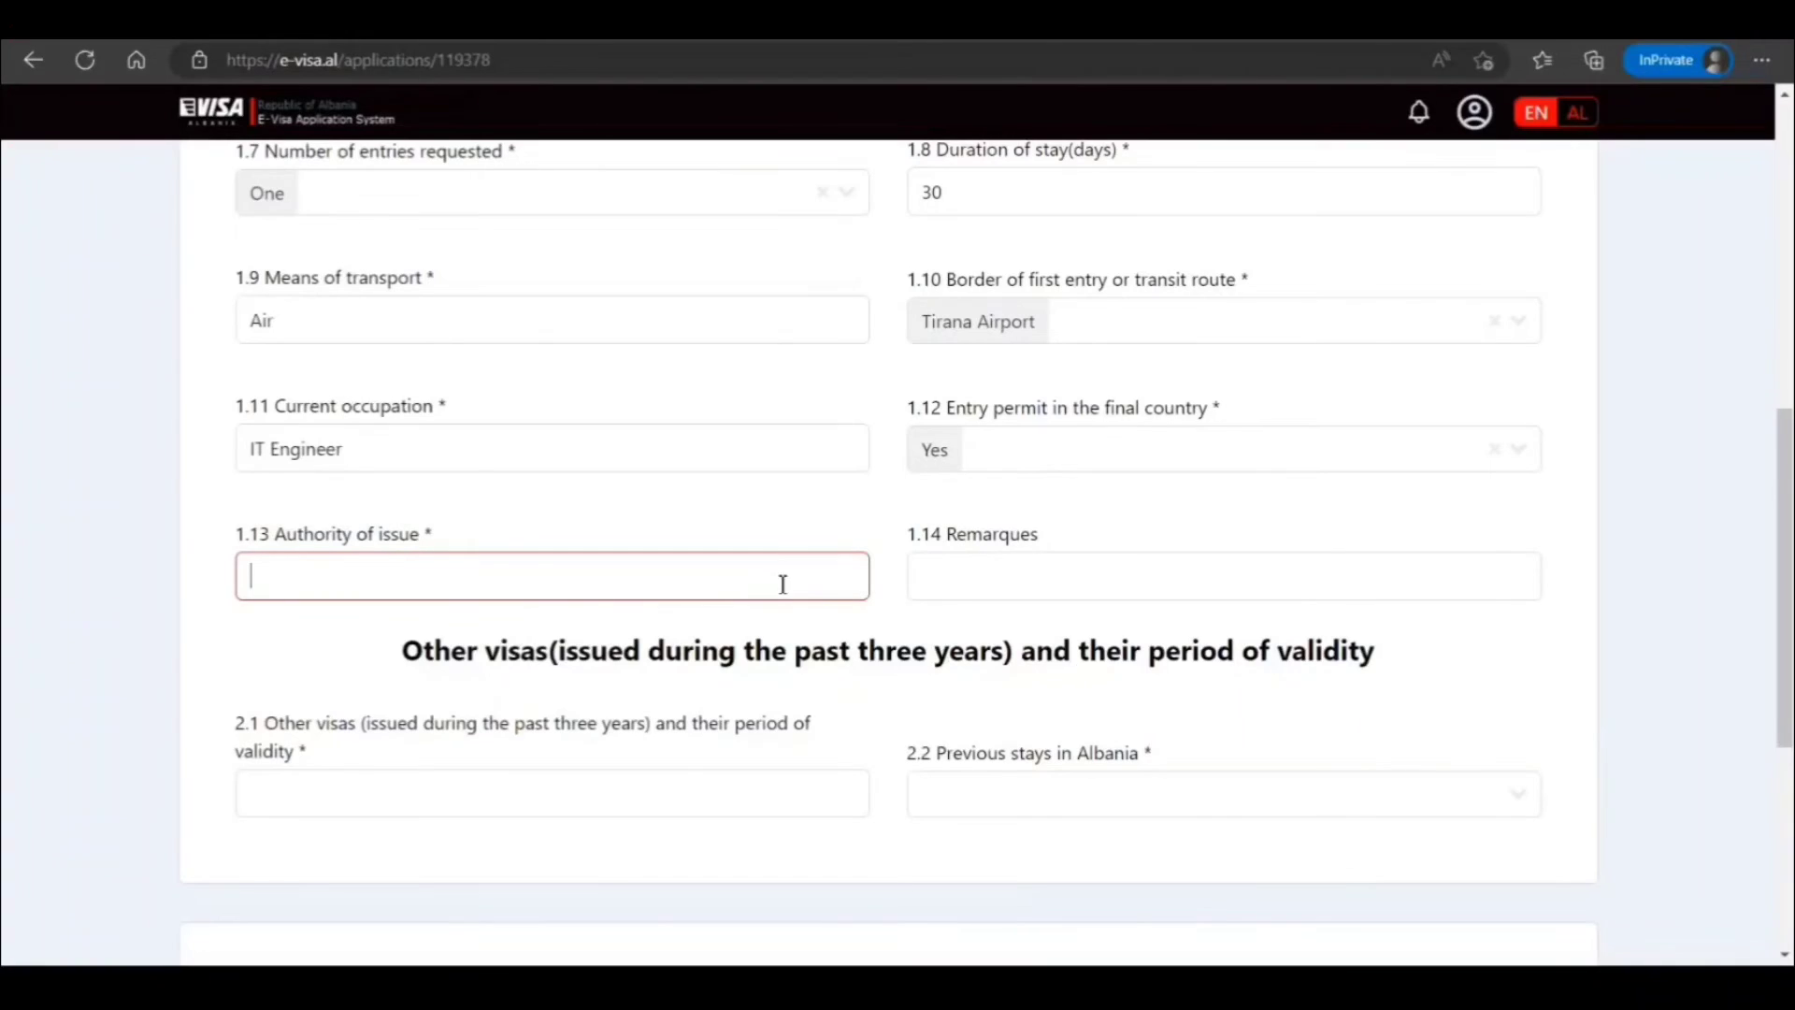
type("India")
left_click(802, 639)
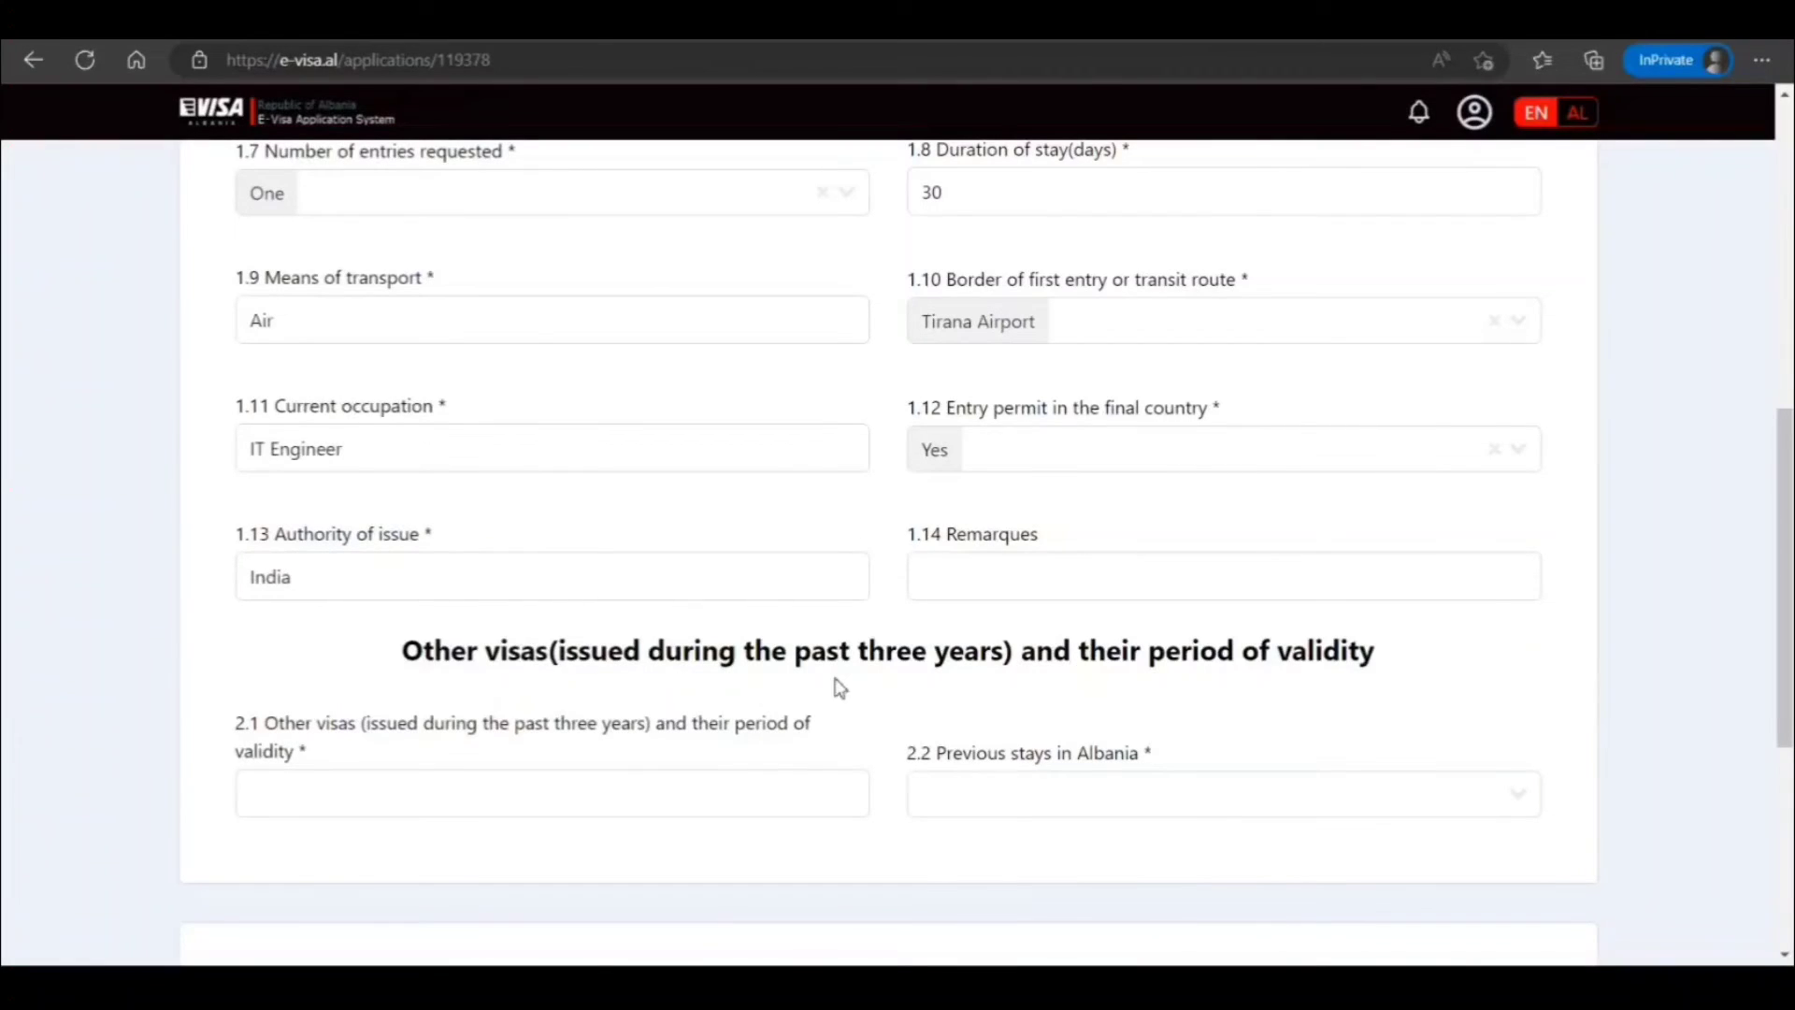
Answer No for other visas and None for previous Albania stays, then continue
left_click(699, 798)
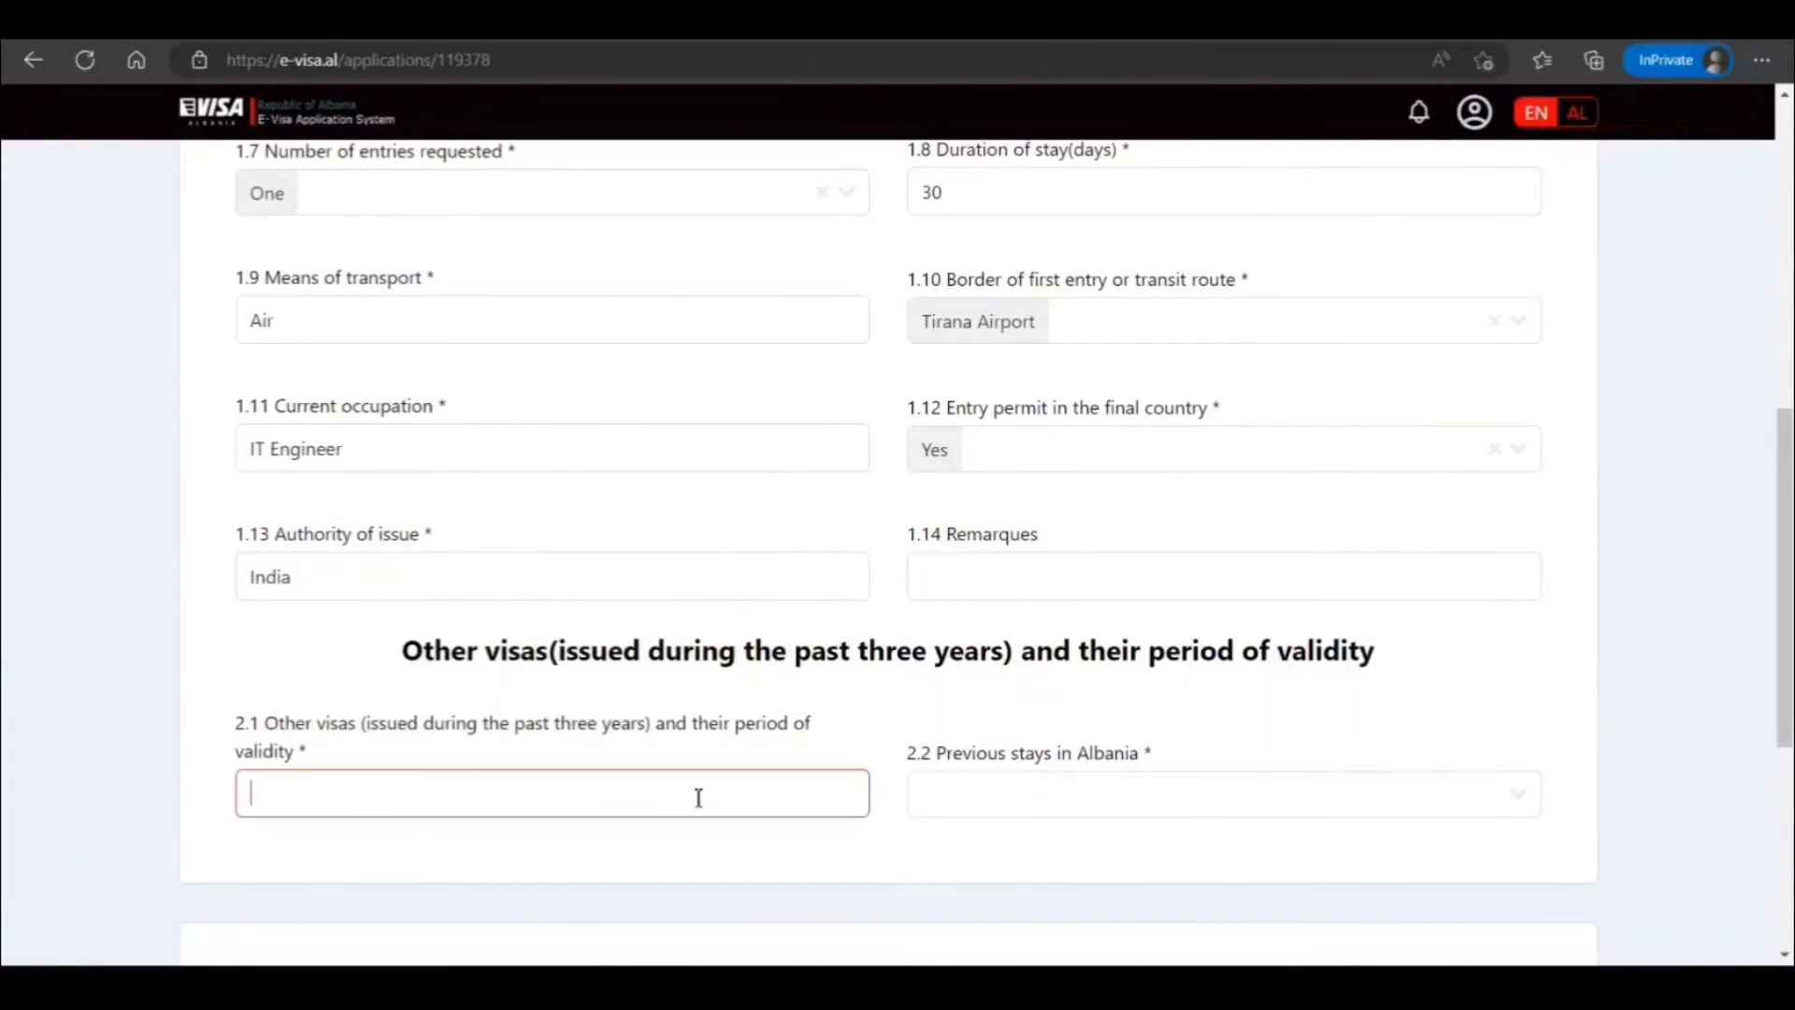
scroll(702, 798, "down", 3)
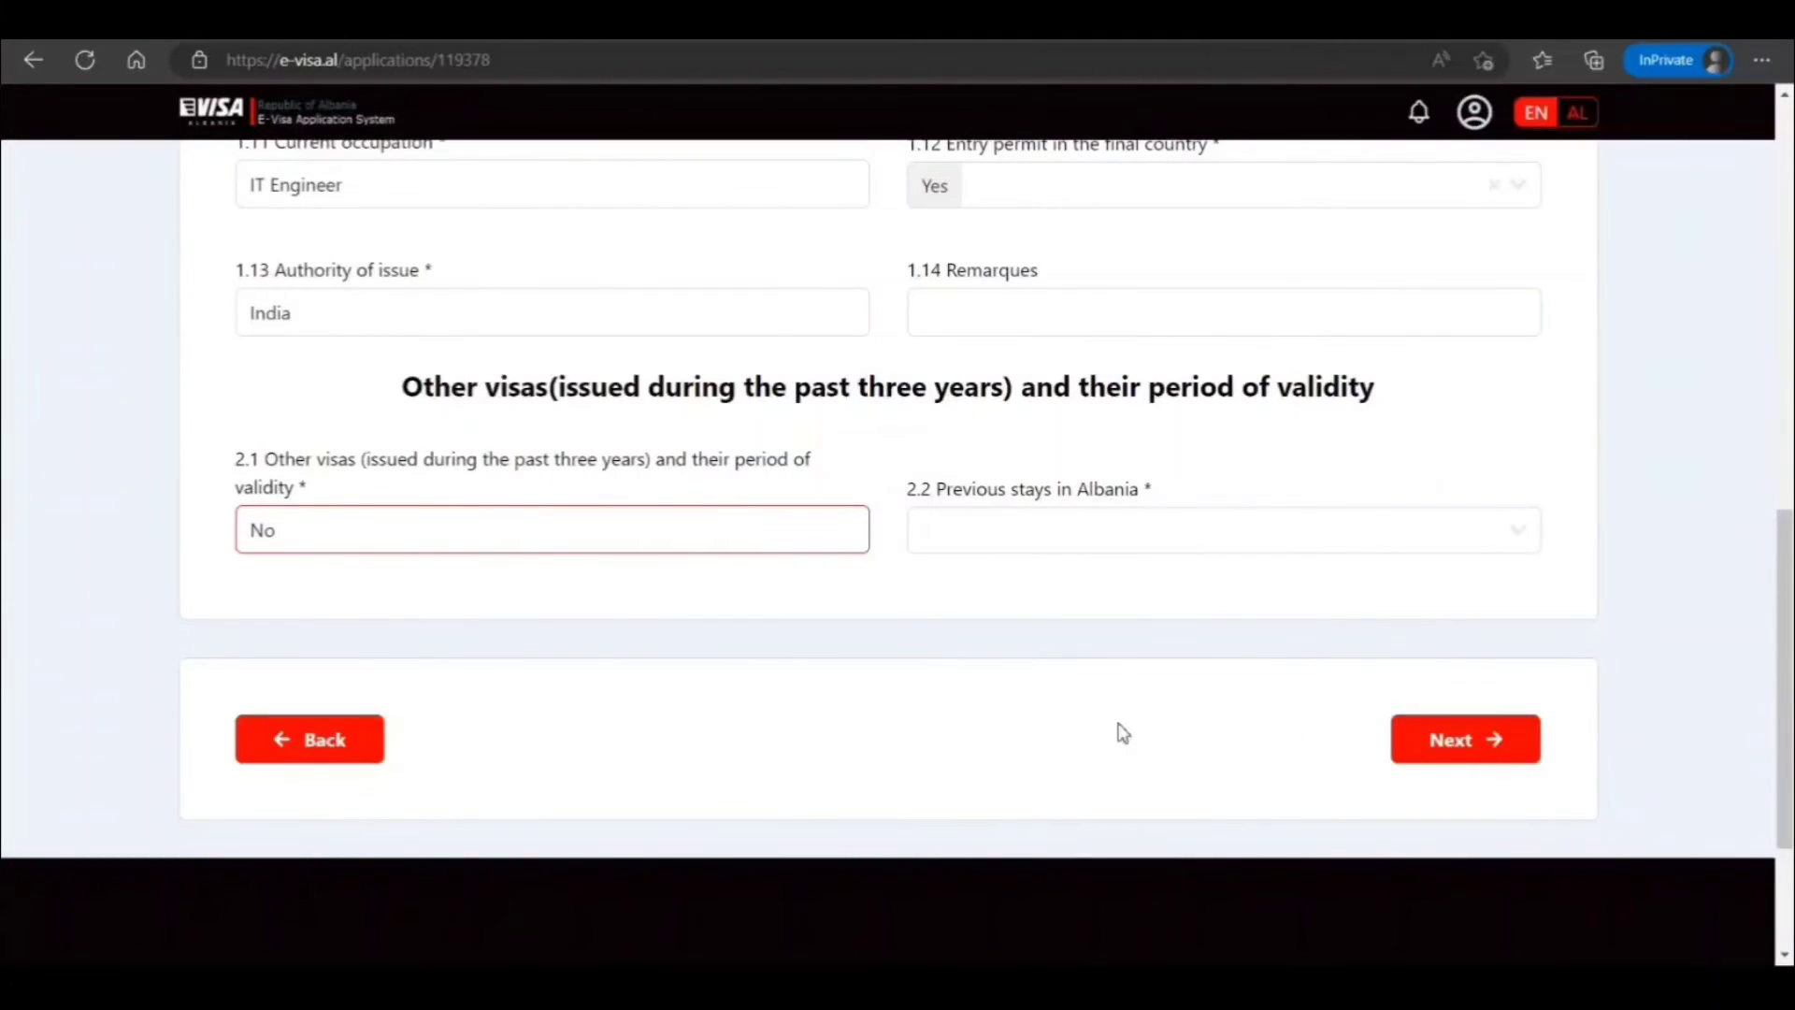
left_click(1080, 514)
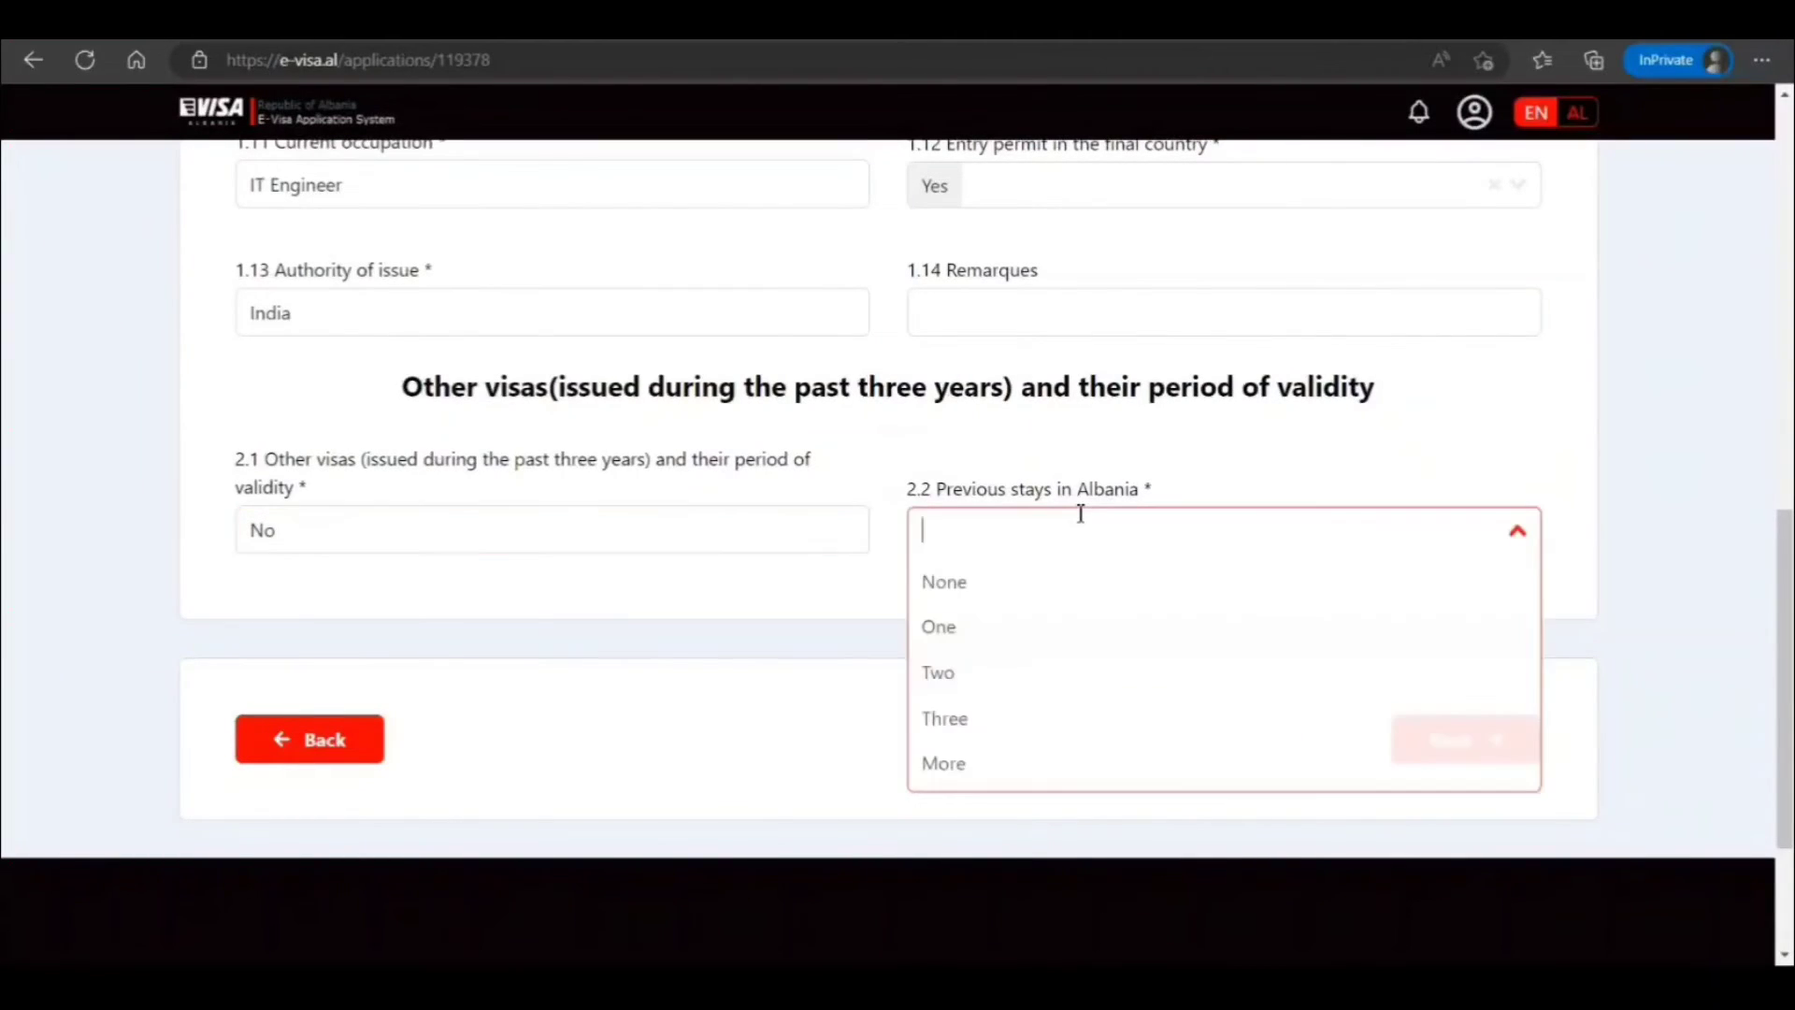
left_click(953, 593)
scroll(945, 589, "down", 3)
left_click(1427, 510)
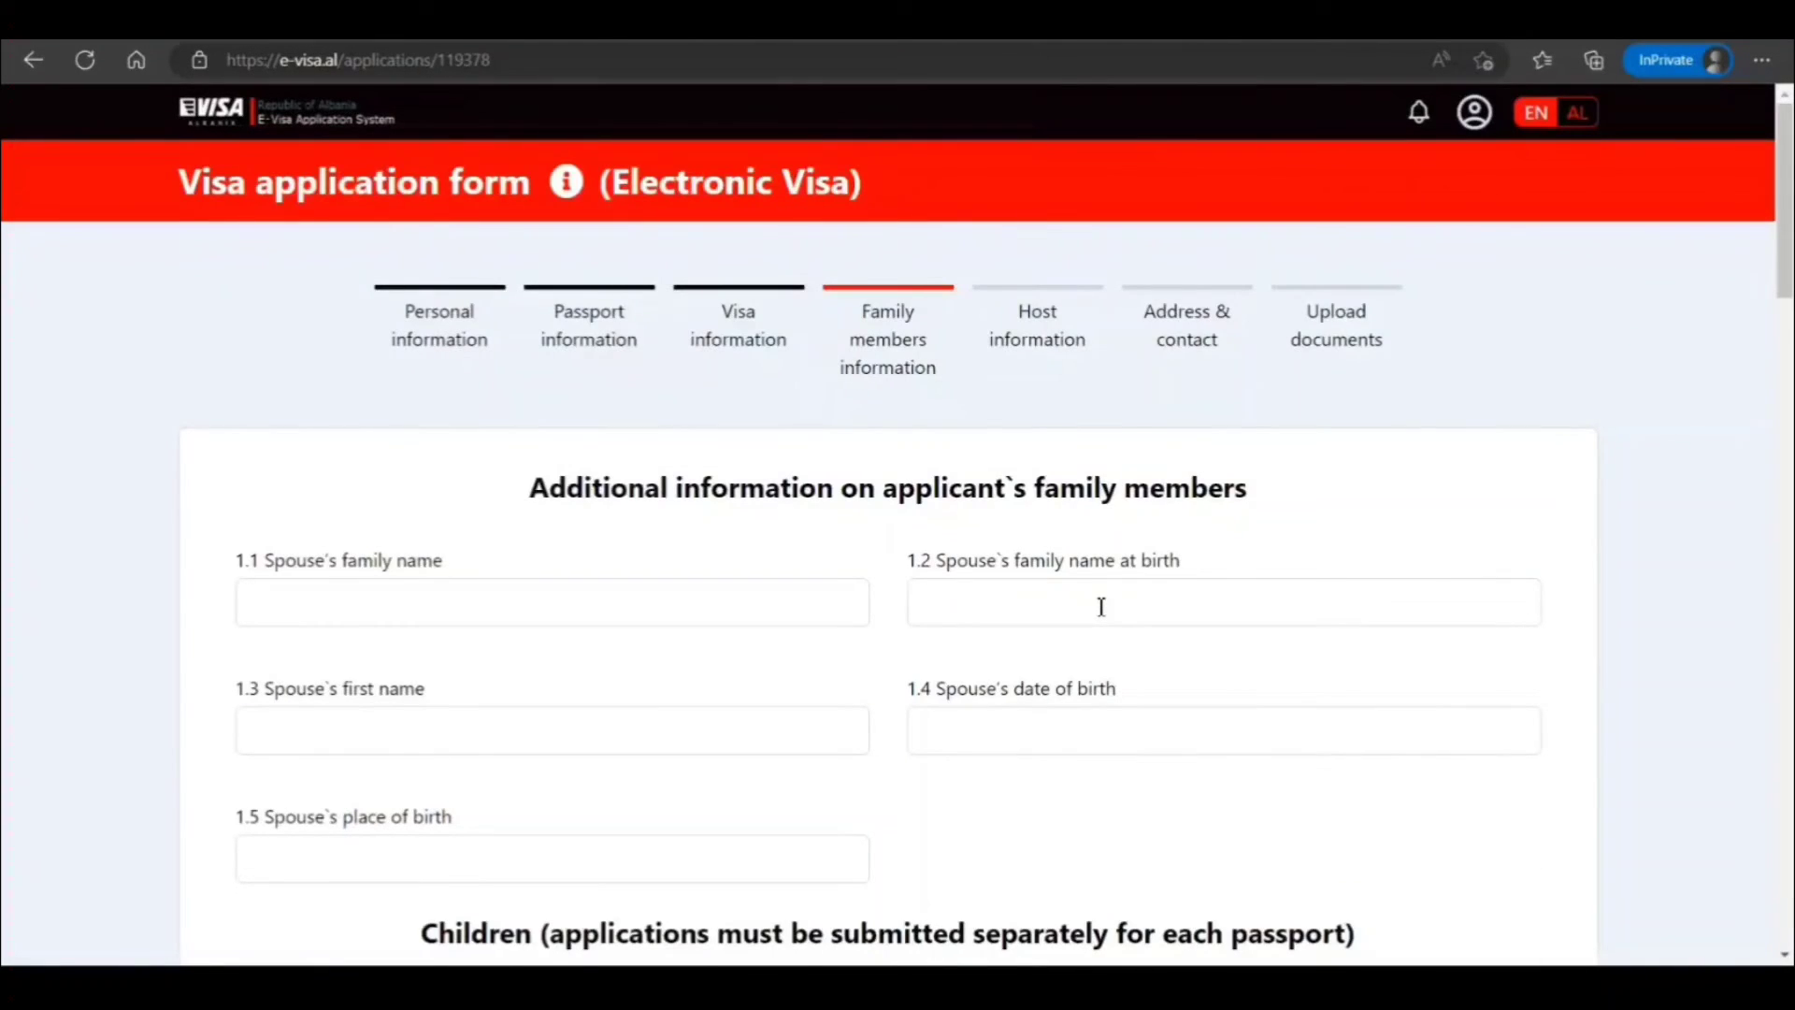
Skip the family members page without entries and advance to Host information
scroll(994, 715, "down", 4)
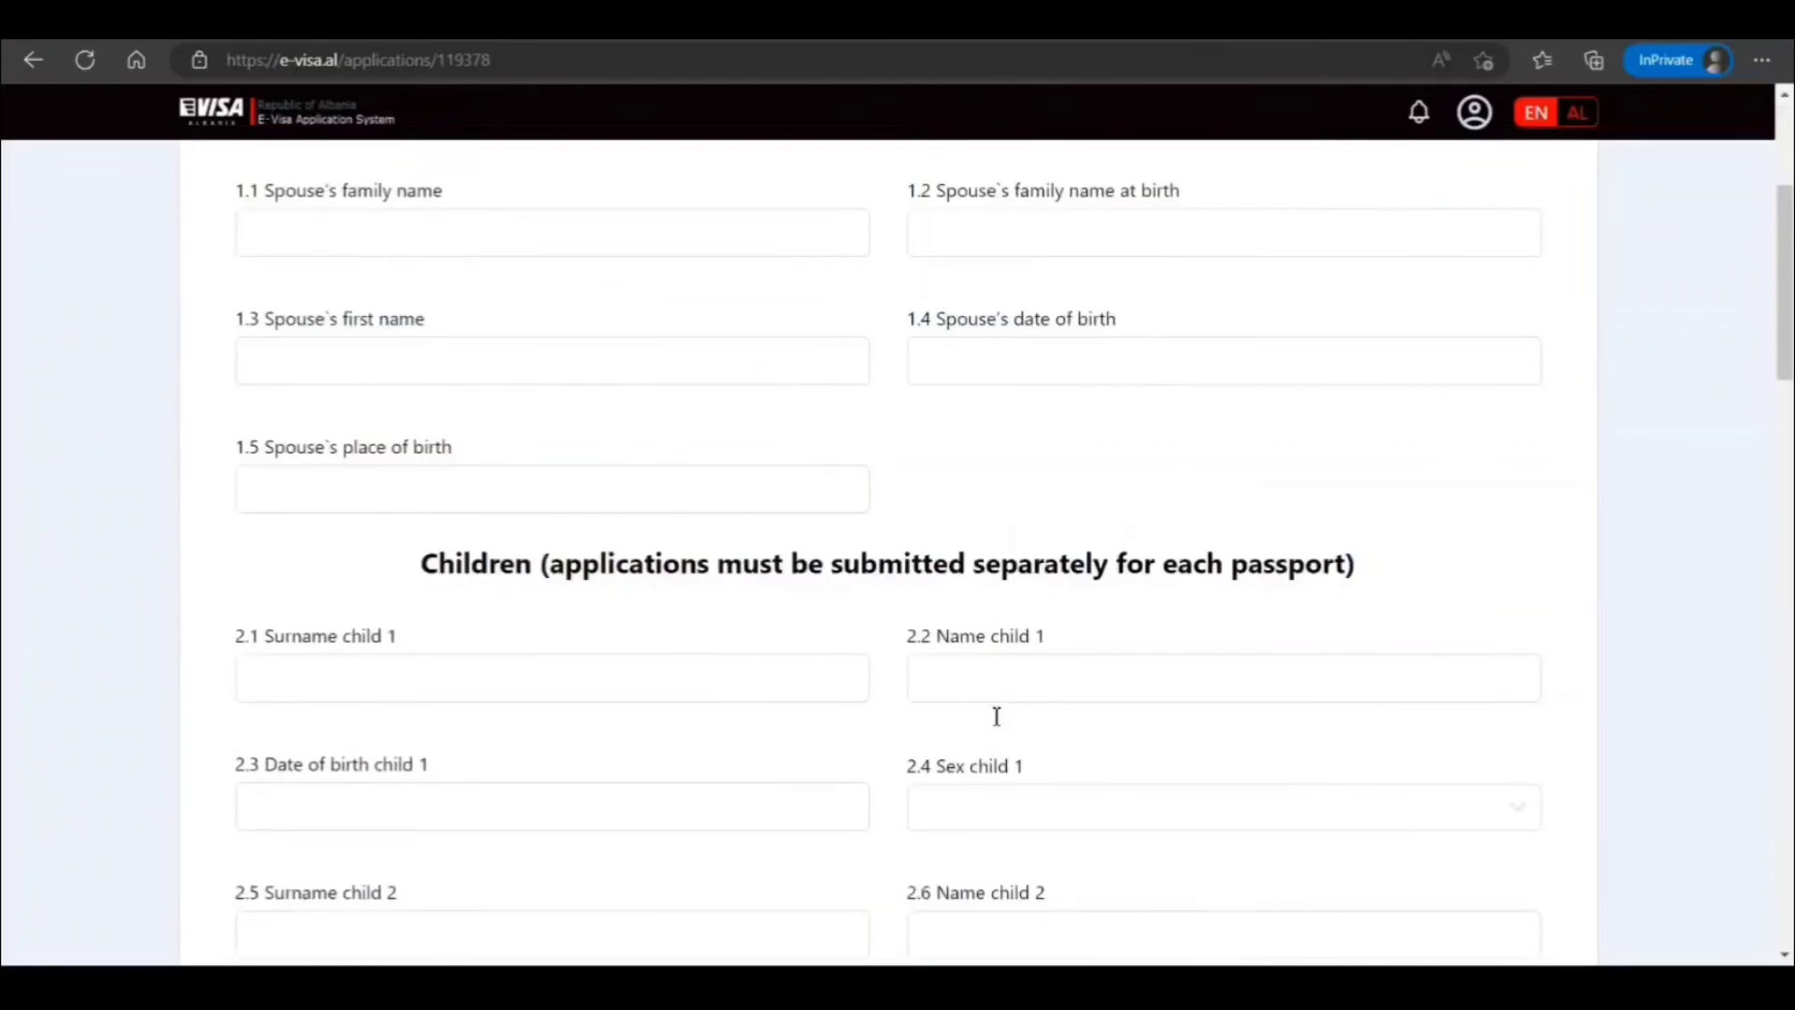
scroll(997, 722, "down", 20)
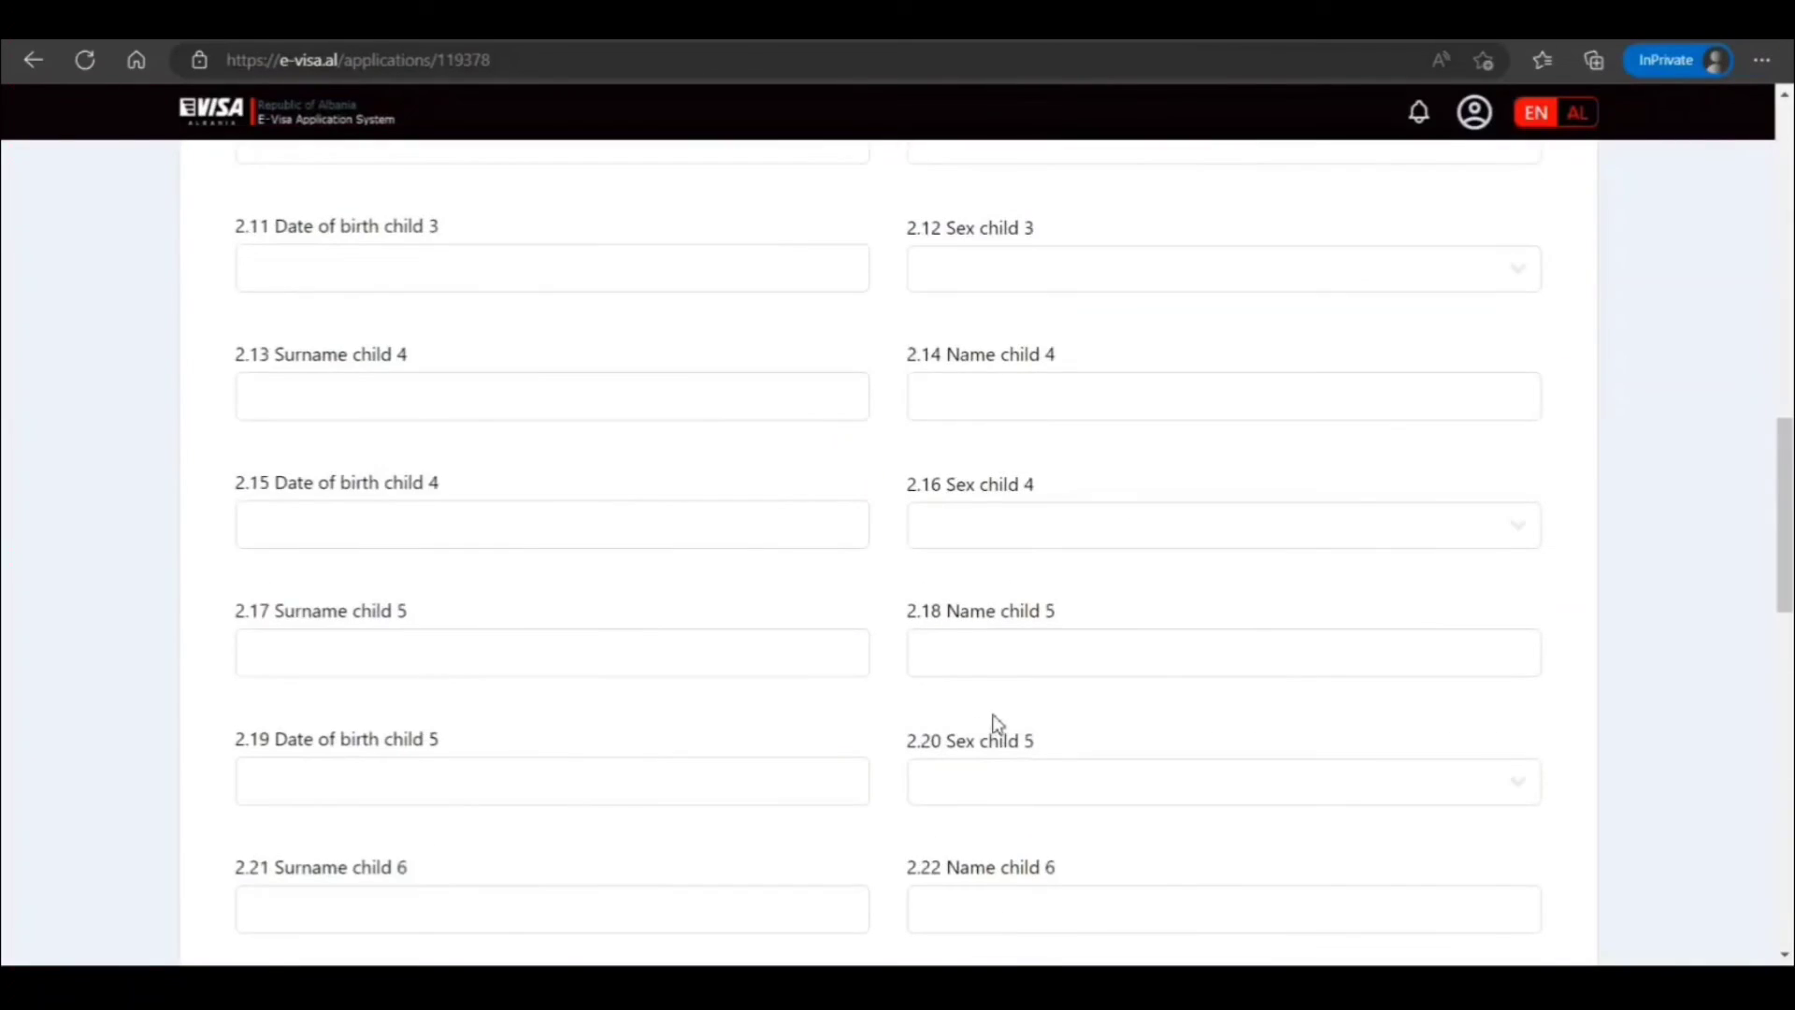
scroll(996, 722, "up", 4)
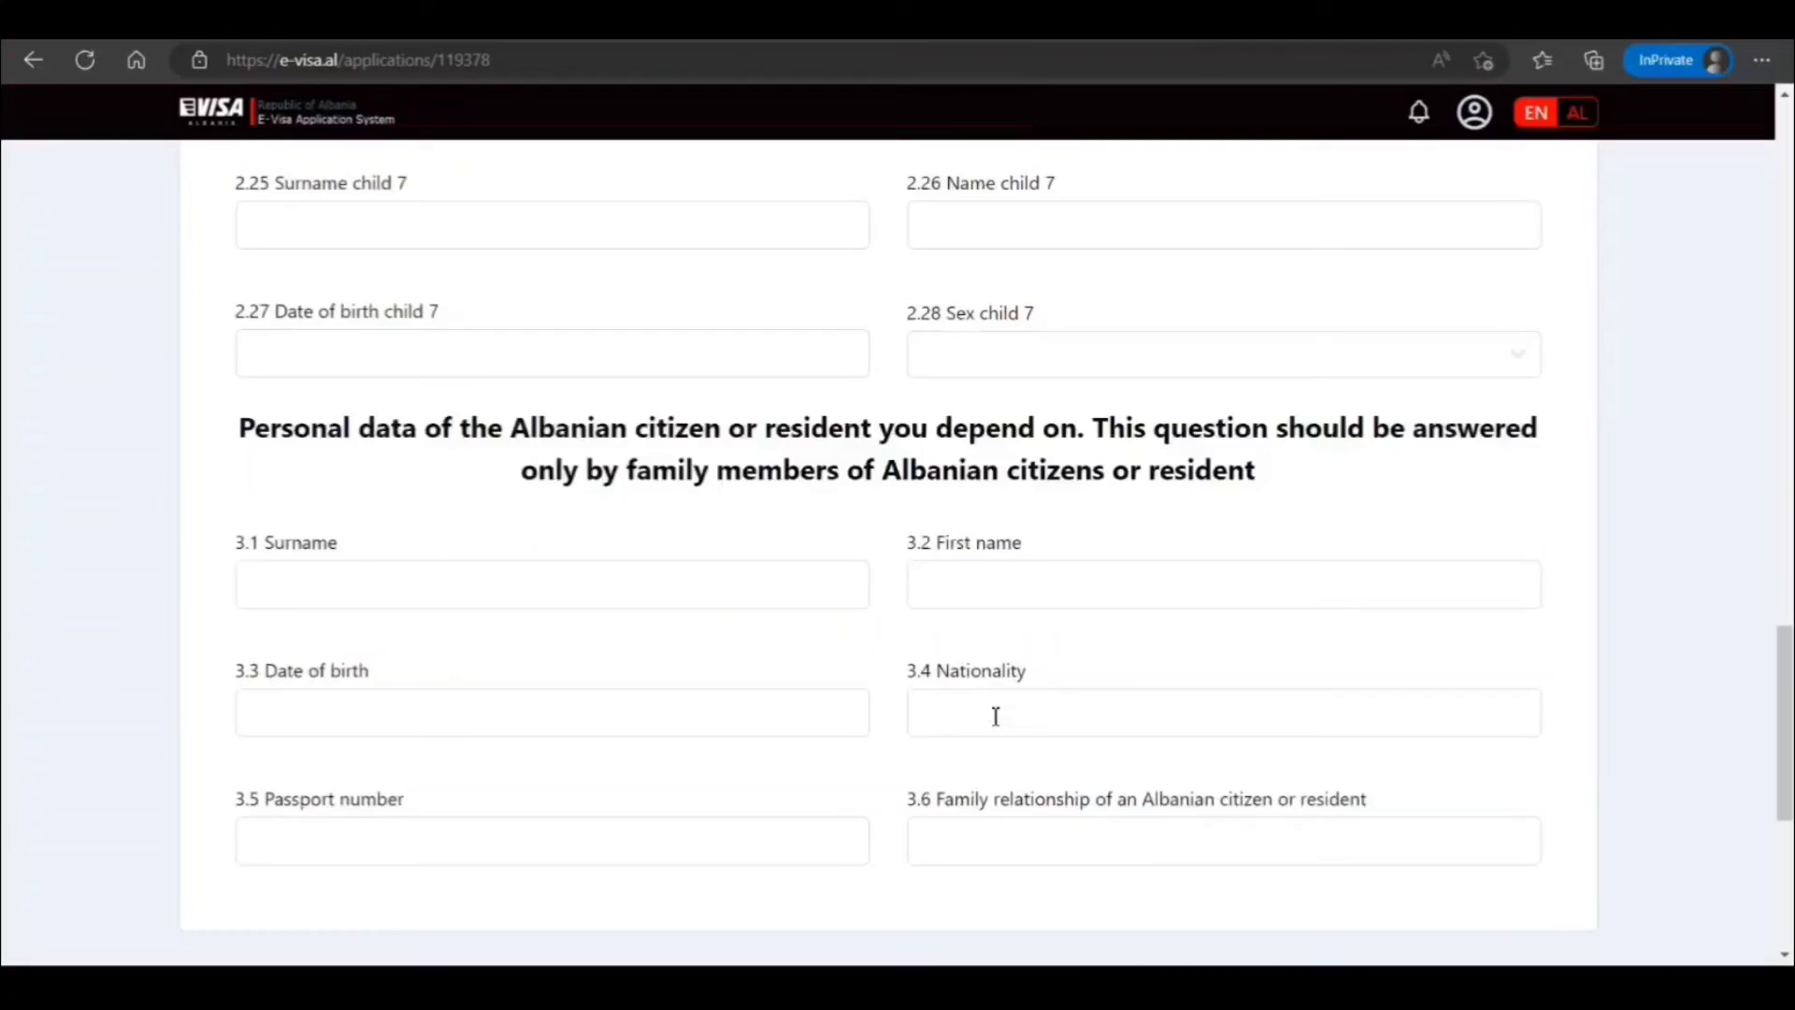
scroll(996, 717, "down", 2)
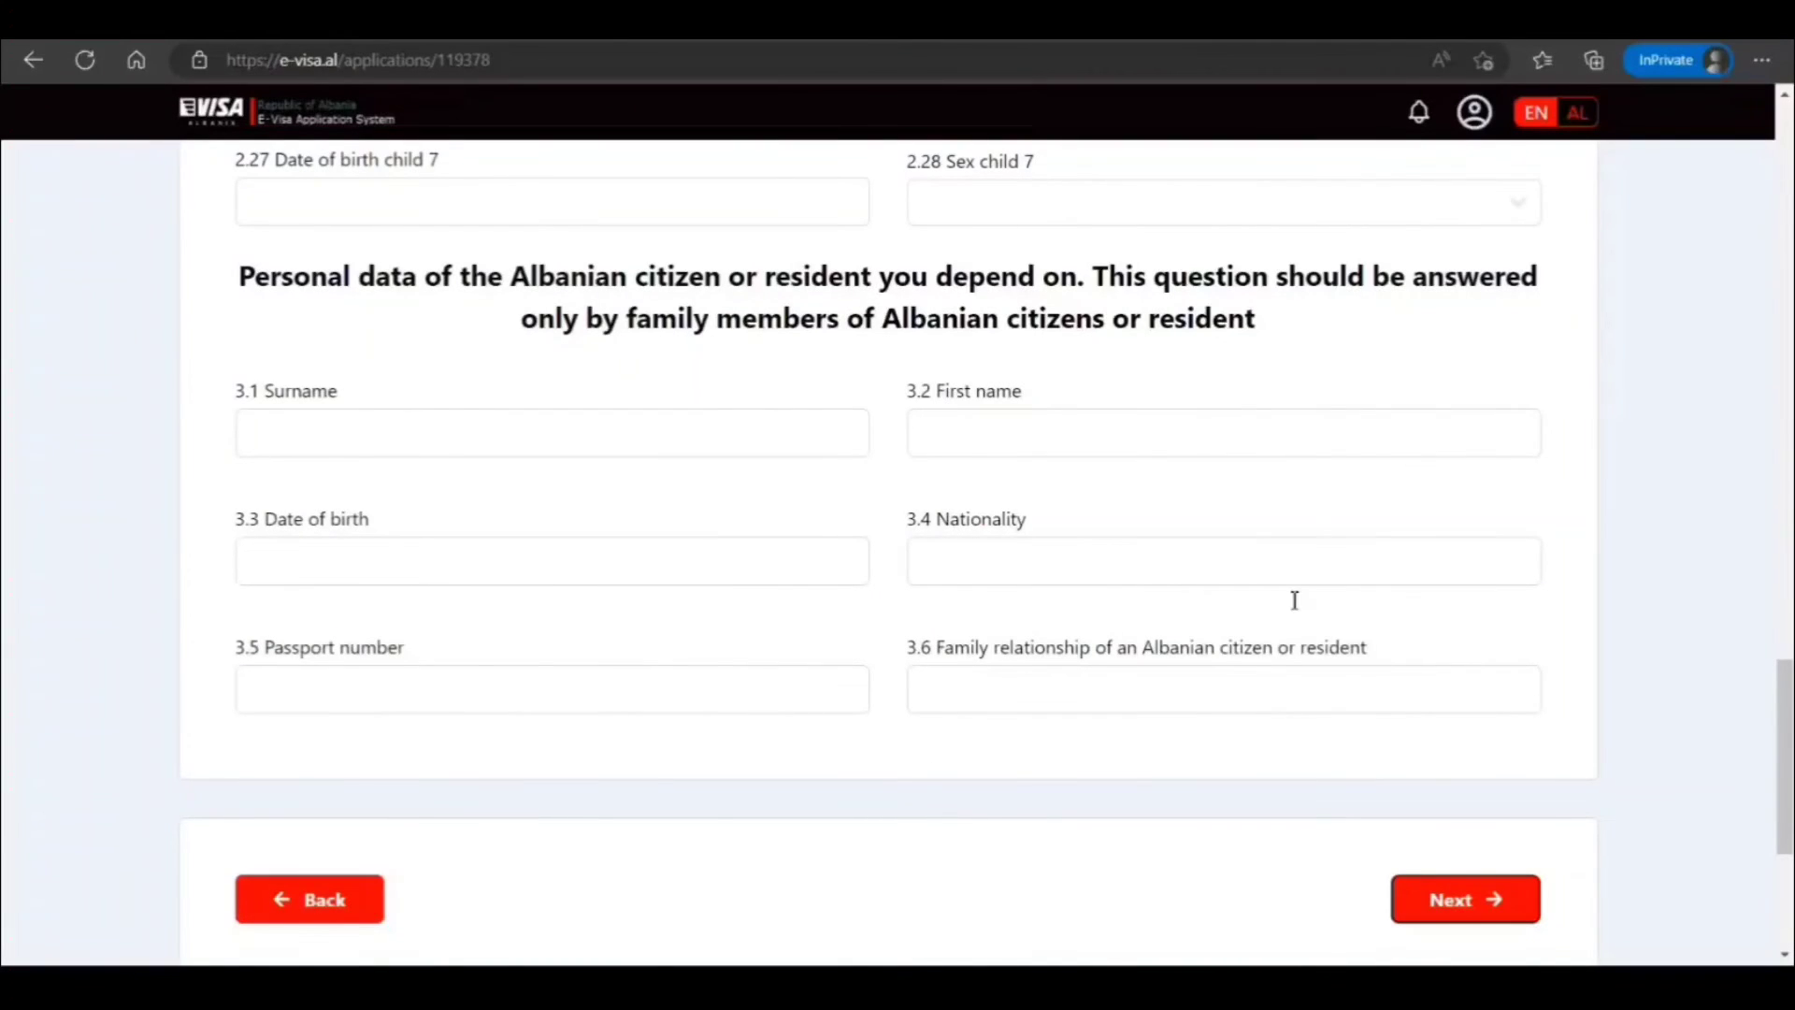
left_click(1470, 899)
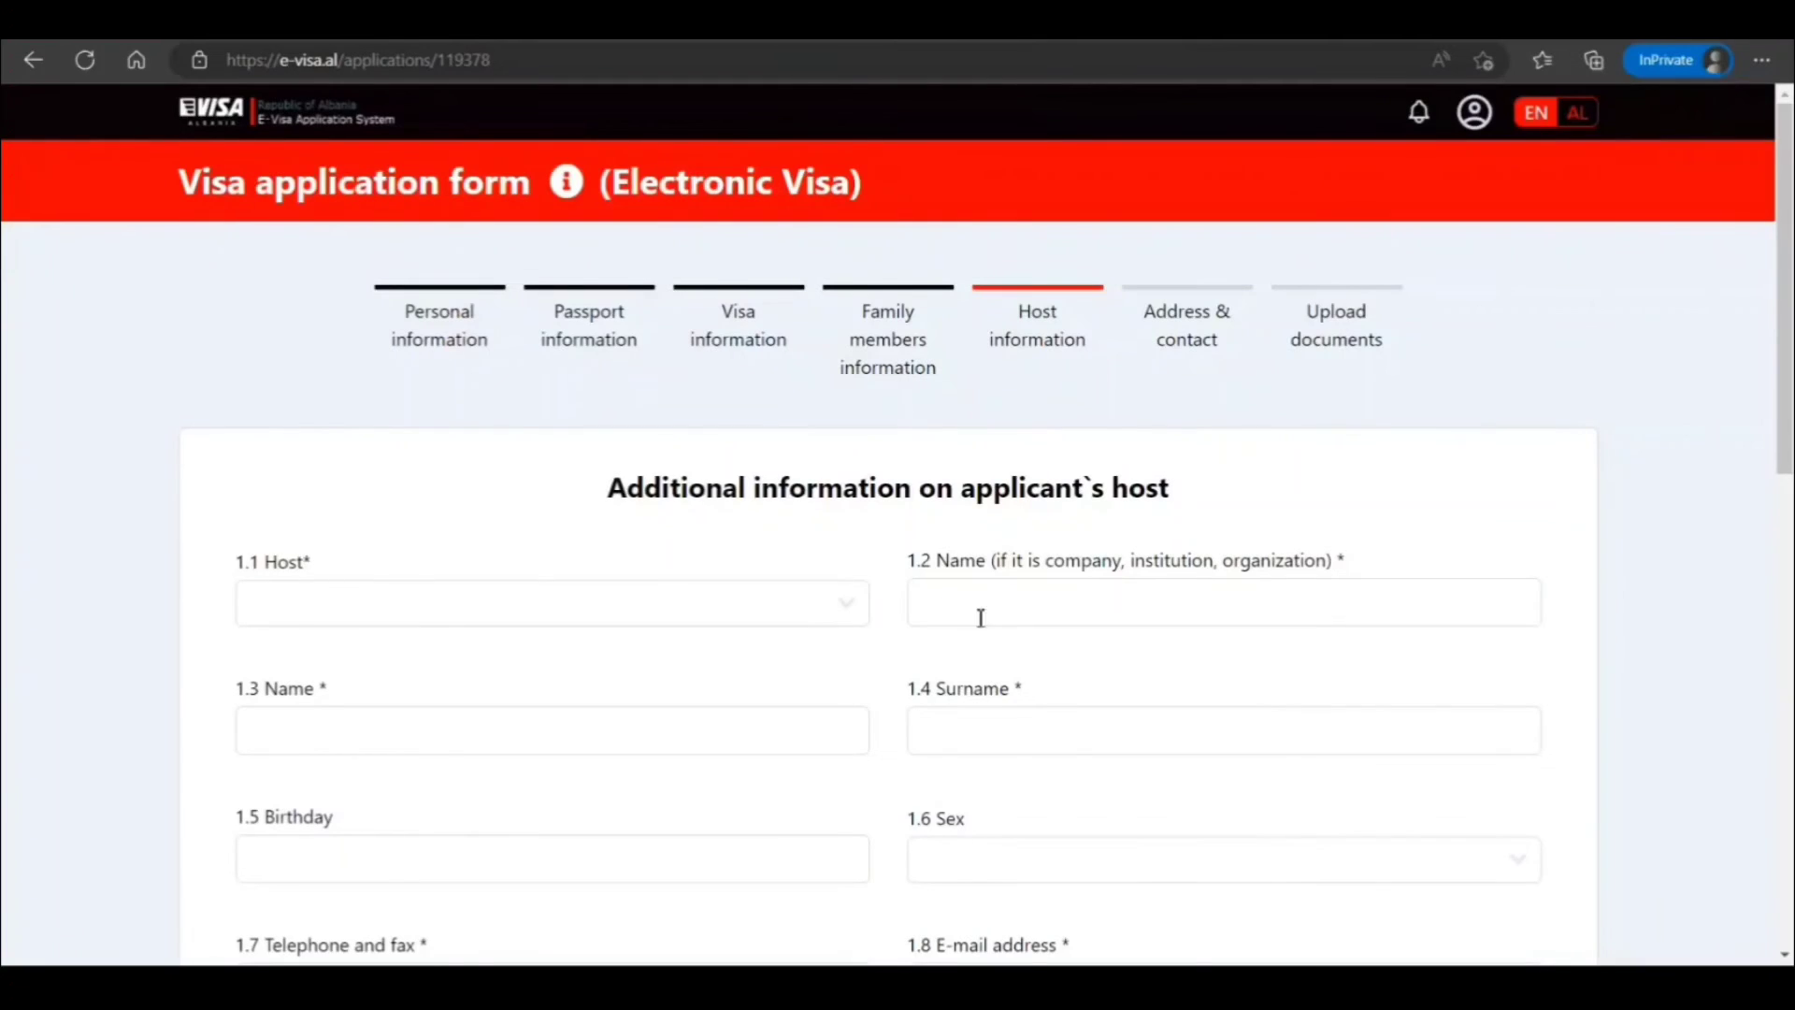
Set the host type to Institution/Organization and name the host 'Best Hotel'
left_click(846, 616)
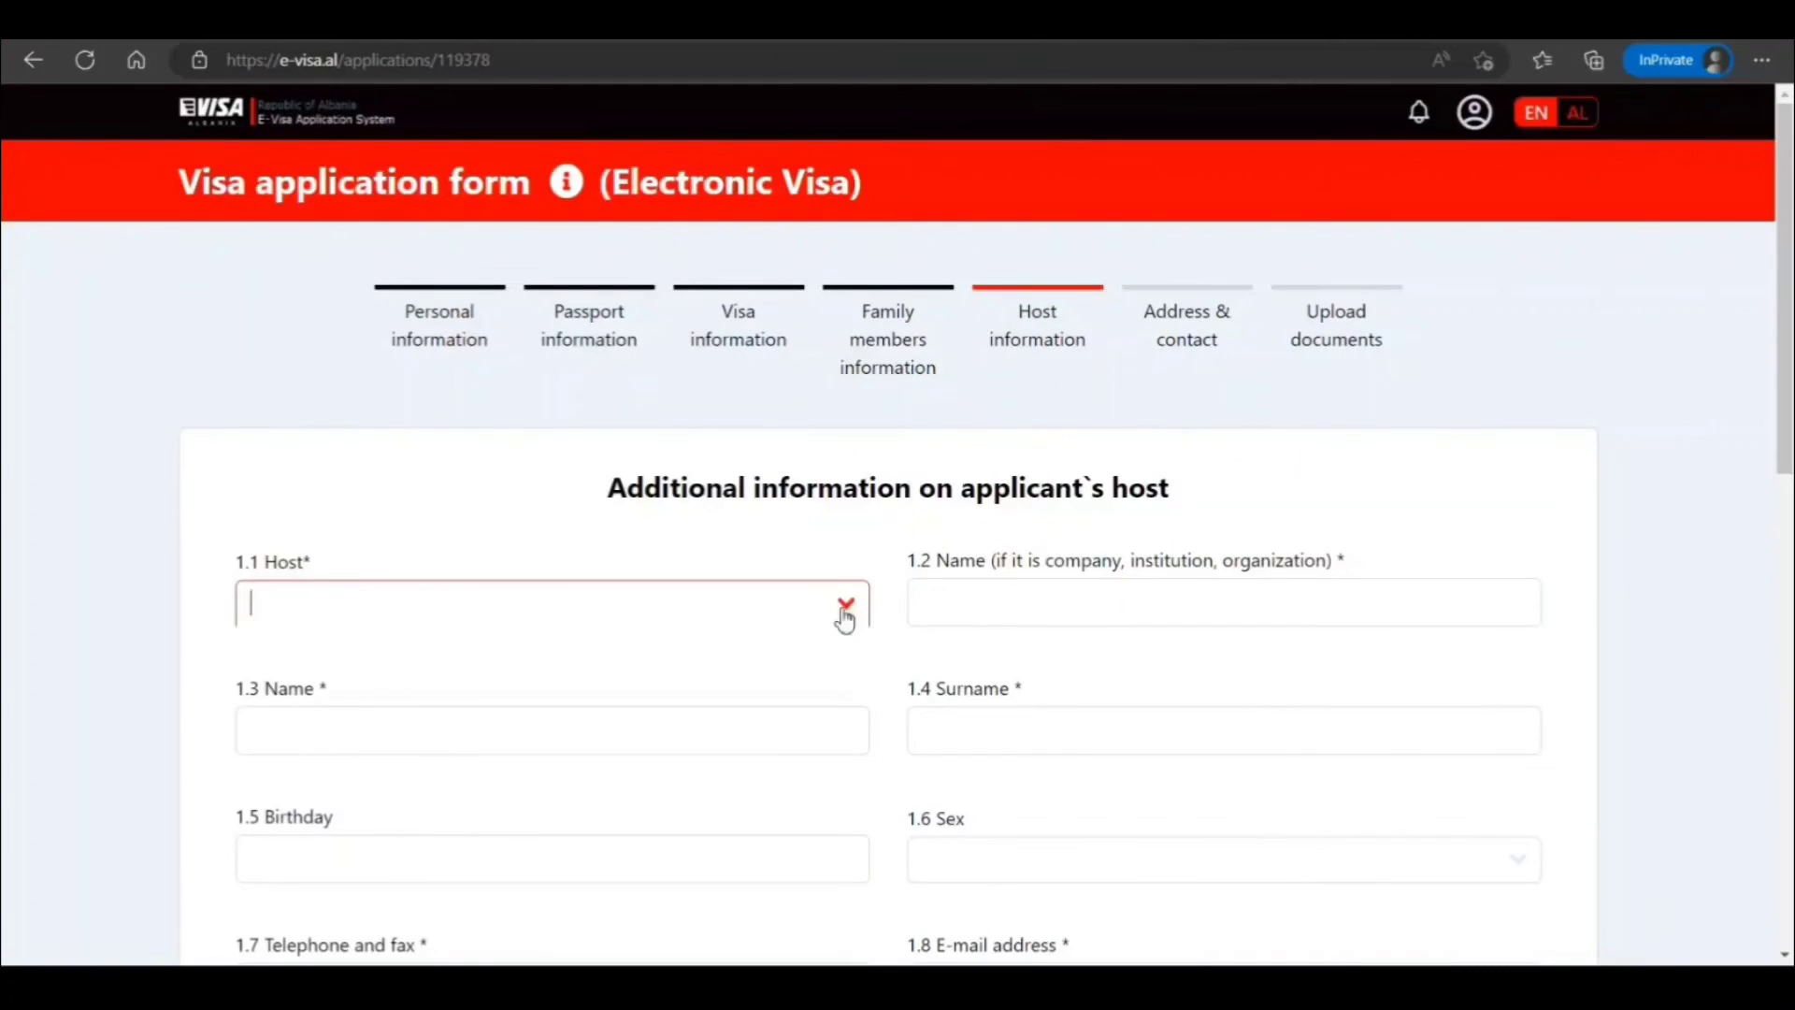
left_click(615, 756)
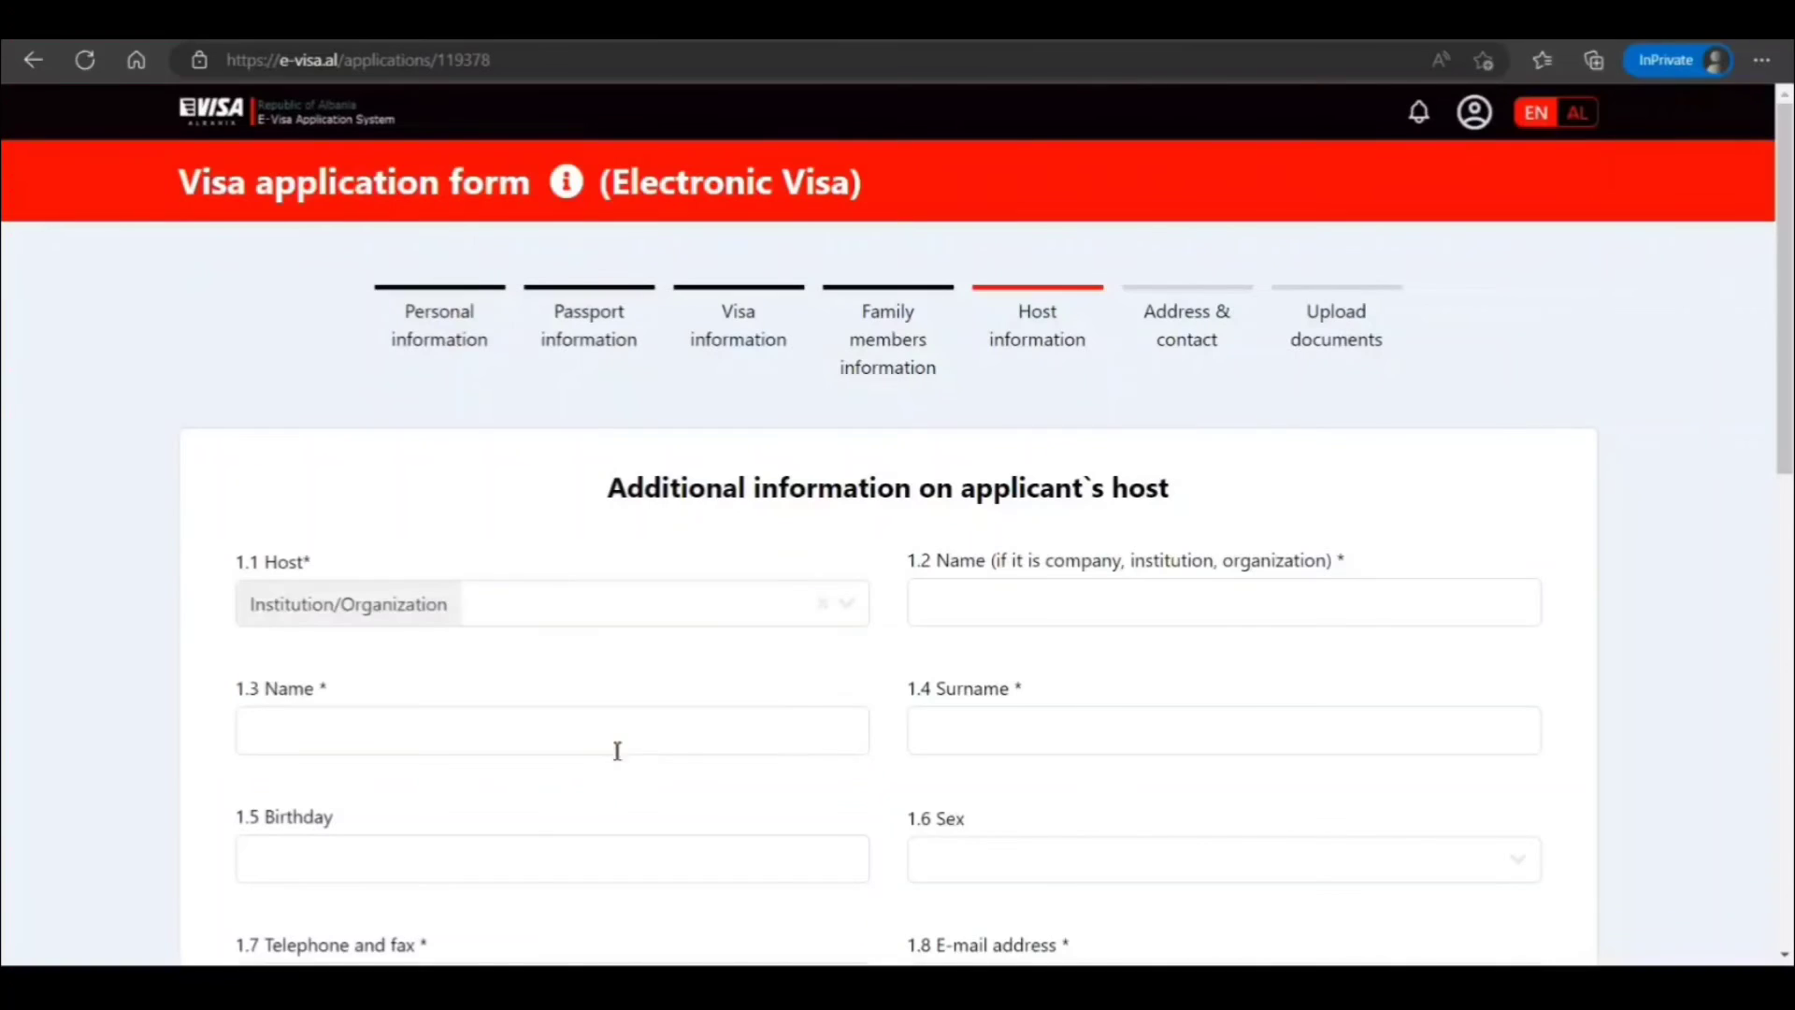
left_click(1102, 592)
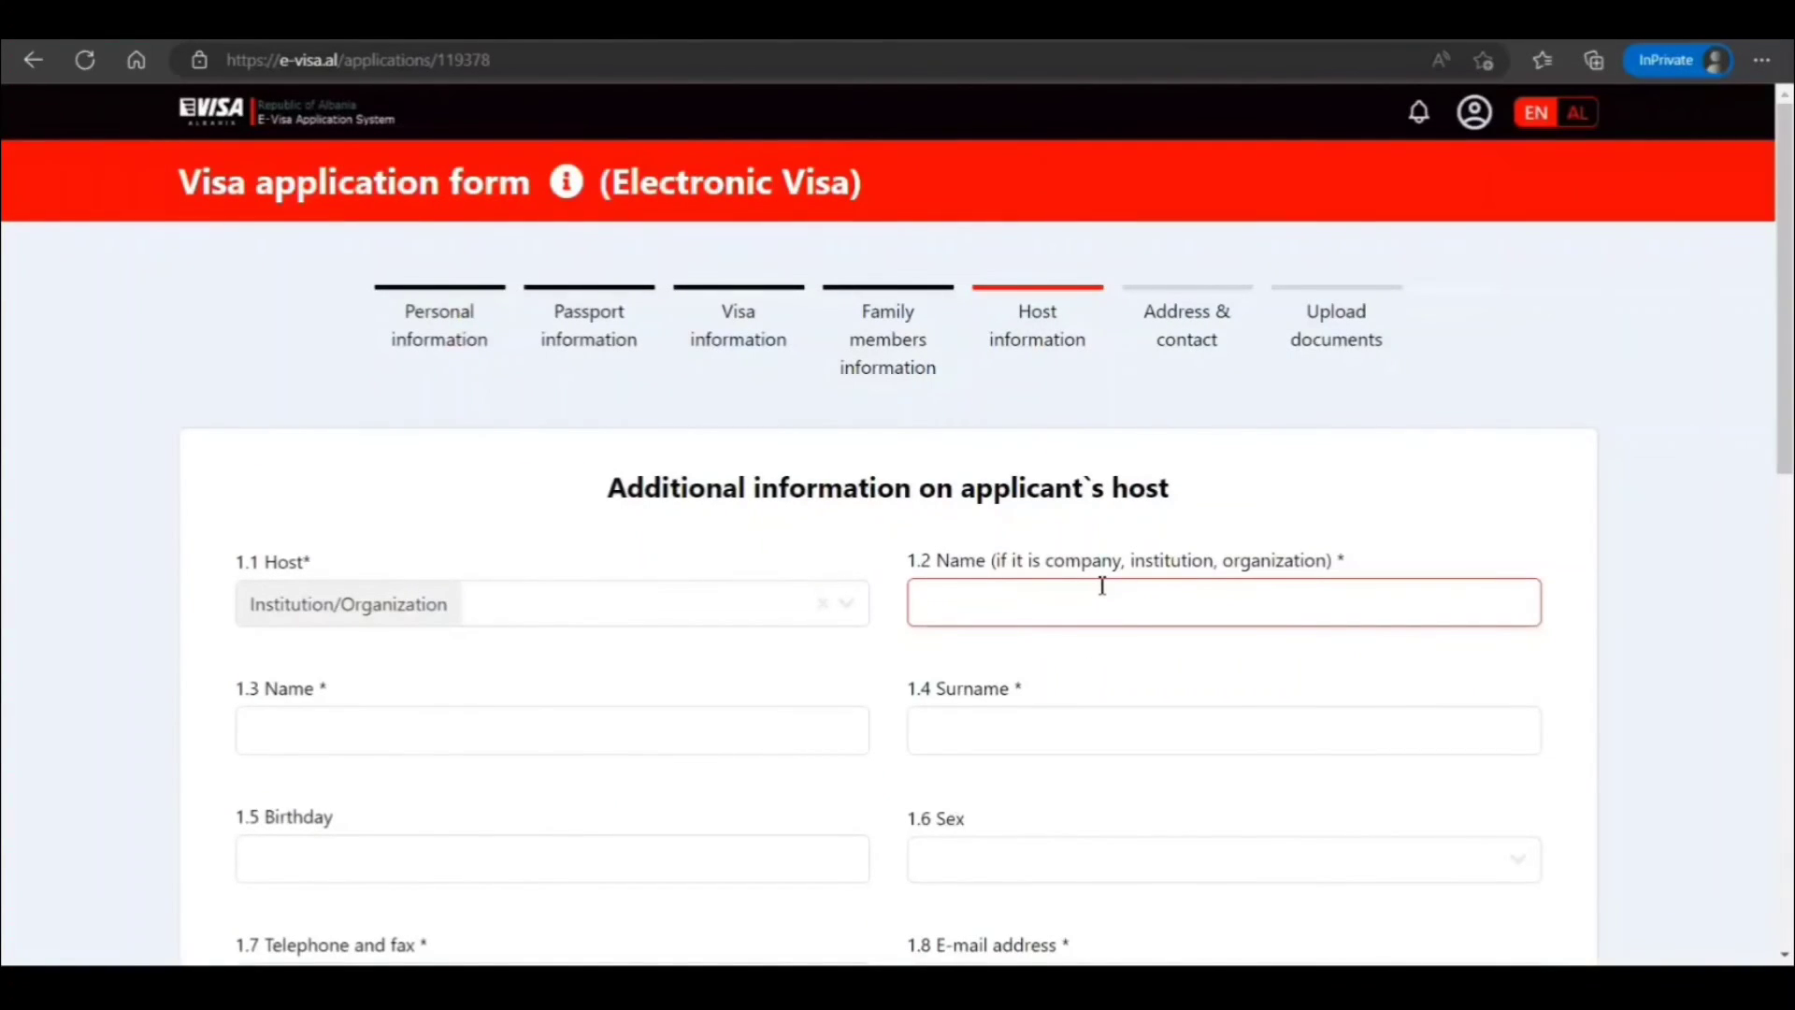
type("Best H")
type("otre")
type("w")
Select Myself as the person paying travel and living costs
scroll(621, 601, "down", 2)
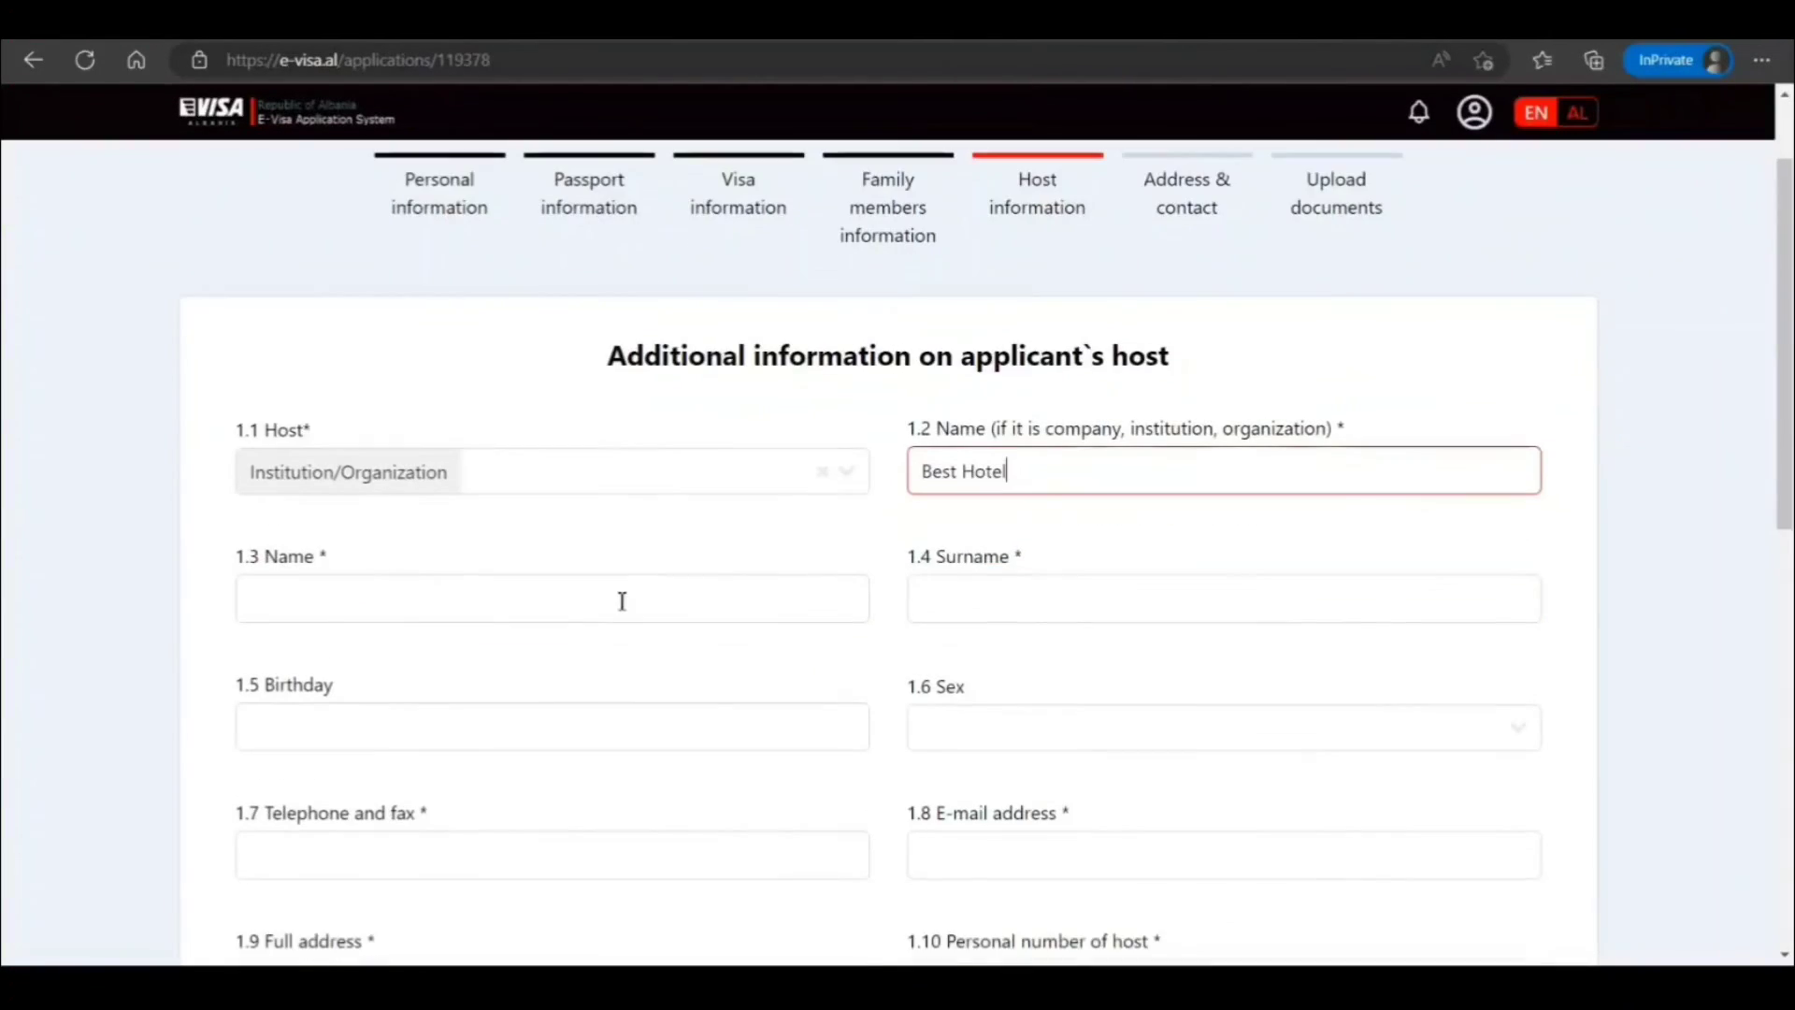
scroll(804, 649, "down", 3)
scroll(806, 652, "down", 5)
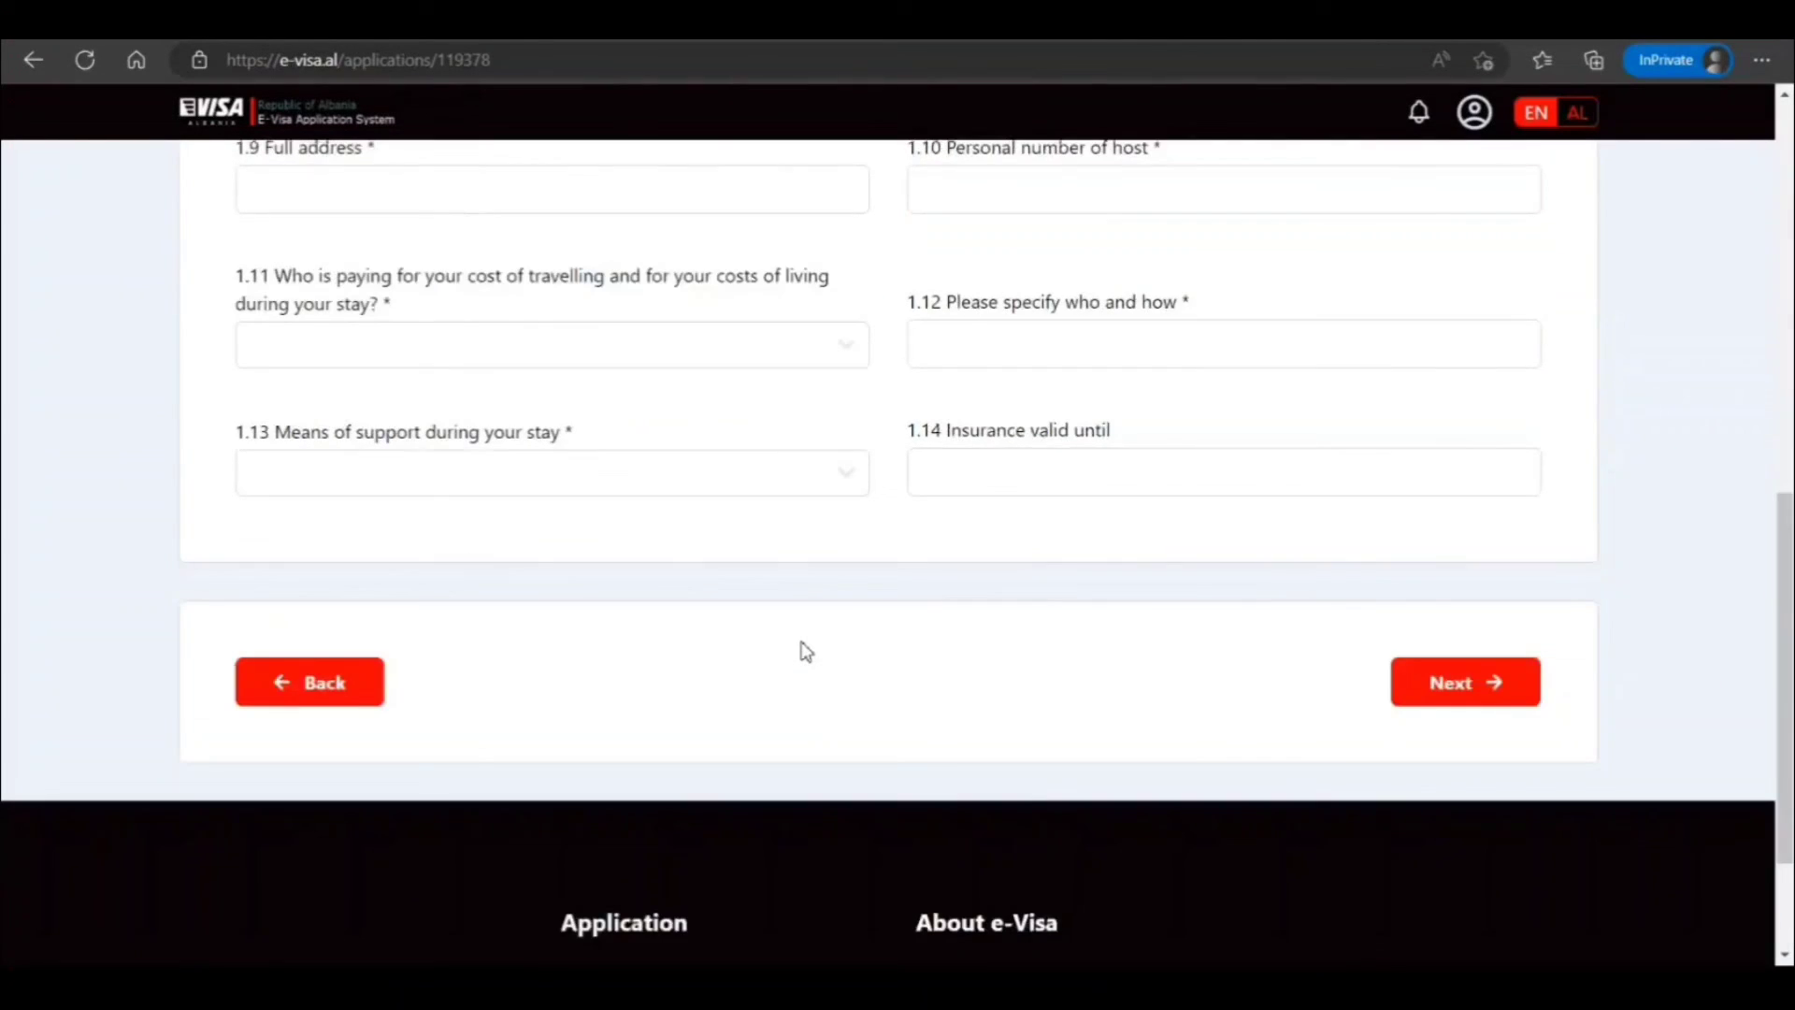
scroll(806, 652, "up", 9)
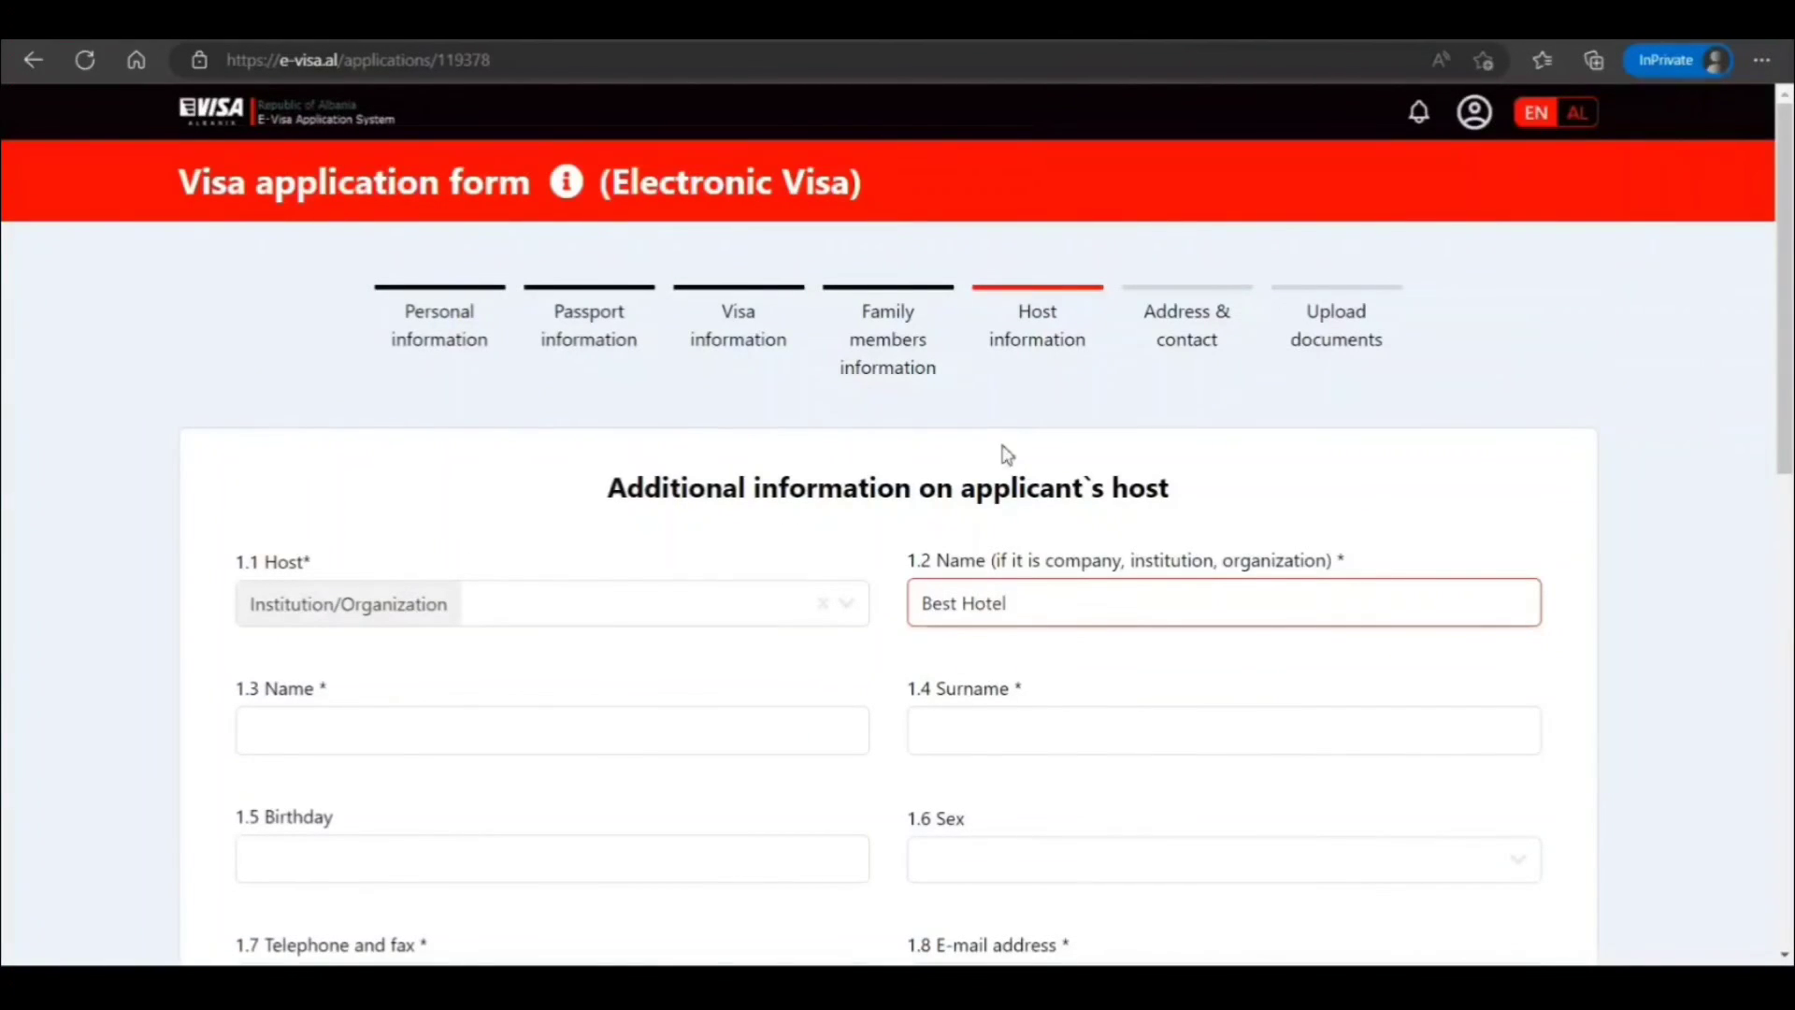
scroll(624, 732, "down", 4)
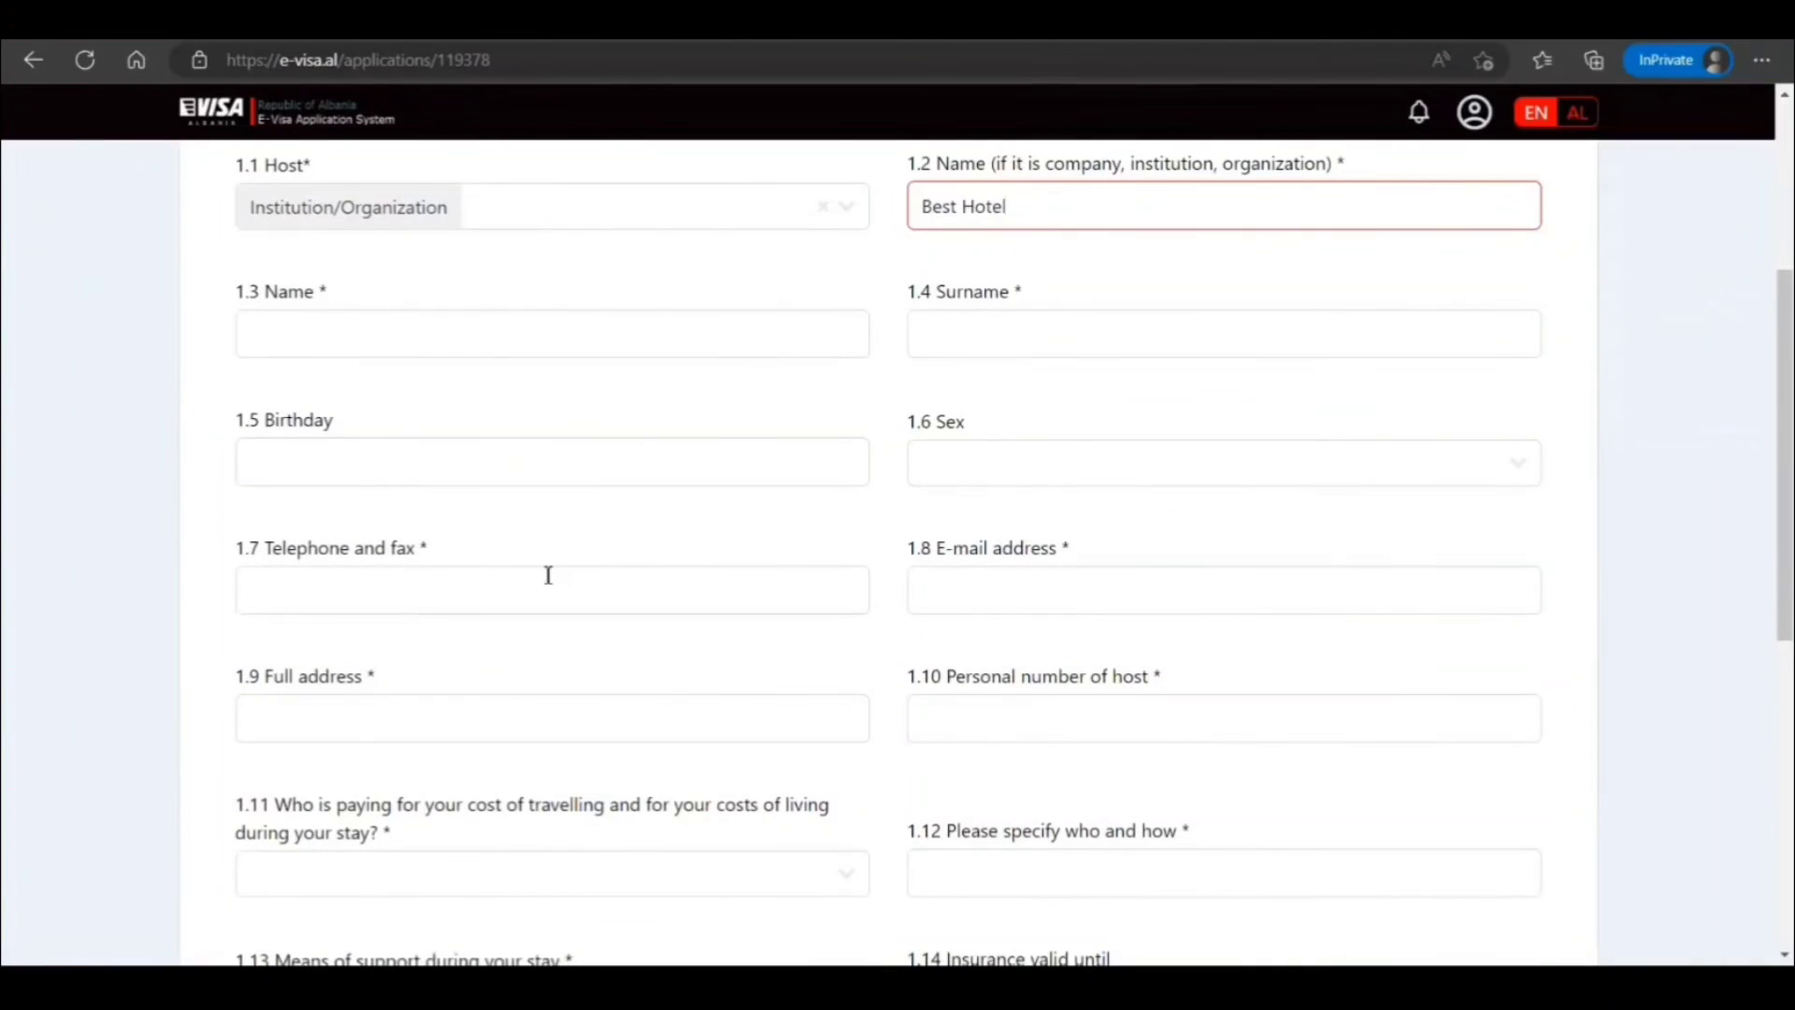
scroll(917, 630, "down", 3)
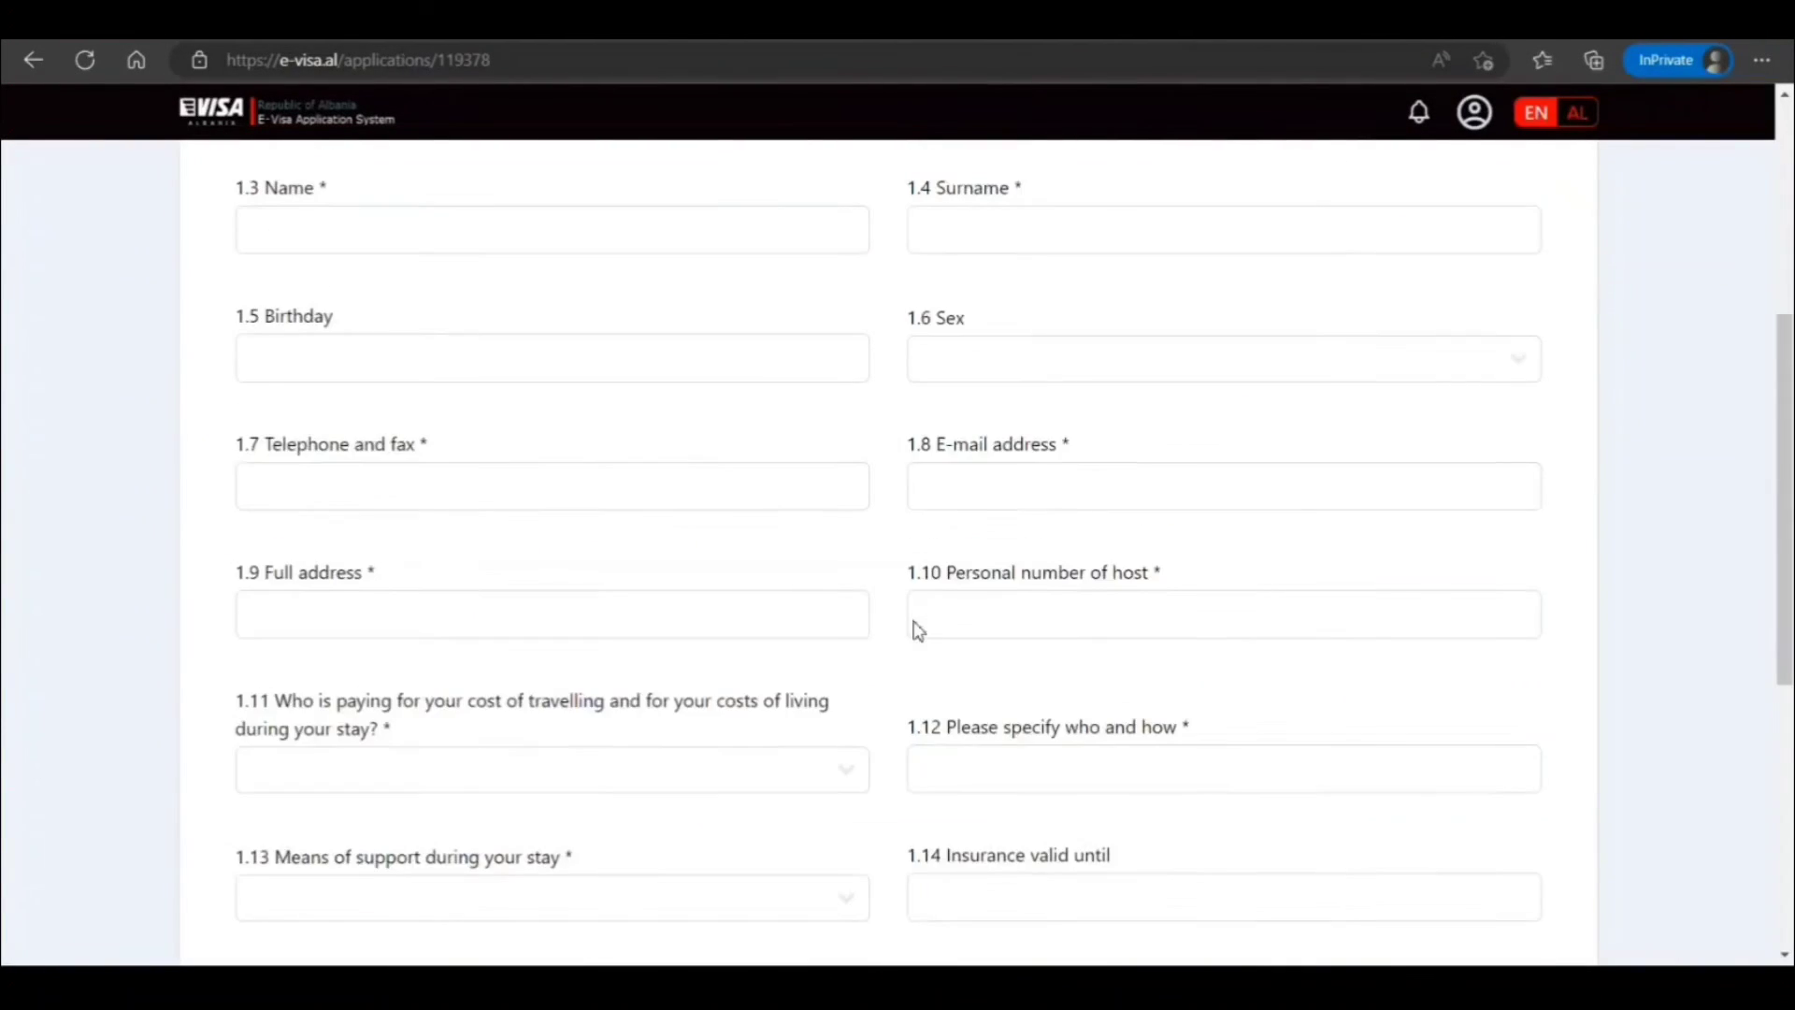
scroll(1015, 711, "down", 4)
scroll(1017, 709, "up", 1)
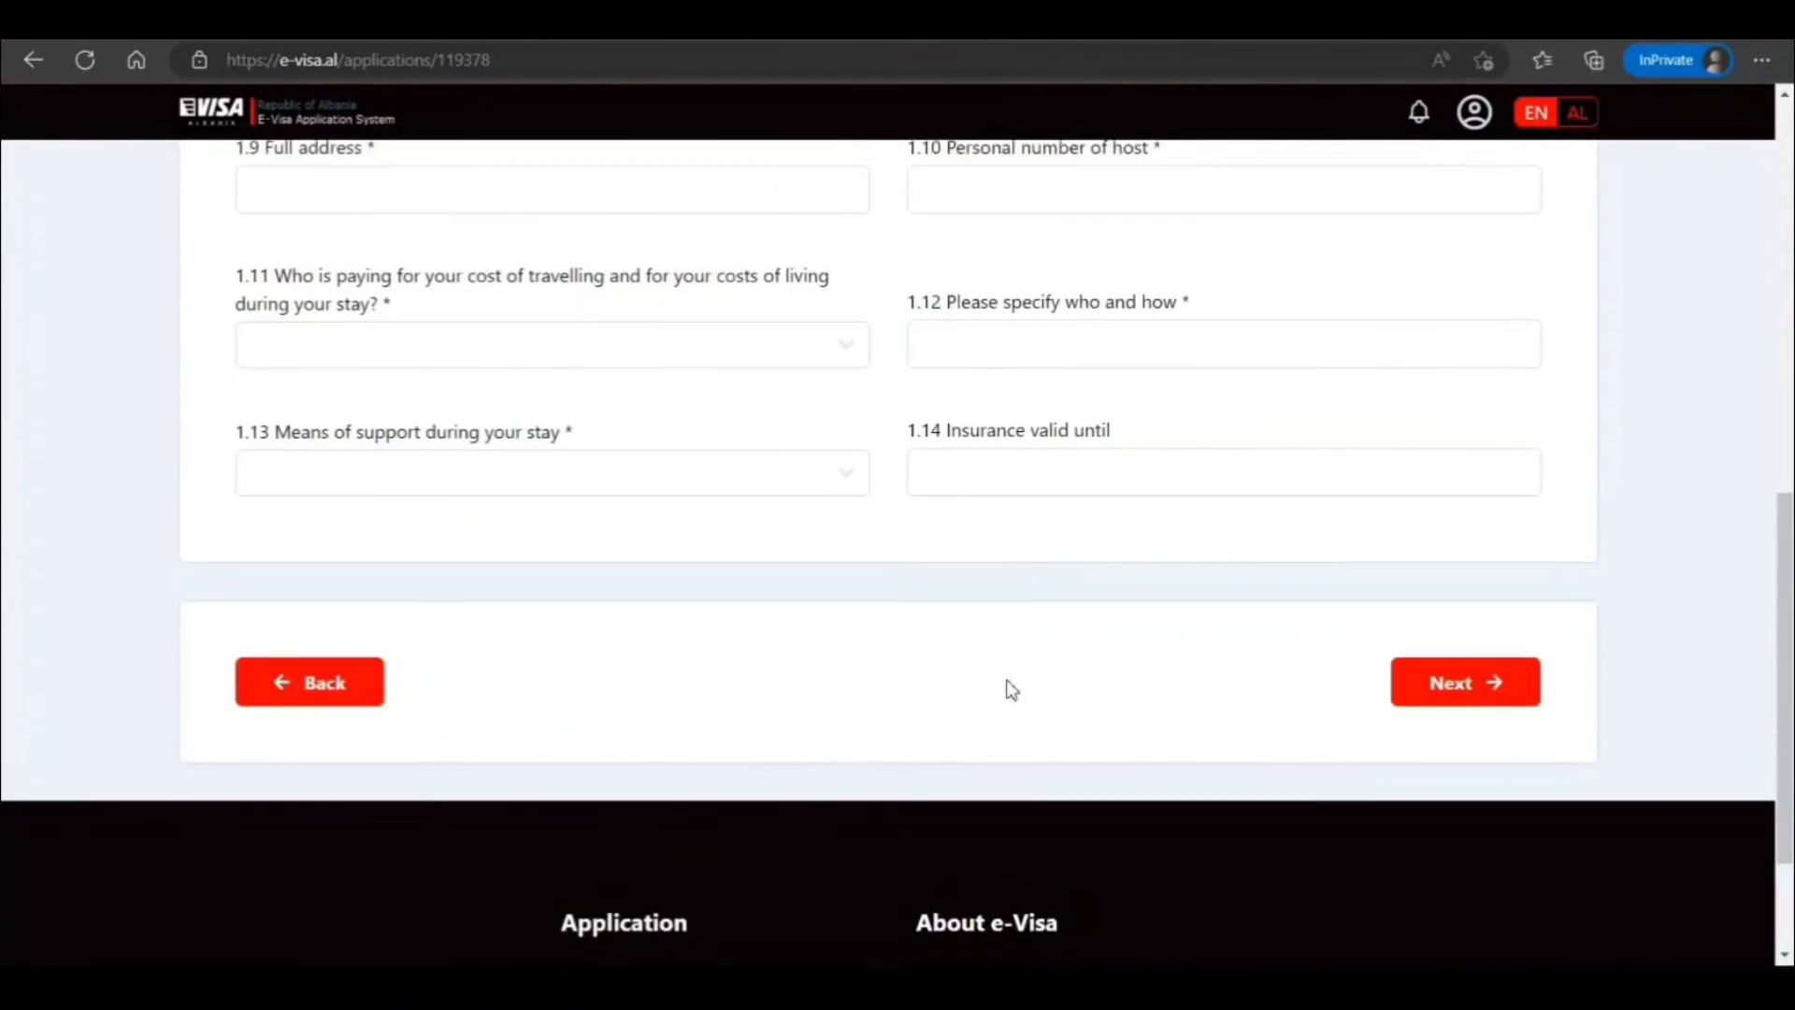
left_click(718, 474)
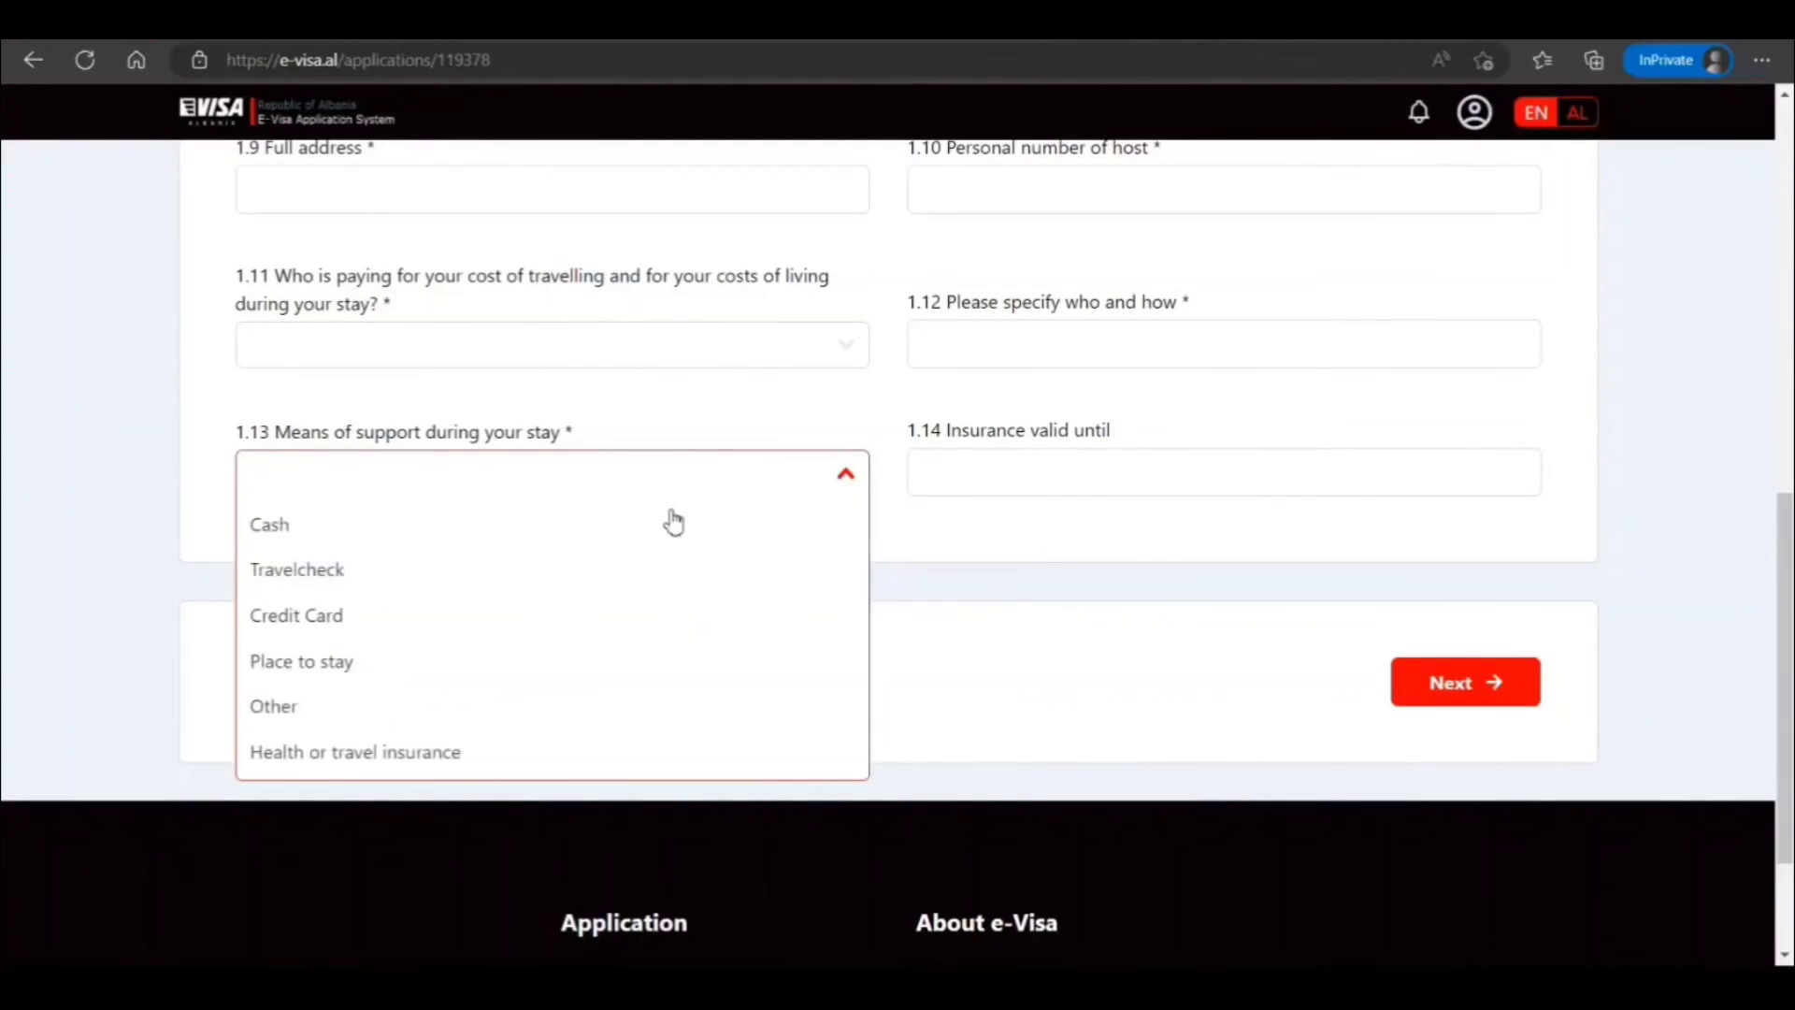
left_click(722, 346)
left_click(669, 400)
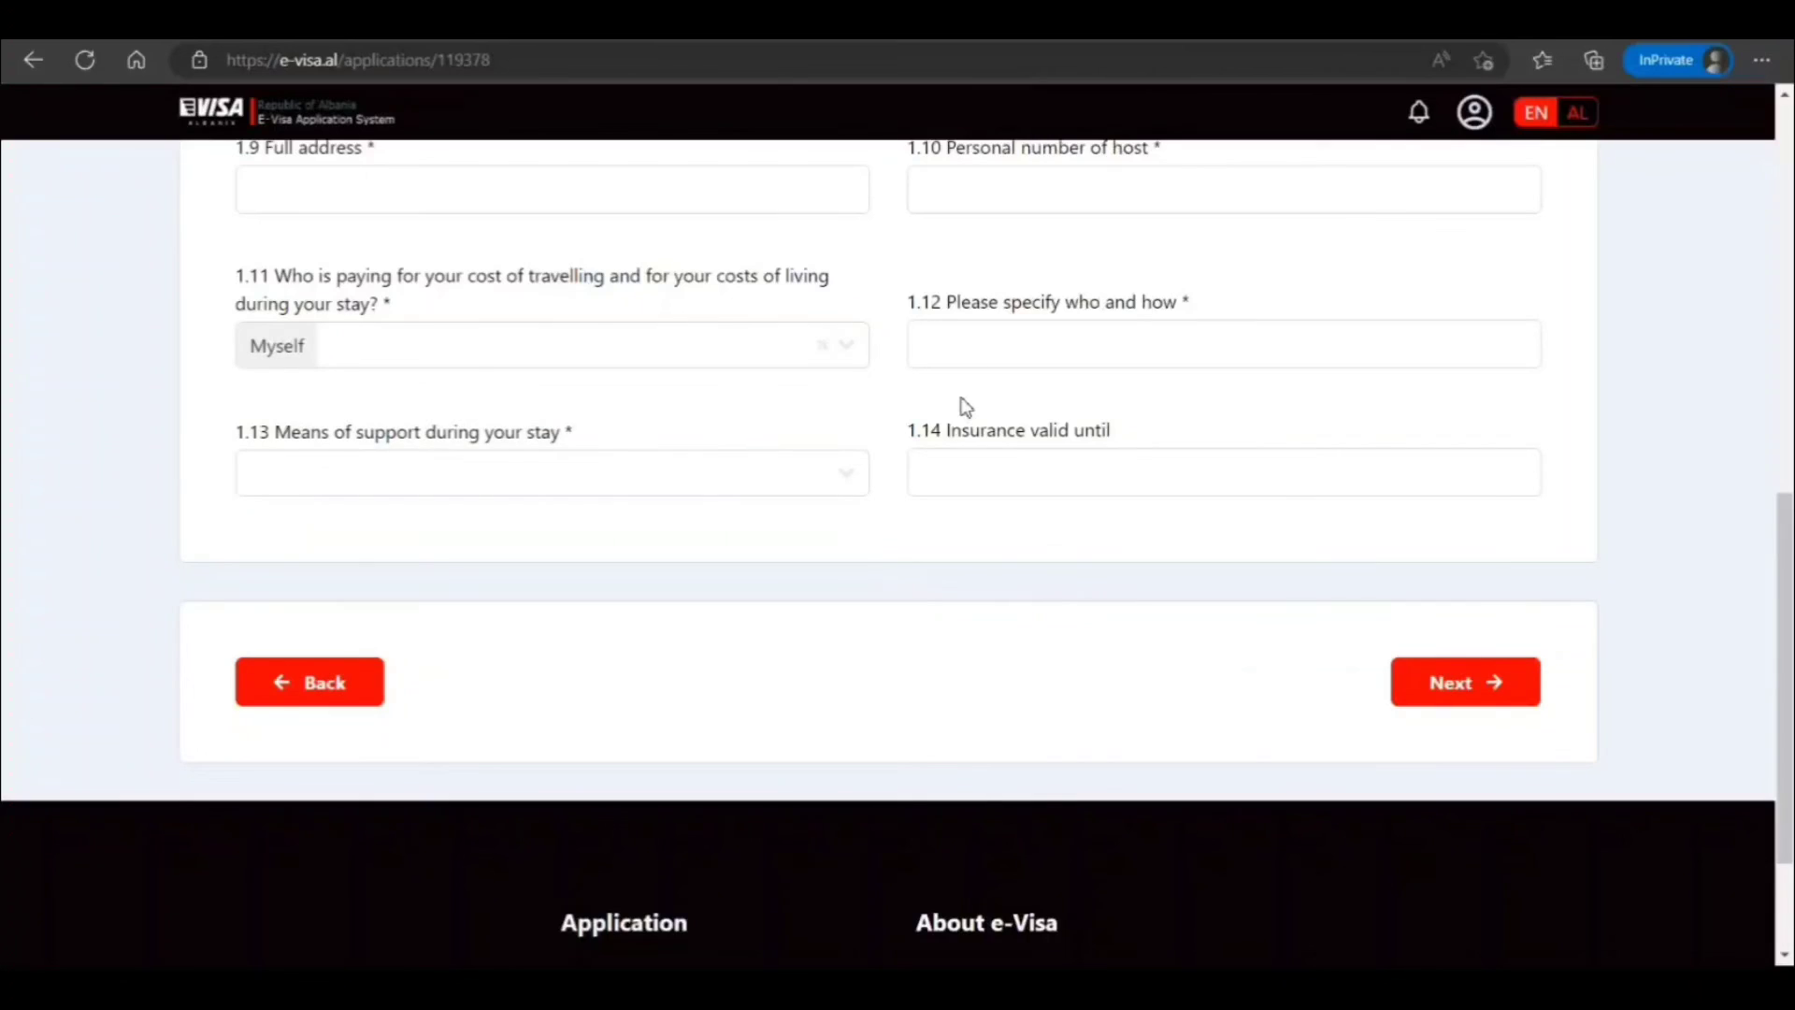
Move into the host's personal number and full address fields
scroll(953, 369, "up", 2)
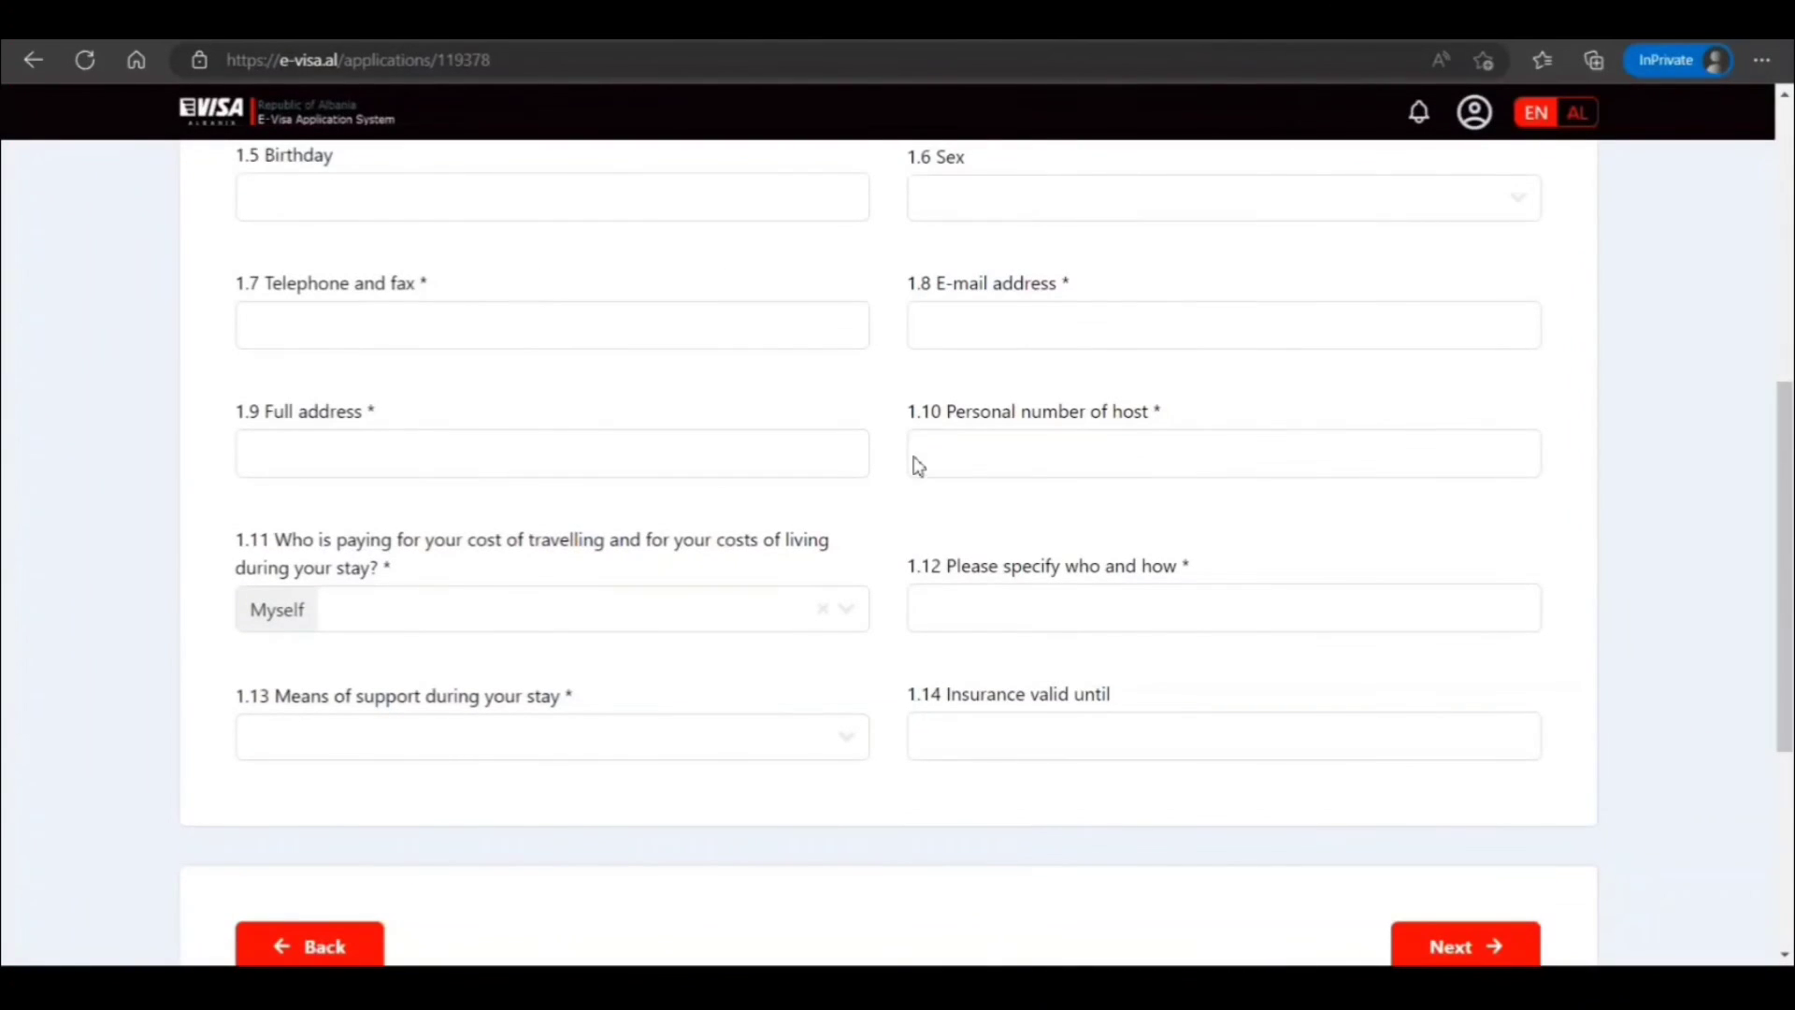
left_click(1046, 475)
left_click(688, 457)
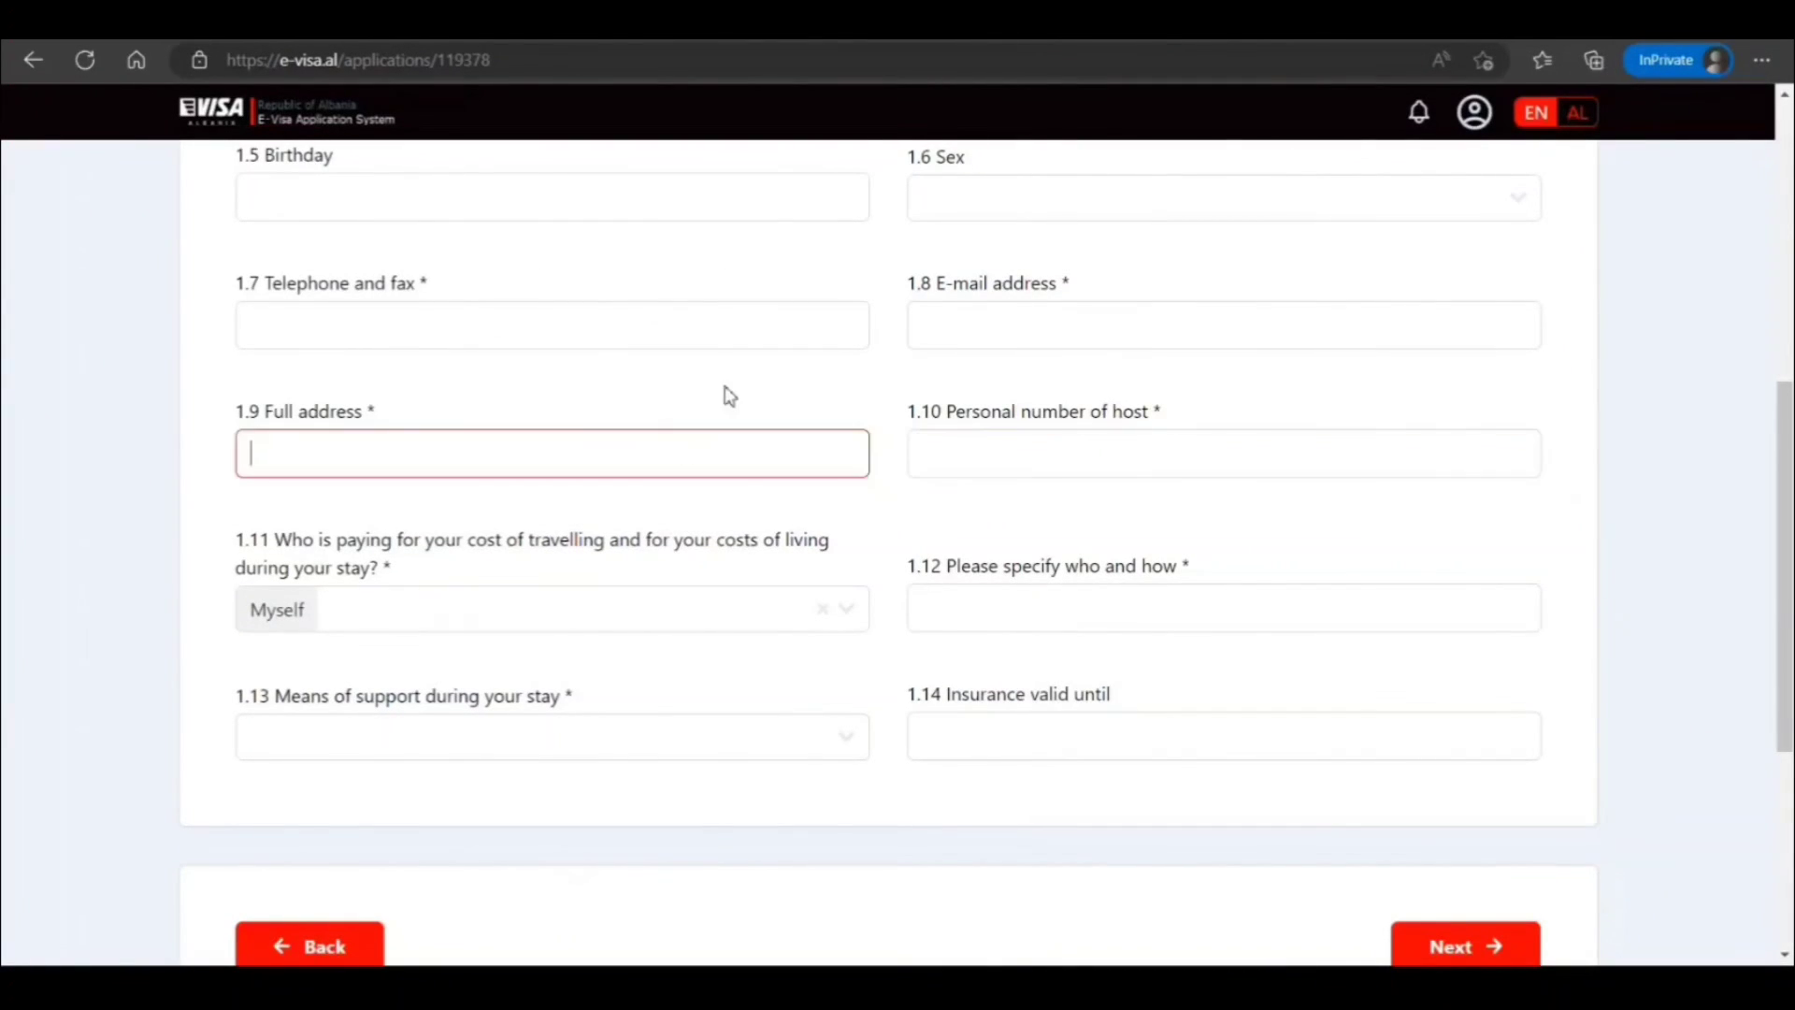
scroll(725, 393, "up", 5)
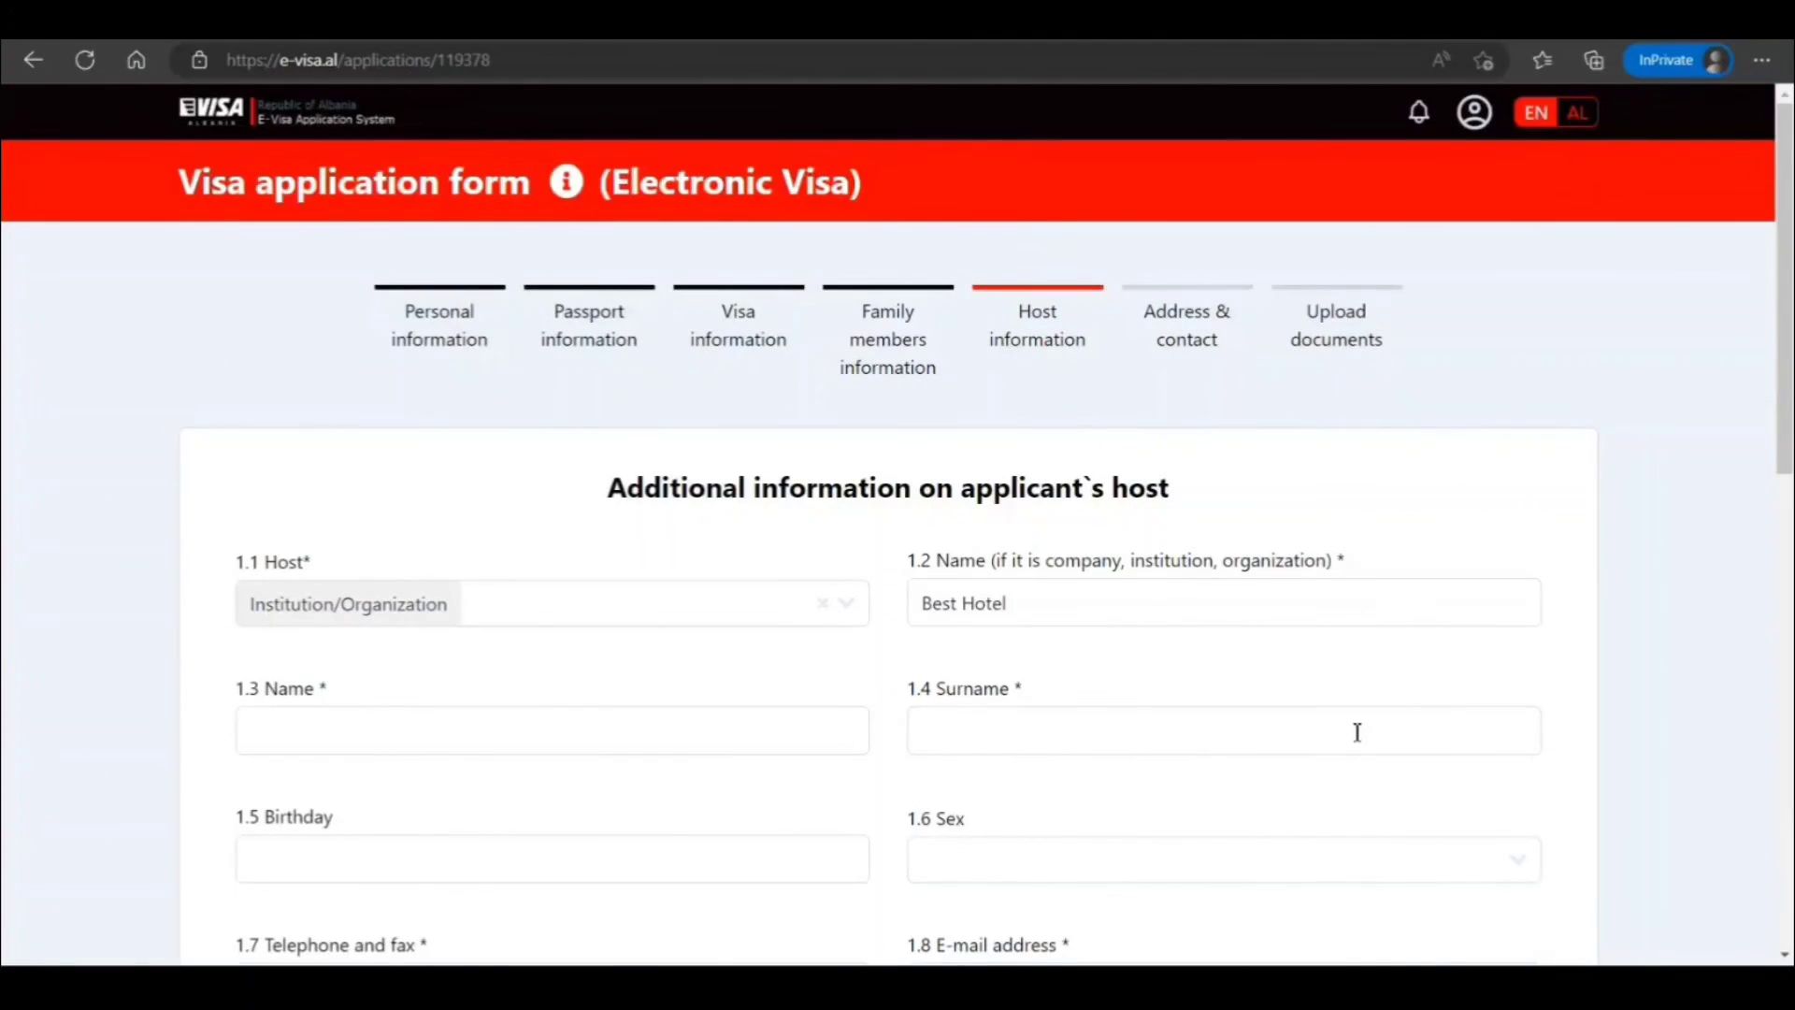
scroll(1358, 732, "down", 8)
scroll(1374, 685, "up", 8)
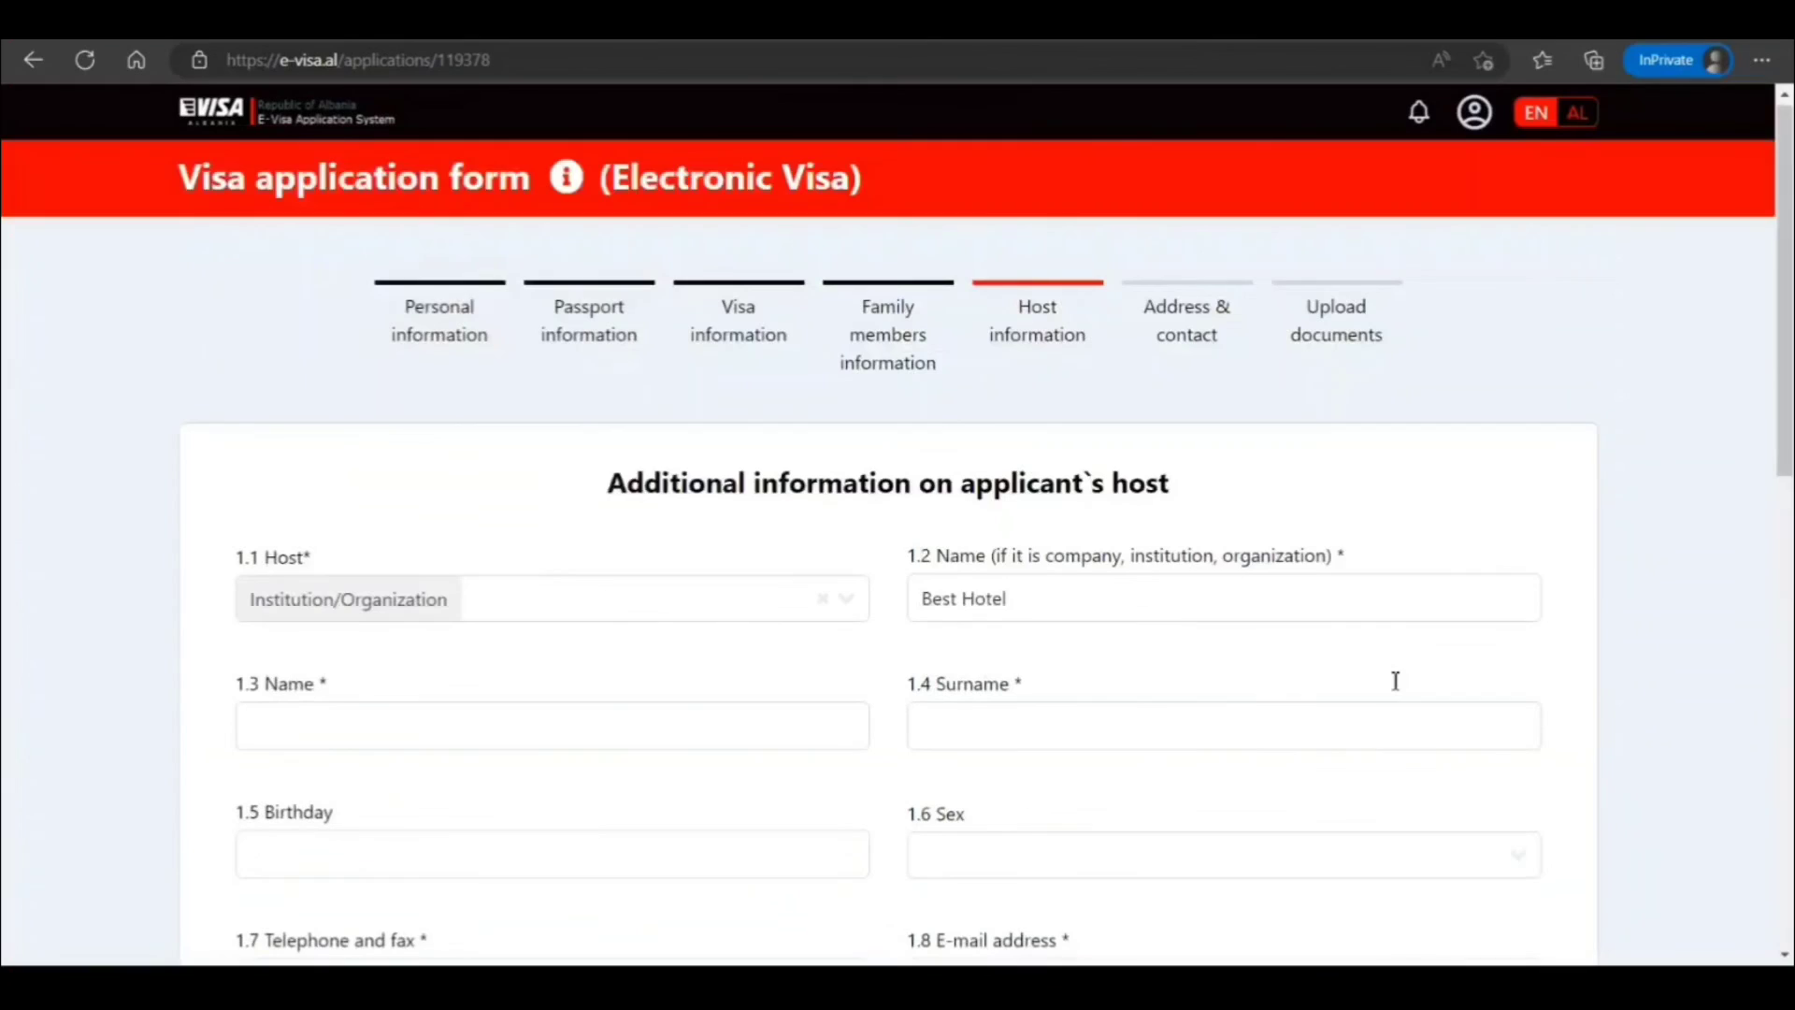